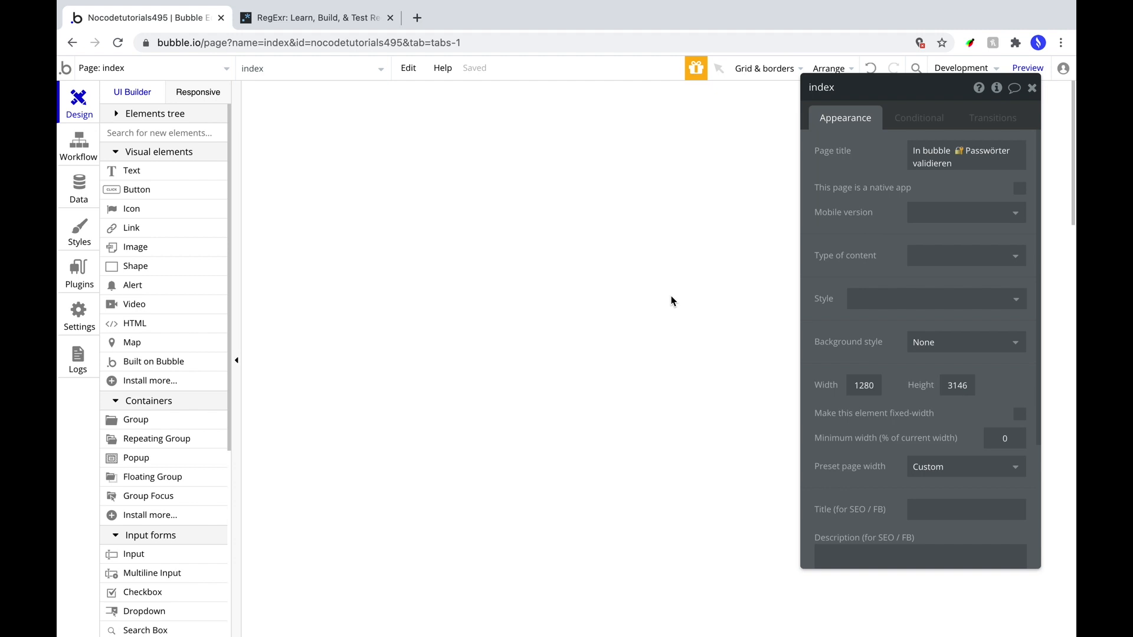
# Give the page a flat #E7EBF4 background colour.
pyautogui.click(925, 344)
pyautogui.click(926, 383)
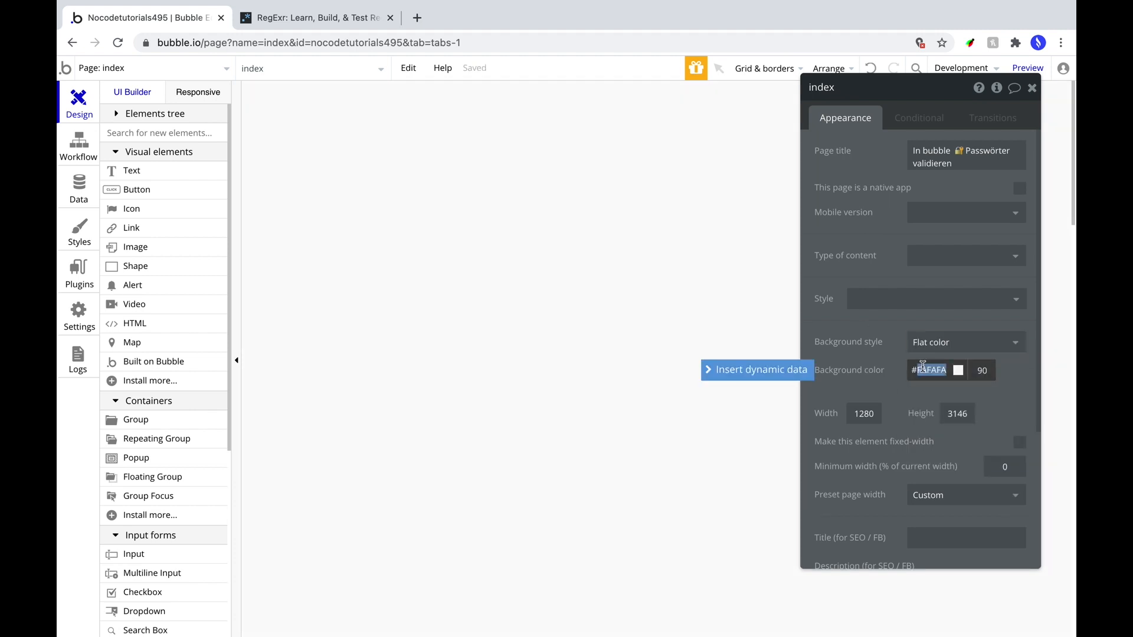
pyautogui.write('e7ebf4')
# Draw a 500×700 group, centred horizontally at Y 24.
pyautogui.click(137, 420)
pyautogui.moveTo(487, 128); pyautogui.dragTo(828, 474)
pyautogui.doubleClick(841, 472)
pyautogui.write('700')
pyautogui.press('Tab')
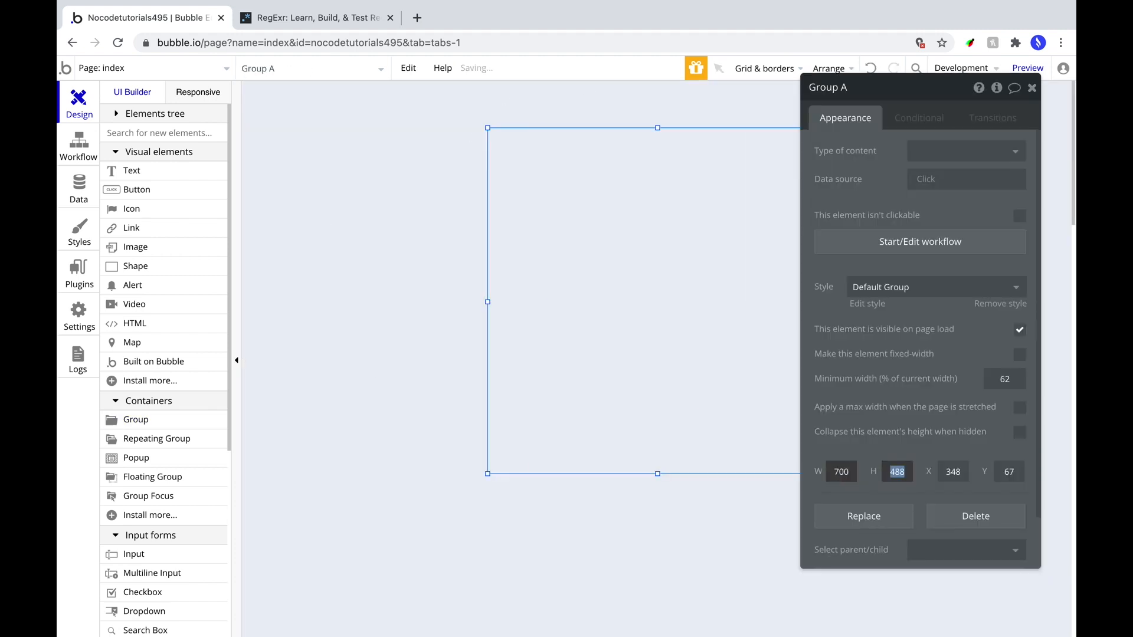
pyautogui.press('Tab')
pyautogui.press('BackSpace')
pyautogui.press('Tab')
pyautogui.write('24')
pyautogui.click(831, 68)
pyautogui.click(821, 136)
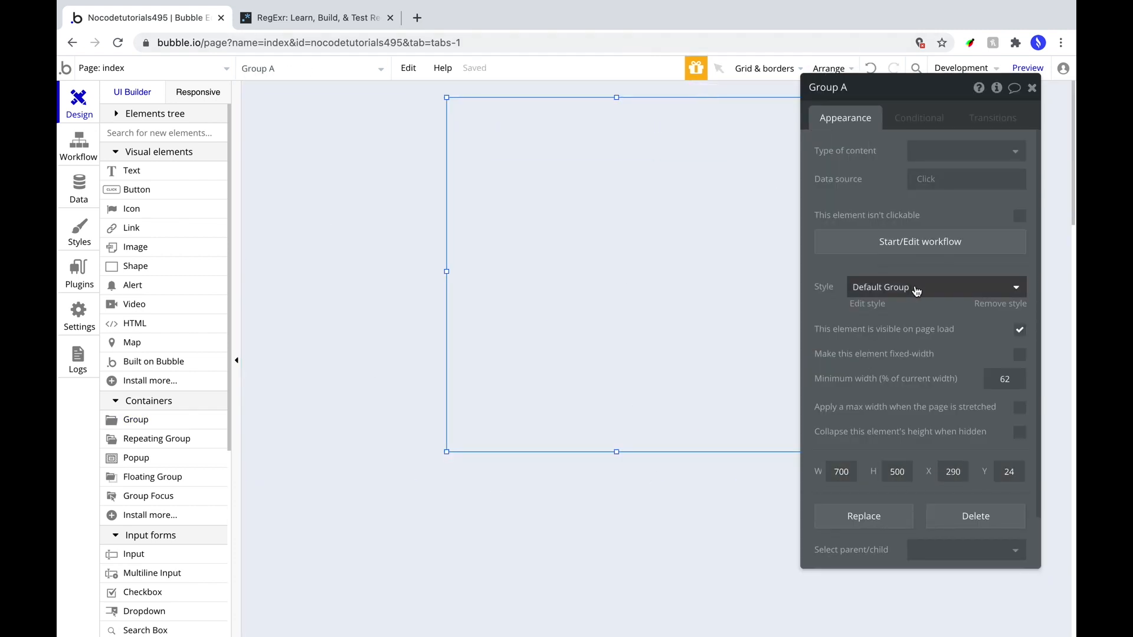
pyautogui.write('700')
pyautogui.click(900, 287)
# Remove the group's preset style and make it flat white with roundness 12.
pyautogui.click(903, 310)
pyautogui.click(944, 330)
pyautogui.click(946, 365)
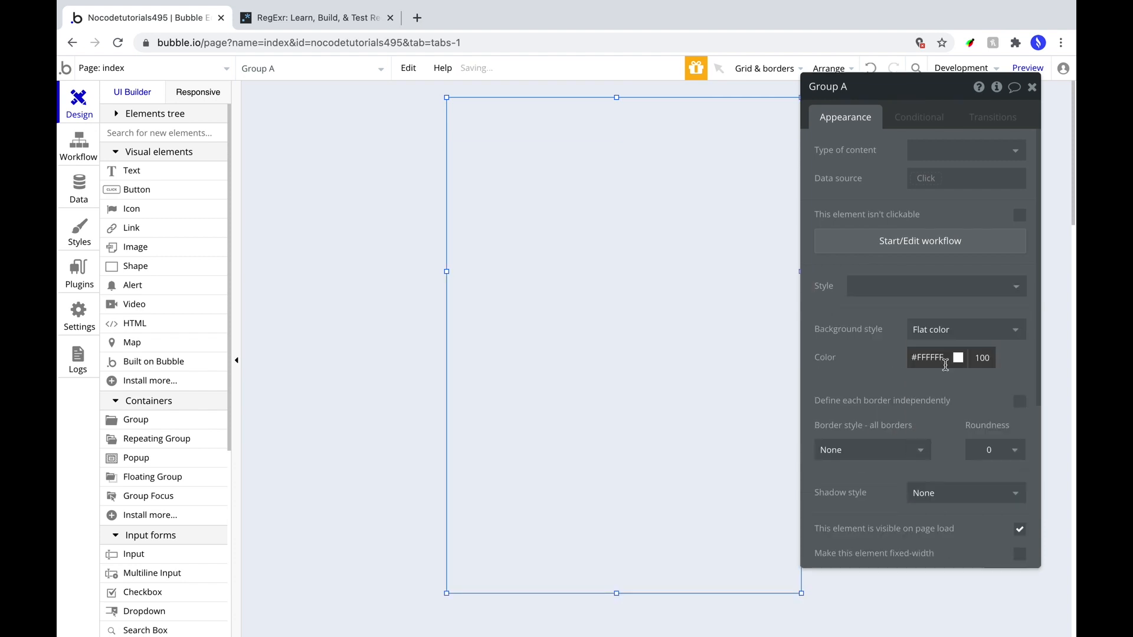
pyautogui.click(989, 450)
pyautogui.write('12')
# Add an outset shadow to the card and adjust its colour and opacity.
pyautogui.moveTo(909, 87); pyautogui.dragTo(906, 57)
pyautogui.click(952, 396)
pyautogui.click(936, 431)
pyautogui.scroll(-1, 936, 430)
pyautogui.click(920, 466)
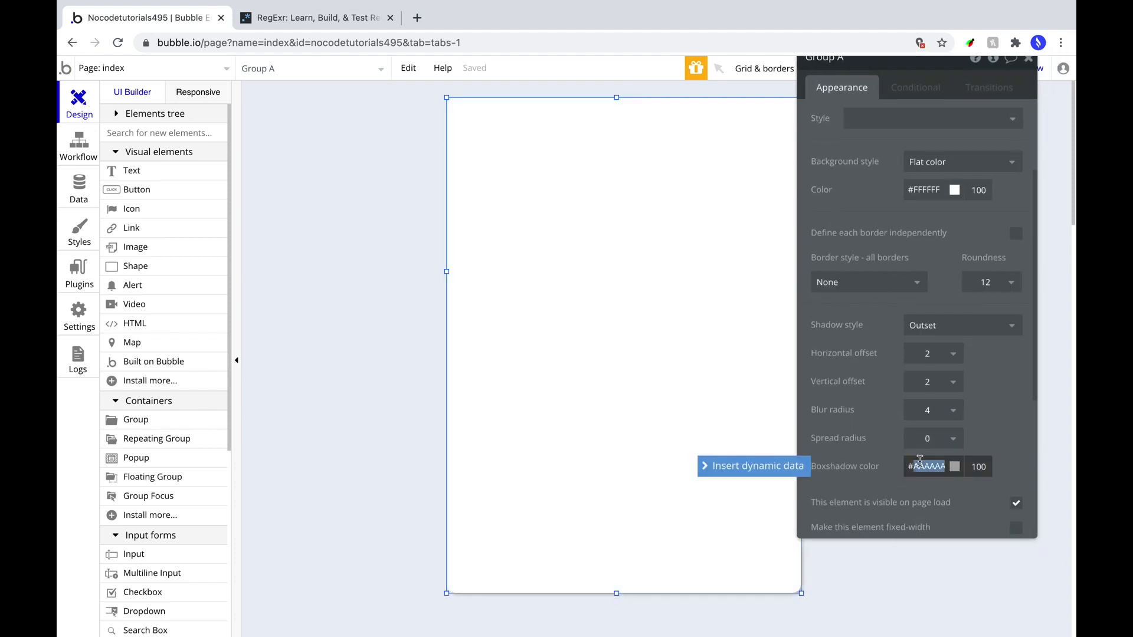
pyautogui.click(972, 471)
pyautogui.write('24')
pyautogui.click(928, 355)
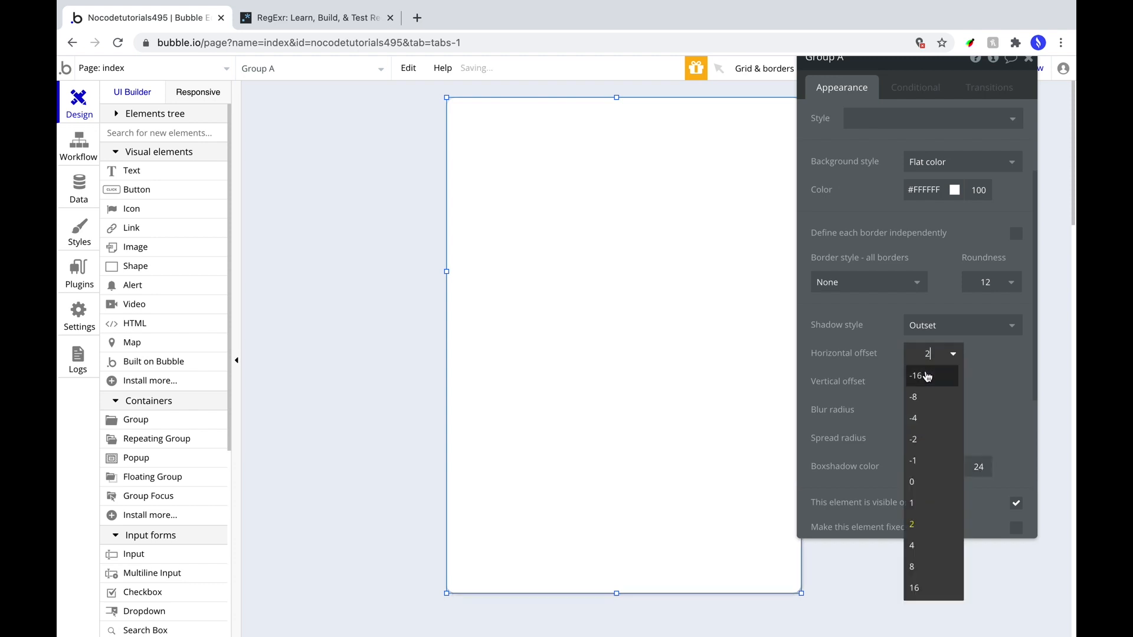
pyautogui.write('0')
# Set shadow vertical offset 16 and blur 32, then draw a text box at the card's top.
pyautogui.click(929, 382)
pyautogui.click(925, 607)
pyautogui.click(929, 410)
pyautogui.write('32')
pyautogui.press('Return')
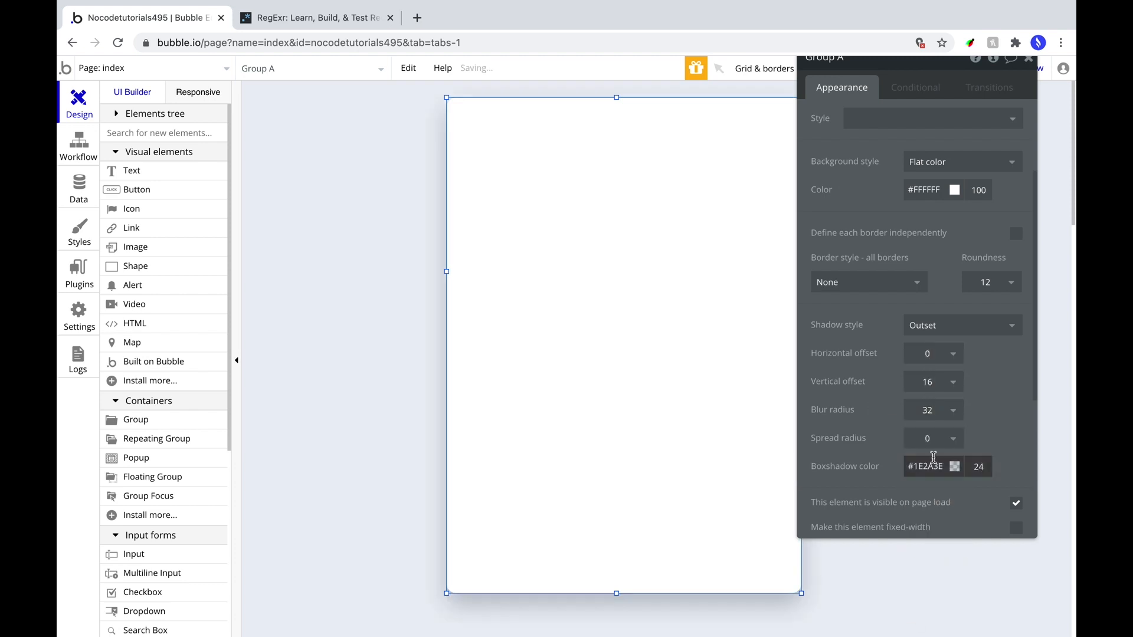
pyautogui.scroll(-3, 886, 408)
pyautogui.moveTo(885, 338); pyautogui.dragTo(980, 415)
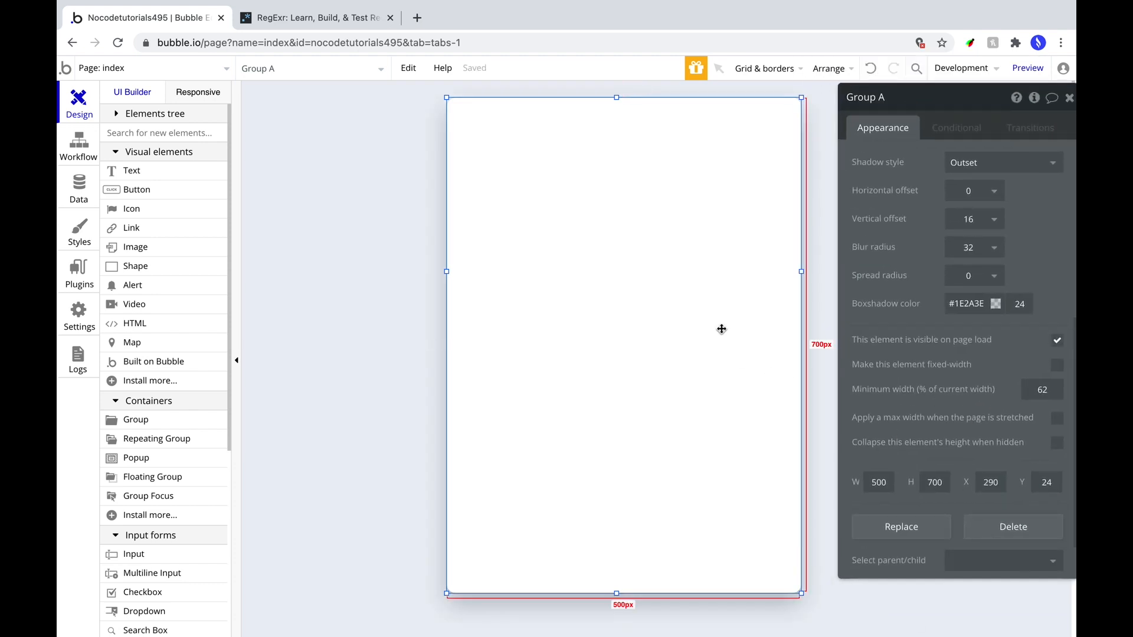
pyautogui.click(132, 171)
pyautogui.moveTo(483, 129); pyautogui.dragTo(763, 186)
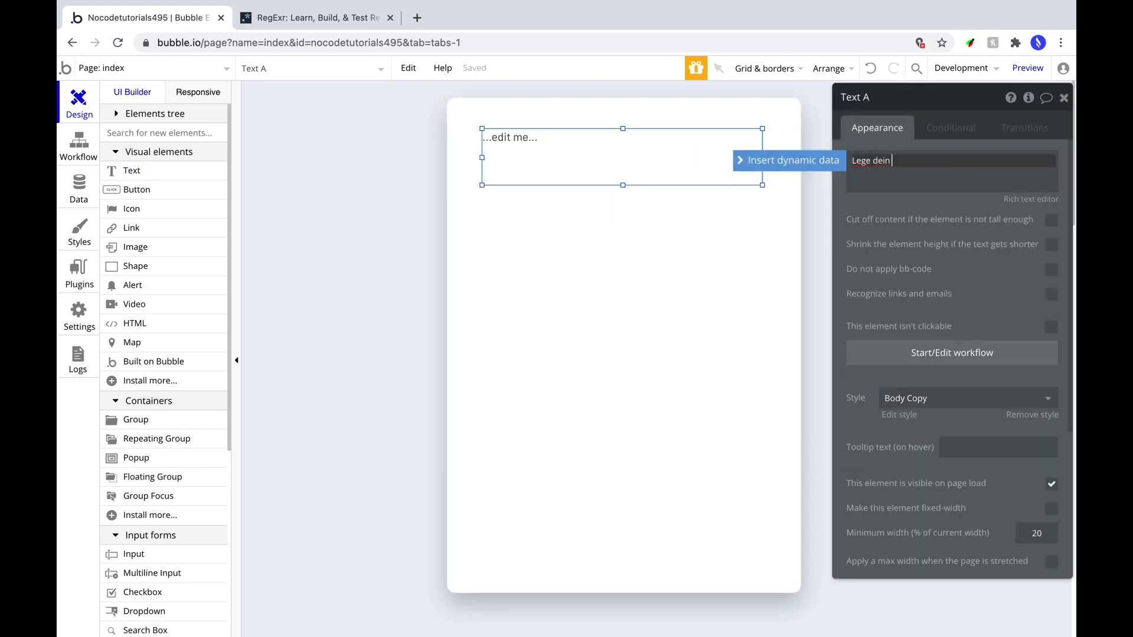
# Remove the text's preset style and set it to Roboto (500) at size 42.
pyautogui.click(1033, 415)
pyautogui.click(888, 469)
pyautogui.write('Roboto (500)')
pyautogui.press('Return')
pyautogui.click(1024, 471)
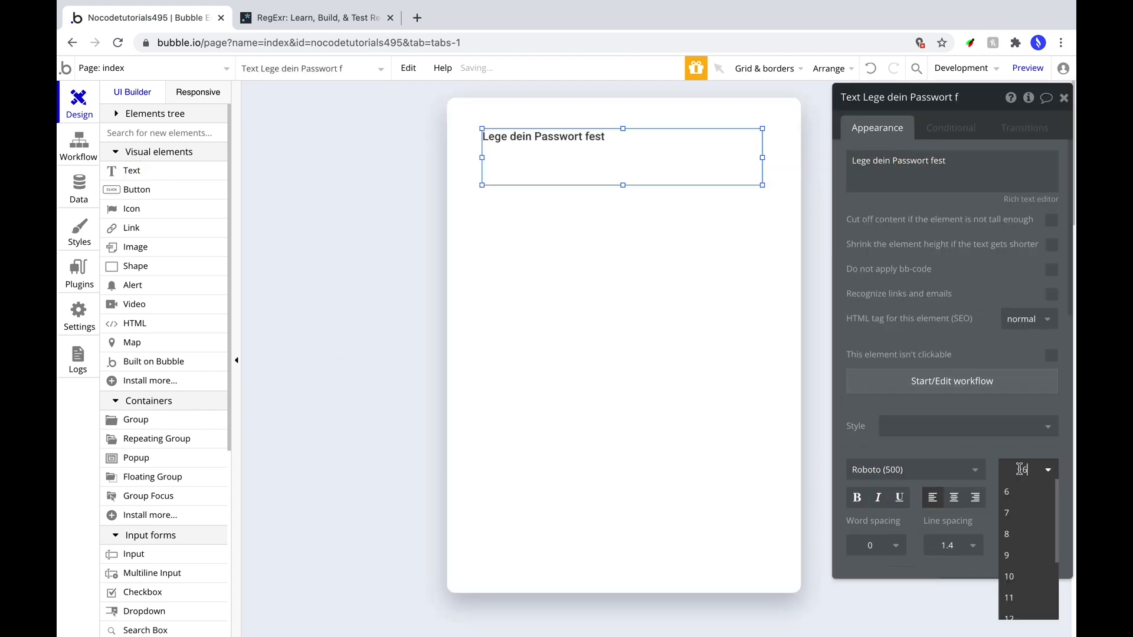
pyautogui.write('42')
# Colour the heading #1E2A3E and set its line spacing to 1.3.
pyautogui.moveTo(1006, 458); pyautogui.dragTo(984, 389)
pyautogui.click(1004, 427)
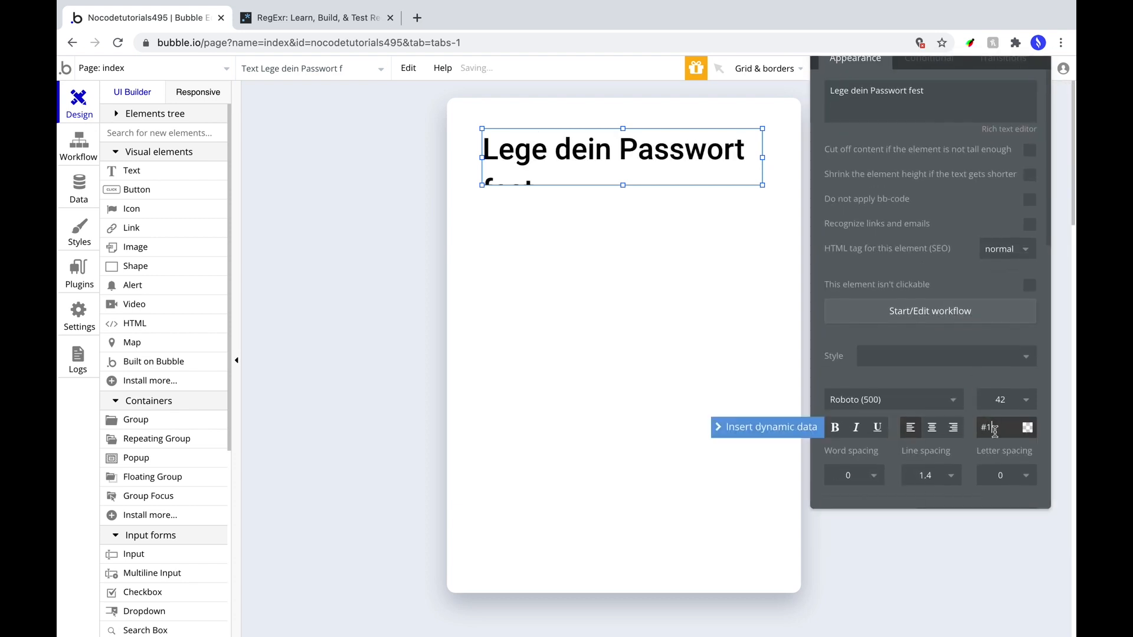
pyautogui.write('#1e2a3e')
pyautogui.click(926, 476)
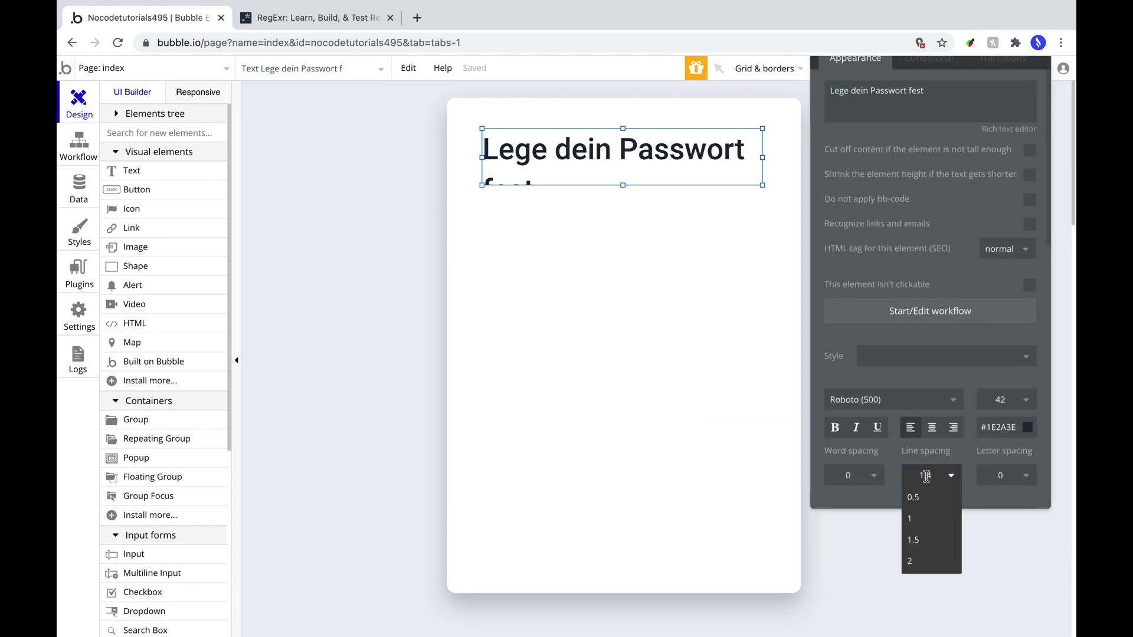
pyautogui.click(895, 455)
pyautogui.scroll(-10, 931, 443)
# Make the heading box taller to show 'fest', width 420 at X 45.
pyautogui.moveTo(623, 185); pyautogui.dragTo(623, 212)
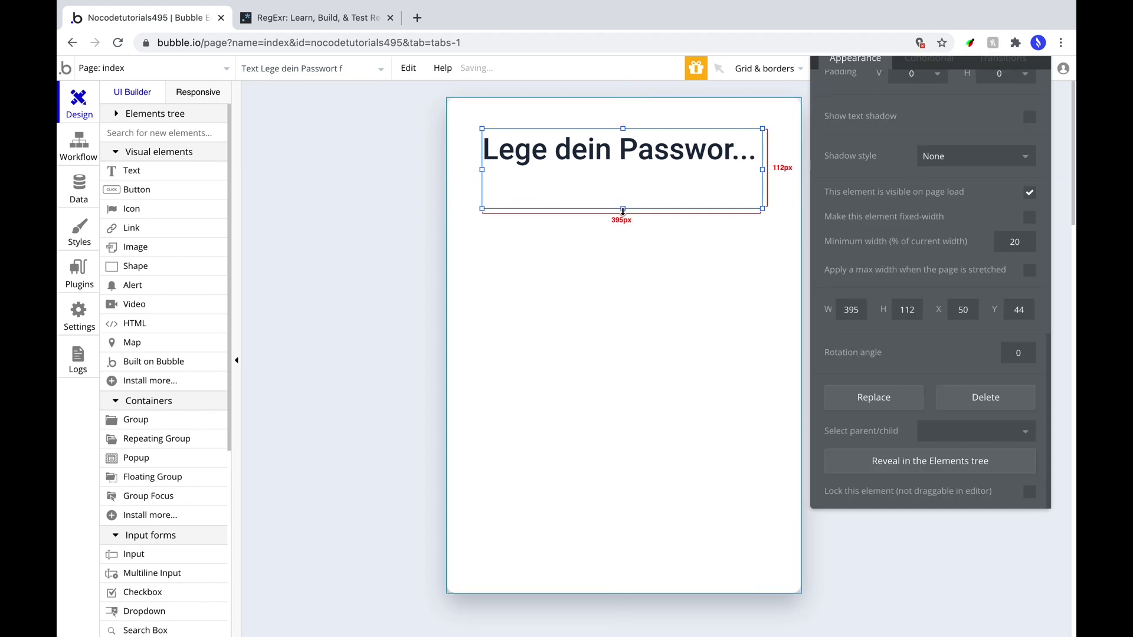
pyautogui.doubleClick(852, 312)
pyautogui.write('420')
pyautogui.doubleClick(963, 310)
pyautogui.write('45')
pyautogui.moveTo(876, 92); pyautogui.dragTo(881, 197)
pyautogui.moveTo(499, 199); pyautogui.dragTo(495, 199)
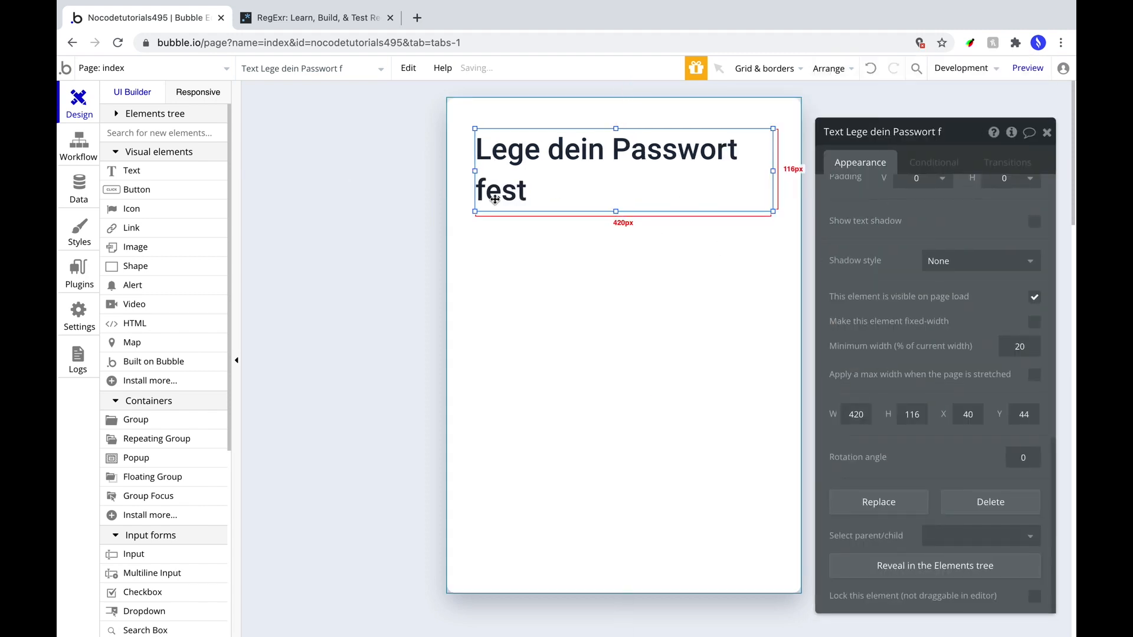
pyautogui.scroll(6, 923, 269)
# Fine-tune the heading box height and set its Y position to 48.
pyautogui.moveTo(615, 211); pyautogui.dragTo(617, 208)
pyautogui.click(568, 155)
pyautogui.moveTo(575, 152); pyautogui.dragTo(575, 157)
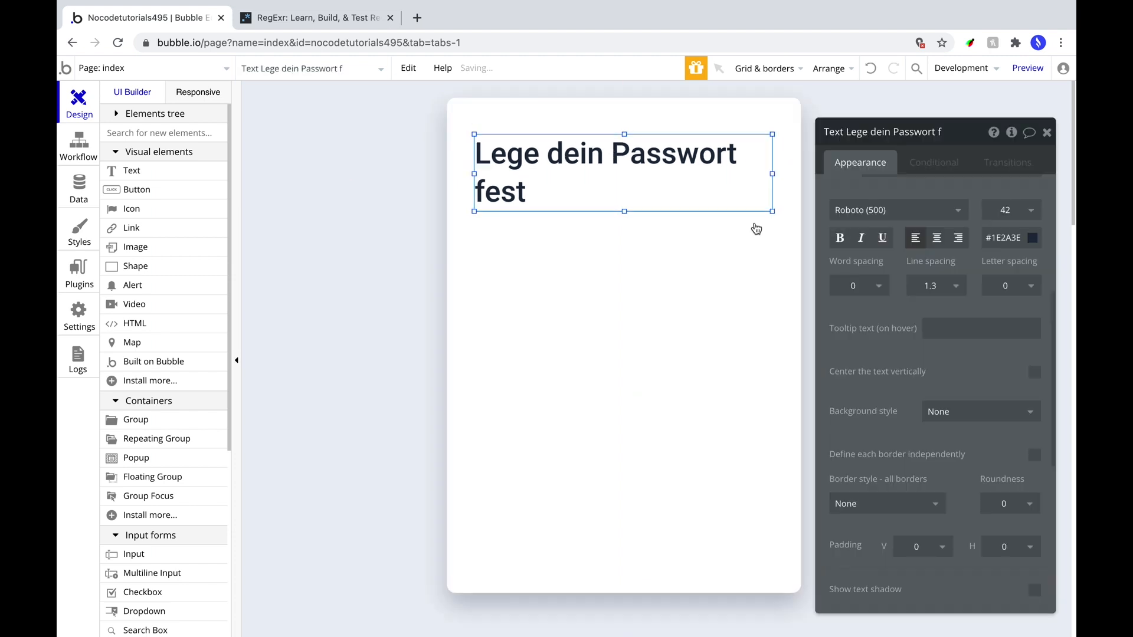
pyautogui.scroll(-10, 968, 354)
pyautogui.doubleClick(1024, 414)
pyautogui.write('48')
pyautogui.scroll(-2, 165, 413)
pyautogui.click(134, 489)
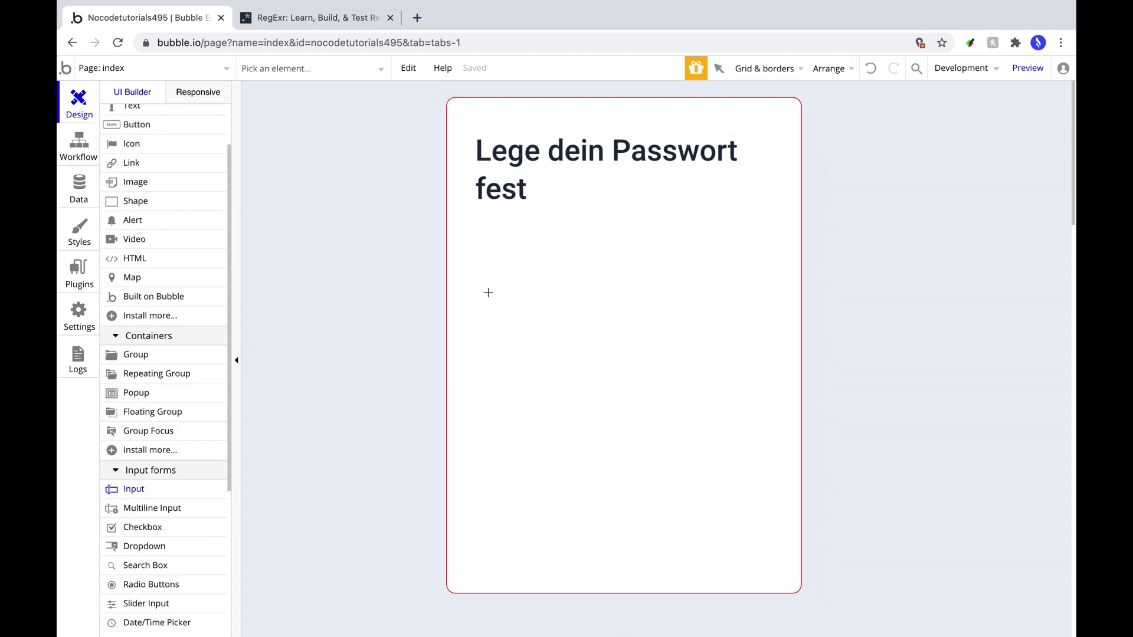
# Draw an unstyled input under the heading with Roboto (500) 32 in dark #1E2A3E text.
pyautogui.moveTo(481, 293); pyautogui.dragTo(779, 341)
pyautogui.write('40')
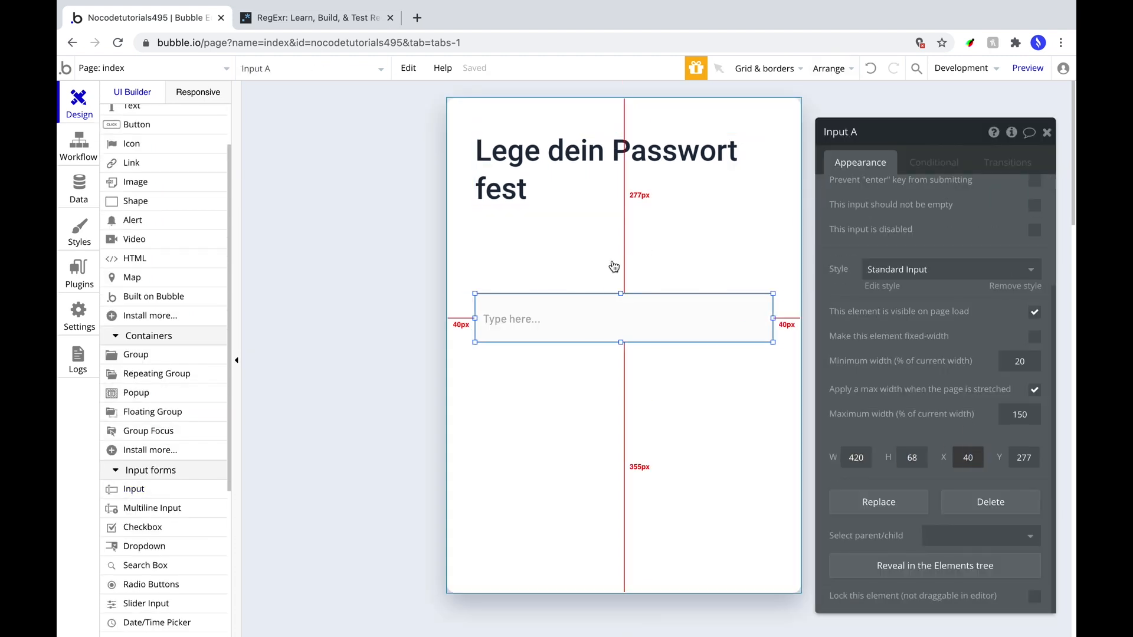
pyautogui.moveTo(628, 308); pyautogui.dragTo(628, 307)
pyautogui.click(920, 270)
pyautogui.click(919, 293)
pyautogui.click(894, 313)
pyautogui.write('Roboto (5')
pyautogui.click(873, 335)
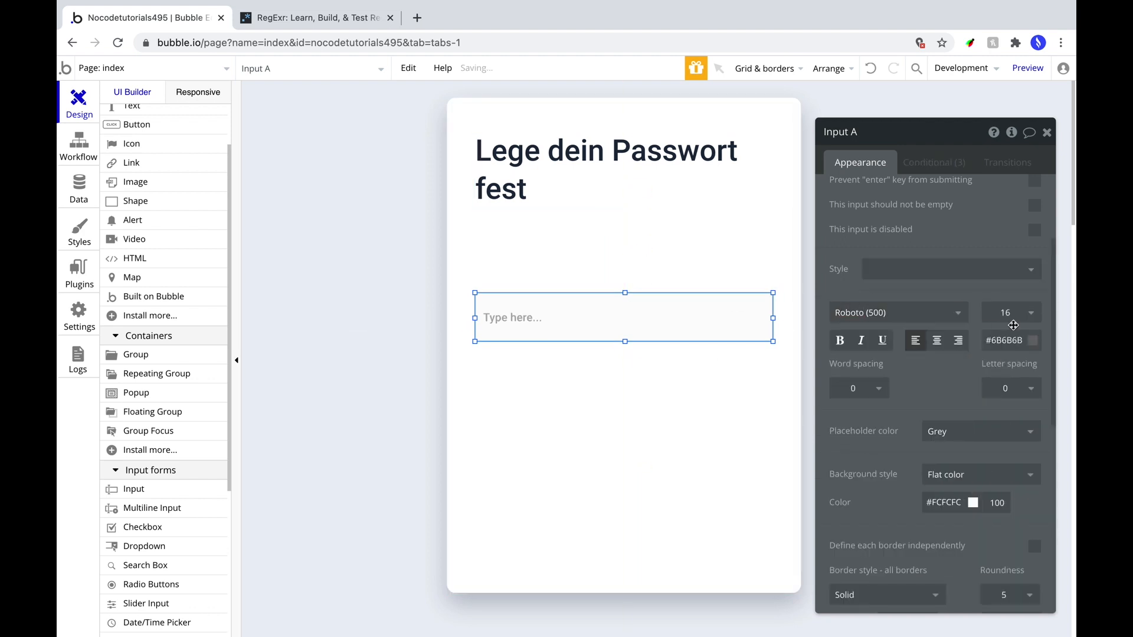
pyautogui.doubleClick(1001, 316)
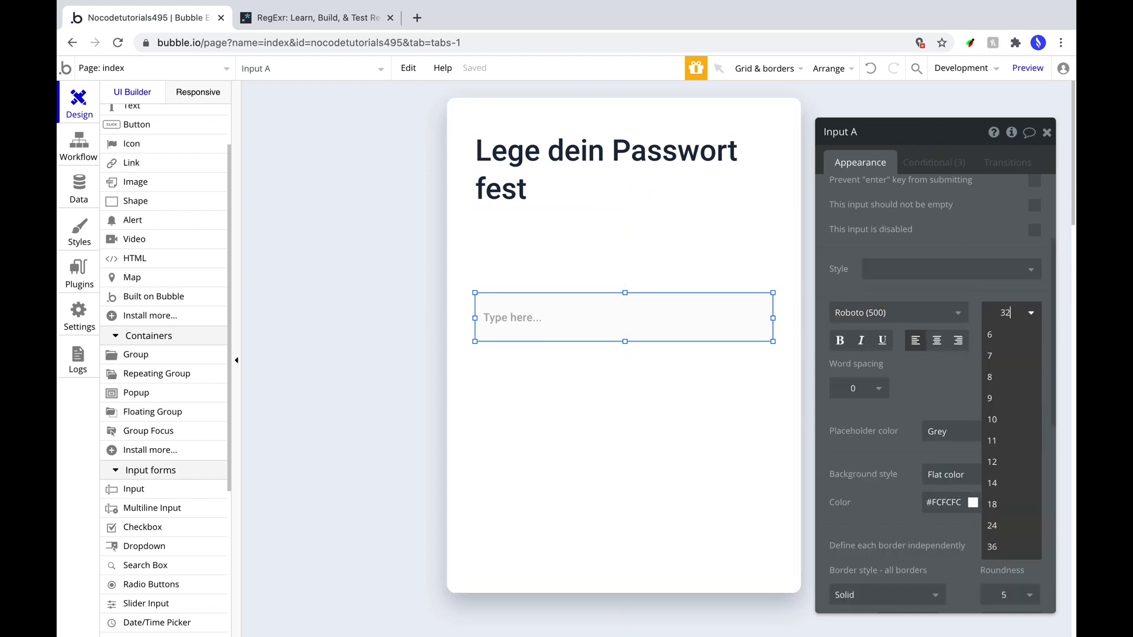
pyautogui.press('Return')
pyautogui.doubleClick(1005, 342)
# Keep the grey placeholder colour and make the input background white.
pyautogui.scroll(-1, 951, 408)
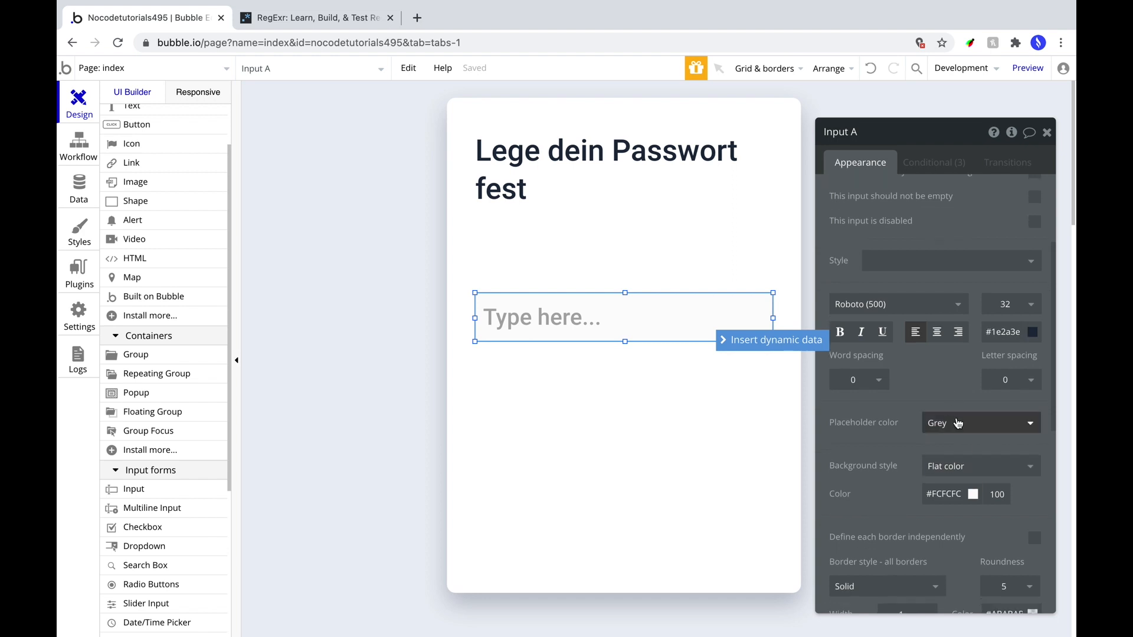
pyautogui.click(956, 425)
pyautogui.click(937, 397)
pyautogui.scroll(-1, 938, 407)
pyautogui.click(972, 472)
pyautogui.click(925, 489)
pyautogui.scroll(-2, 943, 443)
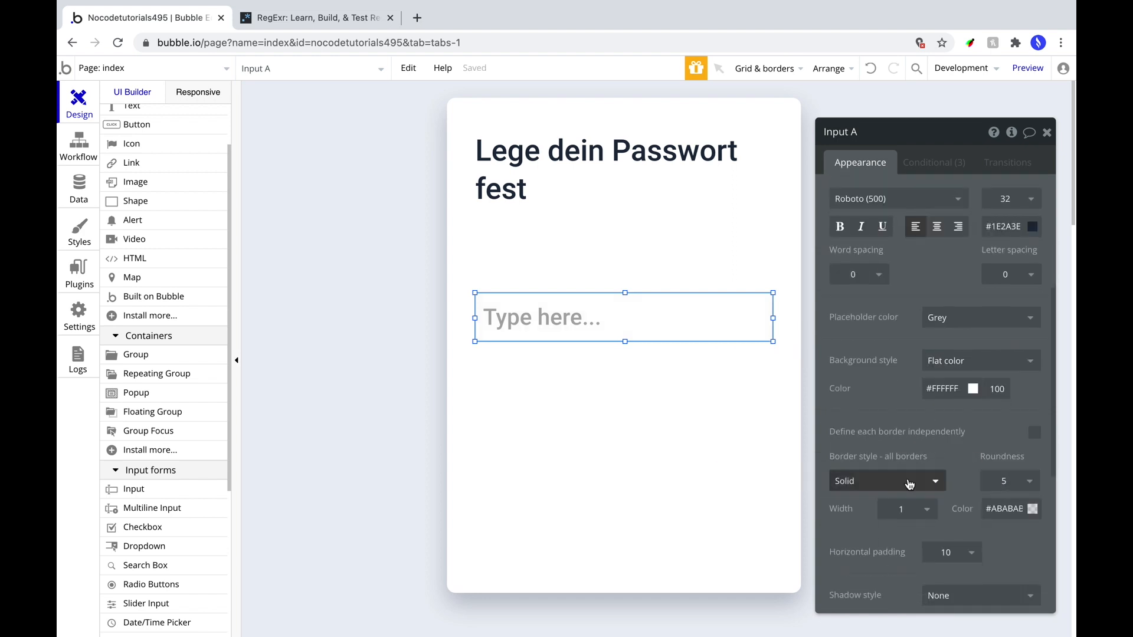
# Define borders per side, setting top, right and left borders to None.
pyautogui.click(1034, 432)
pyautogui.scroll(-1, 955, 393)
pyautogui.click(1035, 372)
pyautogui.click(909, 421)
pyautogui.click(903, 441)
pyautogui.click(1034, 373)
pyautogui.click(1035, 372)
pyautogui.click(1034, 373)
pyautogui.click(890, 347)
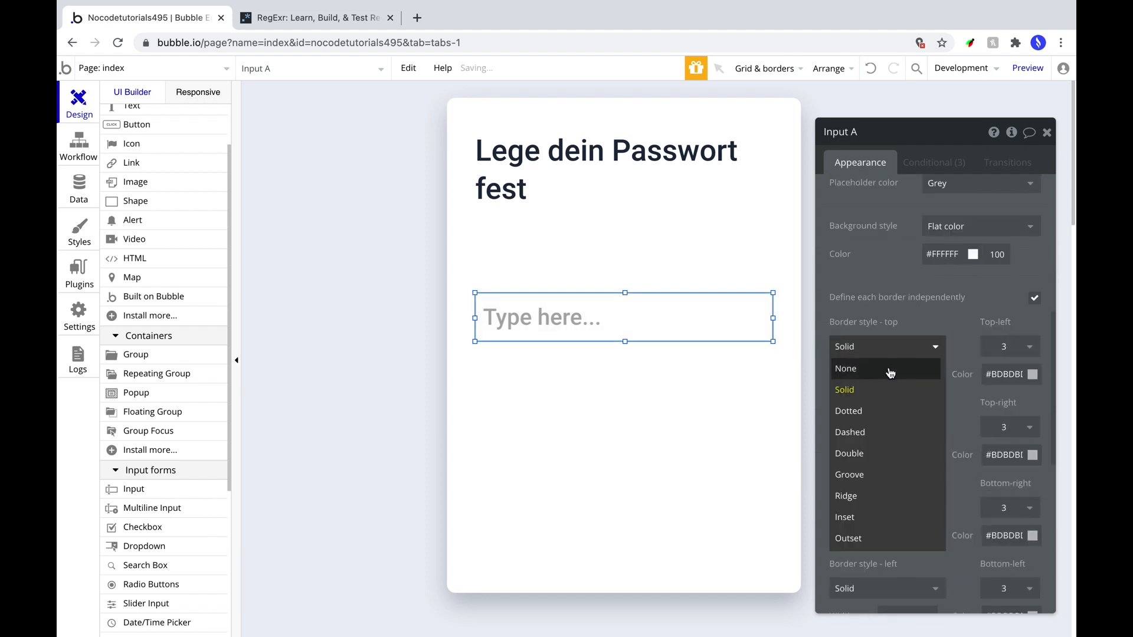
pyautogui.click(890, 370)
pyautogui.click(890, 400)
pyautogui.click(890, 421)
pyautogui.click(890, 499)
# Set all four corner roundness values to 0 and remove horizontal padding.
pyautogui.click(890, 520)
pyautogui.click(1005, 366)
pyautogui.click(1004, 395)
pyautogui.click(1005, 314)
pyautogui.click(1004, 337)
pyautogui.click(1004, 499)
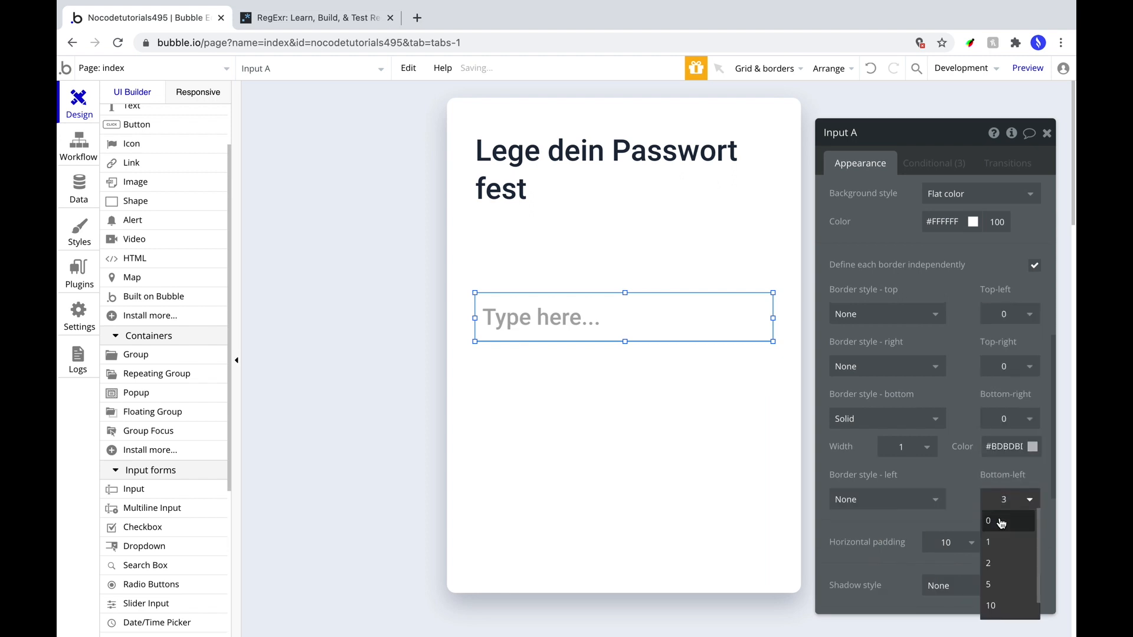
pyautogui.click(1001, 522)
pyautogui.click(950, 542)
pyautogui.click(947, 565)
# Colour the bottom border #E9EDF3 and check the input within the card.
pyautogui.doubleClick(1001, 442)
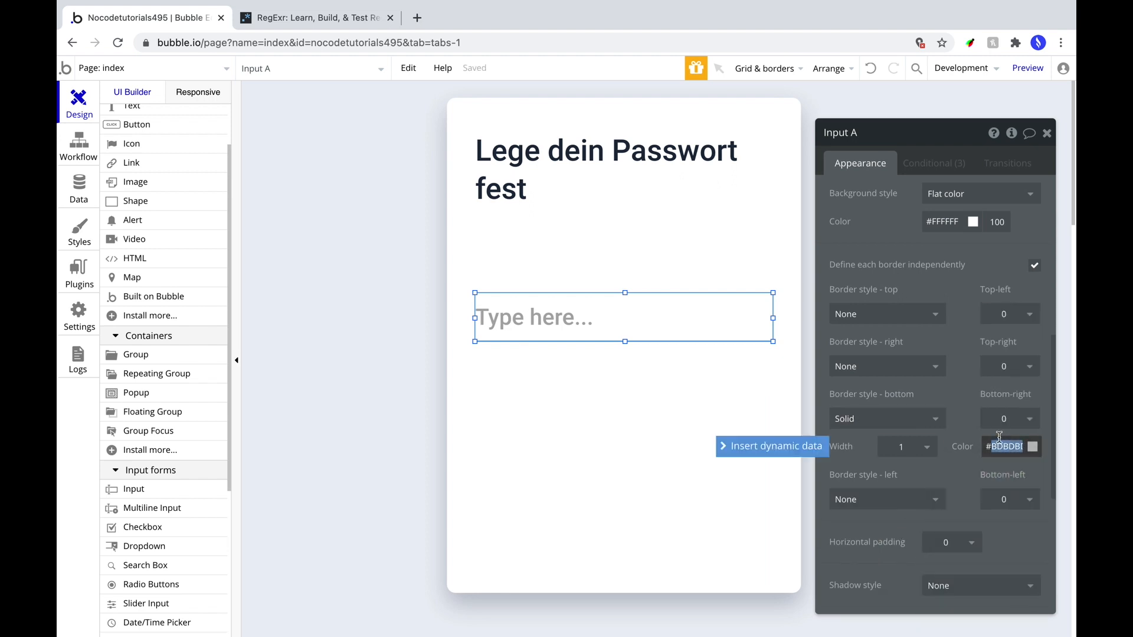
pyautogui.write('E9edf3')
pyautogui.click(672, 392)
pyautogui.click(643, 334)
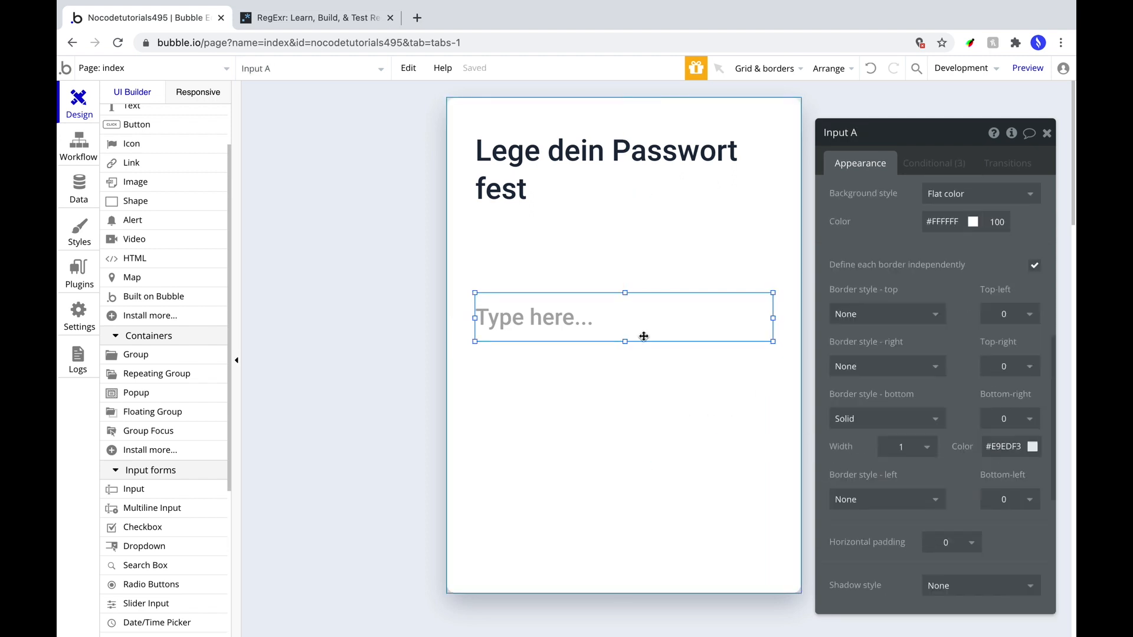
pyautogui.scroll(-4, 974, 494)
pyautogui.click(708, 390)
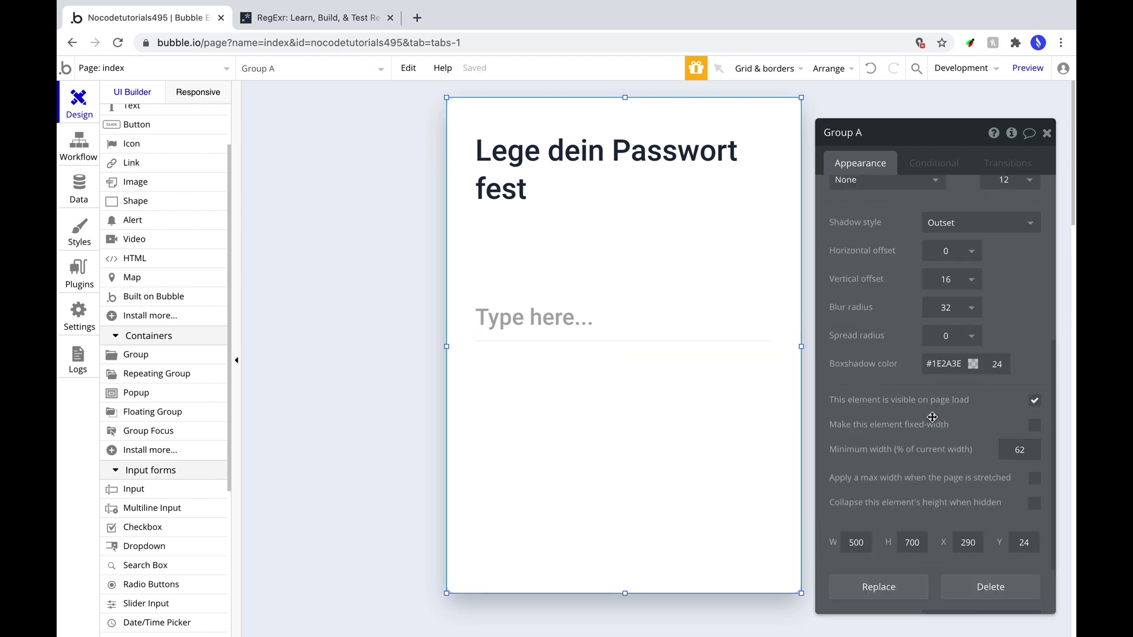
pyautogui.click(686, 316)
# Make the input a password field and give its hover state a #1E2A3E bottom border of width 2.
pyautogui.click(979, 278)
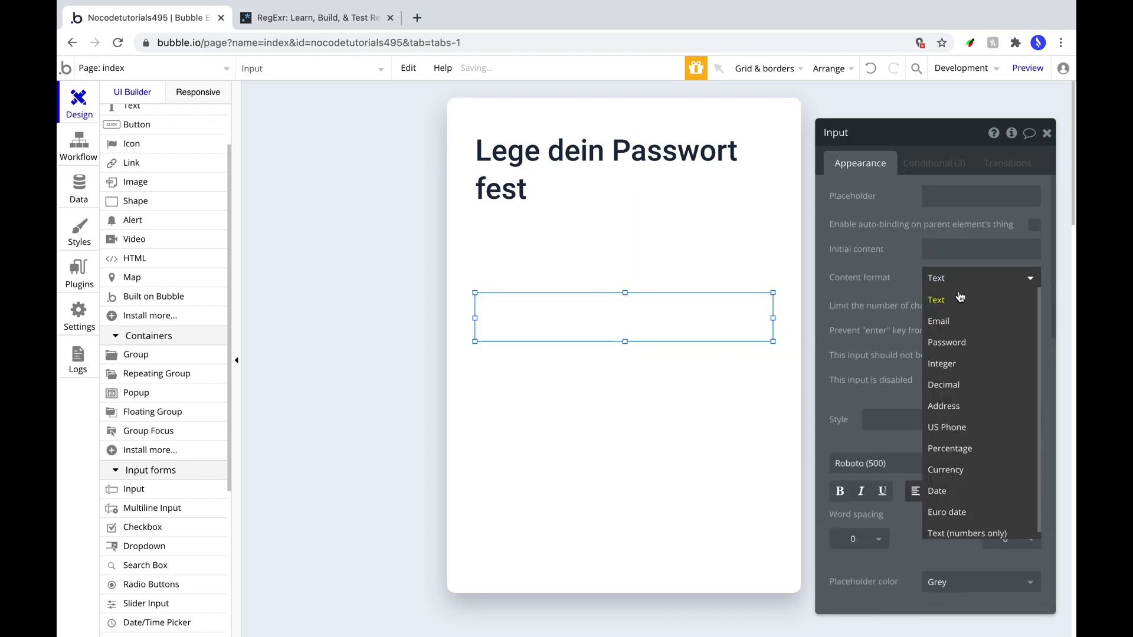
pyautogui.click(947, 342)
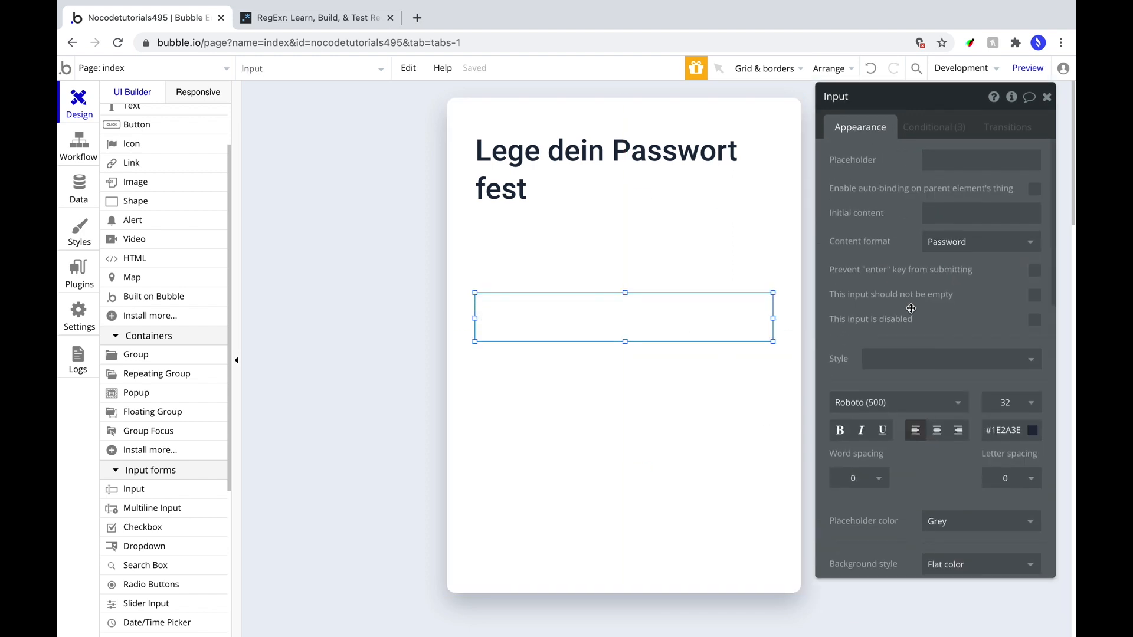
pyautogui.click(935, 141)
pyautogui.click(995, 355)
pyautogui.click(945, 471)
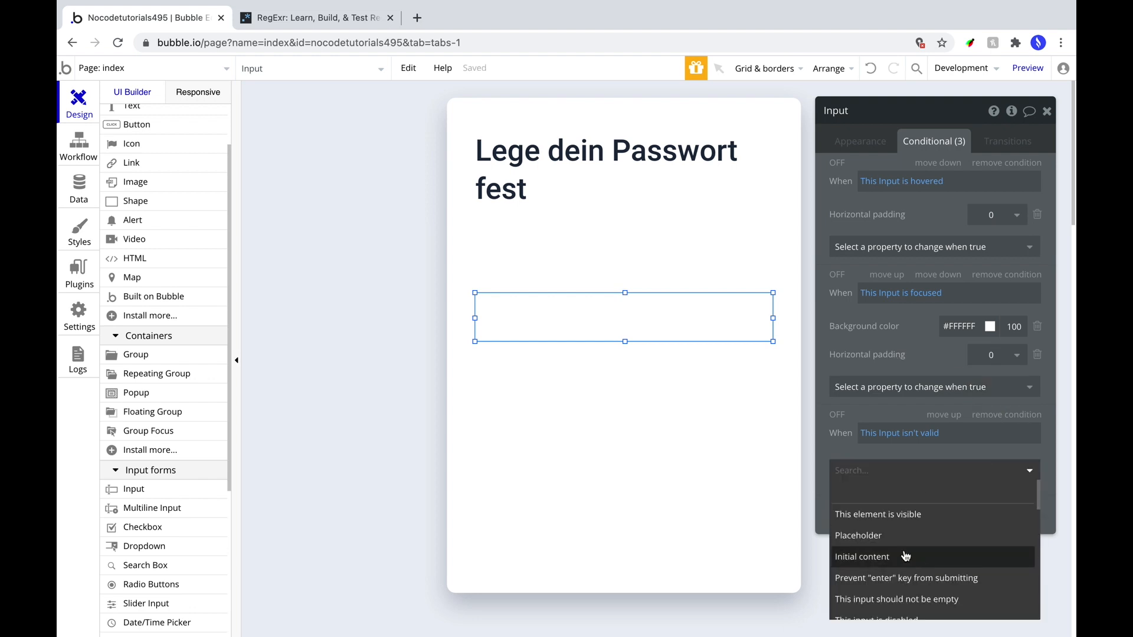
pyautogui.click(934, 247)
pyautogui.write('border')
pyautogui.click(885, 429)
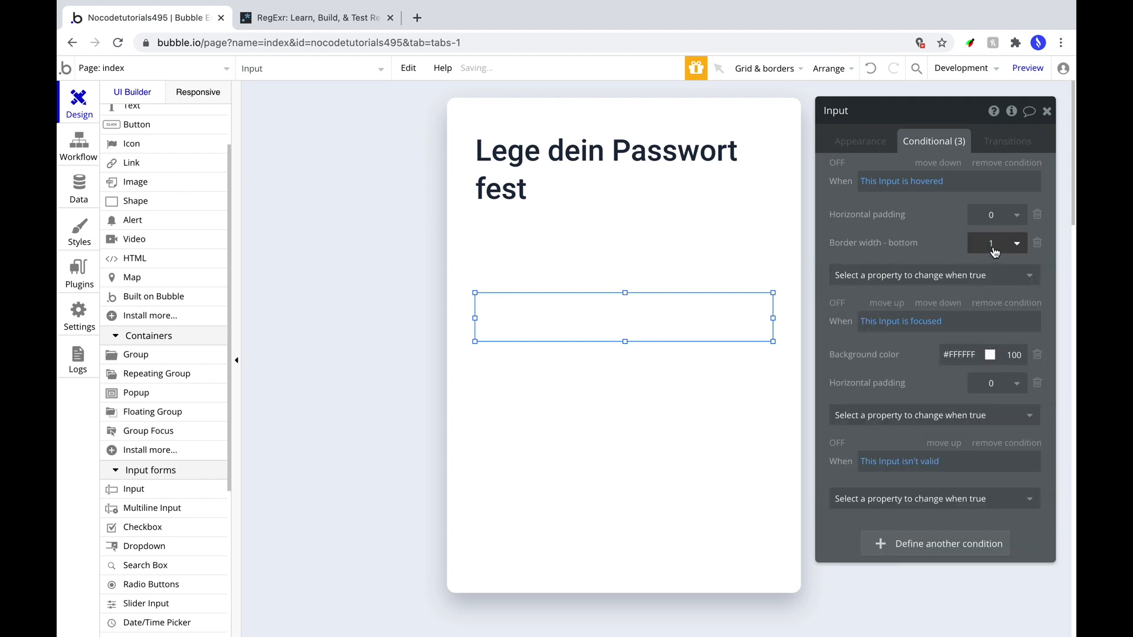
pyautogui.click(934, 275)
pyautogui.write('border')
pyautogui.click(911, 445)
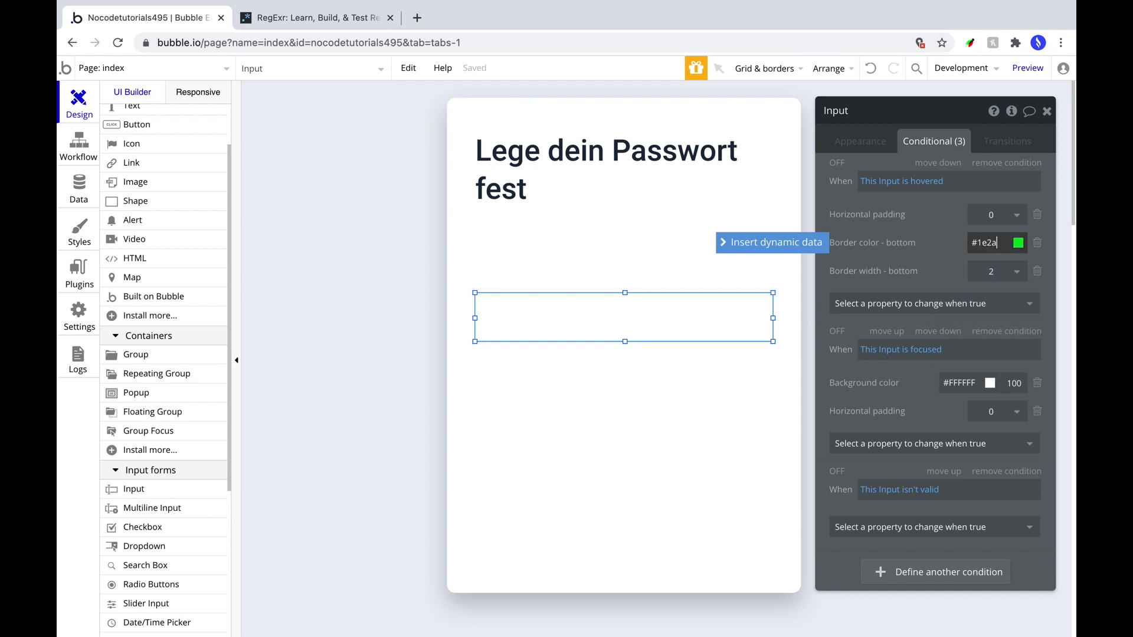
# Add a focused condition with the same dark #1E2A3E bottom border colour.
pyautogui.click(940, 443)
pyautogui.write('border')
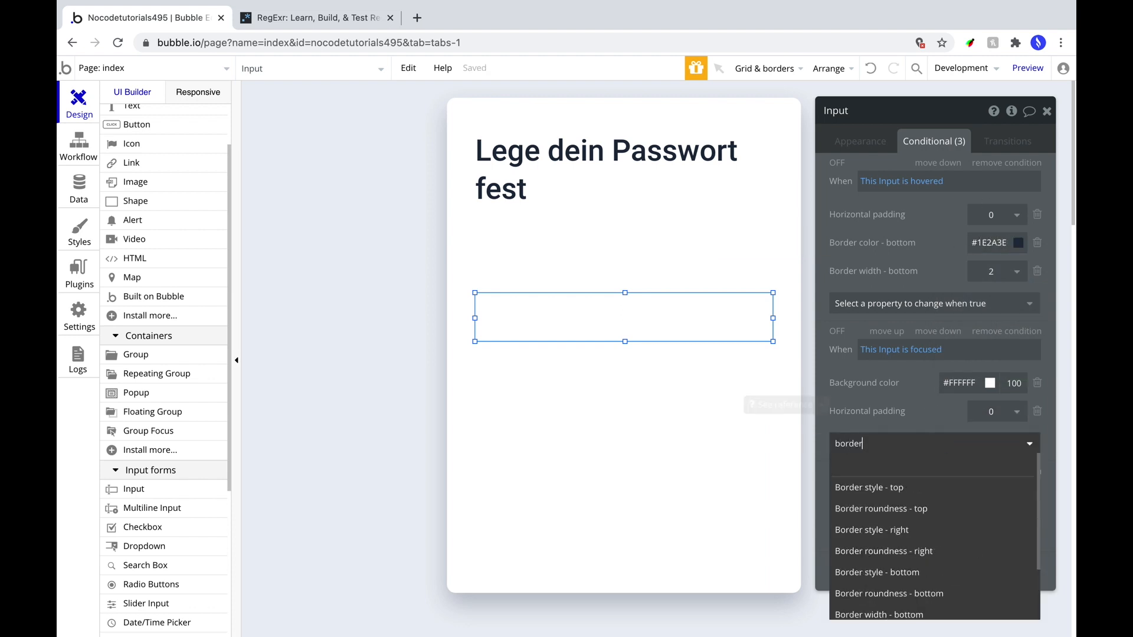
pyautogui.click(991, 596)
pyautogui.doubleClick(991, 438)
pyautogui.press('BackSpace')
pyautogui.doubleClick(991, 242)
pyautogui.click(982, 439)
pyautogui.write('1E2A3E')
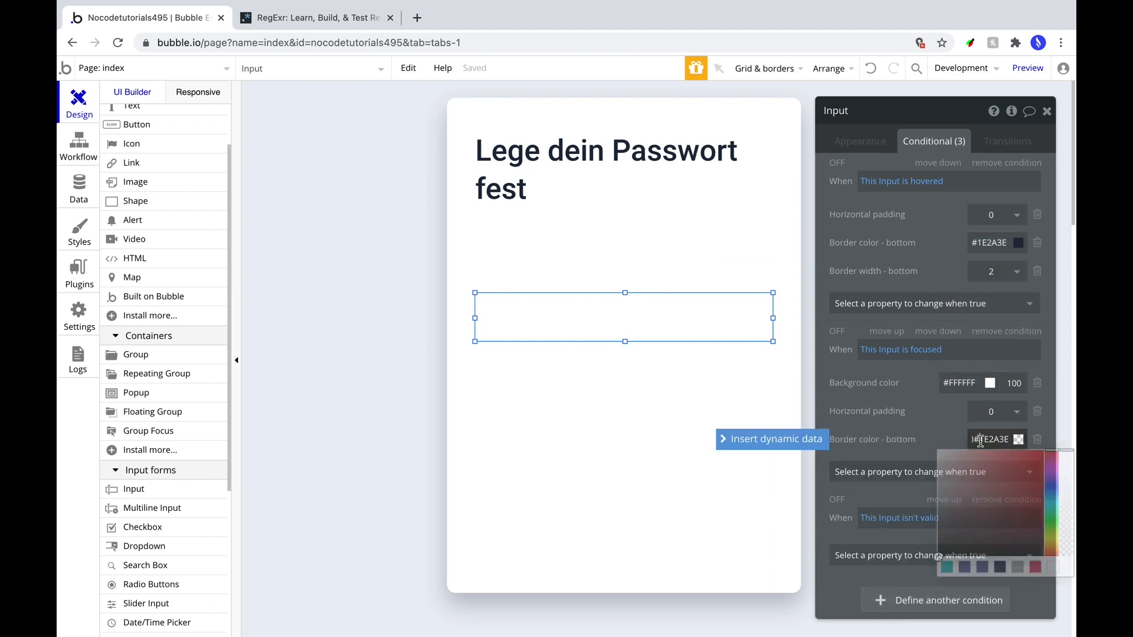
pyautogui.click(928, 435)
# Add an isn't-valid condition with a red #DF7A7C bottom border of width 1.
pyautogui.click(941, 556)
pyautogui.write('border')
pyautogui.moveTo(921, 111); pyautogui.dragTo(909, 60)
pyautogui.click(904, 505)
pyautogui.write('border col')
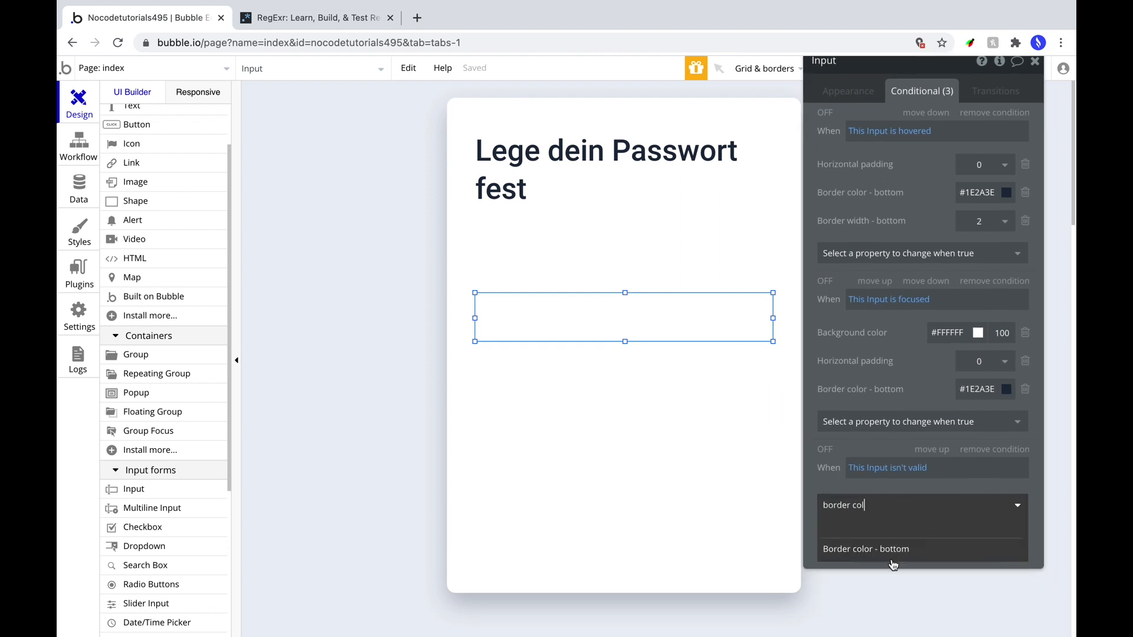
pyautogui.click(892, 553)
pyautogui.doubleClick(972, 501)
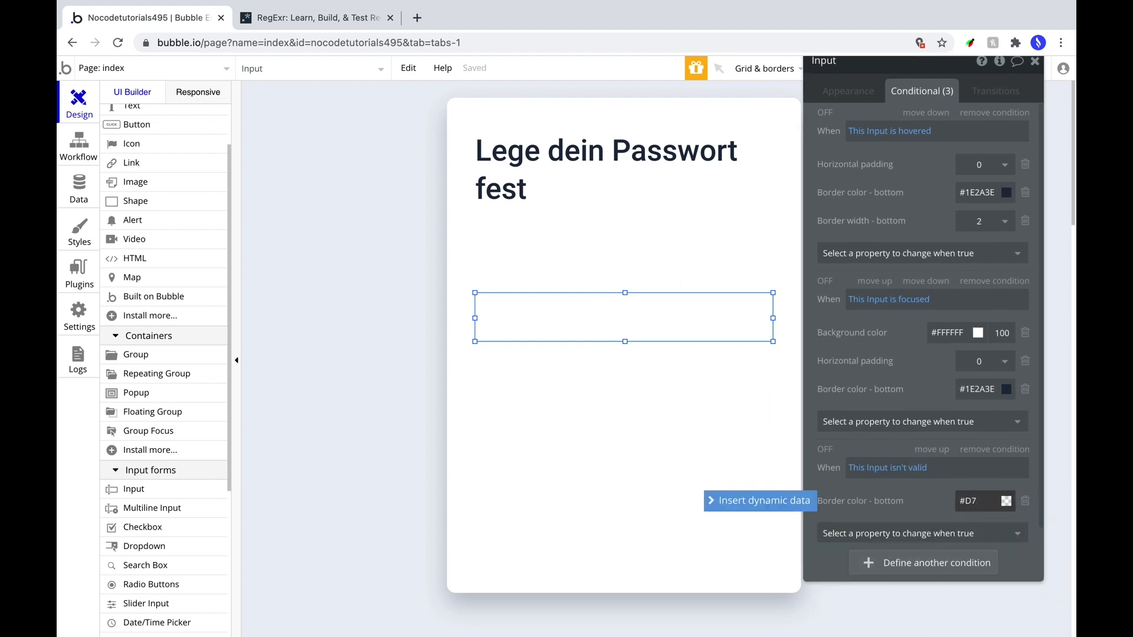
pyautogui.click(923, 534)
pyautogui.write('border wid')
pyautogui.click(921, 579)
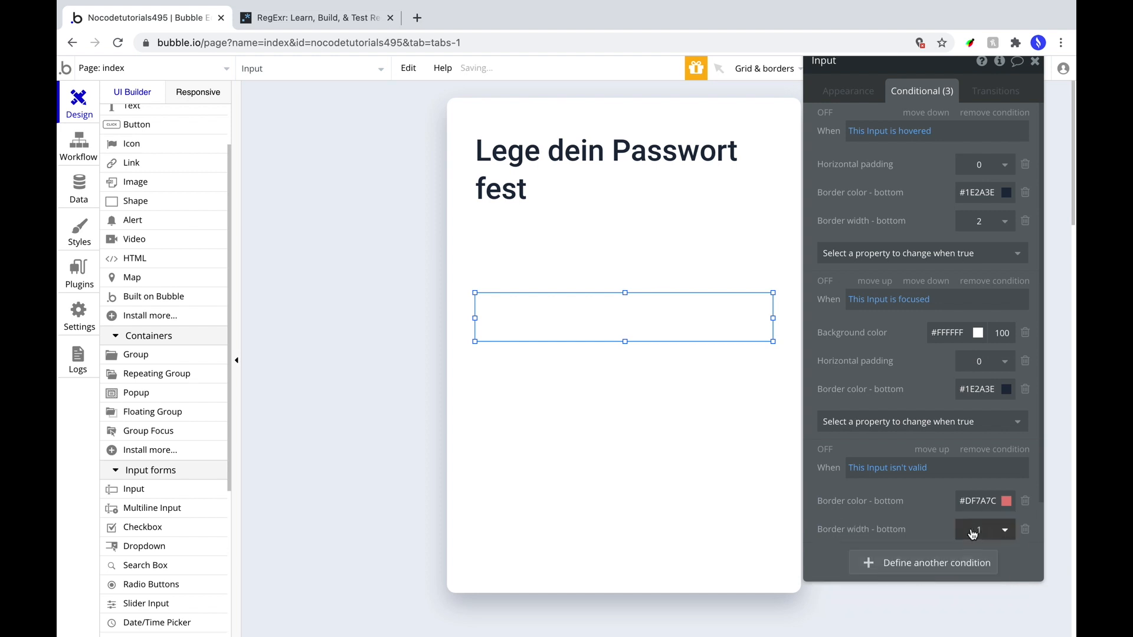
# Deselect the password input and return to the top of the element palette.
pyautogui.click(726, 329)
pyautogui.click(725, 330)
pyautogui.click(685, 338)
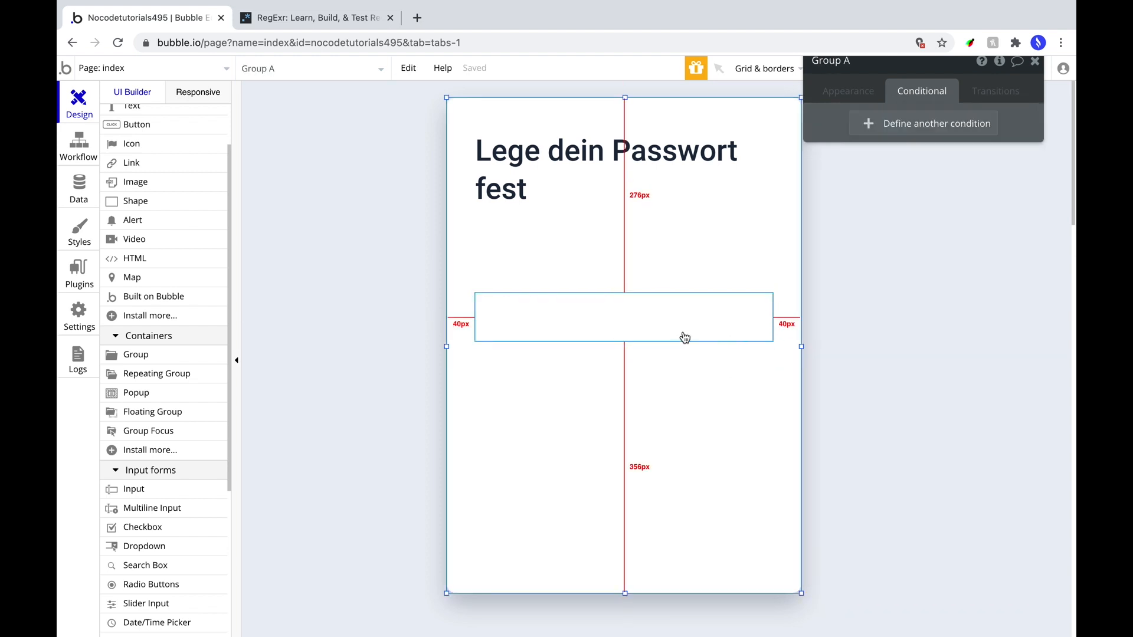
pyautogui.click(649, 320)
pyautogui.scroll(1, 170, 223)
pyautogui.click(131, 110)
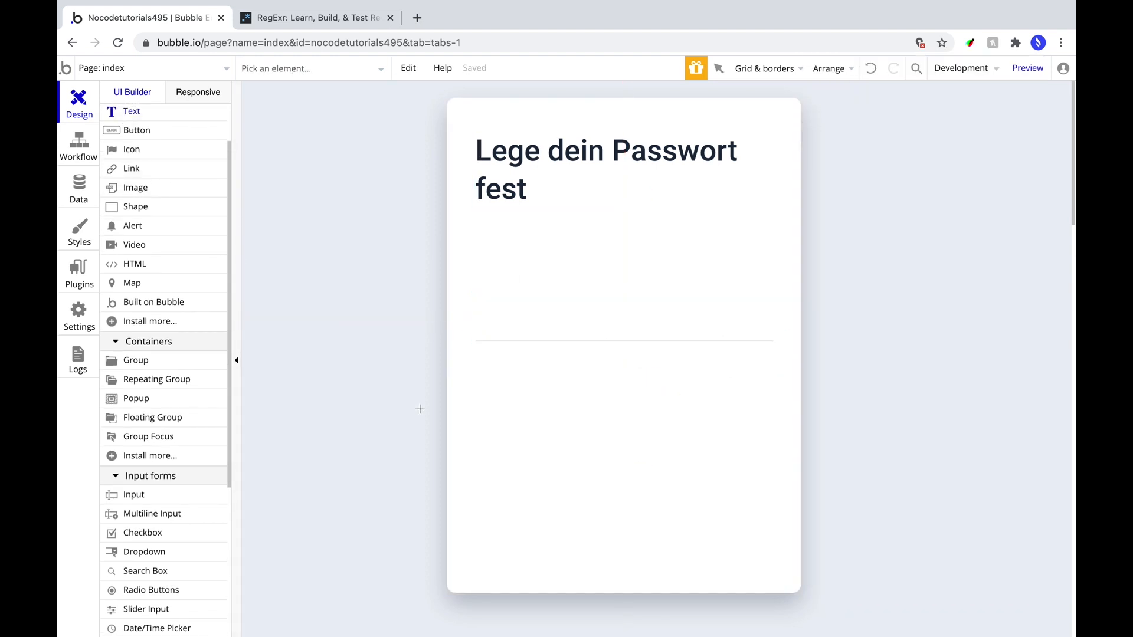
# Draw a 'Passwort' text label below the input in Roboto (500), #BCBFC5, line spacing 1.5.
pyautogui.moveTo(473, 357); pyautogui.dragTo(771, 390)
pyautogui.click(846, 147)
pyautogui.write('Passwortstärke:')
pyautogui.click(1004, 378)
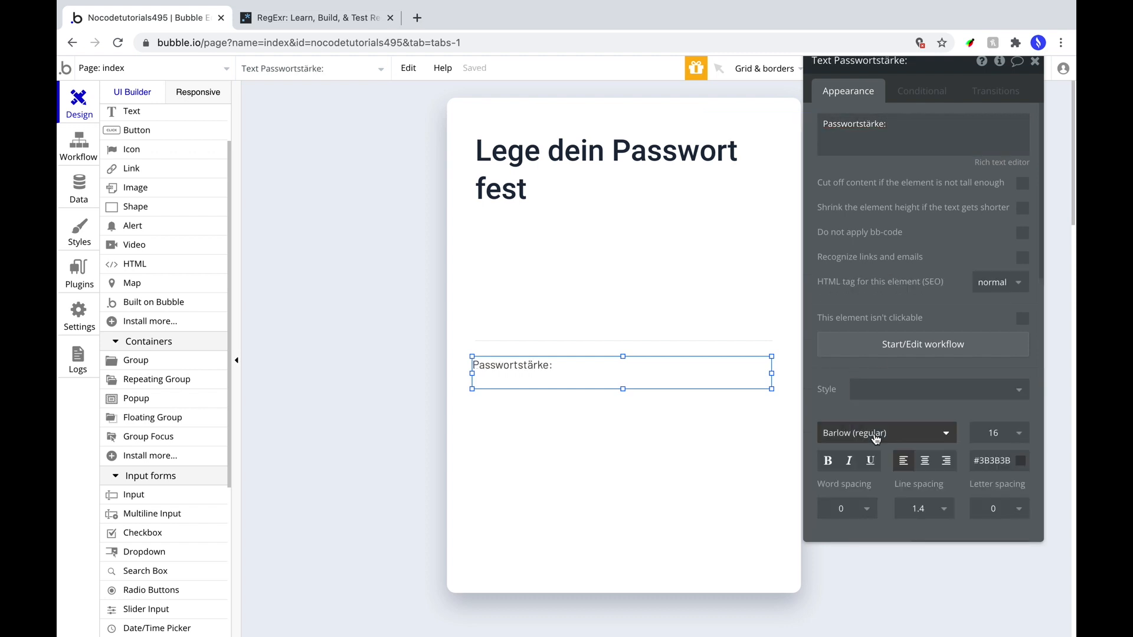
pyautogui.click(875, 439)
pyautogui.write('Roboto (500')
pyautogui.press('Return')
pyautogui.tripleClick(986, 465)
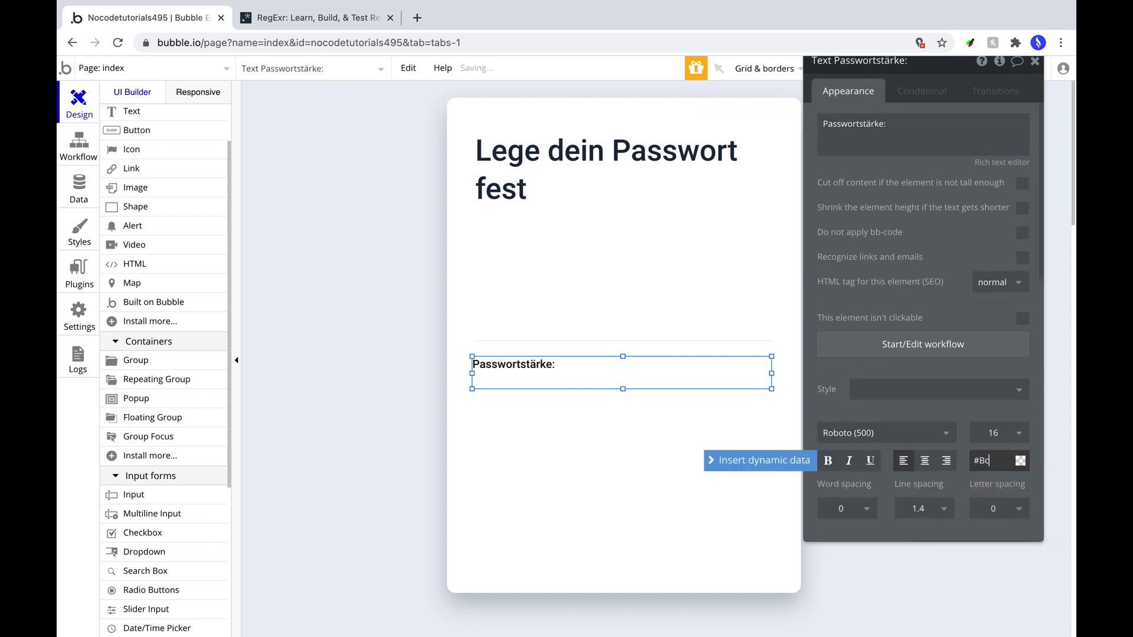
pyautogui.click(918, 508)
pyautogui.write('1.5')
pyautogui.scroll(-10, 911, 397)
pyautogui.click(902, 345)
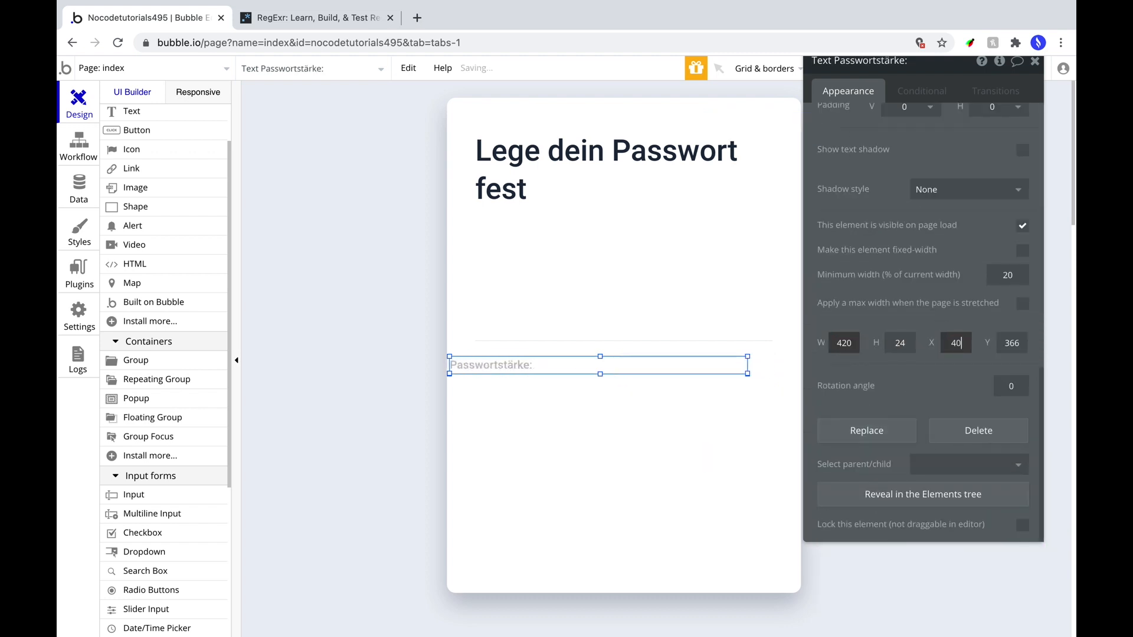
pyautogui.moveTo(650, 370); pyautogui.dragTo(650, 366)
pyautogui.scroll(10, 926, 266)
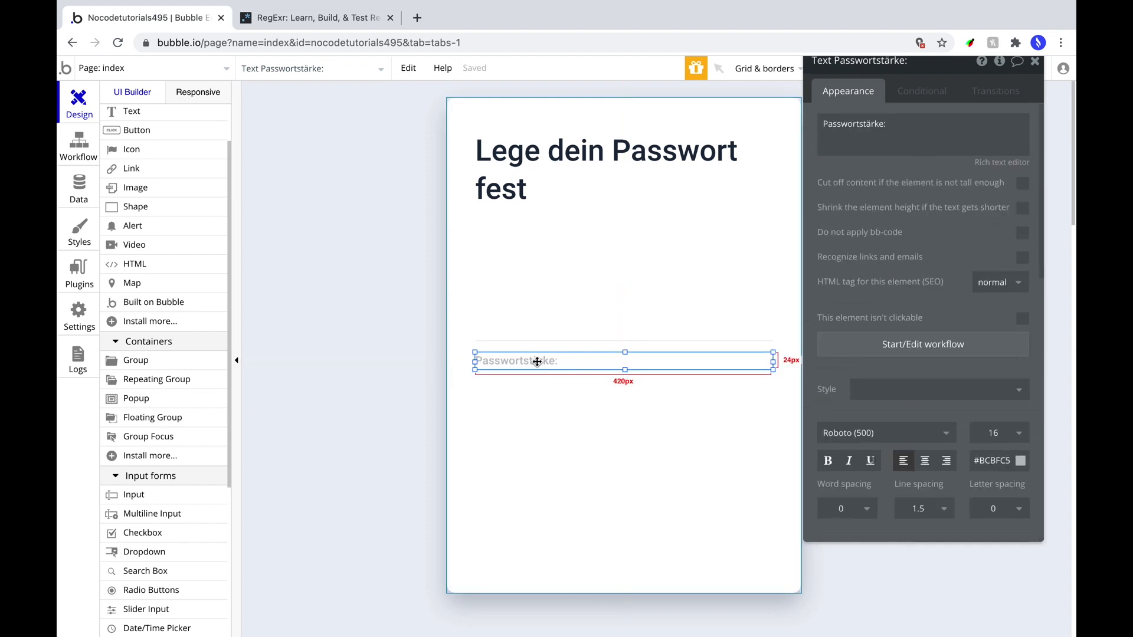
# Duplicate the label below itself and change its text to '1 Großbuchstabe'.
pyautogui.moveTo(537, 361); pyautogui.dragTo(514, 403)
pyautogui.hotkey('shift', 'Down')
pyautogui.click(923, 140)
pyautogui.press('super+a')
pyautogui.write('1 Großbuchstabe')
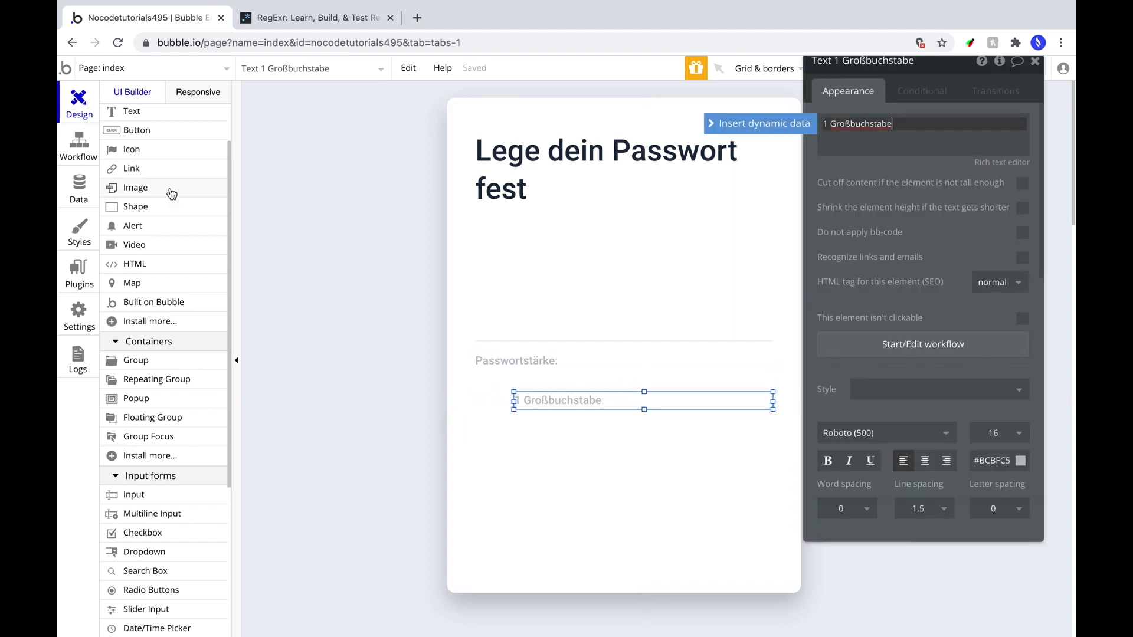
# Add a grey fa-check-circle icon to the left of the rule text.
pyautogui.click(132, 149)
pyautogui.click(471, 392)
pyautogui.click(960, 131)
pyautogui.click(922, 152)
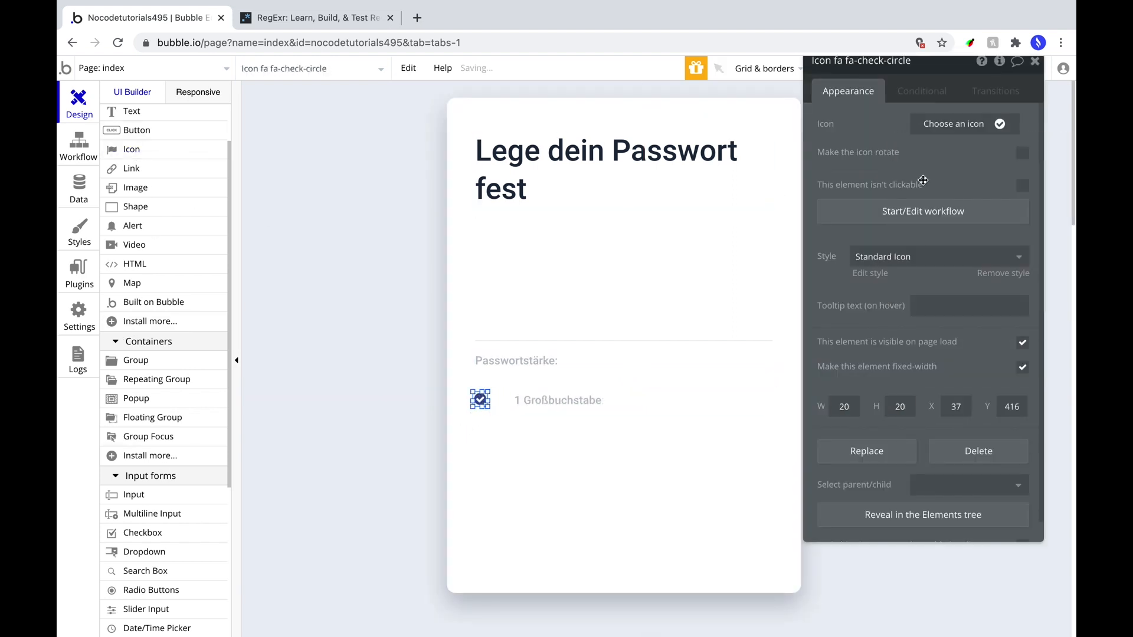
pyautogui.click(938, 257)
pyautogui.click(938, 278)
pyautogui.click(937, 151)
pyautogui.click(557, 400)
pyautogui.click(987, 461)
pyautogui.click(481, 399)
# Set the icon's position to 40 and line the rule text up beside it, stretched to the input's edge.
pyautogui.doubleClick(933, 153)
pyautogui.press('super+v')
pyautogui.scroll(-5, 949, 331)
pyautogui.doubleClick(956, 386)
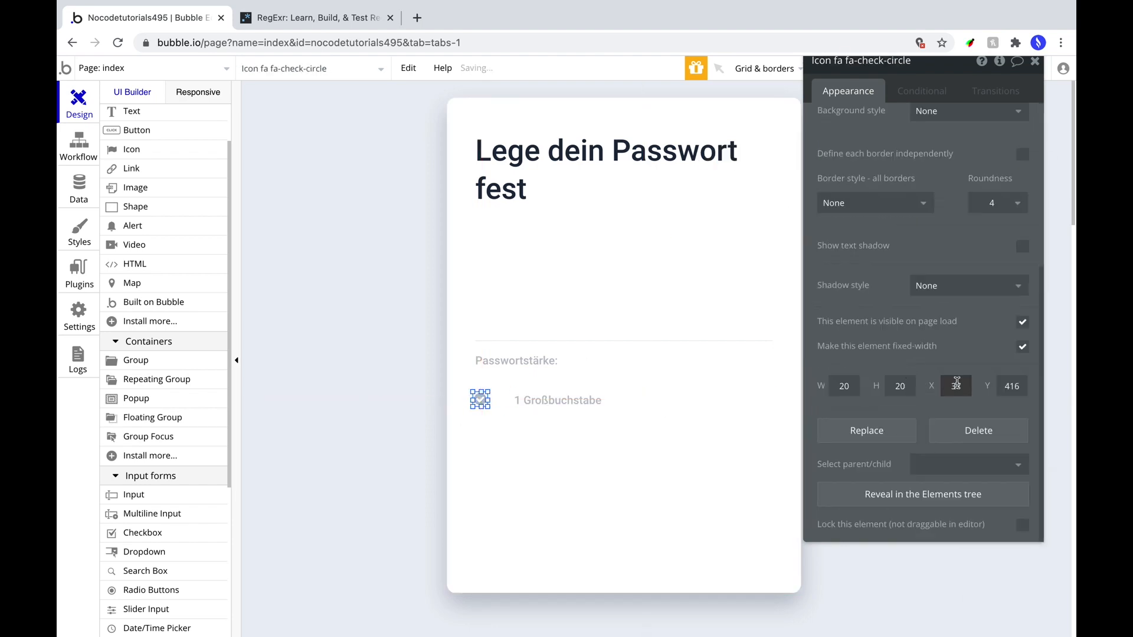
pyautogui.write('40')
pyautogui.click(532, 399)
pyautogui.click(483, 400)
pyautogui.moveTo(534, 397); pyautogui.dragTo(520, 396)
pyautogui.click(482, 400)
pyautogui.click(532, 400)
pyautogui.moveTo(761, 401); pyautogui.dragTo(773, 401)
# Copy the icon and rule text pair into a second row.
pyautogui.click(482, 400)
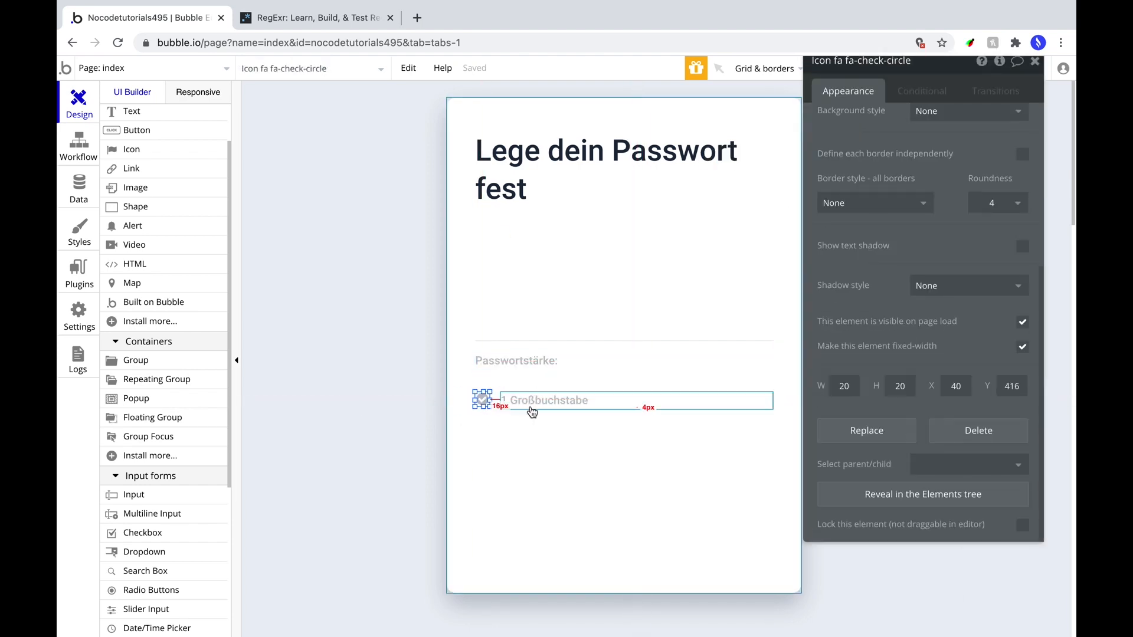
pyautogui.keyDown('shift'); pyautogui.click(531, 403); pyautogui.keyUp('shift')
pyautogui.press('super+c')
pyautogui.click(527, 403)
pyautogui.press('super+v')
pyautogui.press('Left')
pyautogui.press('Down')
pyautogui.press('Down')
pyautogui.press('Down')
pyautogui.press('Down')
pyautogui.press('Down')
pyautogui.click(534, 405)
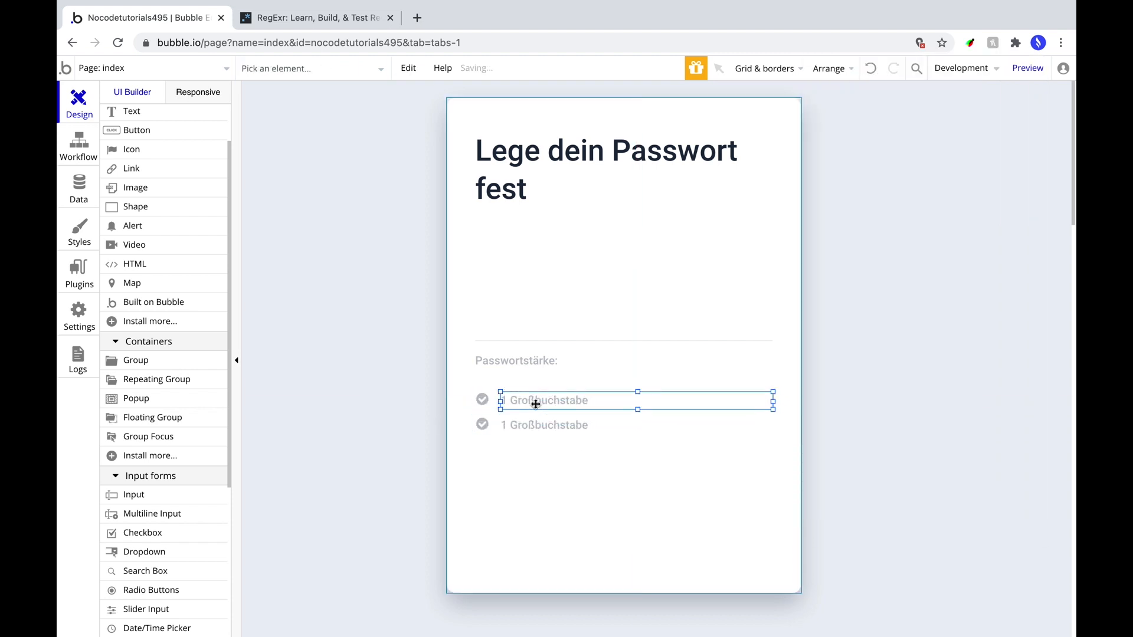
# Paste a third icon and rule row and nudge it into place.
pyautogui.click(532, 427)
pyautogui.keyDown('shift'); pyautogui.click(483, 427); pyautogui.keyUp('shift')
pyautogui.press('Down')
pyautogui.press('super+c')
pyautogui.press('super+v')
pyautogui.press('Down')
pyautogui.press('Down')
pyautogui.press('Down')
pyautogui.press('Down')
pyautogui.press('Down')
pyautogui.press('Left')
pyautogui.press('Left')
pyautogui.click(532, 430)
pyautogui.click(533, 460)
pyautogui.keyDown('shift'); pyautogui.click(483, 454); pyautogui.keyUp('shift')
pyautogui.press('Down')
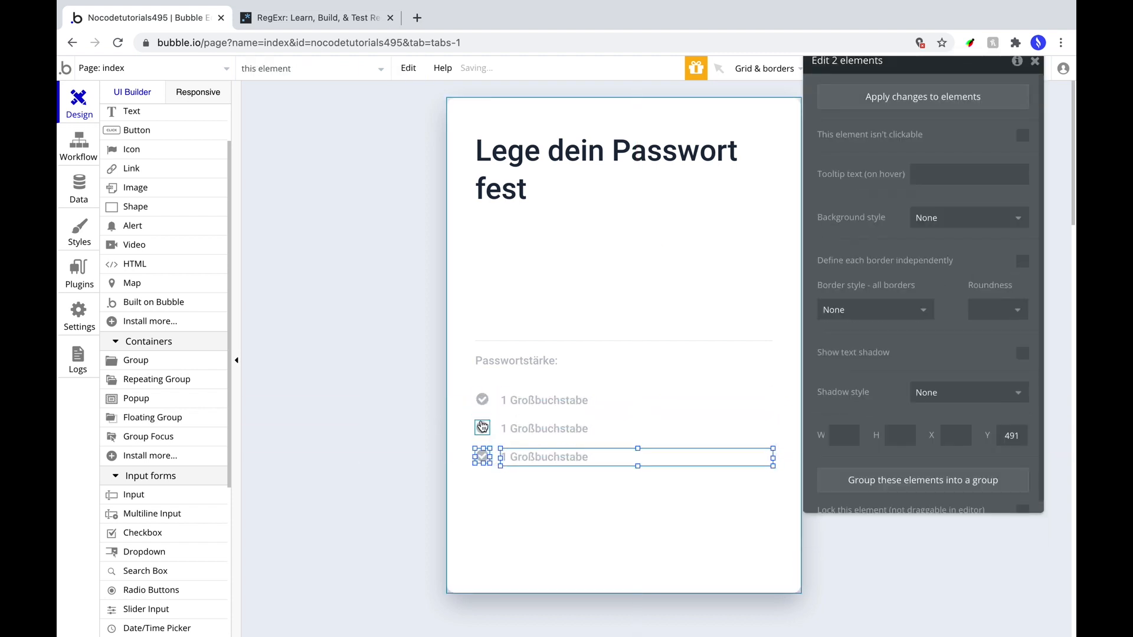
pyautogui.click(482, 457)
pyautogui.click(536, 457)
pyautogui.keyDown('shift'); pyautogui.click(481, 458); pyautogui.keyUp('shift')
# Paste a fourth icon and rule row and even out the row spacing.
pyautogui.press('super+c')
pyautogui.press('super+v')
pyautogui.press('Down')
pyautogui.press('Down')
pyautogui.press('Down')
pyautogui.press('Down')
pyautogui.press('Down')
pyautogui.press('Down')
pyautogui.press('Down')
pyautogui.press('Left')
pyautogui.press('Left')
pyautogui.click(532, 490)
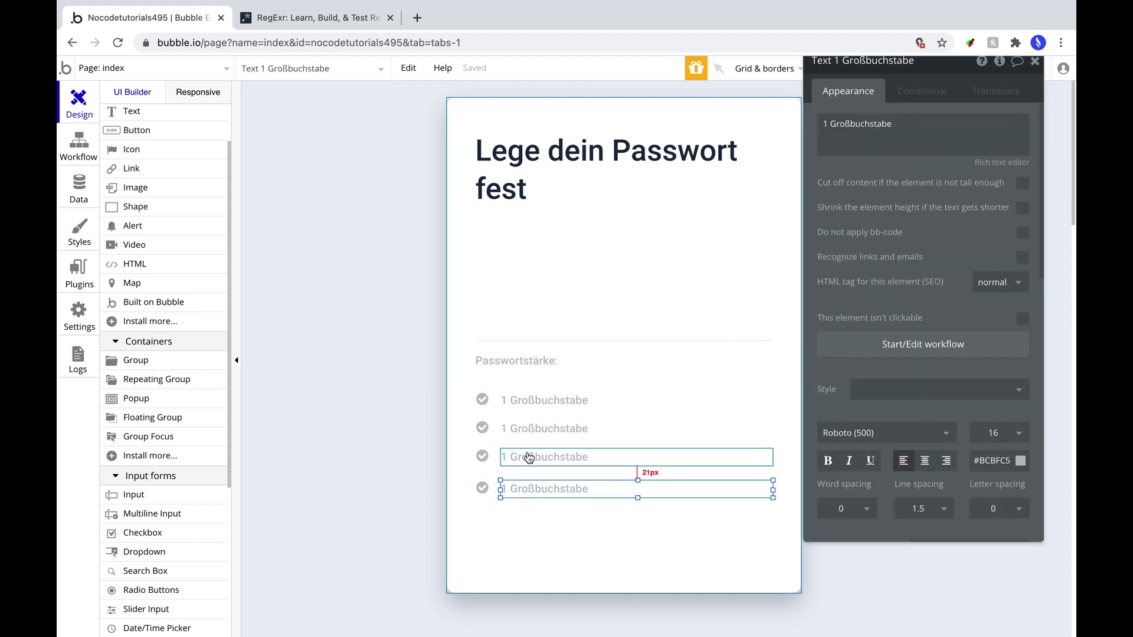
pyautogui.keyDown('shift'); pyautogui.click(482, 489); pyautogui.keyUp('shift')
pyautogui.press('Up')
pyautogui.click(482, 486)
# Change the first rule's wording to 'Mindestens 8 Zeichen'.
pyautogui.click(532, 429)
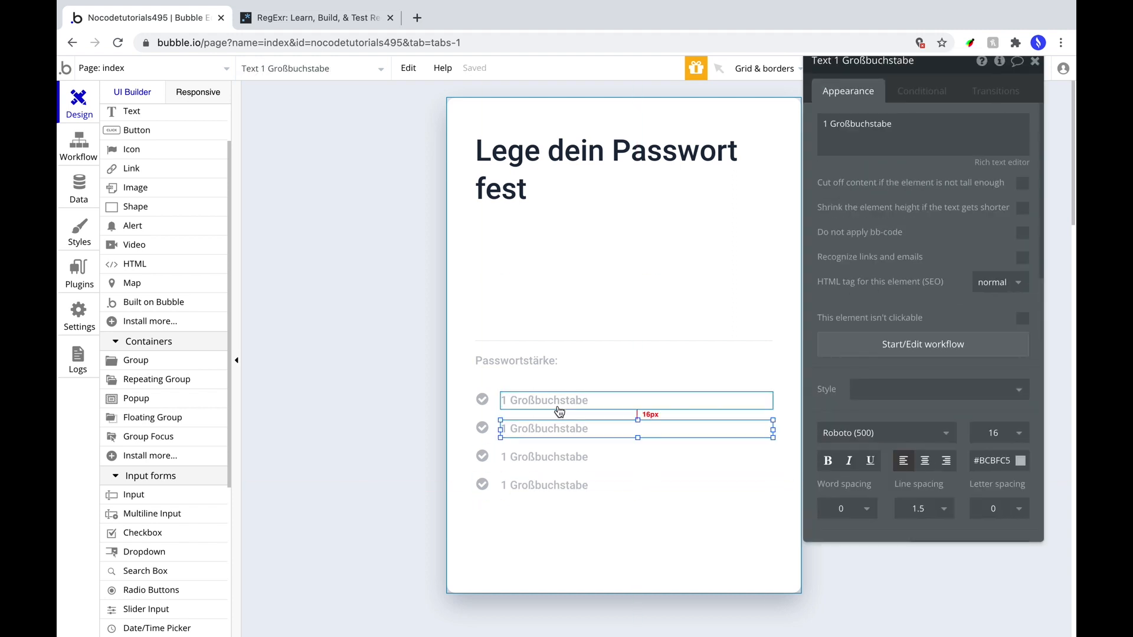
pyautogui.doubleClick(855, 131)
pyautogui.click(708, 401)
pyautogui.tripleClick(856, 126)
pyautogui.write('Mindestens 8 Zeichen')
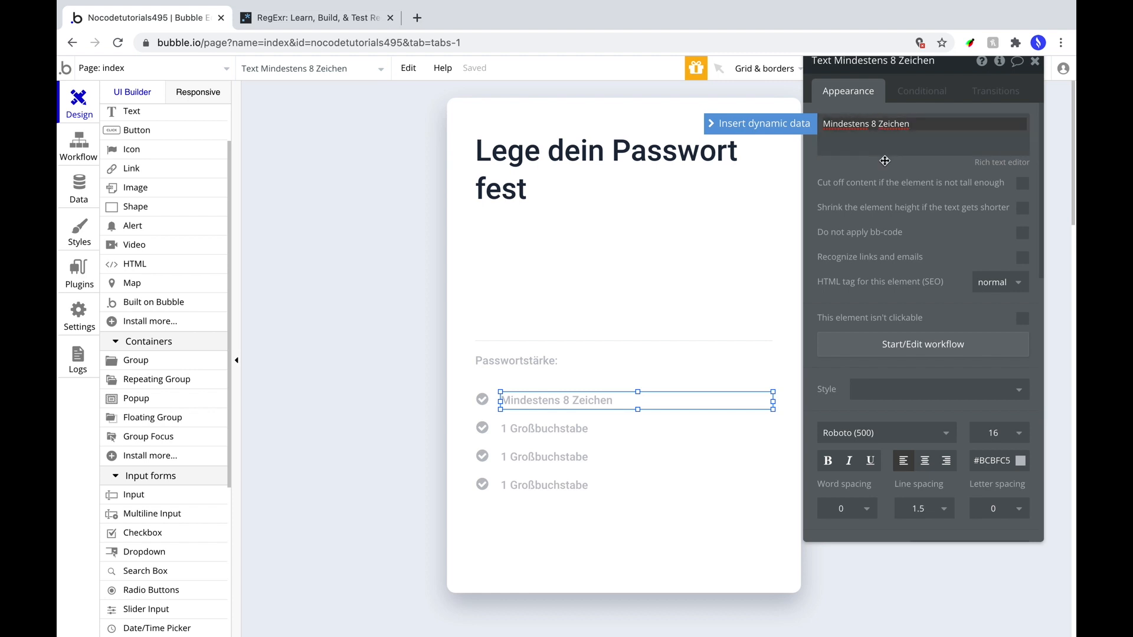
# Change the third rule's wording to '1 Zahl (0-9)'.
pyautogui.click(532, 457)
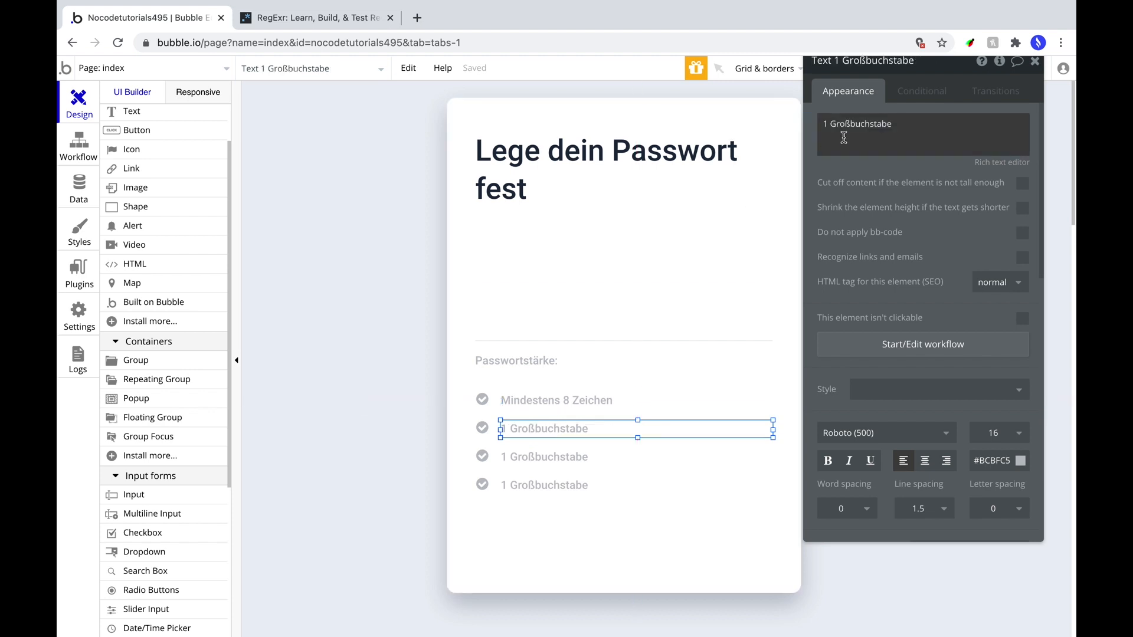
pyautogui.doubleClick(855, 124)
pyautogui.write('Zahl (09')
pyautogui.press('BackSpace')
pyautogui.write('-9)')
# Place a copy of the first rule text above the input line for the strength label.
pyautogui.click(532, 485)
pyautogui.tripleClick(872, 124)
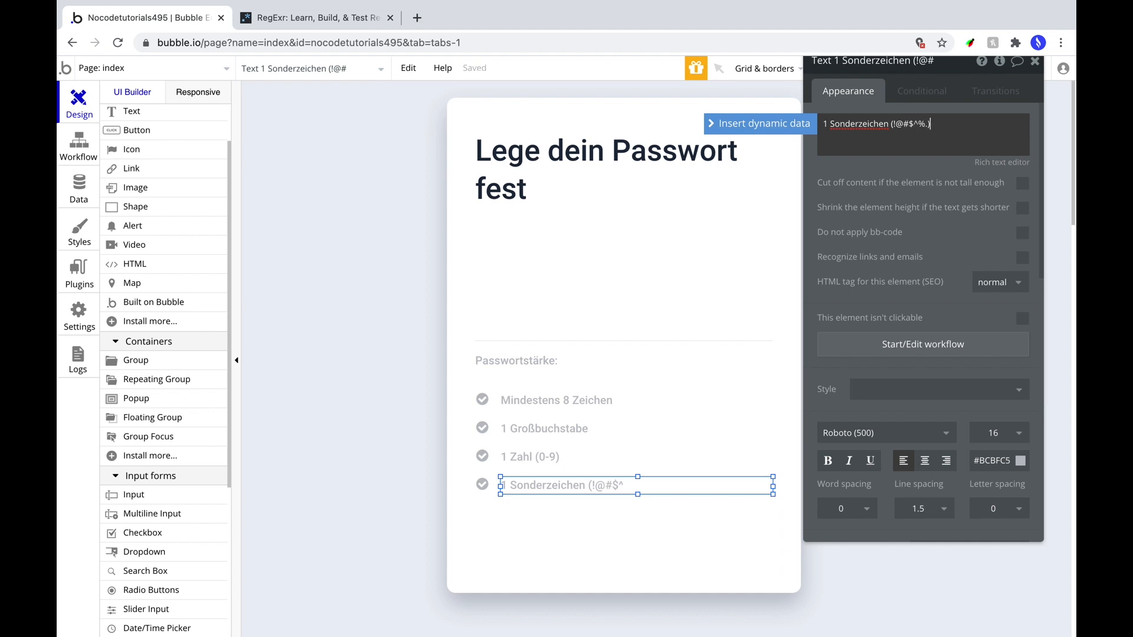
pyautogui.click(483, 485)
pyautogui.click(511, 404)
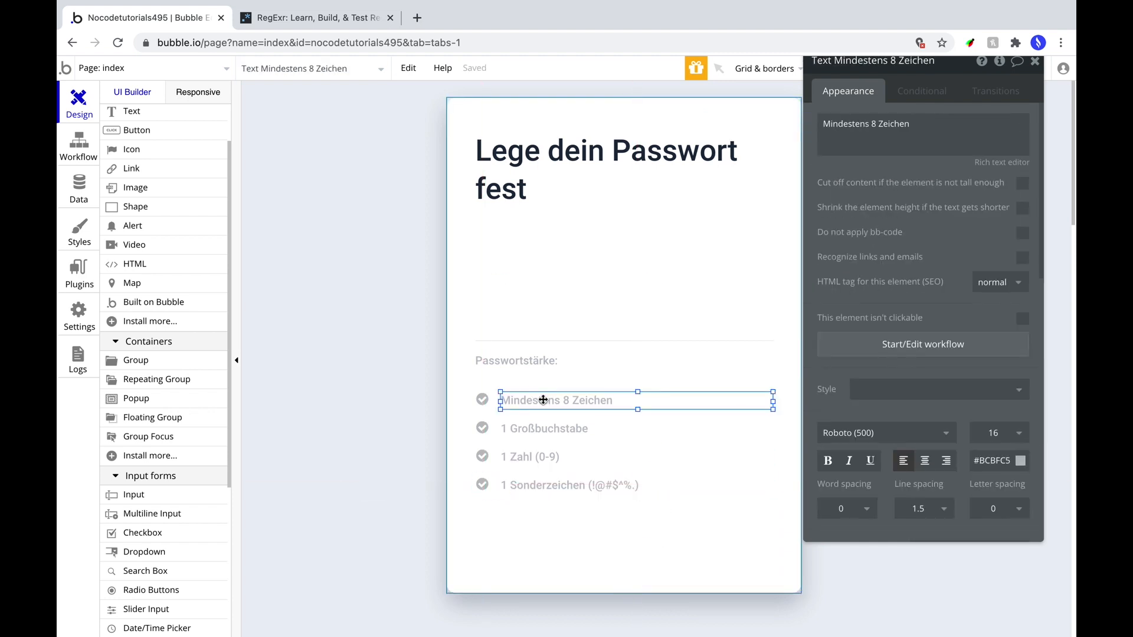
pyautogui.moveTo(511, 404); pyautogui.dragTo(708, 323)
# Change the copied text to 'Anzeigen', right-align it, and nudge it up toward the input line.
pyautogui.tripleClick(872, 124)
pyautogui.write('Anzeigen')
pyautogui.click(946, 461)
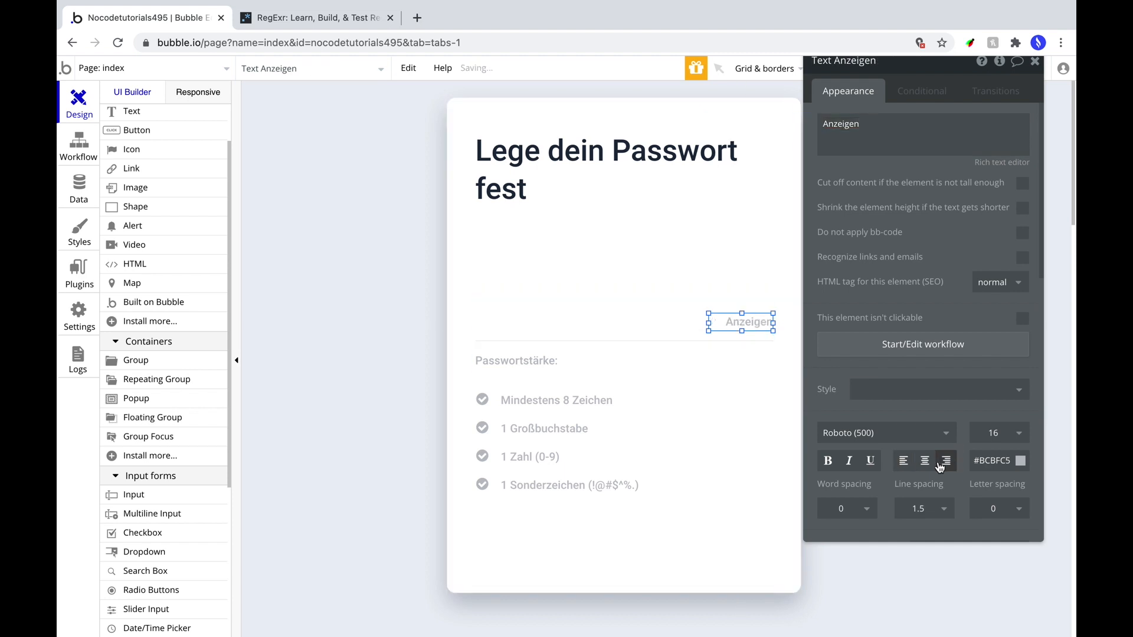
pyautogui.click(750, 321)
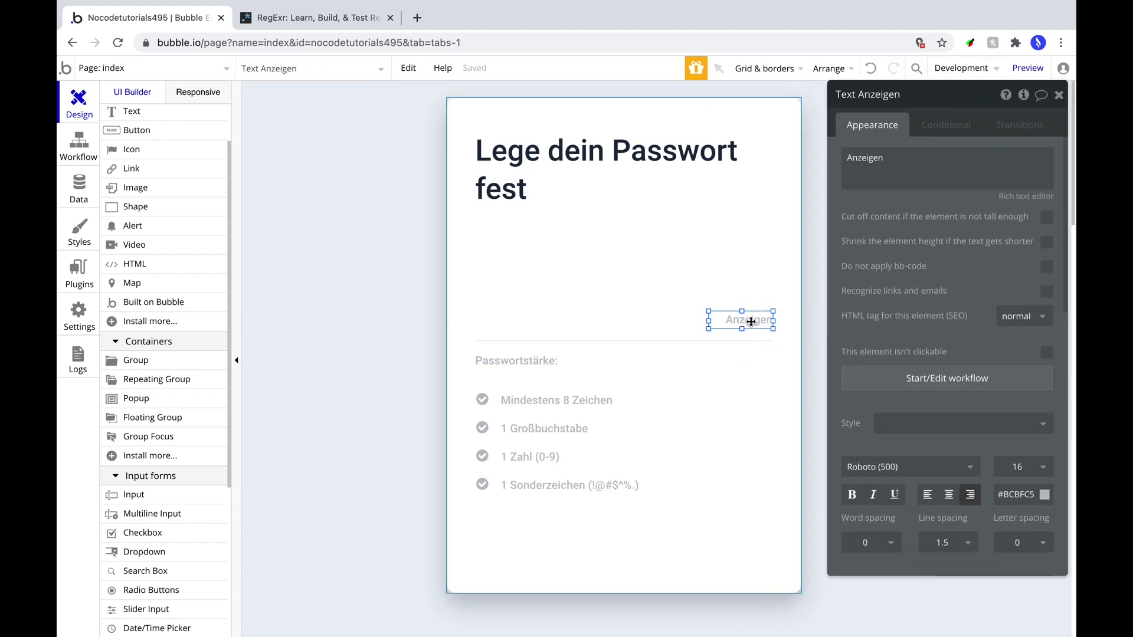
pyautogui.moveTo(751, 322); pyautogui.dragTo(737, 320)
# Add a 56 px tall button below the checklist and extend the card's bottom edge to fit it.
pyautogui.scroll(-2, 577, 431)
pyautogui.click(136, 131)
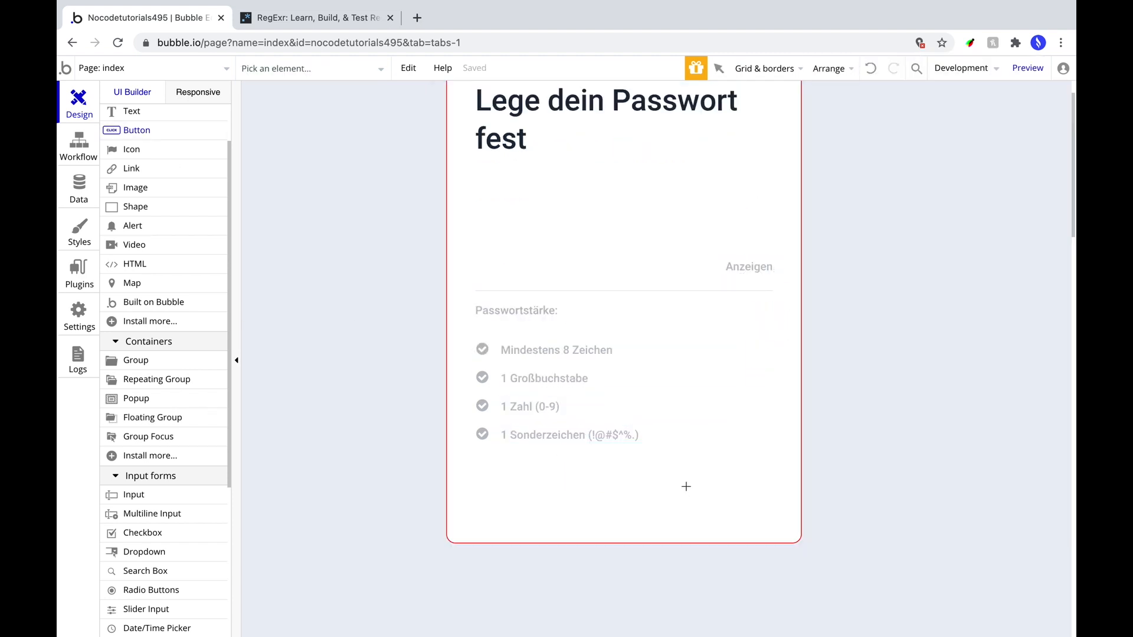
pyautogui.moveTo(781, 526); pyautogui.dragTo(780, 526)
pyautogui.write('56')
pyautogui.press('Tab')
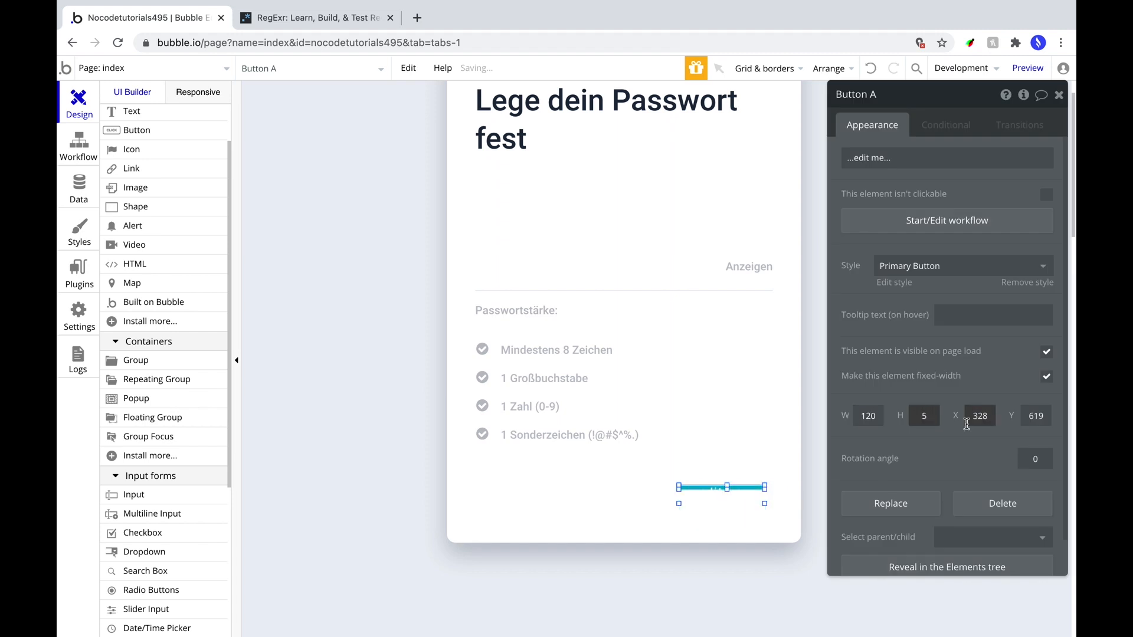
pyautogui.moveTo(690, 487); pyautogui.dragTo(700, 482)
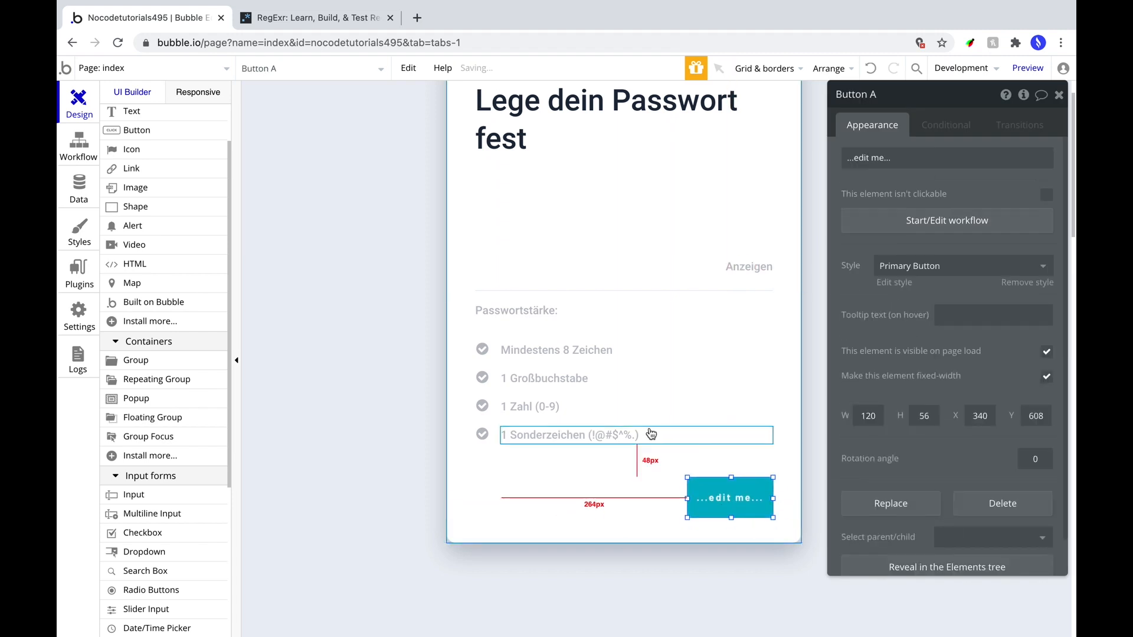
pyautogui.click(716, 538)
pyautogui.moveTo(624, 542); pyautogui.dragTo(625, 552)
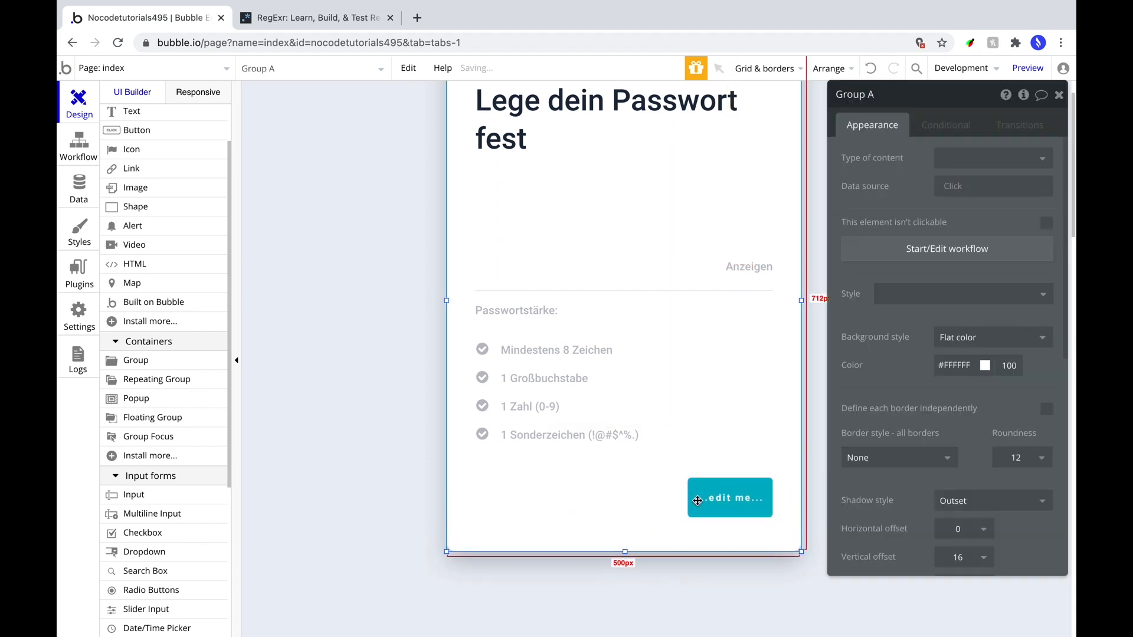
# Set the button caption to 'Weiter' and remove its preset style.
pyautogui.click(708, 499)
pyautogui.click(602, 351)
pyautogui.click(711, 501)
pyautogui.write('Weiter')
pyautogui.click(949, 267)
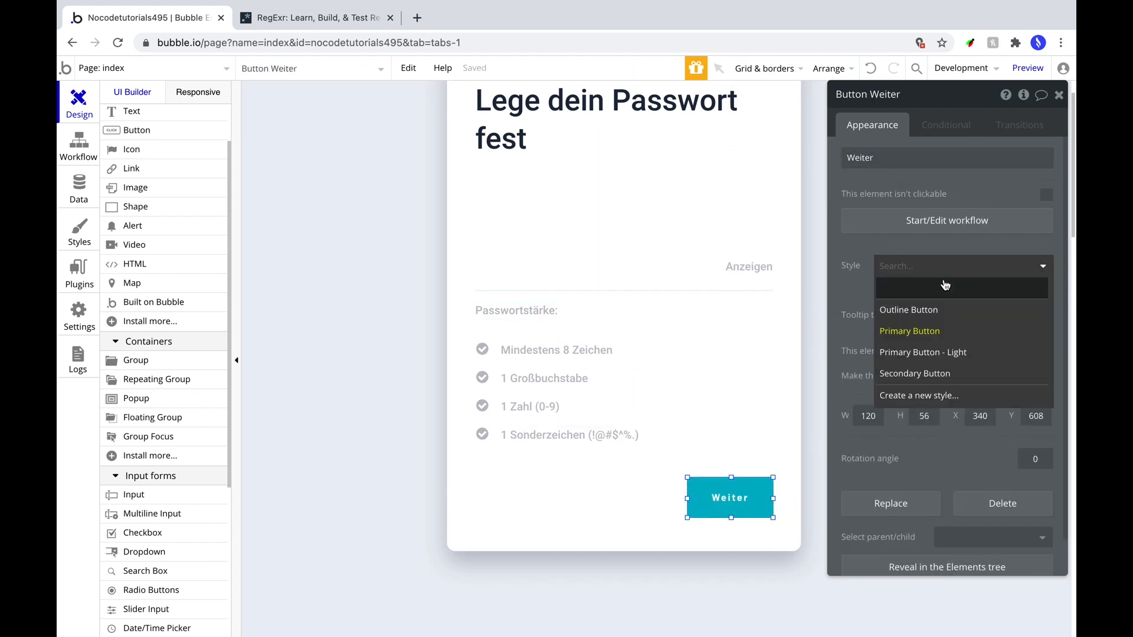
pyautogui.click(946, 287)
# Give the button Roboto (500) size 18 text and a navy #1E2A3E background.
pyautogui.click(906, 309)
pyautogui.write('Roboto (500)')
pyautogui.click(869, 334)
pyautogui.click(1018, 310)
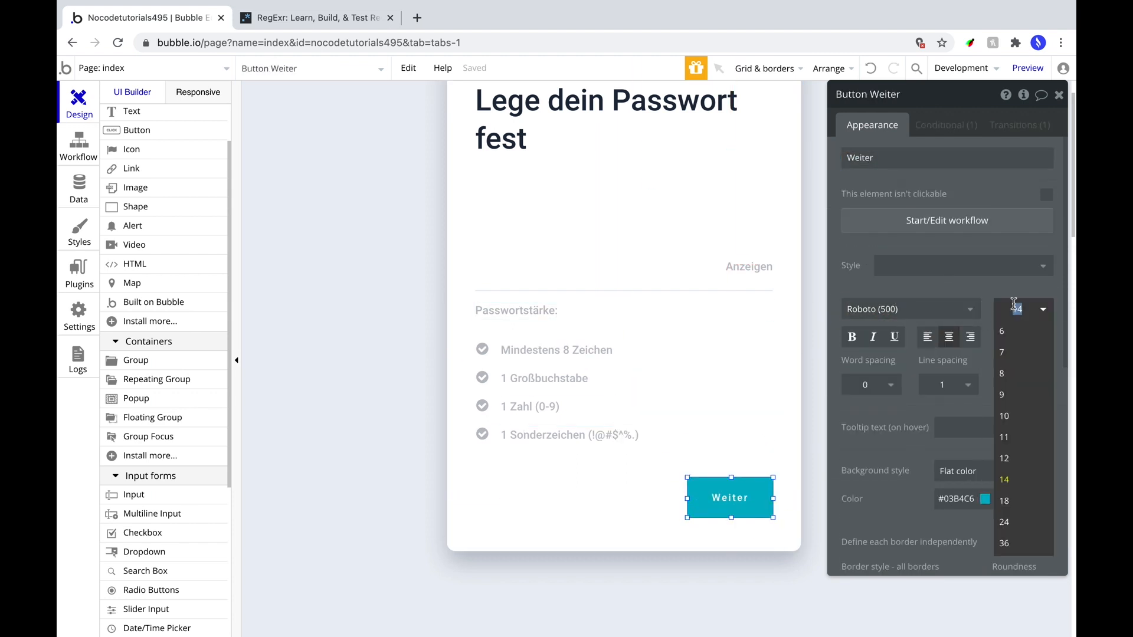
pyautogui.write('18')
pyautogui.press('Return')
pyautogui.doubleClick(960, 499)
pyautogui.write('1e2a')
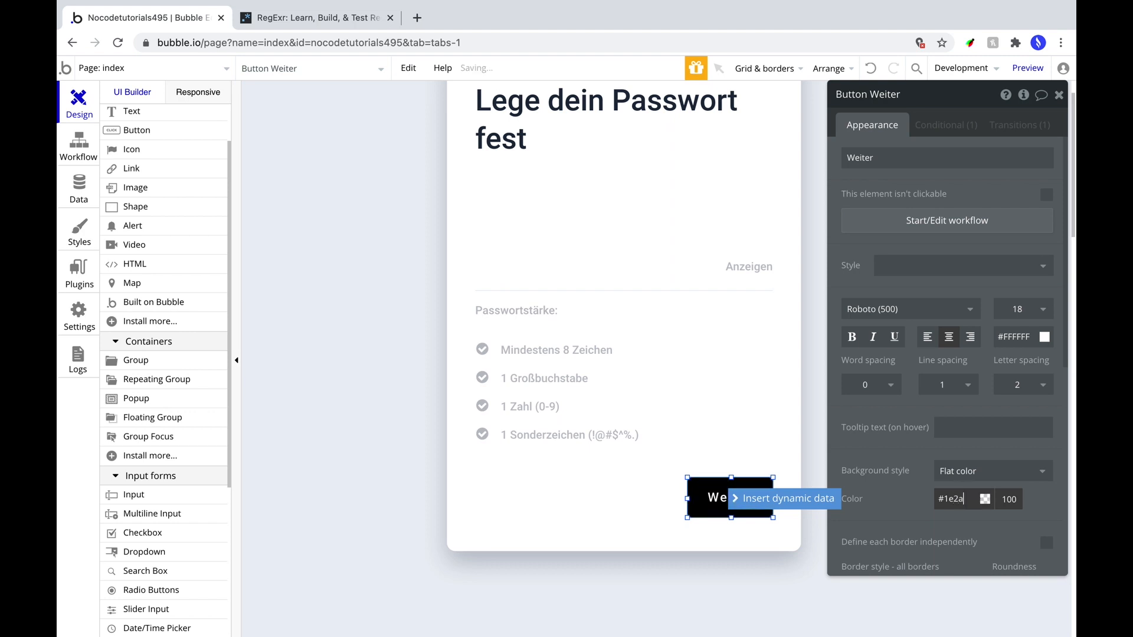
pyautogui.write('38')
pyautogui.click(938, 127)
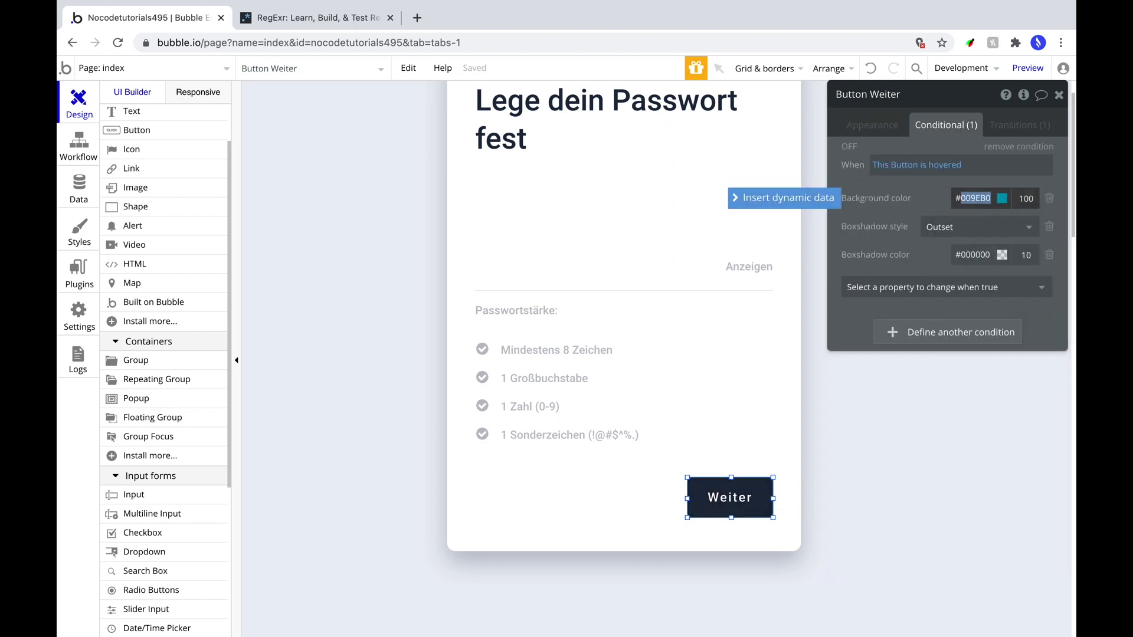
# Add a solid border with colour #1e2a3e to the button's hover condition.
pyautogui.write('e')
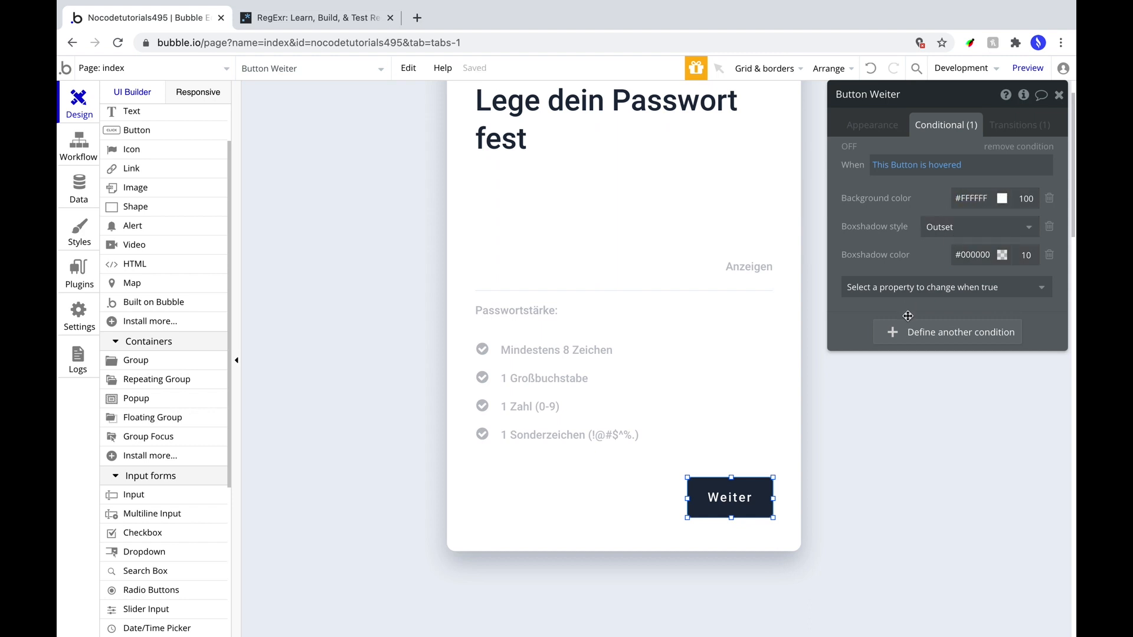
pyautogui.click(920, 287)
pyautogui.write('border')
pyautogui.click(906, 329)
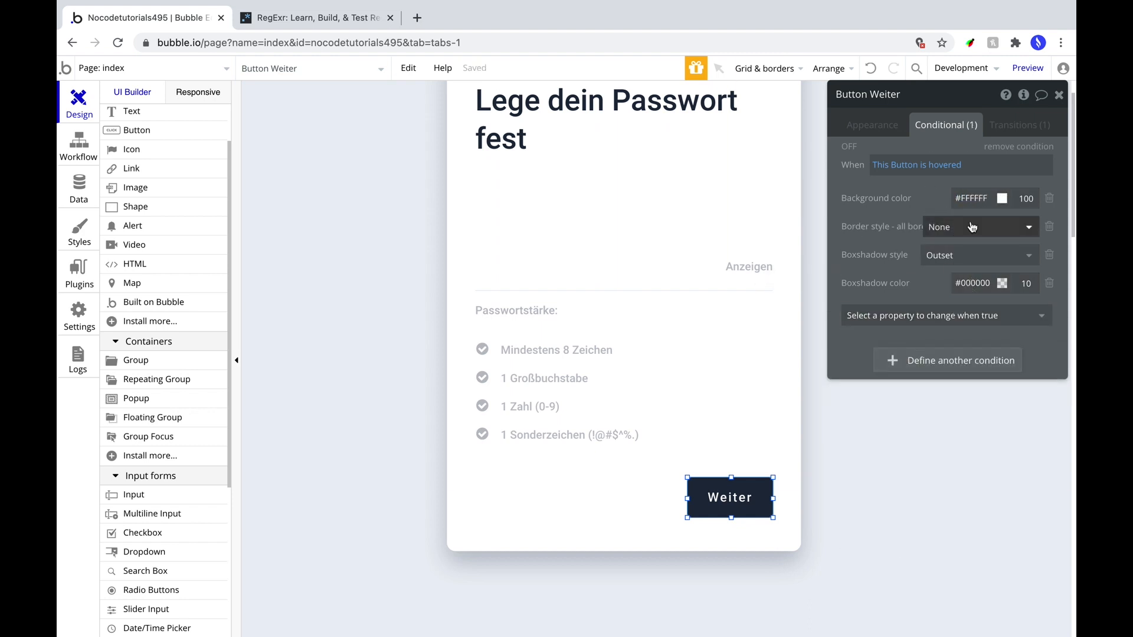
pyautogui.click(972, 228)
pyautogui.click(944, 256)
pyautogui.click(920, 315)
pyautogui.write('border')
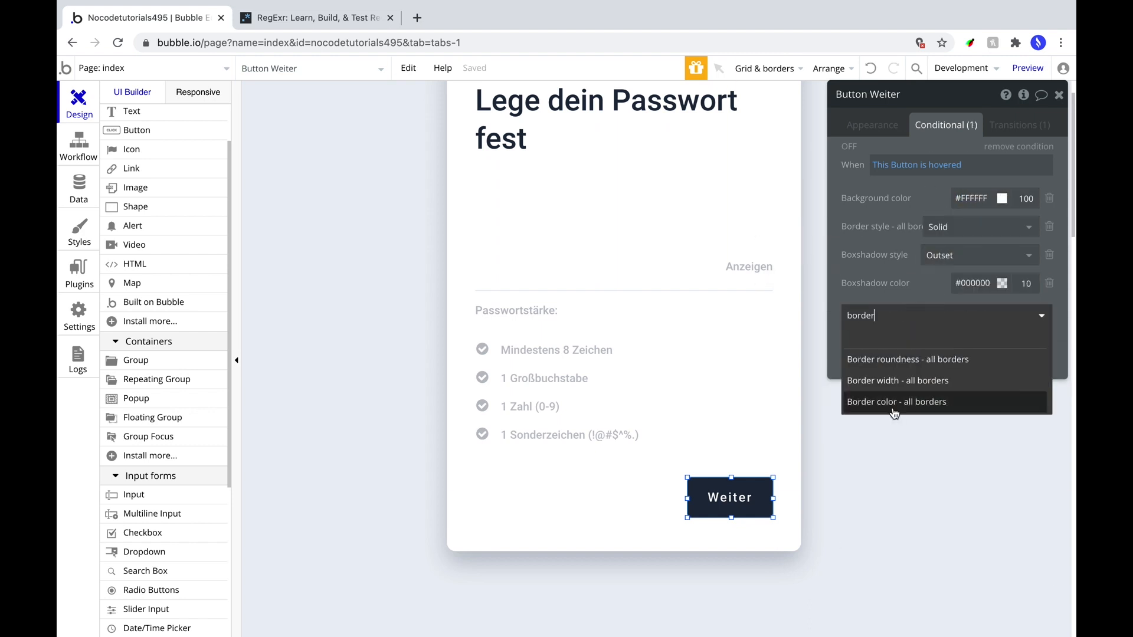
pyautogui.click(880, 397)
pyautogui.write('#1e2a3e')
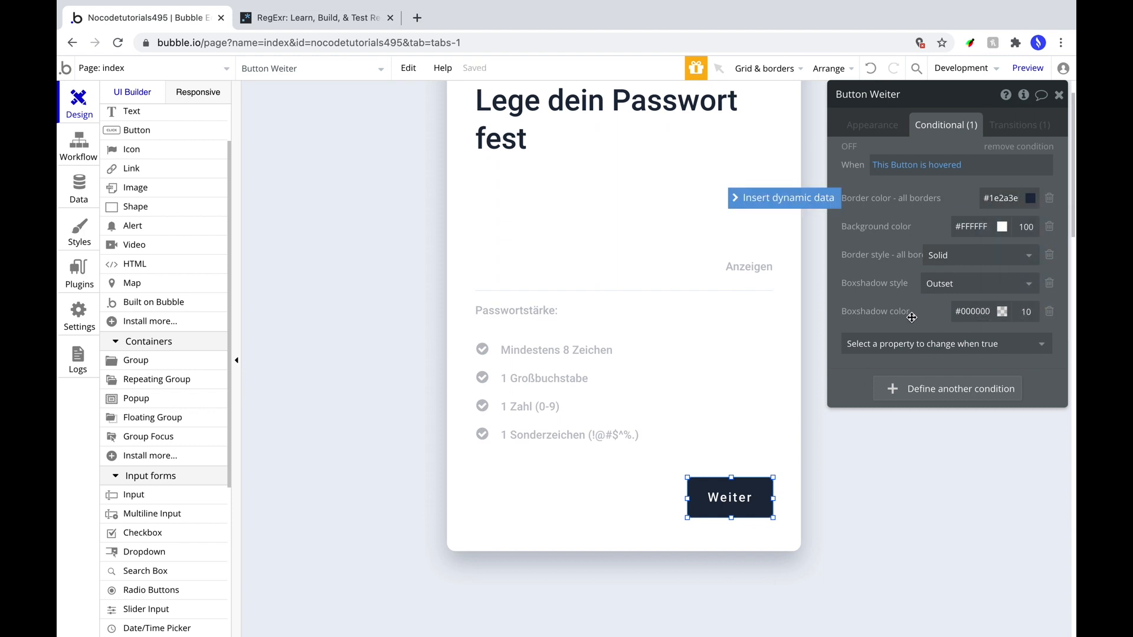
# Add a border width of 3 and a navy font colour to the hover condition.
pyautogui.click(912, 343)
pyautogui.write('border')
pyautogui.click(892, 405)
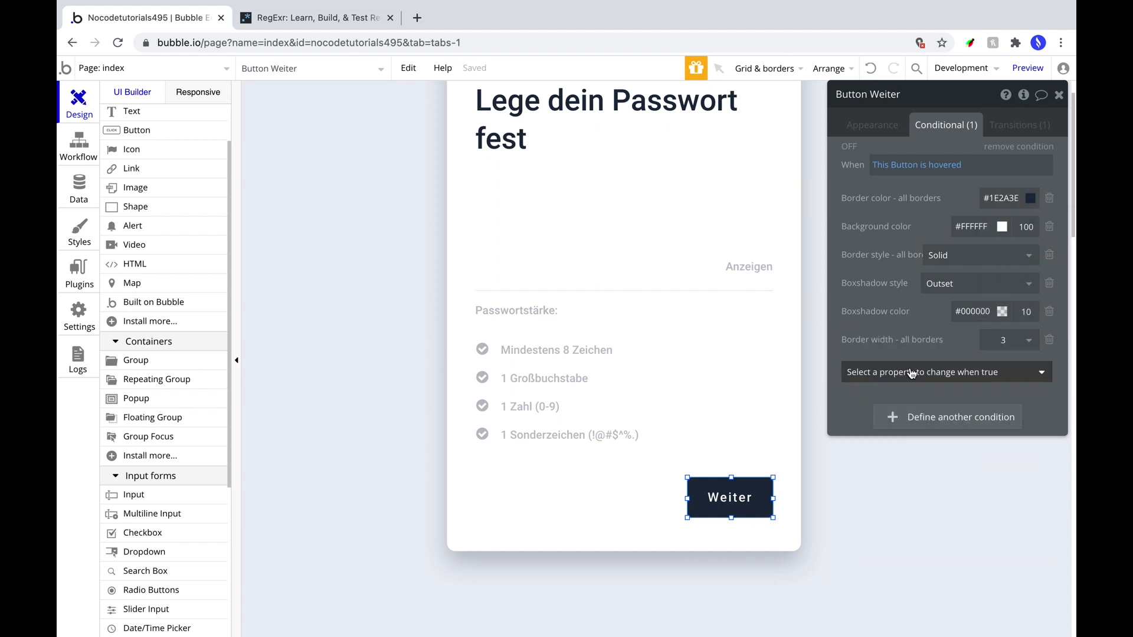
pyautogui.click(911, 372)
pyautogui.write('font')
pyautogui.click(903, 437)
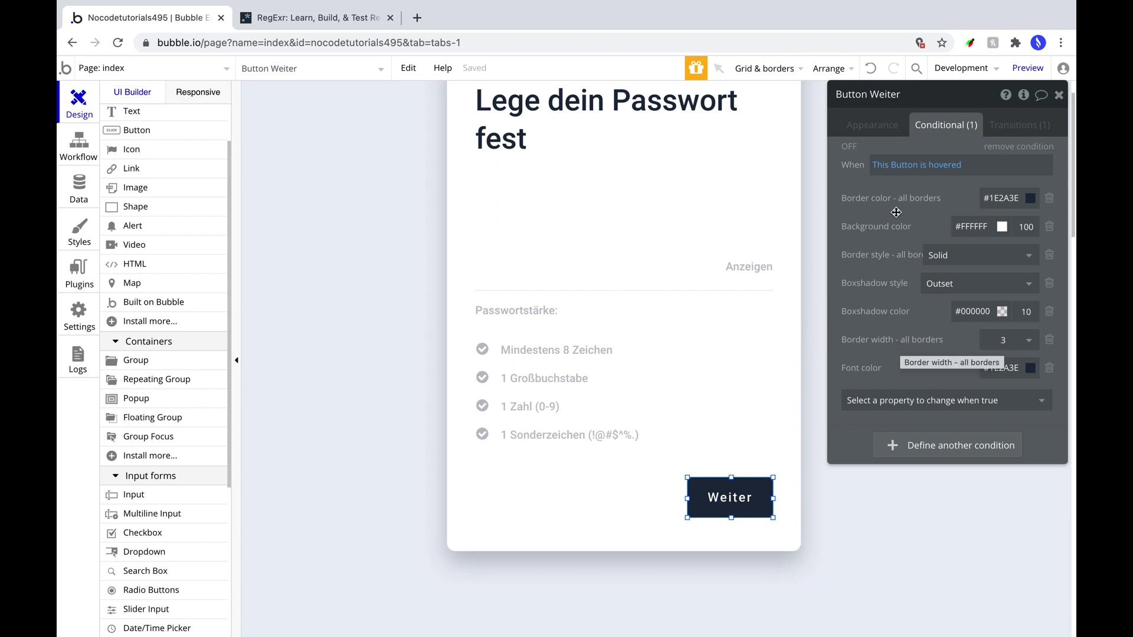
# Add a 'This button is pressed' condition with a solid navy border.
pyautogui.click(912, 443)
pyautogui.click(908, 447)
pyautogui.write('this')
pyautogui.click(895, 467)
pyautogui.click(964, 533)
pyautogui.click(921, 484)
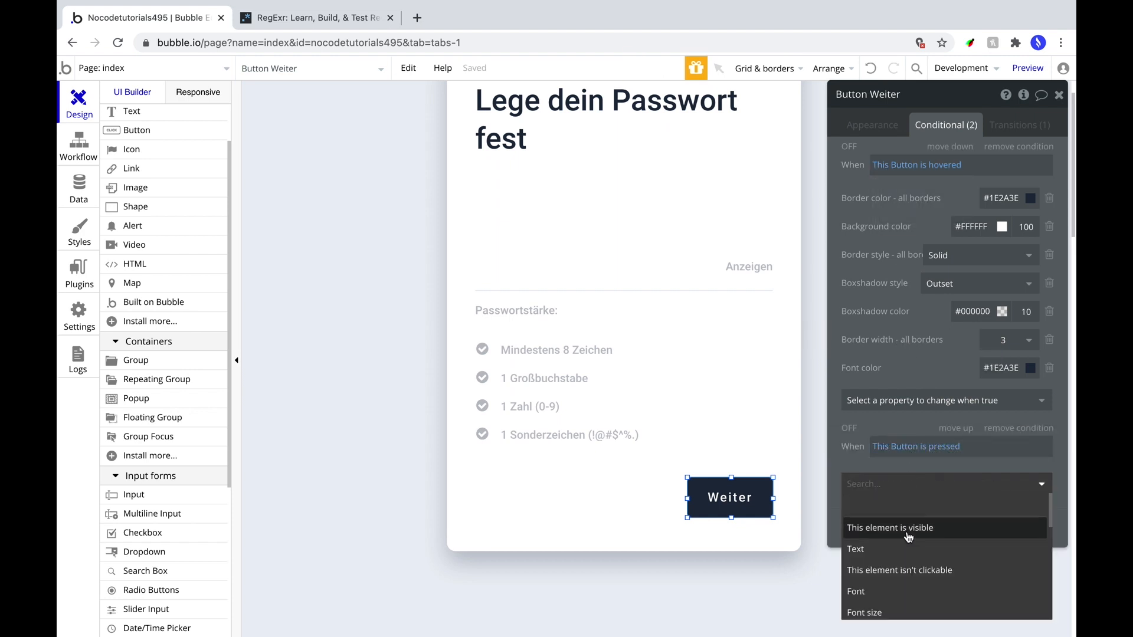
pyautogui.write('border')
pyautogui.click(919, 527)
pyautogui.click(921, 516)
pyautogui.write('border co')
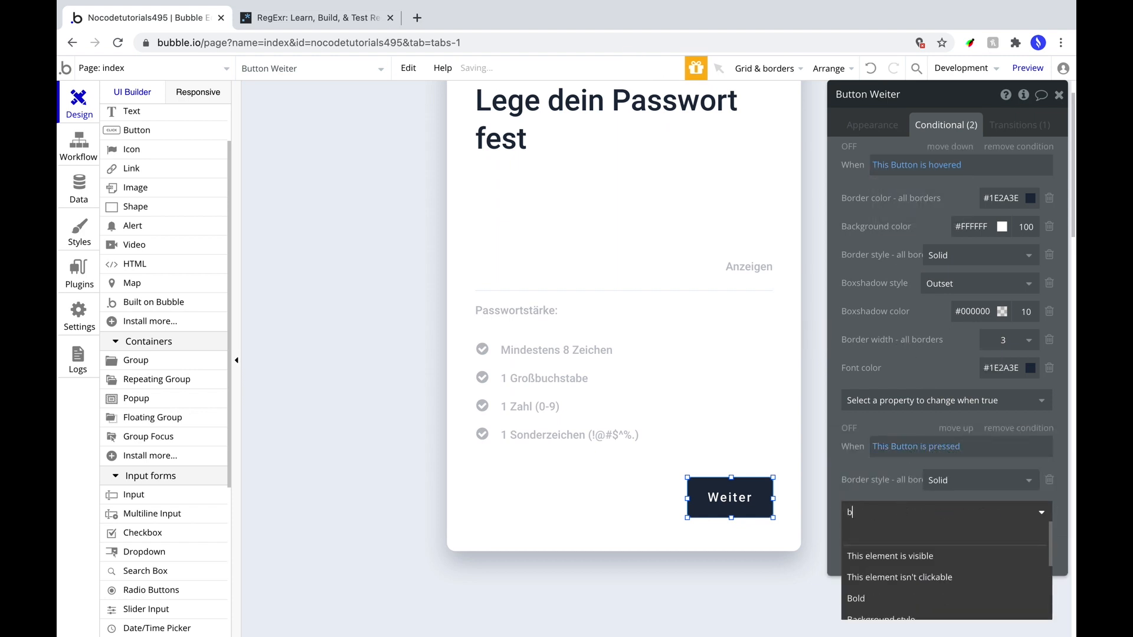
pyautogui.click(921, 560)
pyautogui.click(1016, 478)
pyautogui.write('#1E2A3E')
# Give the pressed state a border width of 4 and a white background.
pyautogui.click(897, 538)
pyautogui.write('border wid')
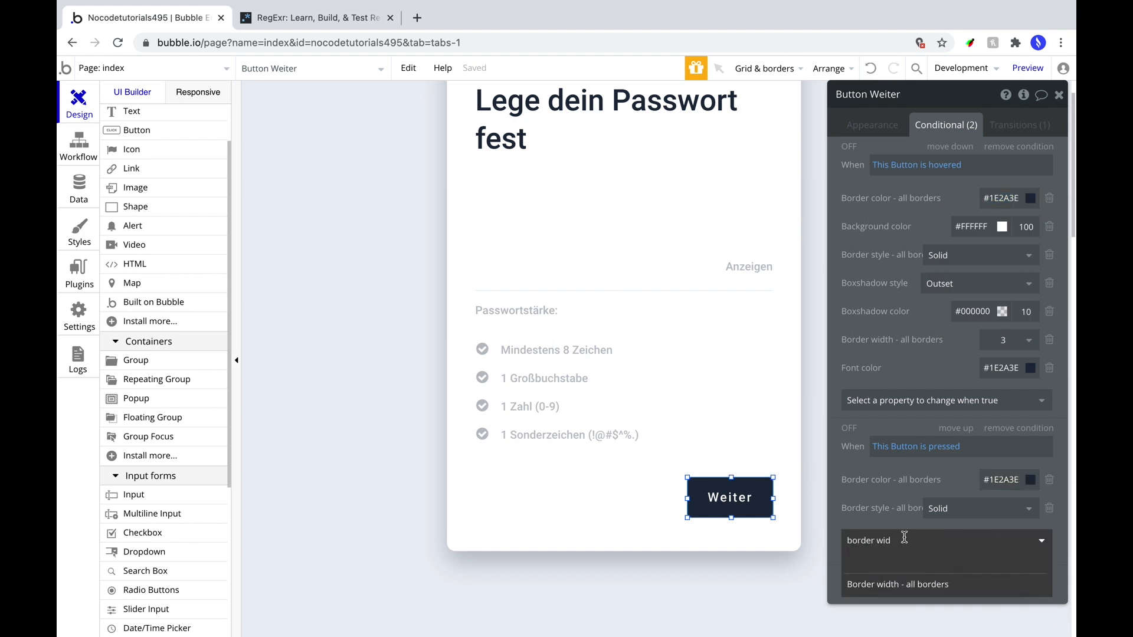
pyautogui.click(923, 584)
pyautogui.scroll(-1, 885, 546)
pyautogui.click(891, 556)
pyautogui.click(909, 584)
pyautogui.click(971, 209)
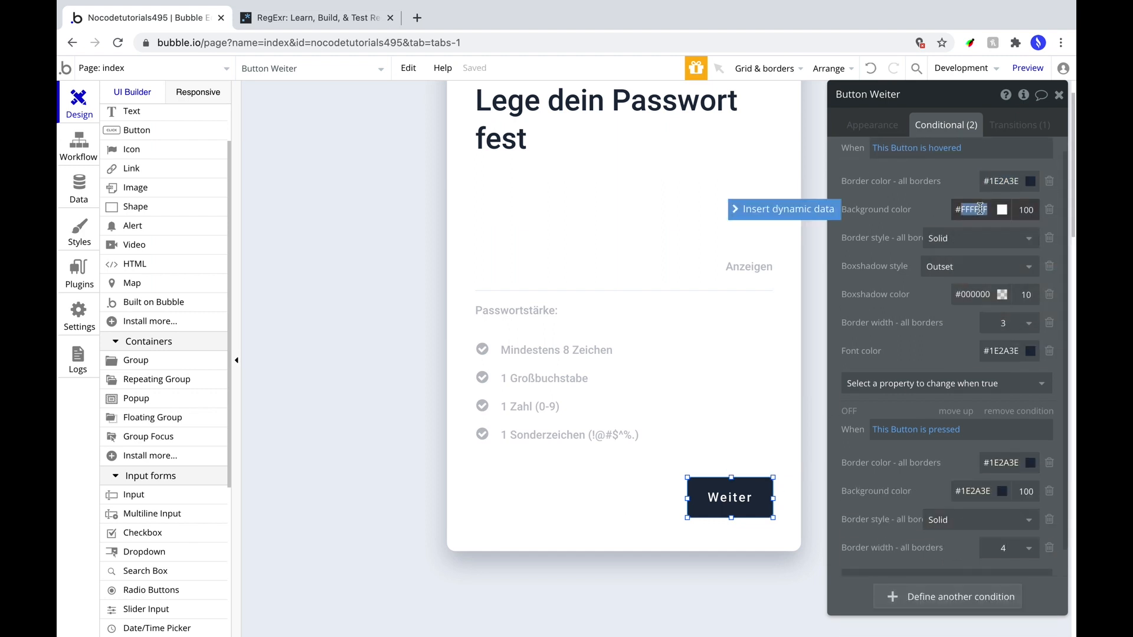
pyautogui.press('super+c')
pyautogui.click(971, 491)
pyautogui.press('super+v')
pyautogui.click(890, 479)
# Set the pressed state's font colour to the same navy code.
pyautogui.click(914, 560)
pyautogui.write('font')
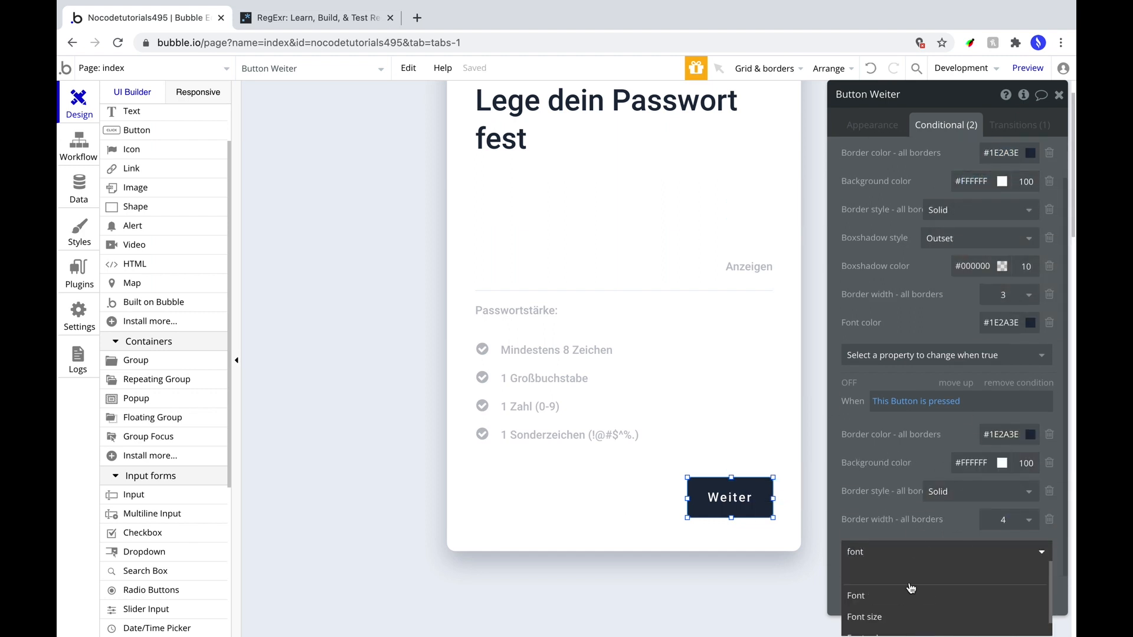
pyautogui.click(911, 592)
pyautogui.click(996, 435)
pyautogui.press('super+c')
pyautogui.click(1000, 548)
pyautogui.press('super+v')
pyautogui.moveTo(897, 515); pyautogui.dragTo(881, 448)
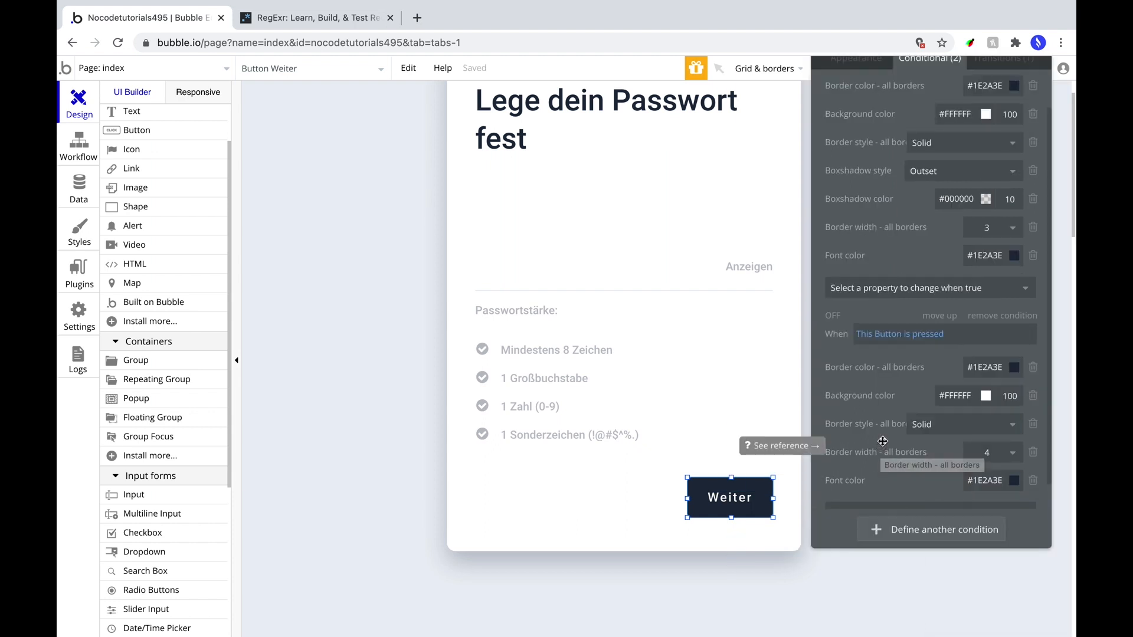
pyautogui.scroll(-2, 883, 441)
pyautogui.click(906, 484)
pyautogui.press('Escape')
pyautogui.click(891, 531)
# Add a 'This button isn't clickable' condition with a navy background at 40% opacity.
pyautogui.click(883, 448)
pyautogui.click(883, 467)
pyautogui.click(935, 508)
pyautogui.click(909, 485)
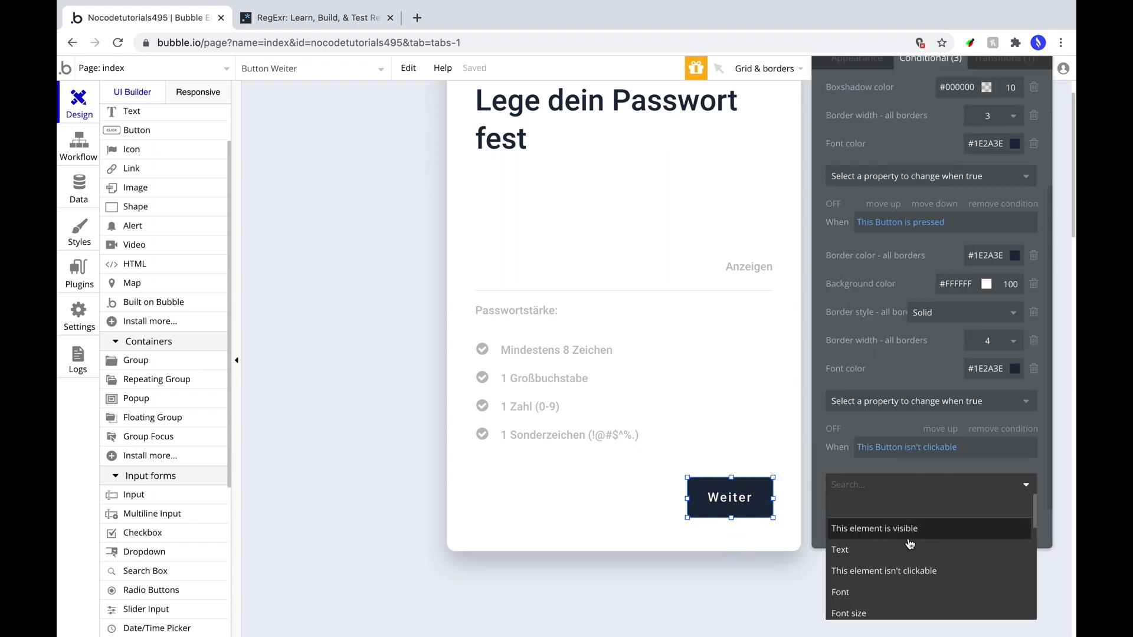
pyautogui.write('back')
pyautogui.click(910, 534)
pyautogui.write('40')
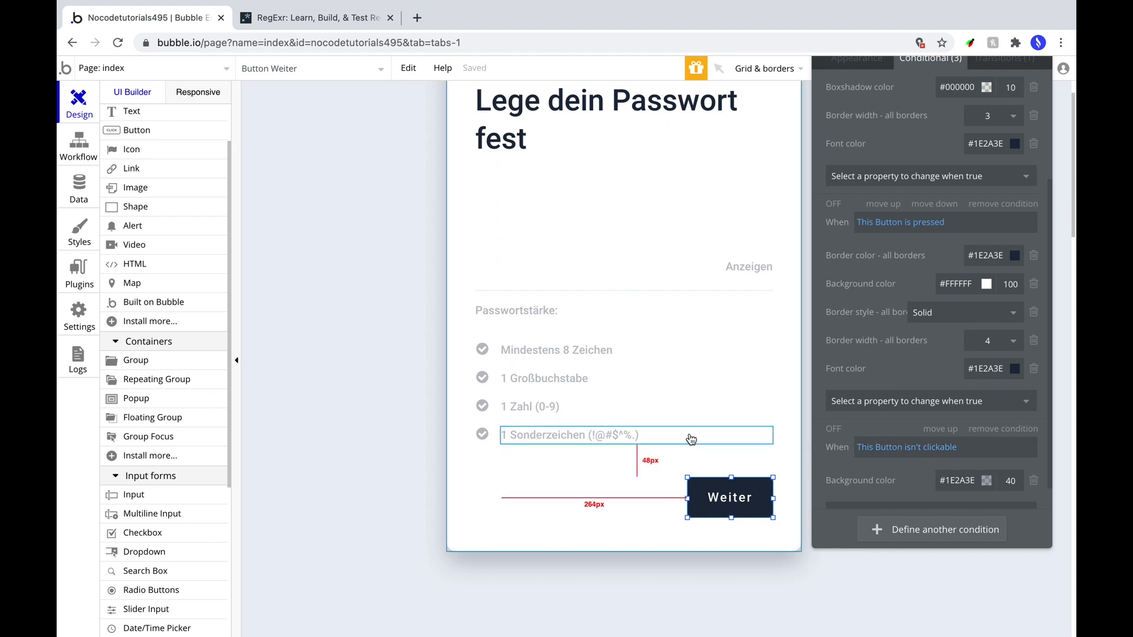
pyautogui.click(696, 331)
pyautogui.scroll(2, 721, 376)
pyautogui.hscroll(-2, 720, 377)
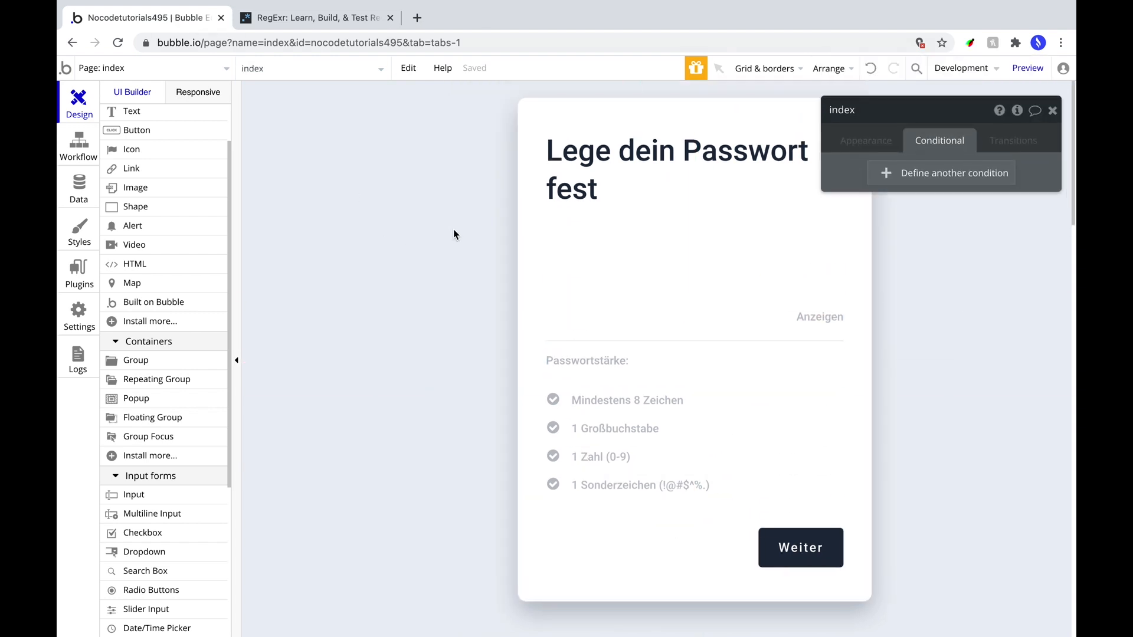
pyautogui.click(1027, 68)
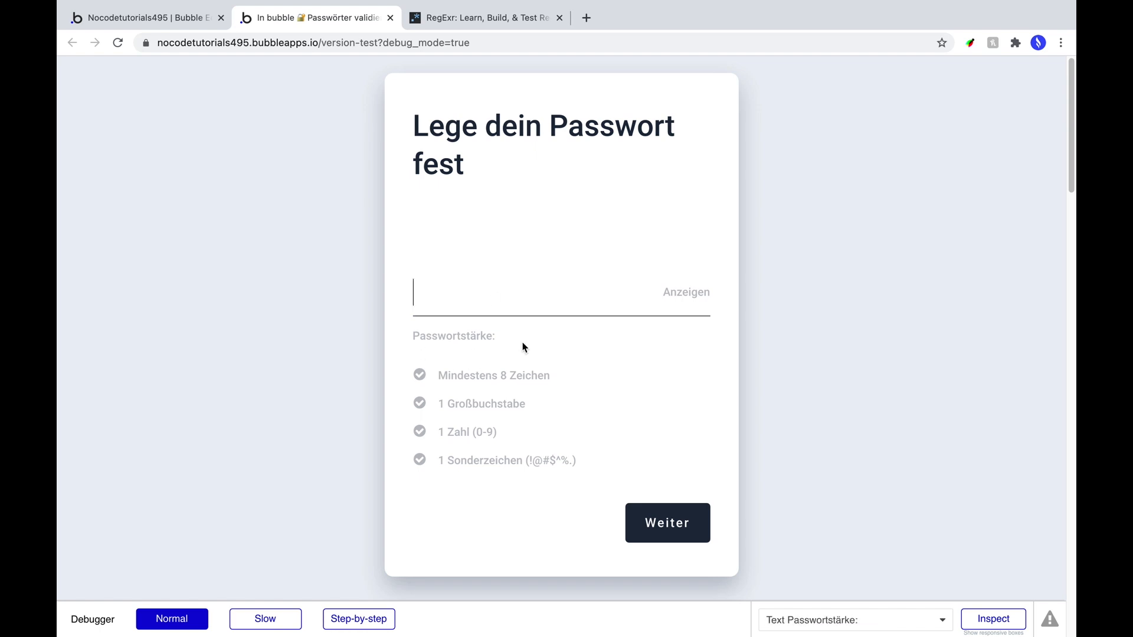
pyautogui.click(145, 21)
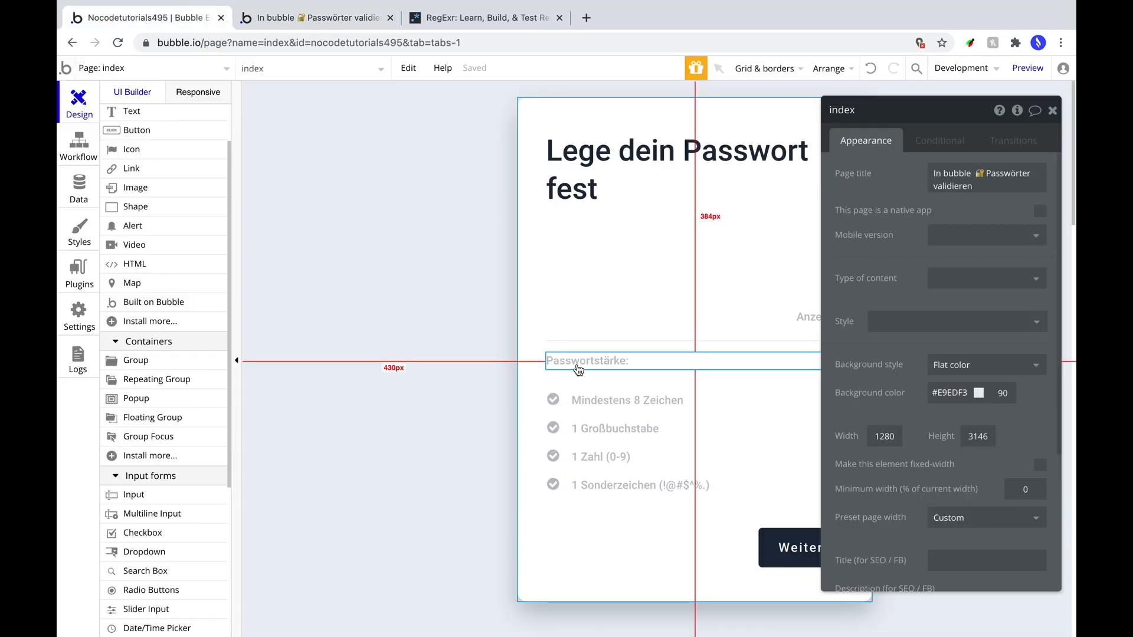
# Add a label condition: password input's strength is less than or equal to 30.
pyautogui.click(578, 365)
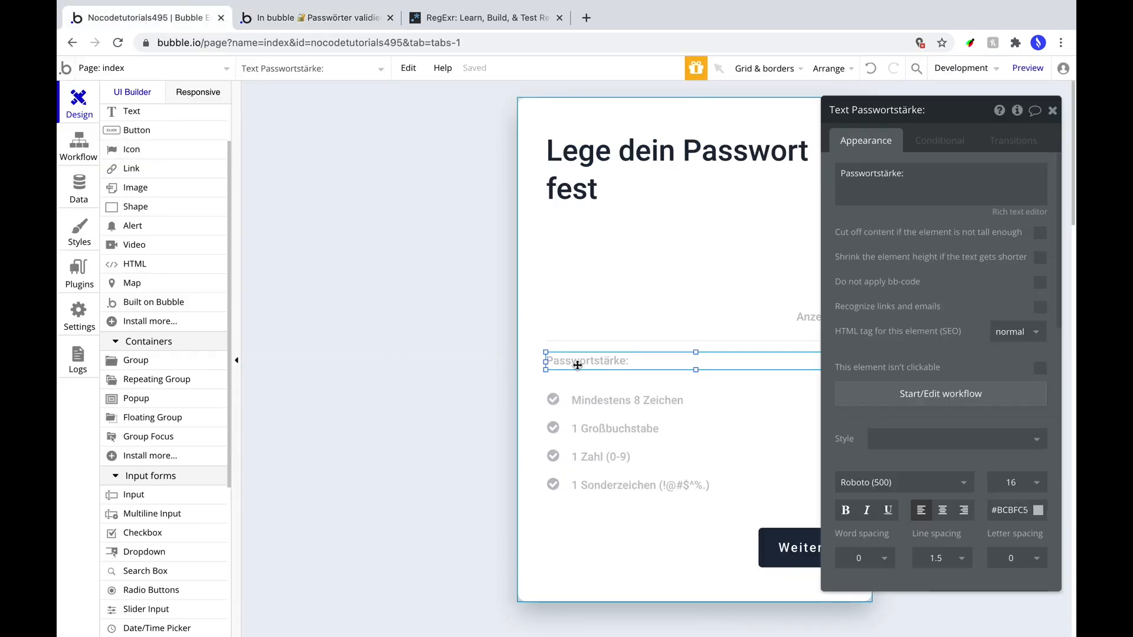
pyautogui.click(938, 144)
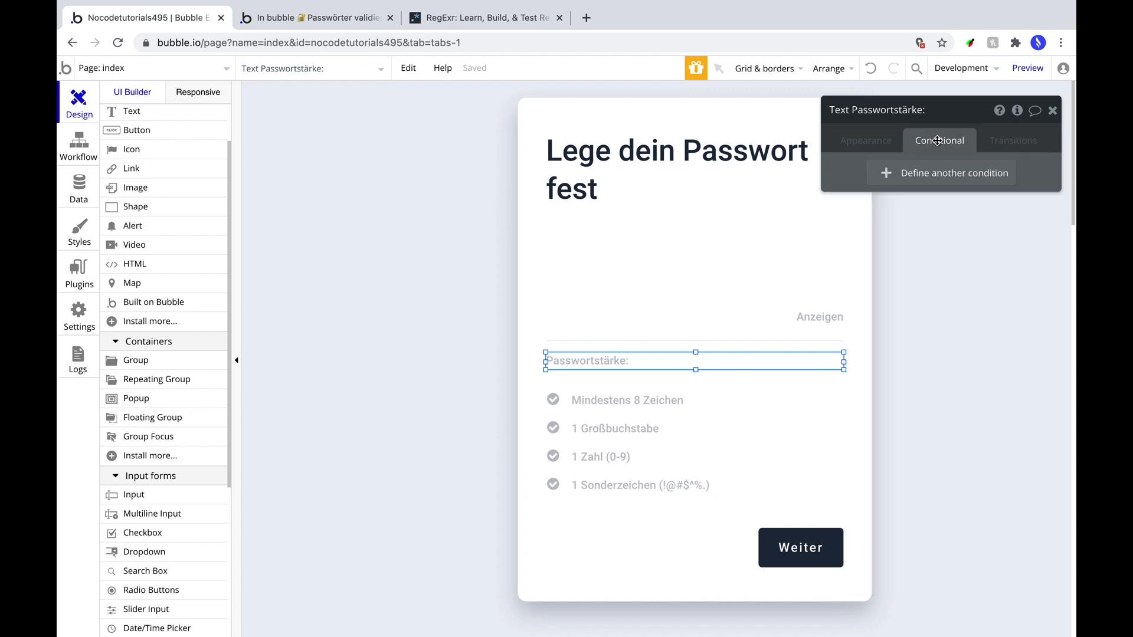
pyautogui.click(932, 184)
pyautogui.click(884, 184)
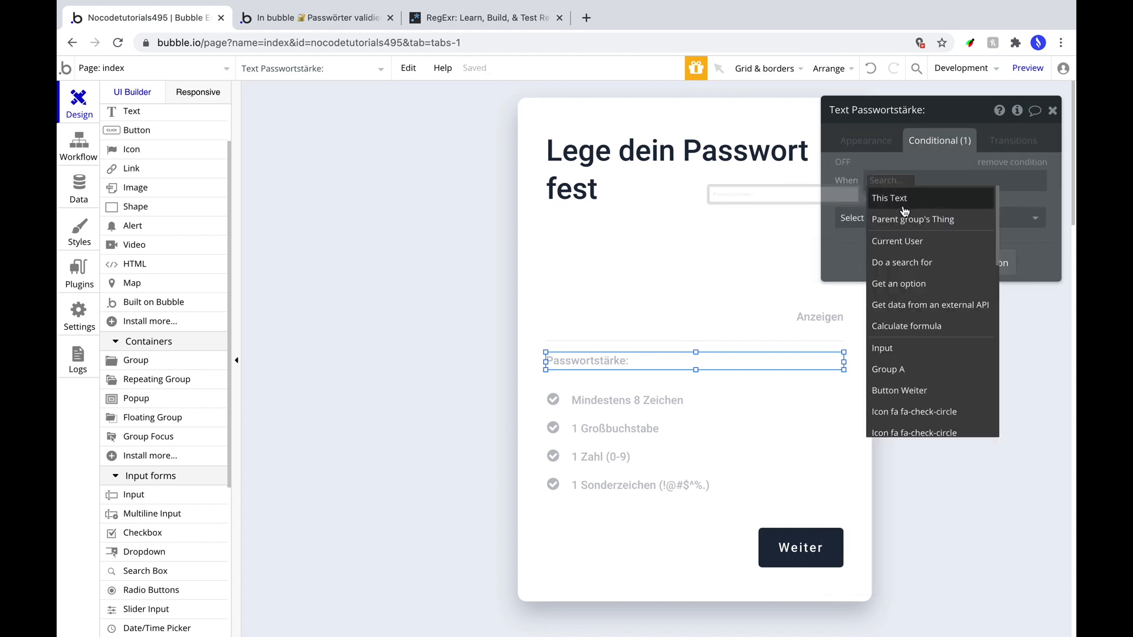
pyautogui.click(921, 356)
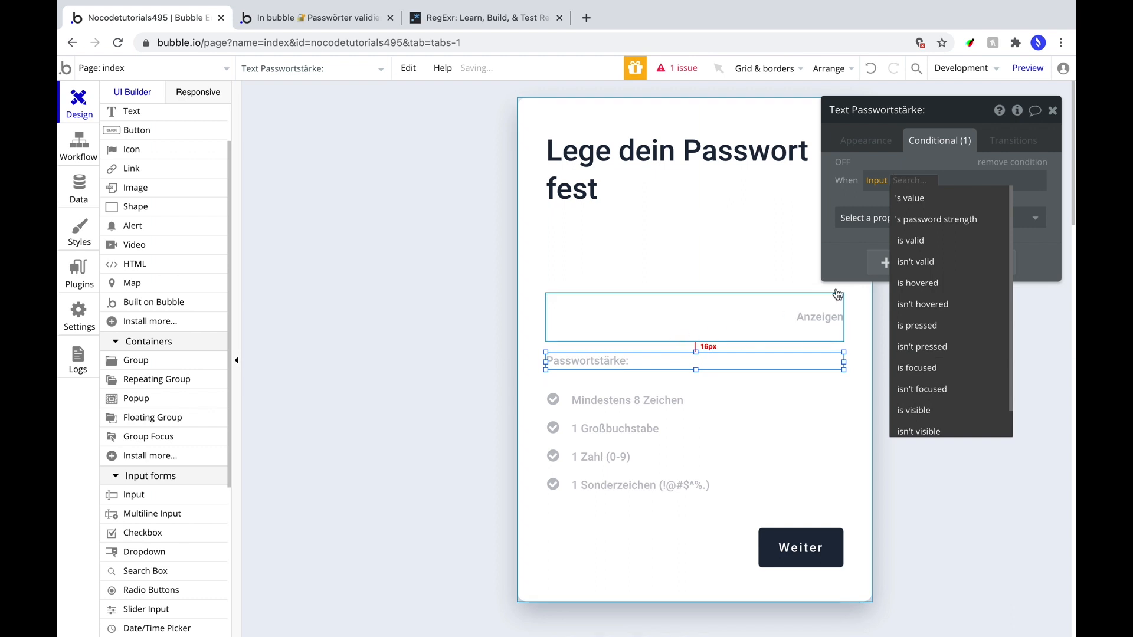
pyautogui.click(928, 220)
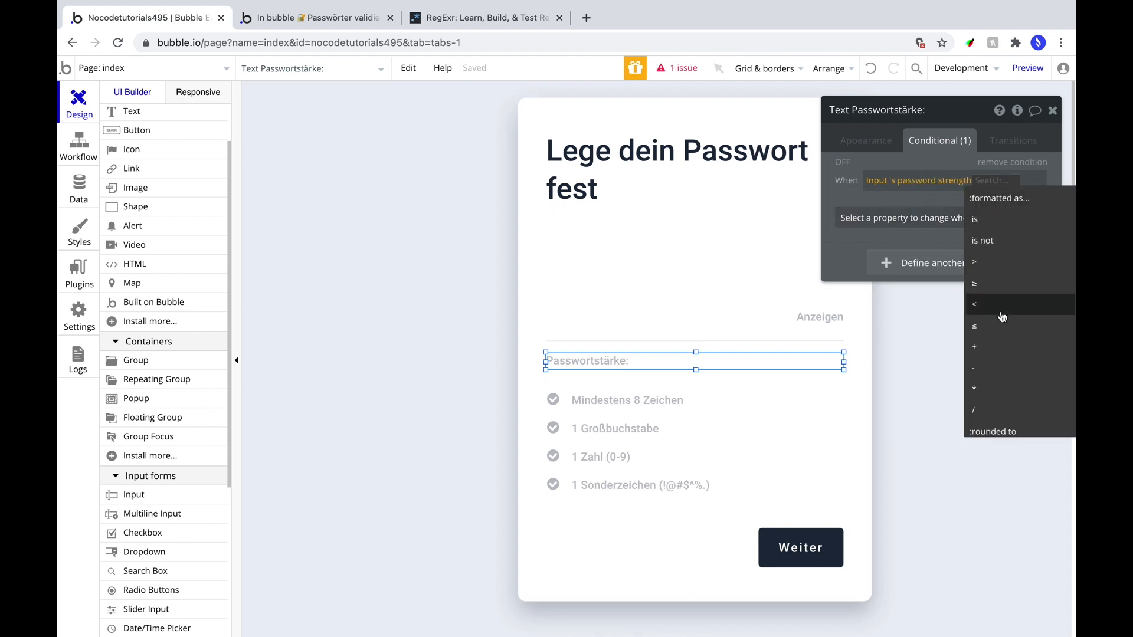
pyautogui.click(1001, 323)
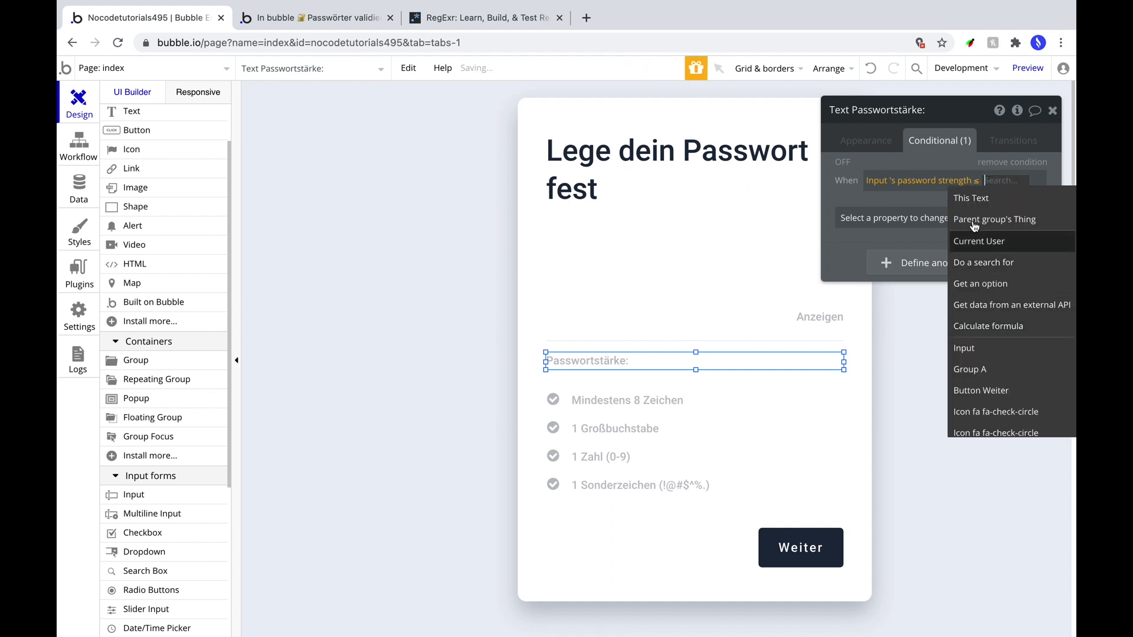
pyautogui.write('30')
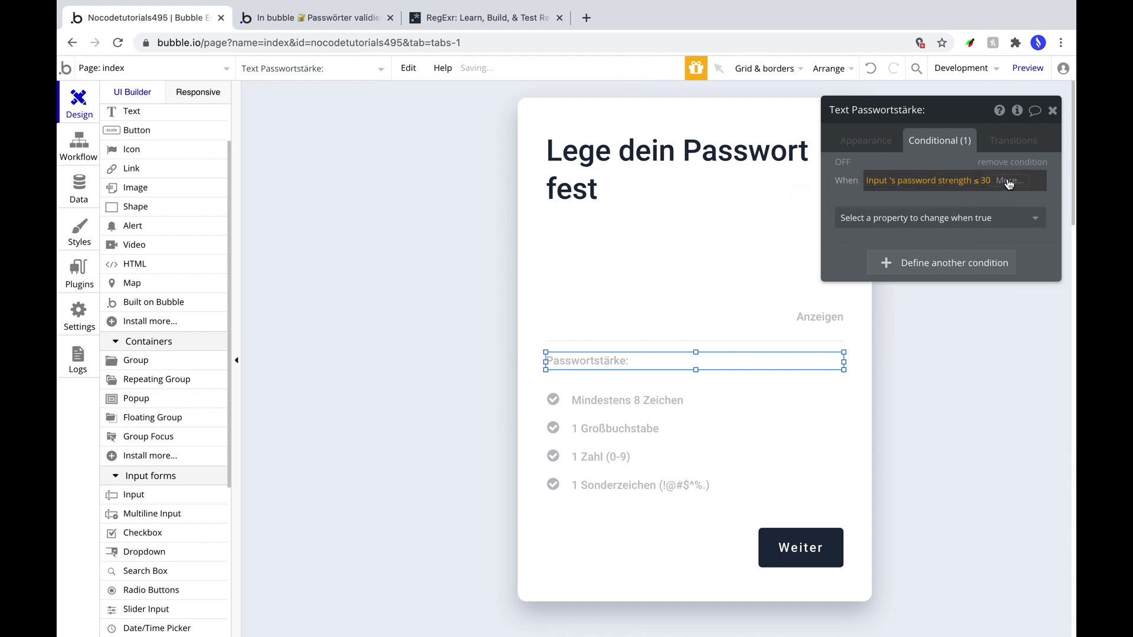
# Extend the condition with 'and the password input's value is not empty'.
pyautogui.click(1008, 182)
pyautogui.click(1010, 233)
pyautogui.click(885, 363)
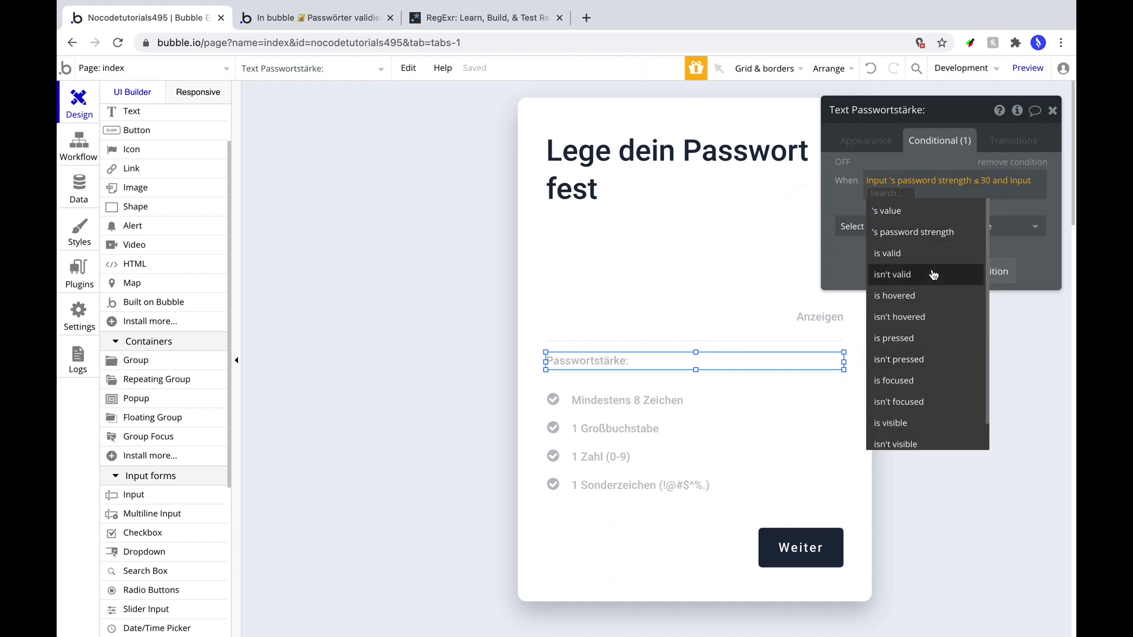
pyautogui.click(891, 217)
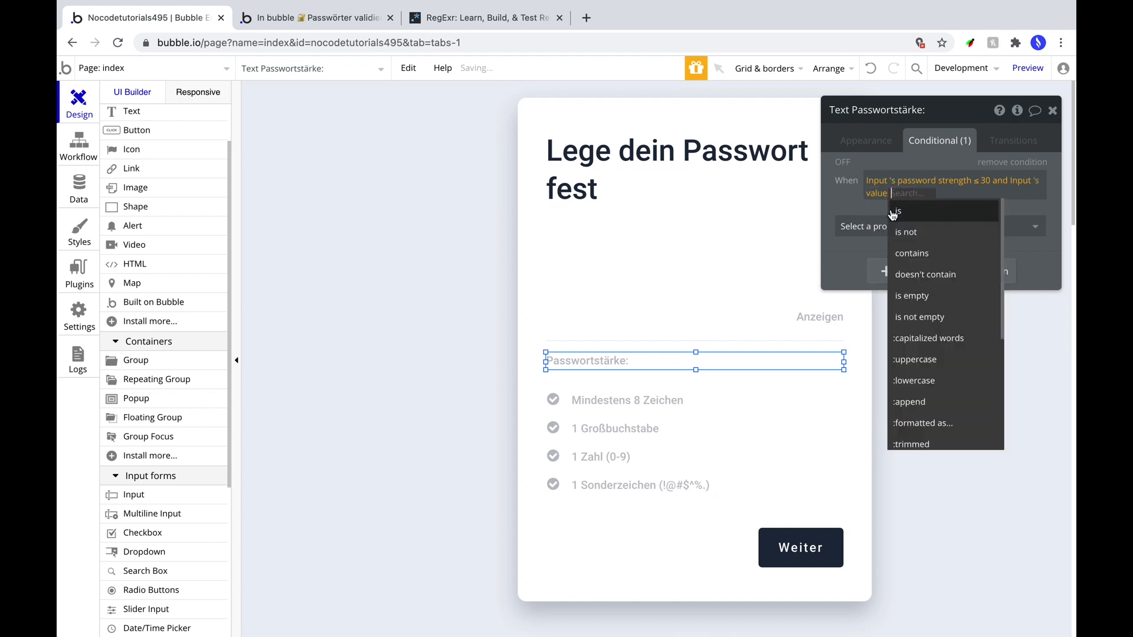
pyautogui.click(969, 317)
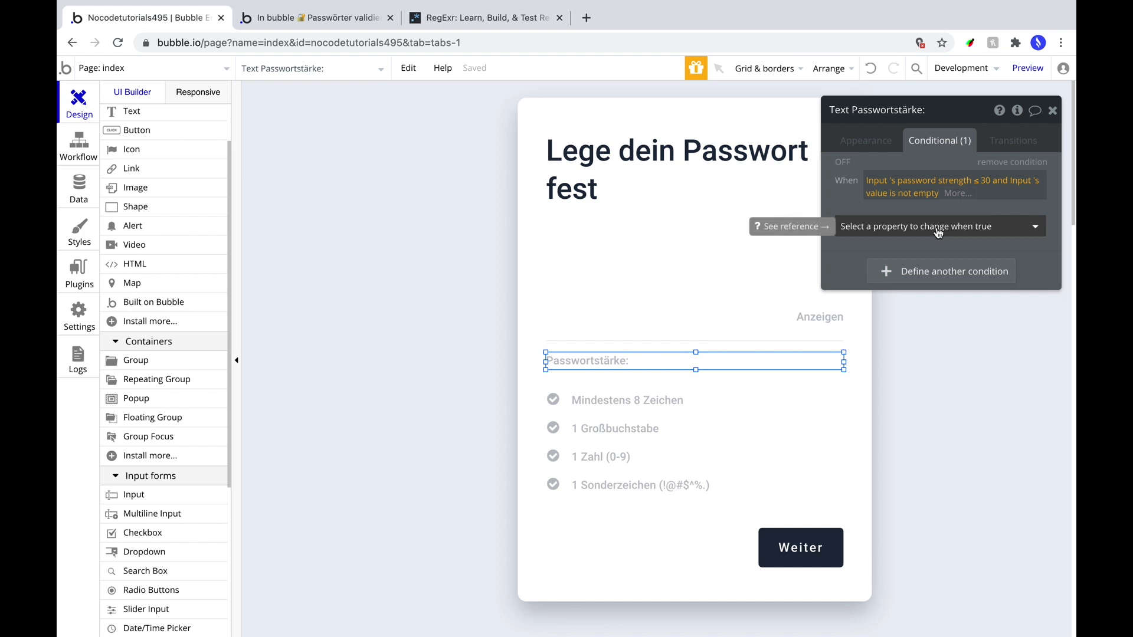
# Have the condition append 'Schwach' to the label text, coloured green in the rich text editor.
pyautogui.click(938, 230)
pyautogui.click(854, 292)
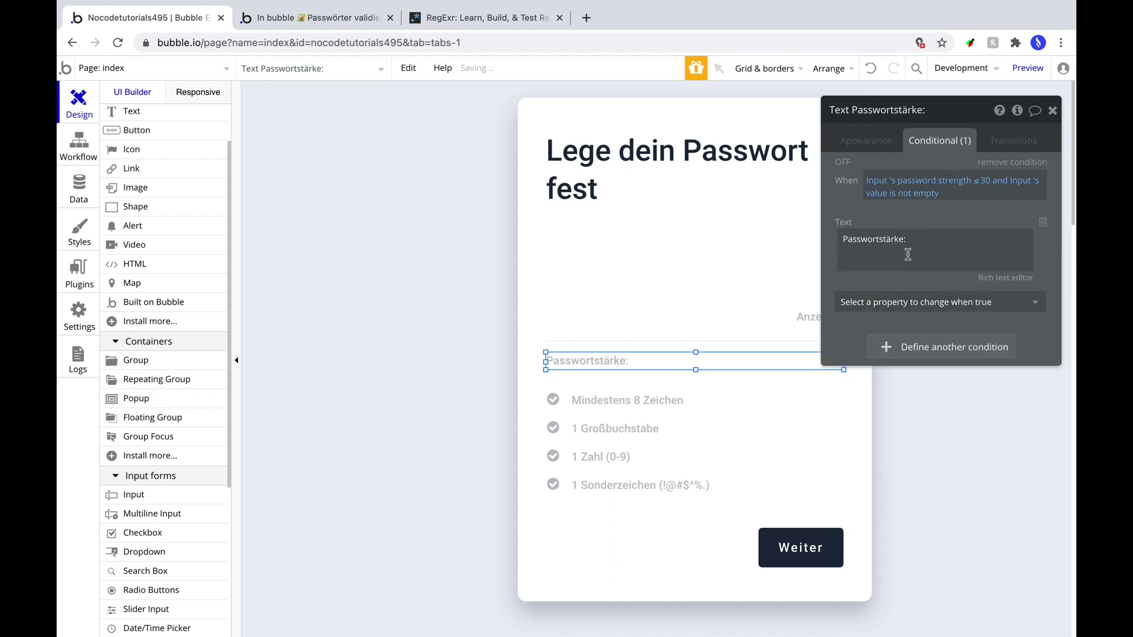
pyautogui.click(908, 254)
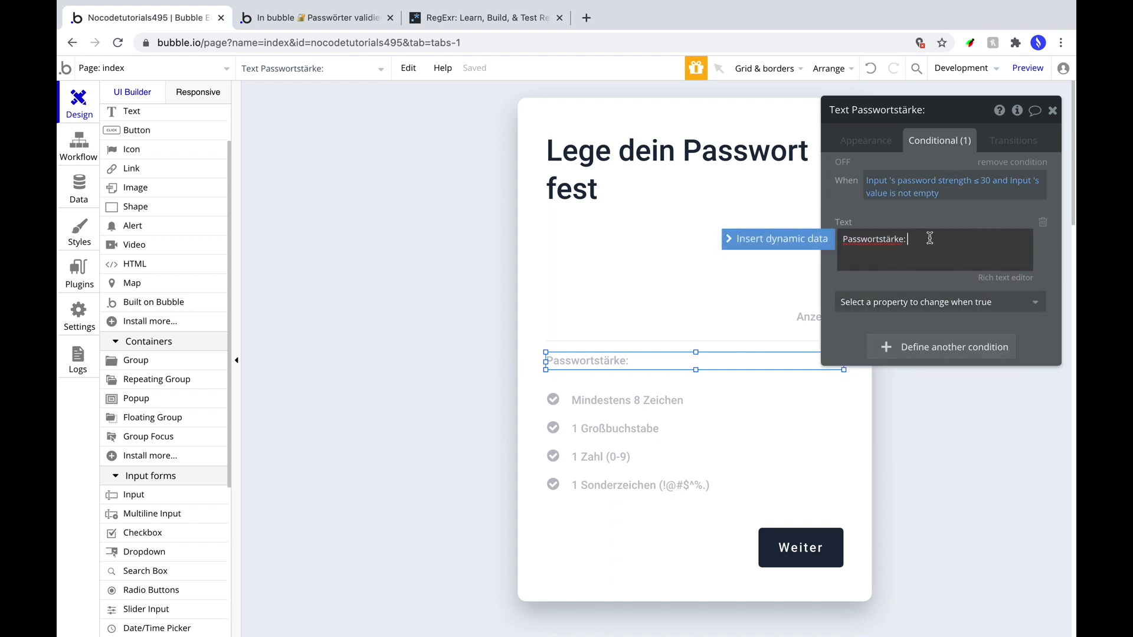
pyautogui.write('Schwach')
pyautogui.click(996, 280)
pyautogui.doubleClick(428, 186)
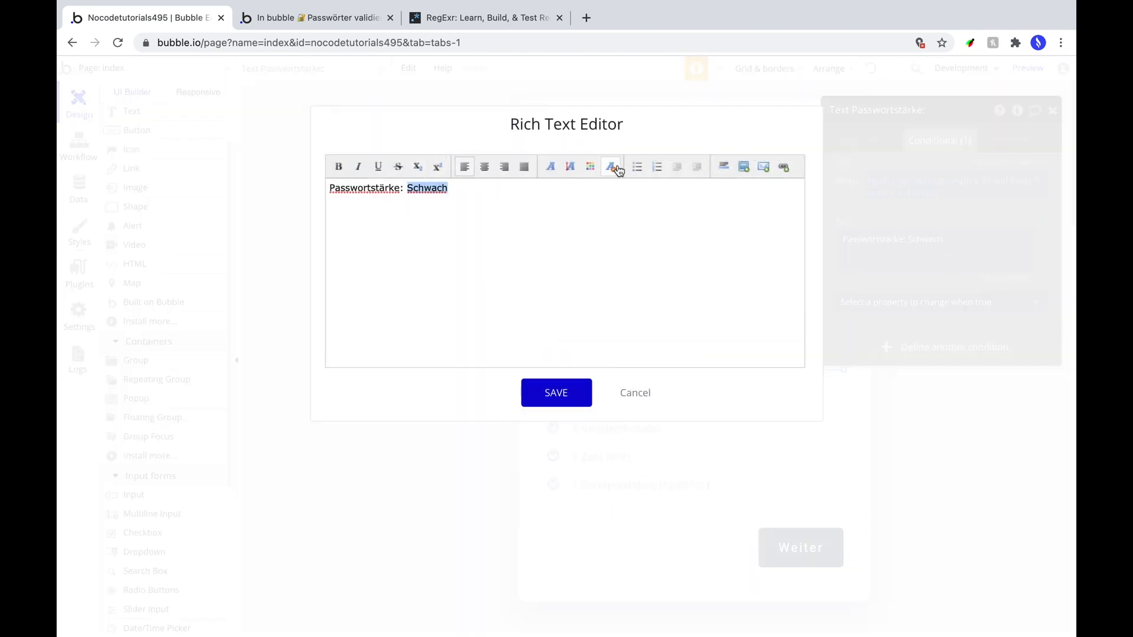
pyautogui.click(590, 168)
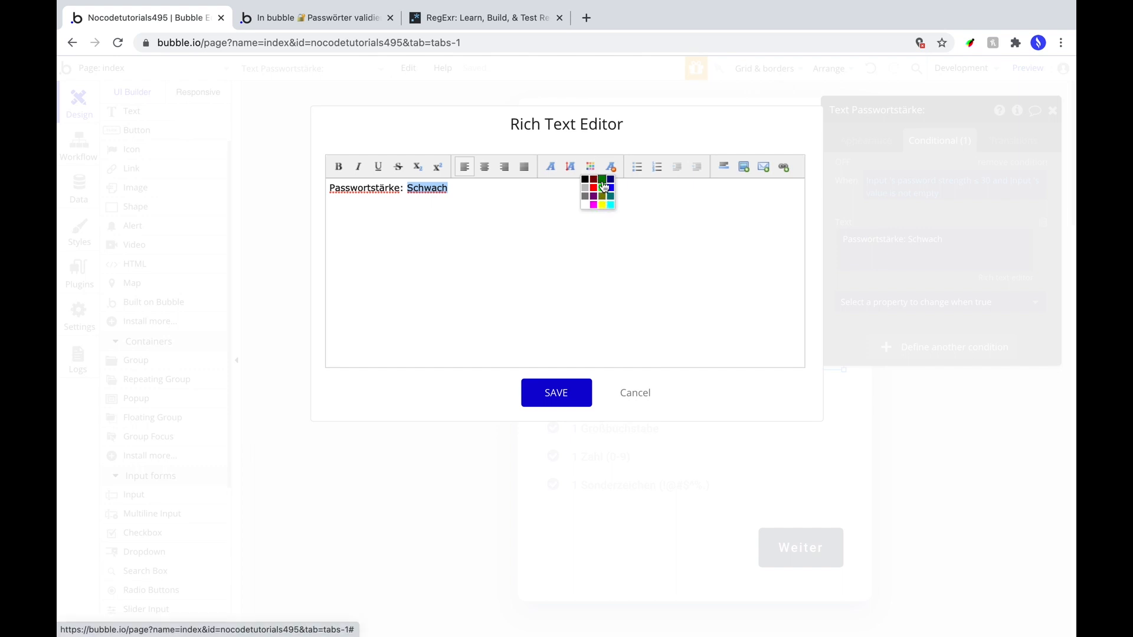
pyautogui.click(603, 187)
pyautogui.click(561, 401)
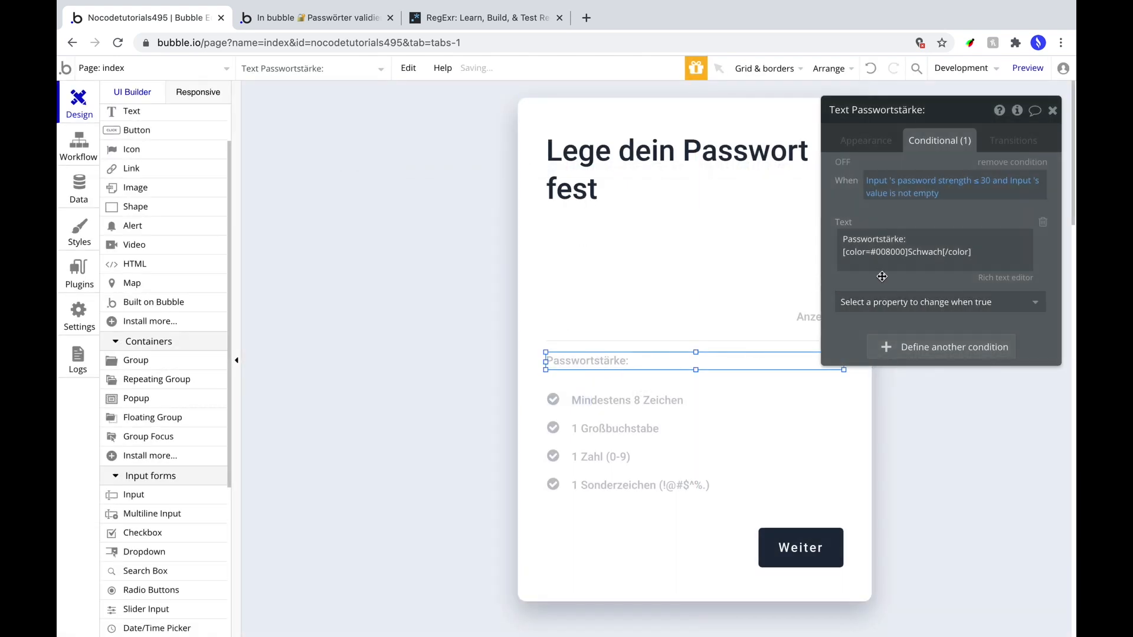
# Replace the Schwach colour code 008000 with #df7a7c.
pyautogui.click(883, 247)
pyautogui.doubleClick(883, 249)
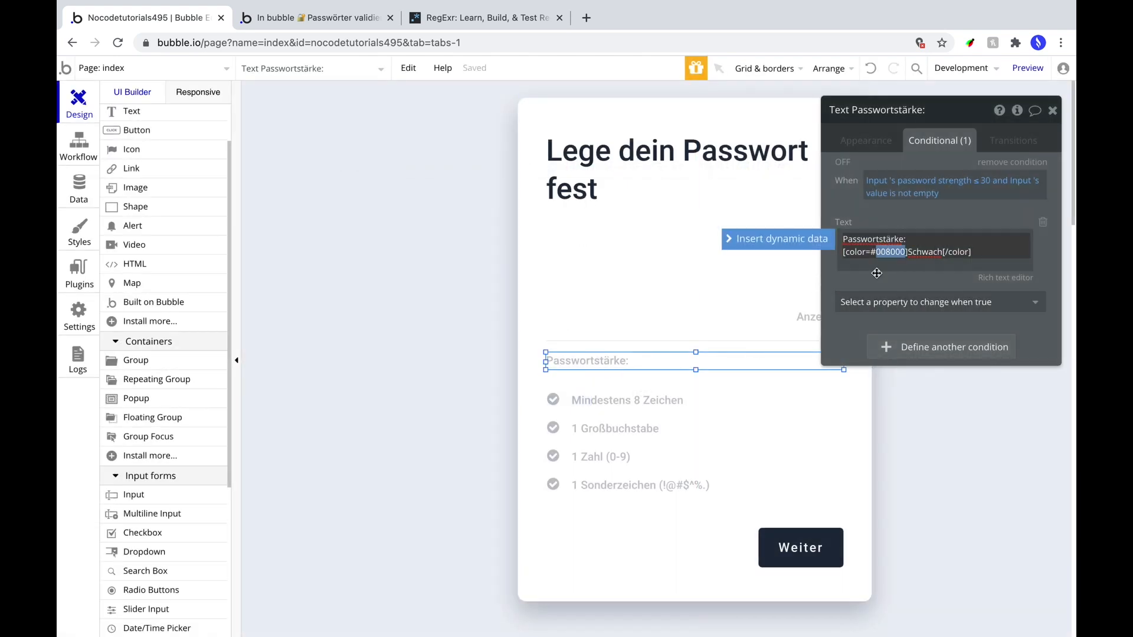
pyautogui.write('d7')
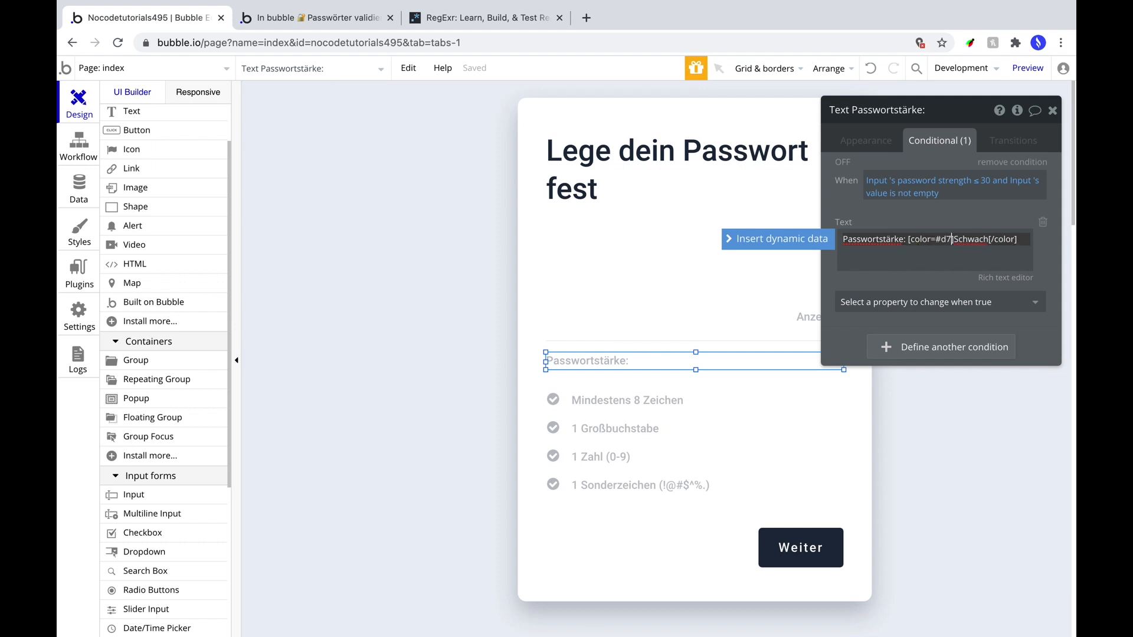
pyautogui.write('f7a7c')
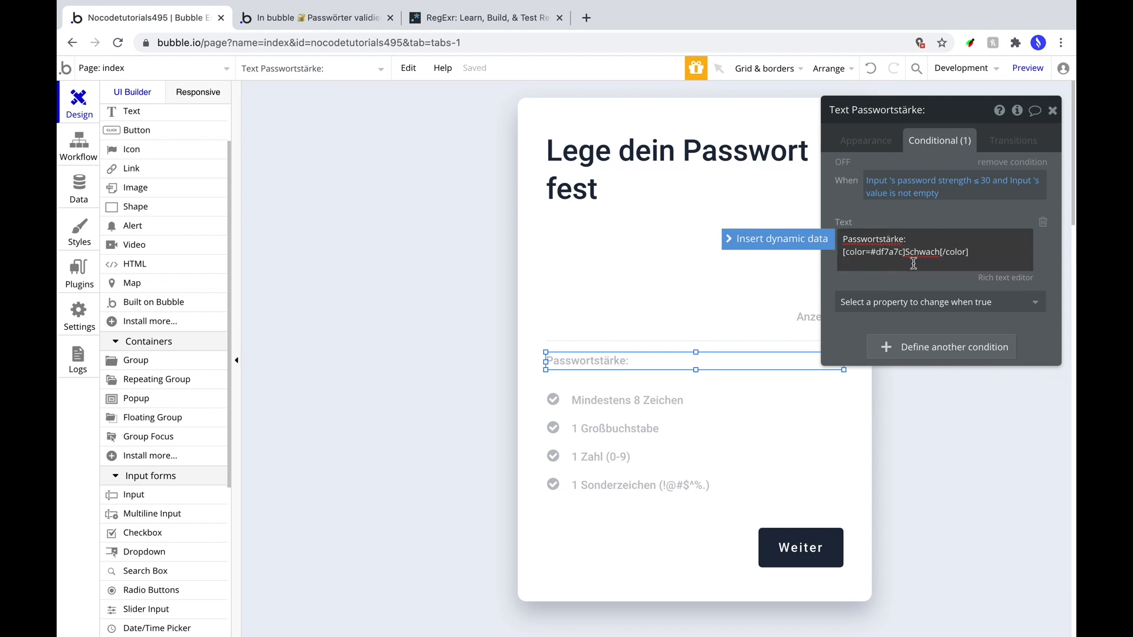
pyautogui.click(892, 352)
# Make the second condition apply when the input's password strength is above 30 and below 70.
pyautogui.click(880, 349)
pyautogui.click(939, 391)
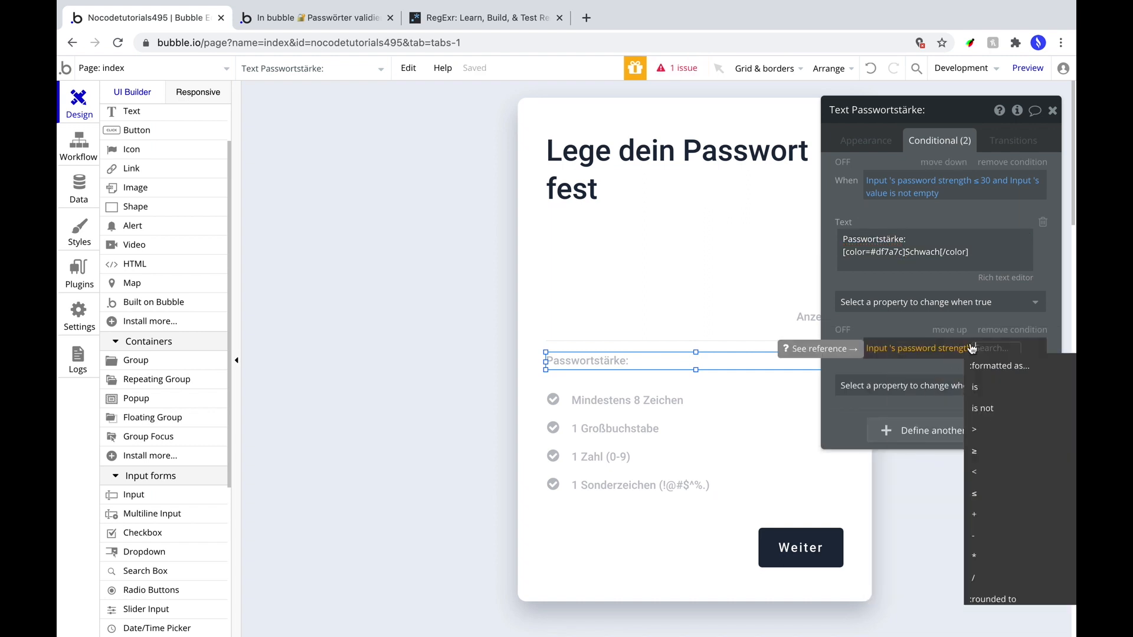
pyautogui.click(980, 434)
pyautogui.write('30')
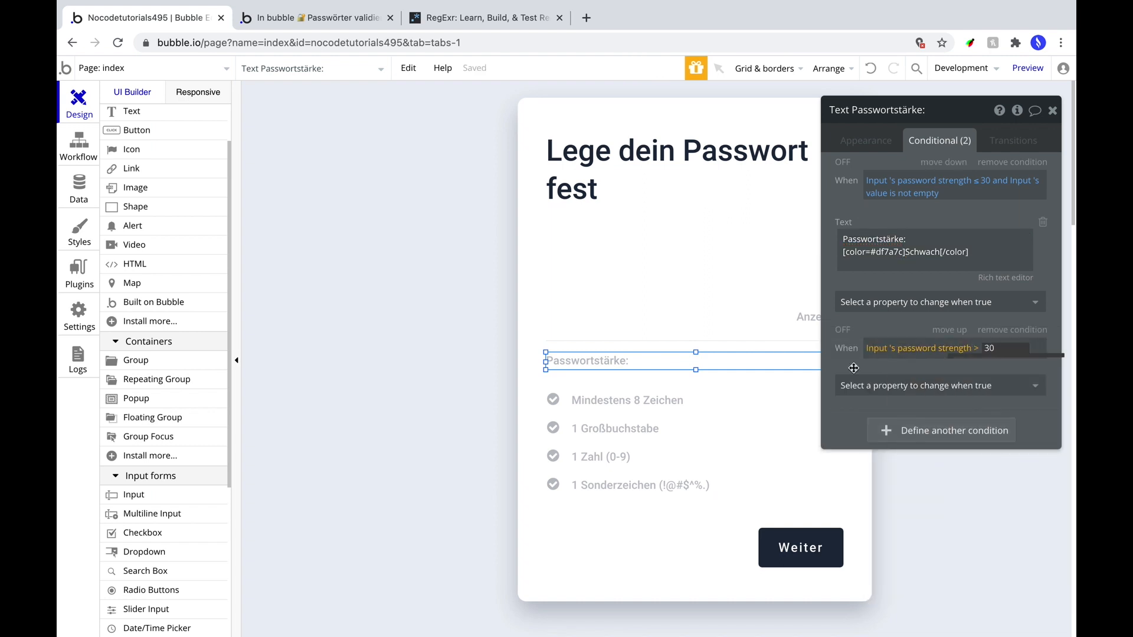
pyautogui.click(854, 363)
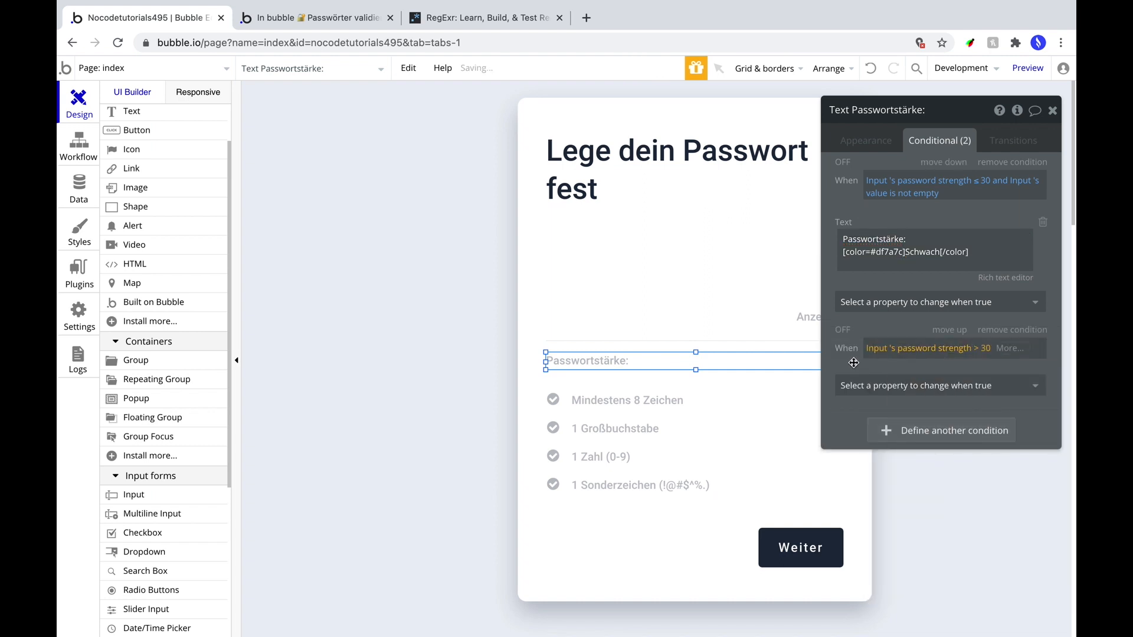
pyautogui.click(1009, 349)
pyautogui.click(956, 386)
pyautogui.click(918, 523)
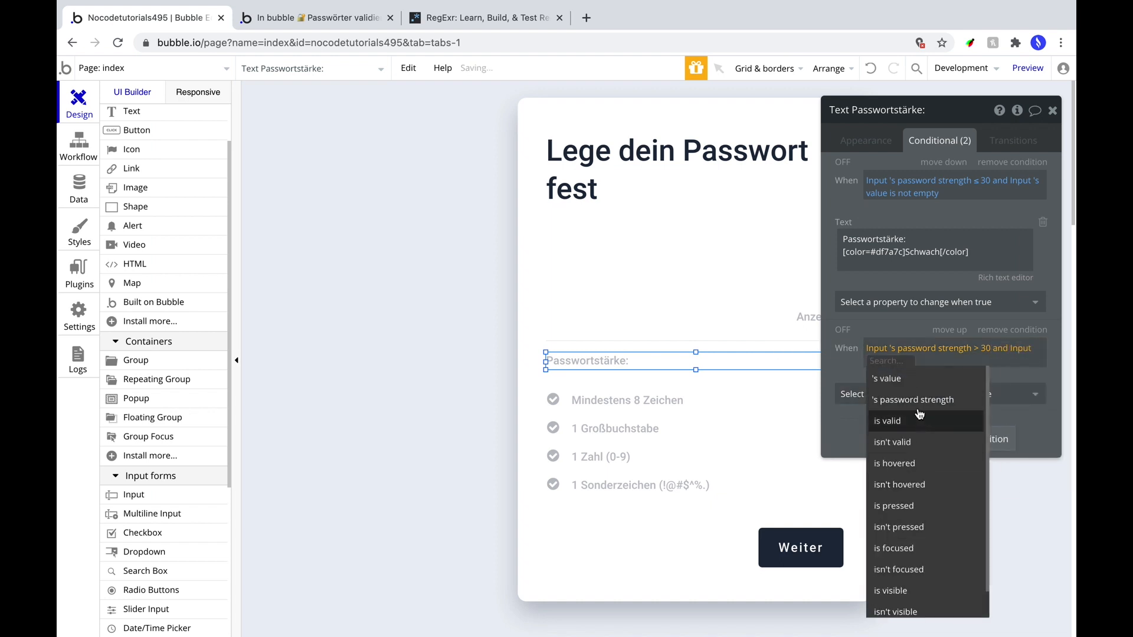
pyautogui.click(950, 420)
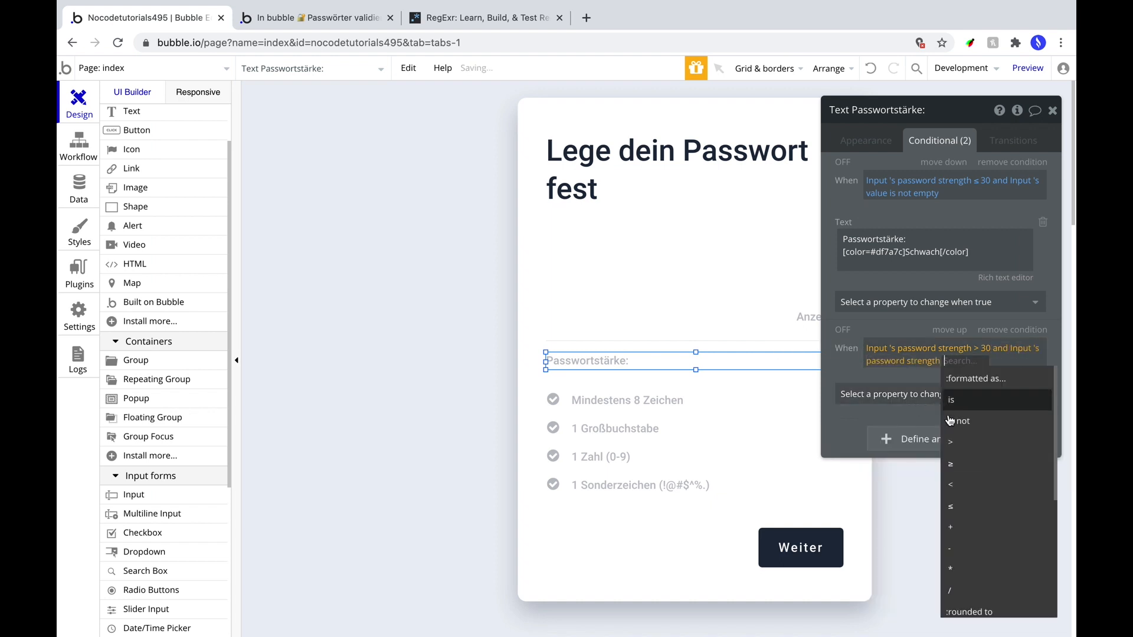
pyautogui.click(966, 483)
pyautogui.write('70')
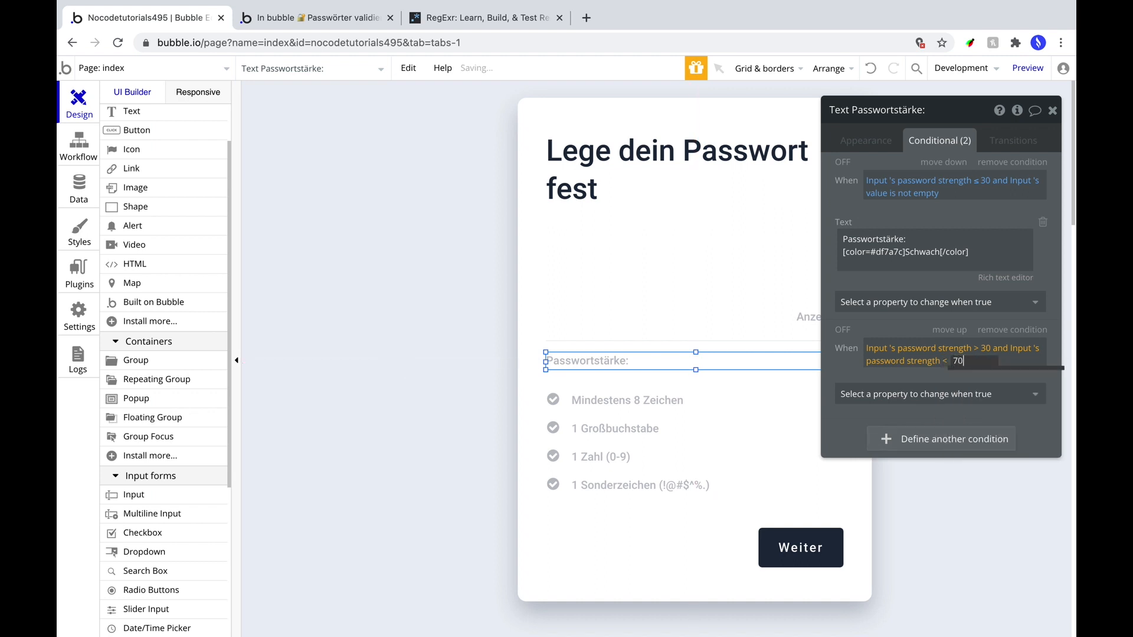
pyautogui.click(856, 367)
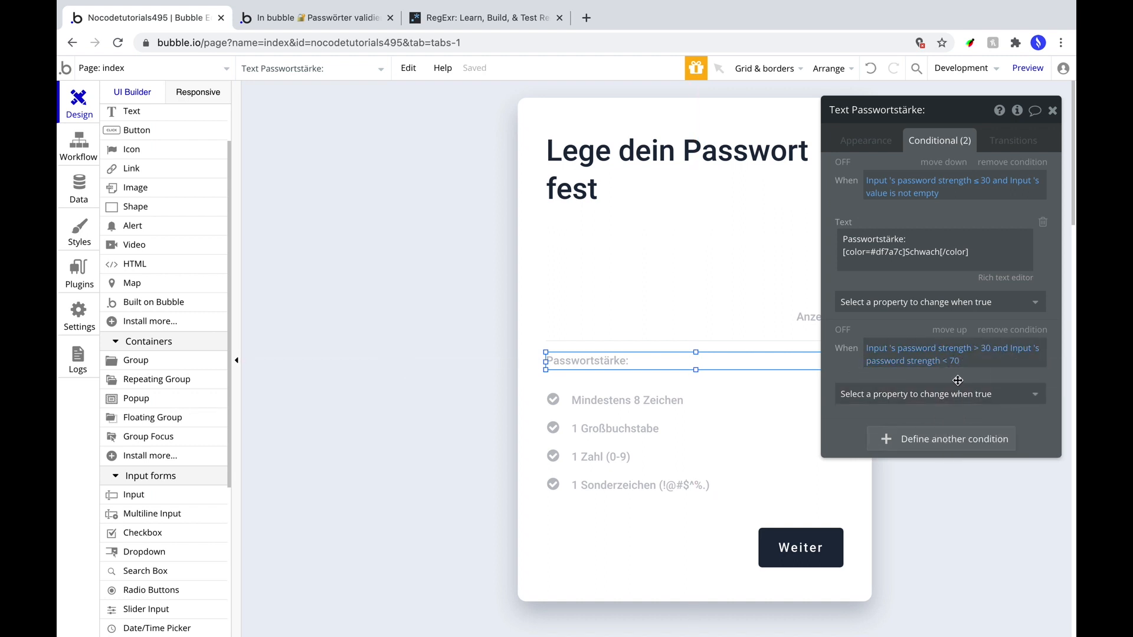
# Set the second condition's label text to 'Passwortstärke: Mittel' in colour #6f83a7.
pyautogui.click(944, 394)
pyautogui.click(914, 464)
pyautogui.click(874, 248)
pyautogui.hotkey('ctrl', 'a')
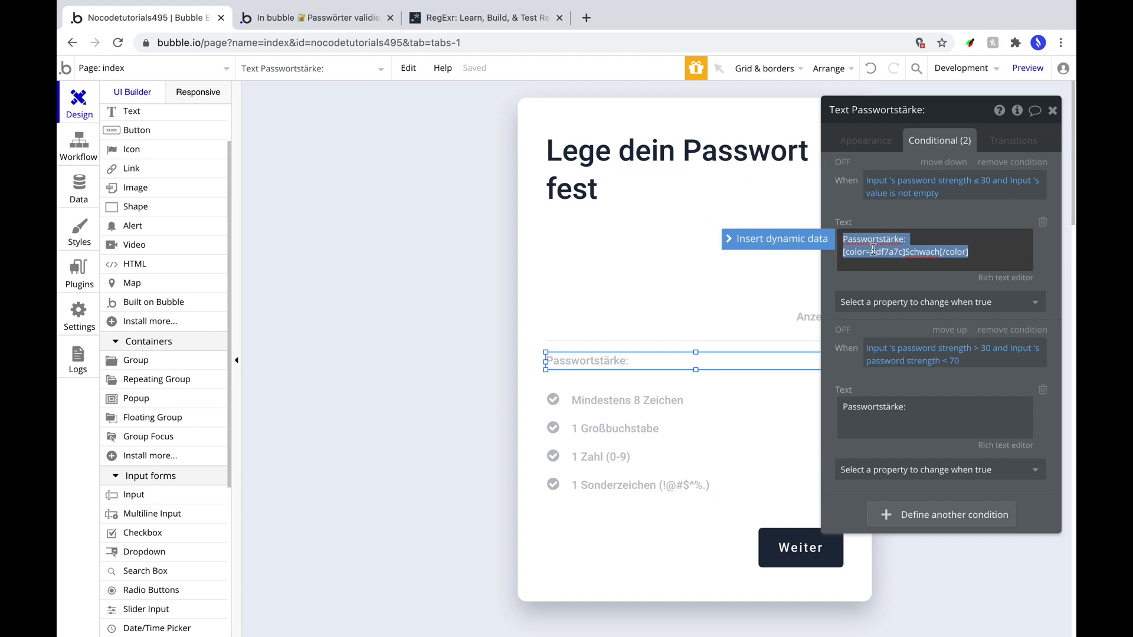
pyautogui.hotkey('ctrl', 'c')
pyautogui.click(933, 416)
pyautogui.hotkey('ctrl', 'a')
pyautogui.hotkey('ctrl', 'v')
pyautogui.doubleClick(922, 419)
pyautogui.write('Mi')
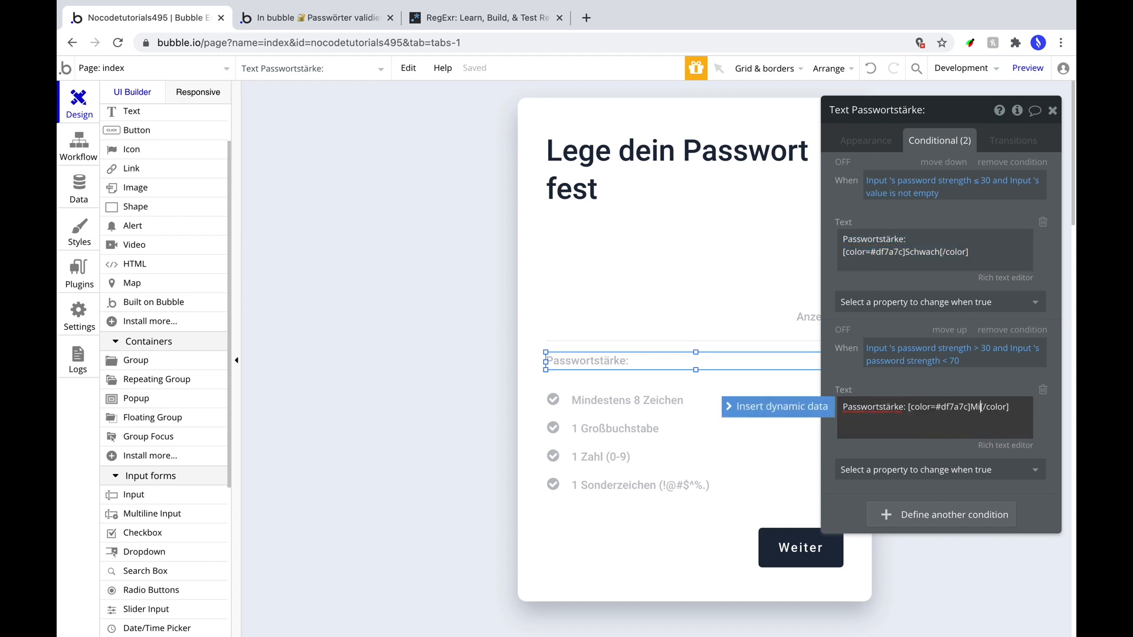
pyautogui.write('ttel')
pyautogui.doubleClick(955, 407)
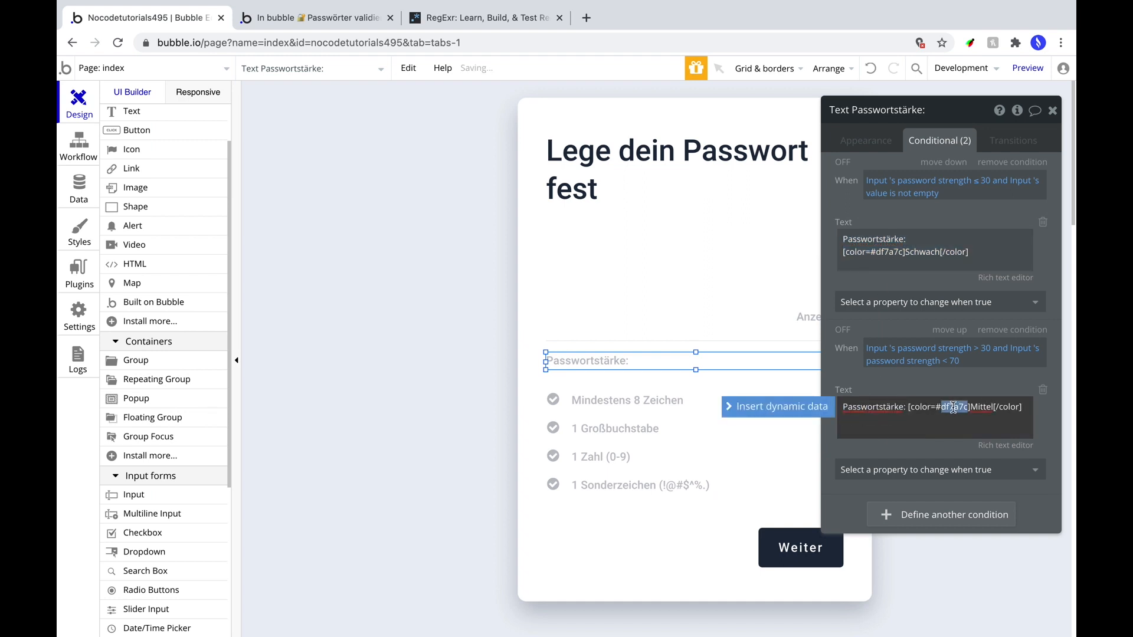
pyautogui.write('6f')
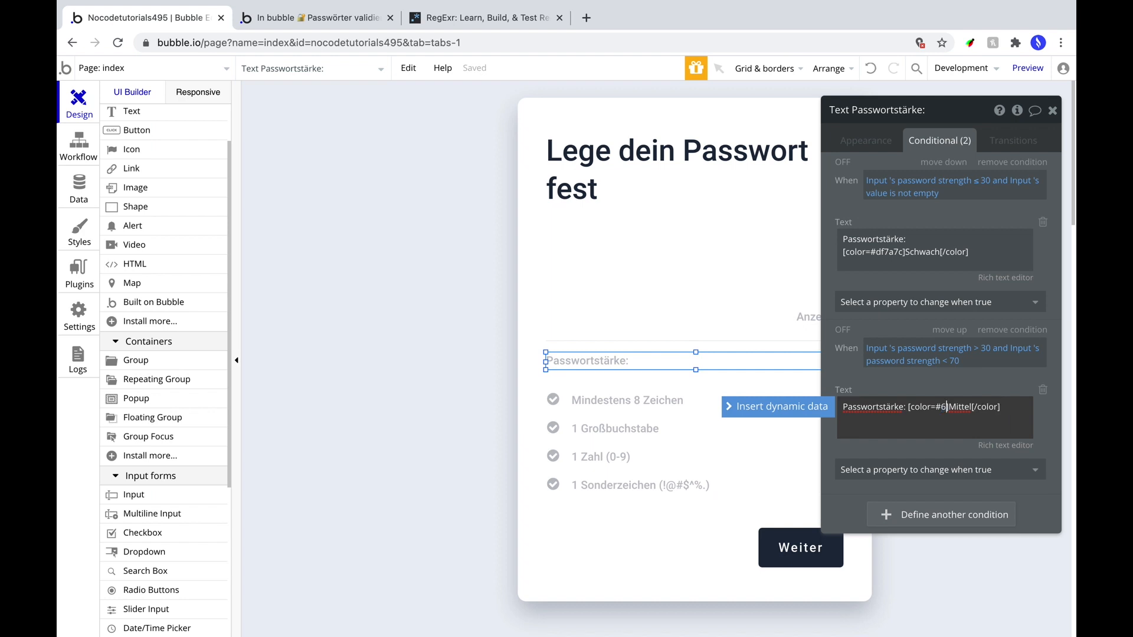
pyautogui.write('83a7')
pyautogui.click(930, 466)
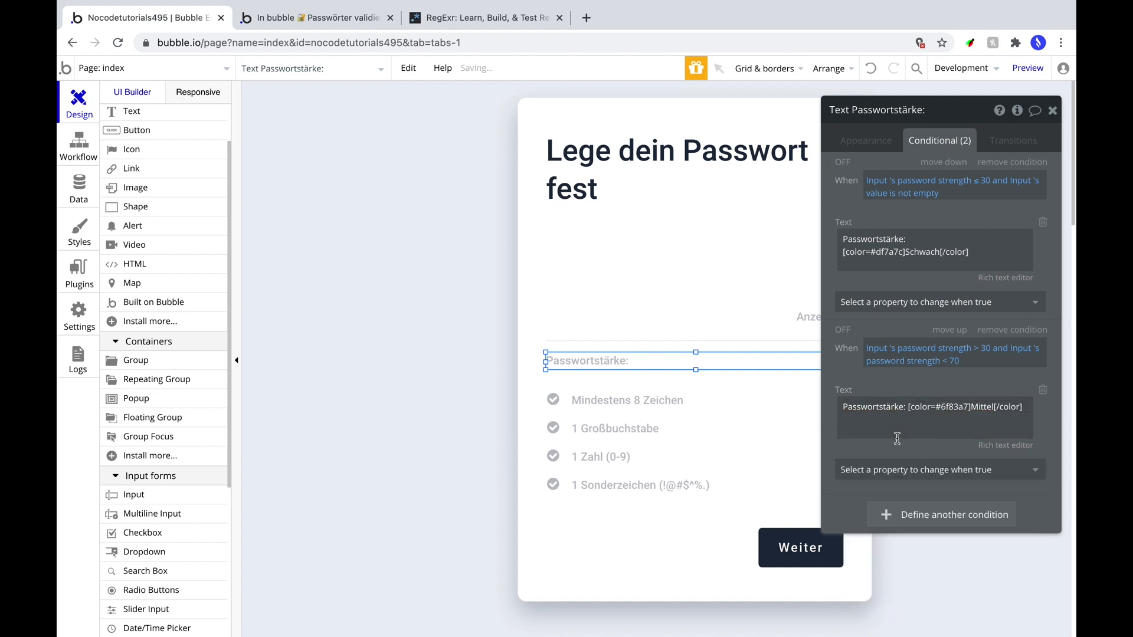
# Add a third condition based on the password input.
pyautogui.click(954, 518)
pyautogui.click(949, 518)
pyautogui.scroll(-5, 921, 560)
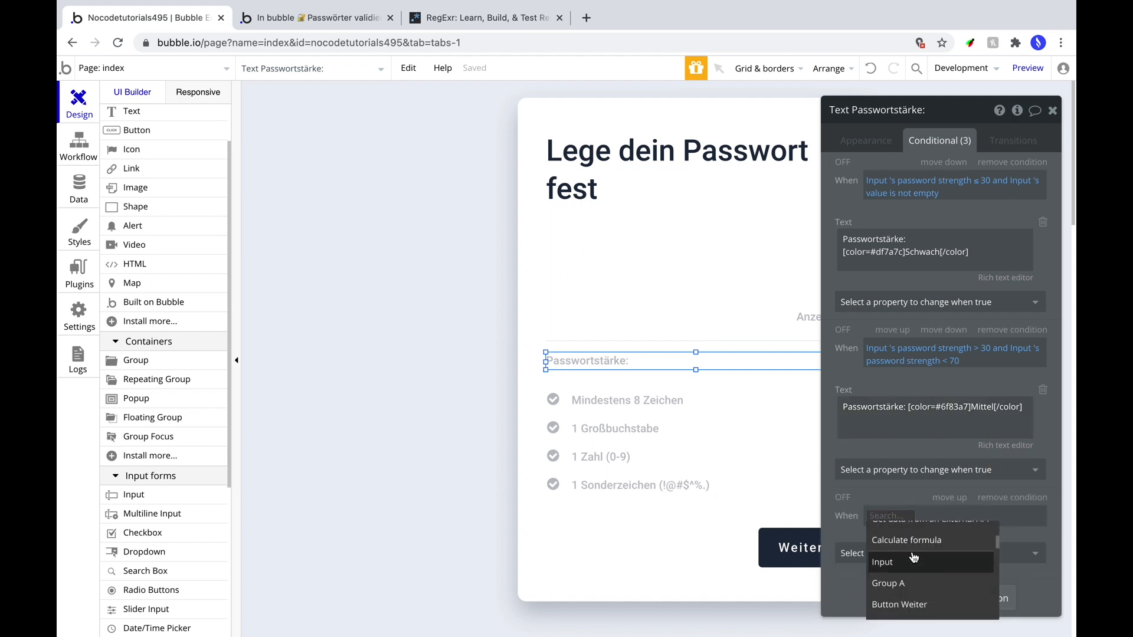
# Make the third condition apply when password strength is at least 70.
pyautogui.click(913, 560)
pyautogui.click(946, 547)
pyautogui.moveTo(926, 112); pyautogui.dragTo(884, 42)
pyautogui.click(942, 447)
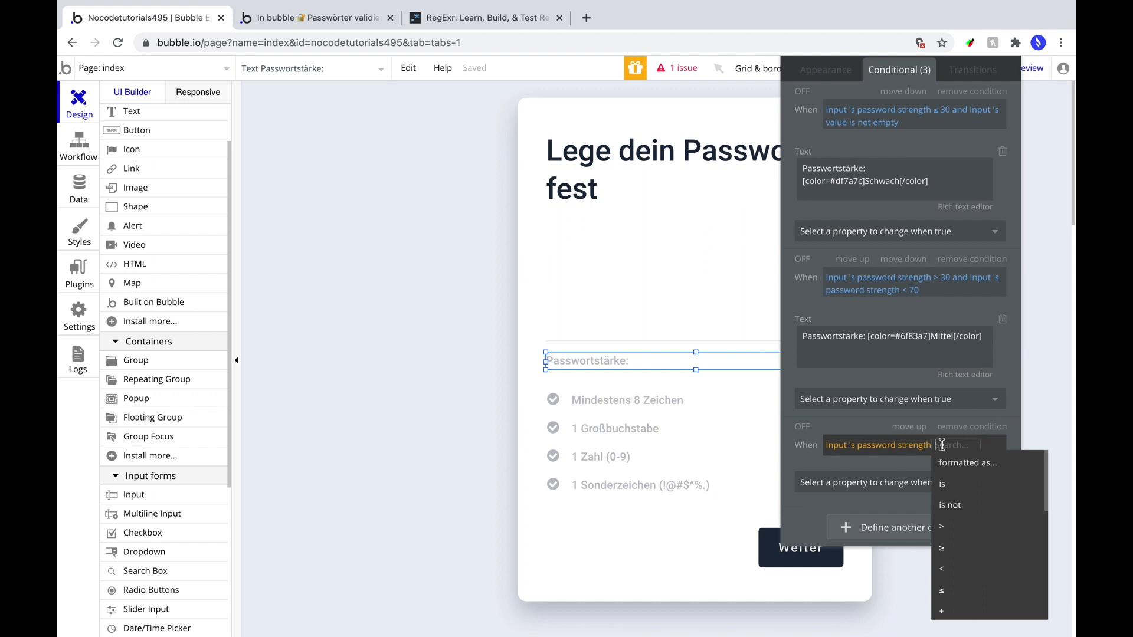
pyautogui.click(956, 554)
pyautogui.write('70')
# Set the third condition's label to 'Passwortstärke: Stark' in #7cce34, then launch the preview.
pyautogui.click(832, 482)
pyautogui.click(838, 548)
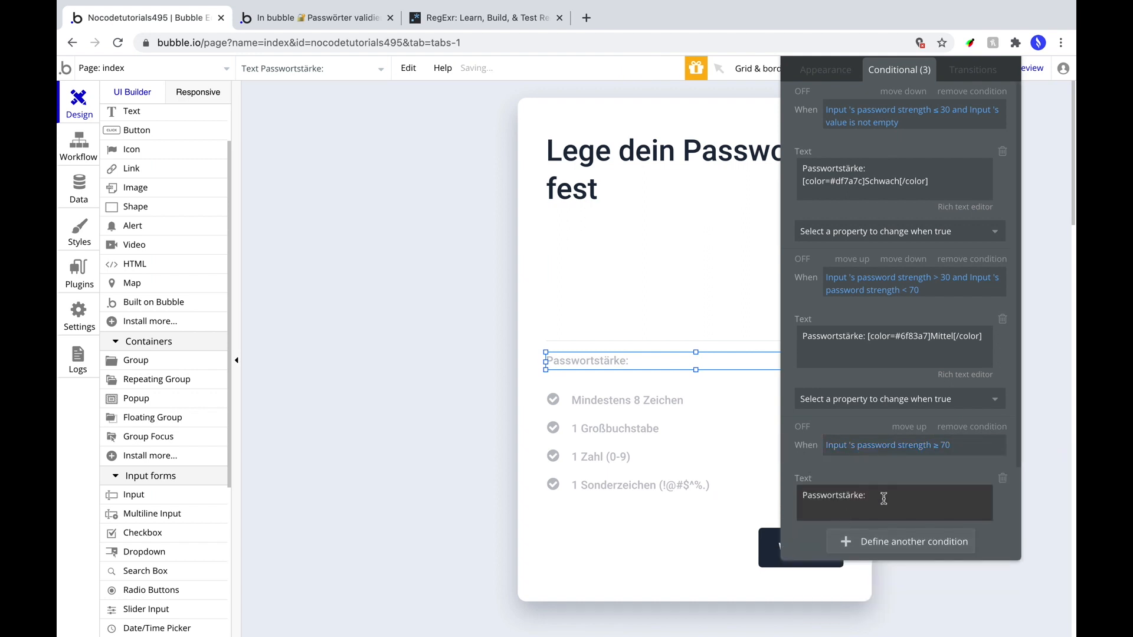
pyautogui.tripleClick(827, 336)
pyautogui.hotkey('ctrl', 'c')
pyautogui.tripleClick(827, 495)
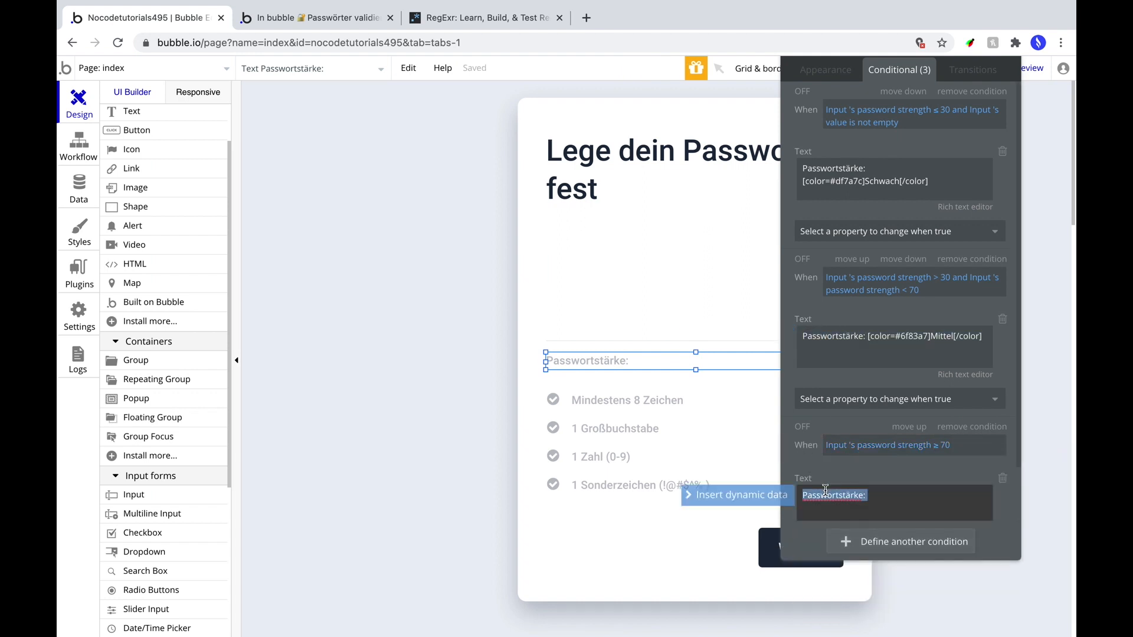
pyautogui.hotkey('ctrl', 'v')
pyautogui.doubleClick(944, 495)
pyautogui.write('Stark')
pyautogui.doubleClick(911, 496)
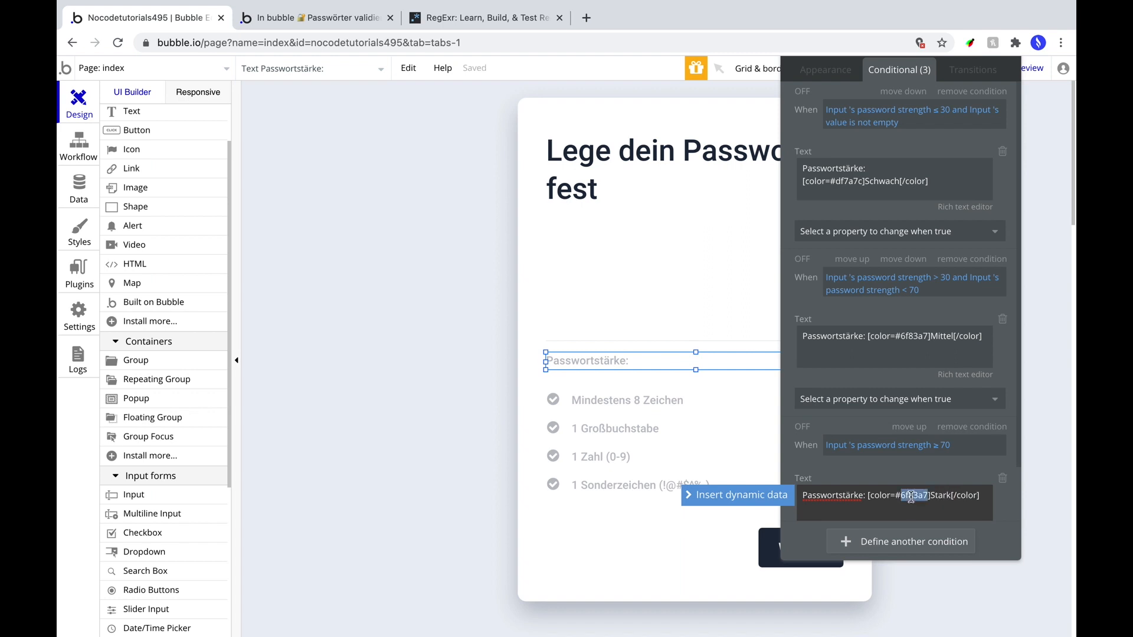
pyautogui.write('7cce34')
pyautogui.click(916, 475)
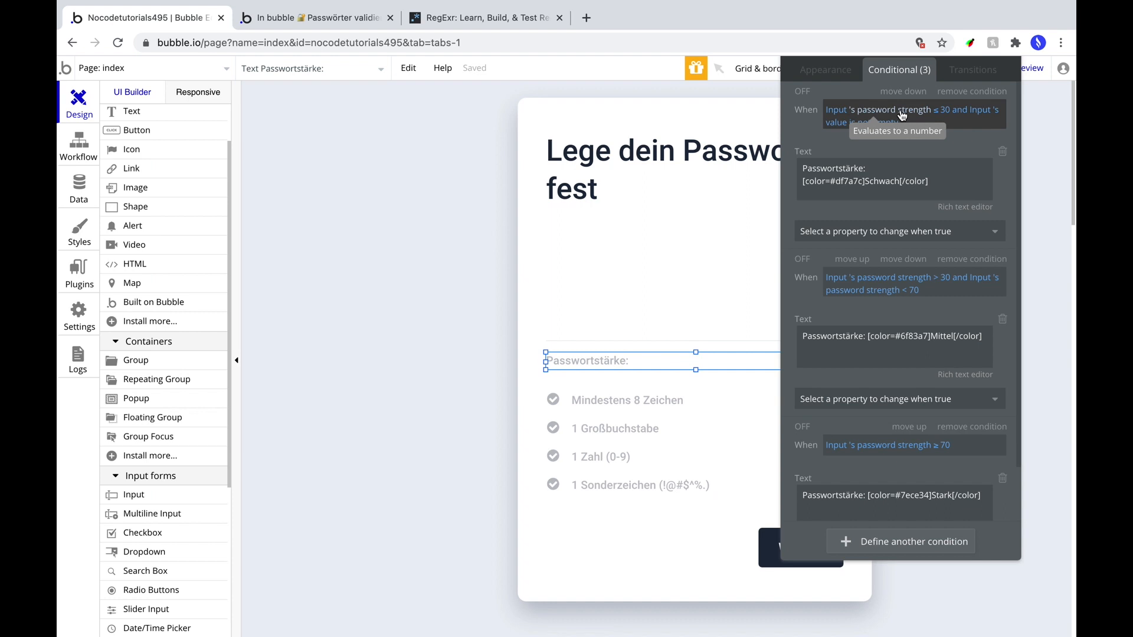
pyautogui.moveTo(794, 91); pyautogui.dragTo(803, 130)
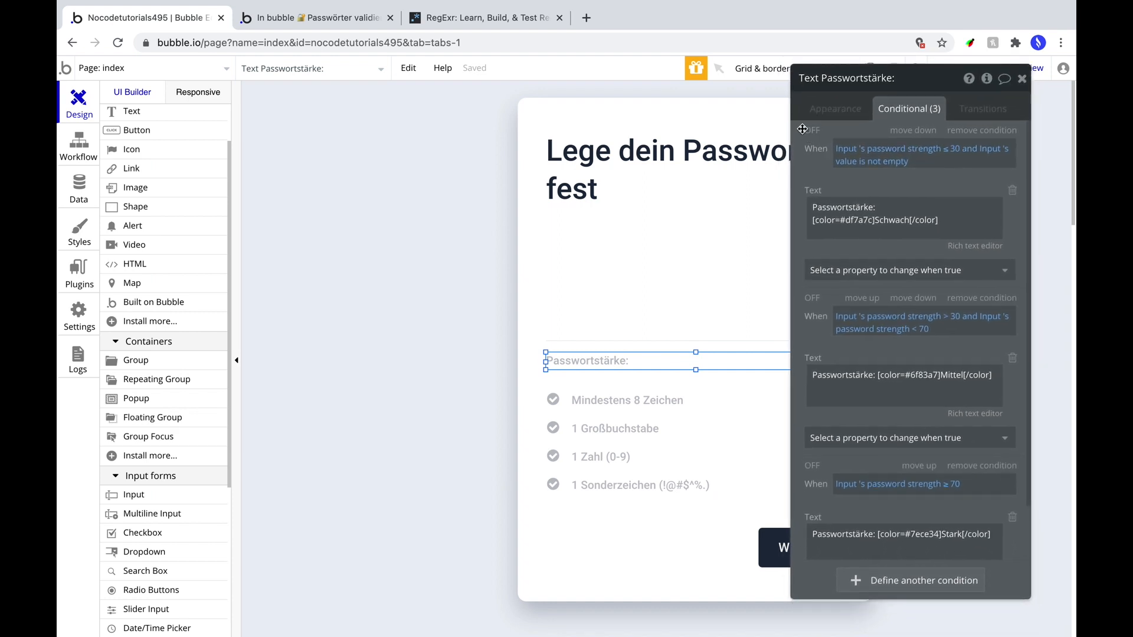
pyautogui.click(1032, 69)
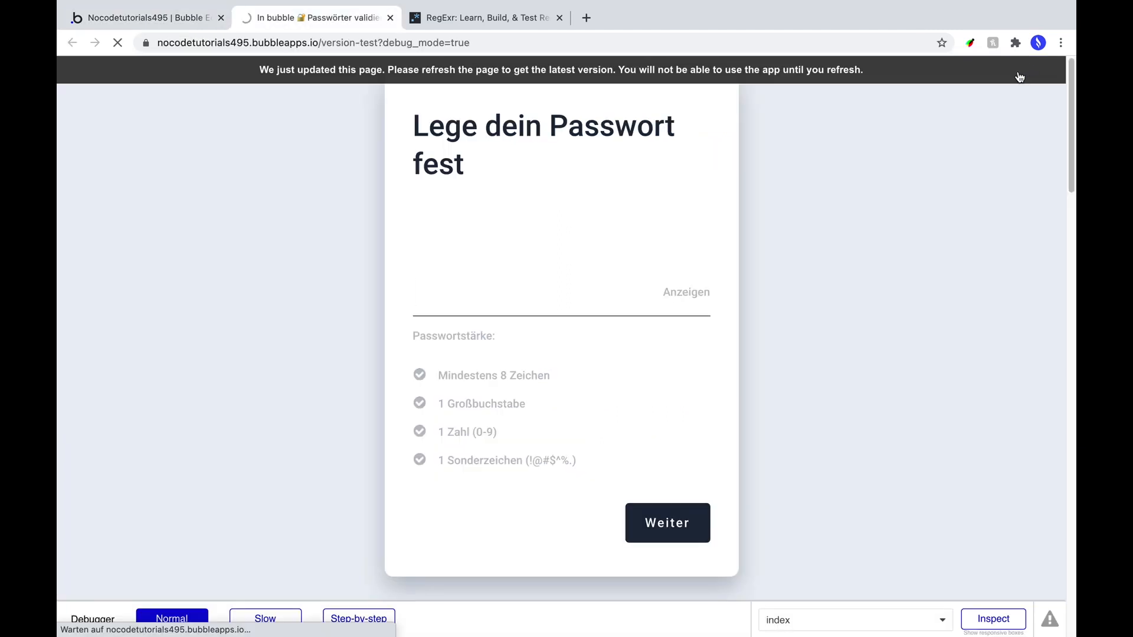
# Enter test passwords of increasing length to see Schwach, Mittel and Stark, then return to the editor.
pyautogui.click(485, 284)
pyautogui.write('abc')
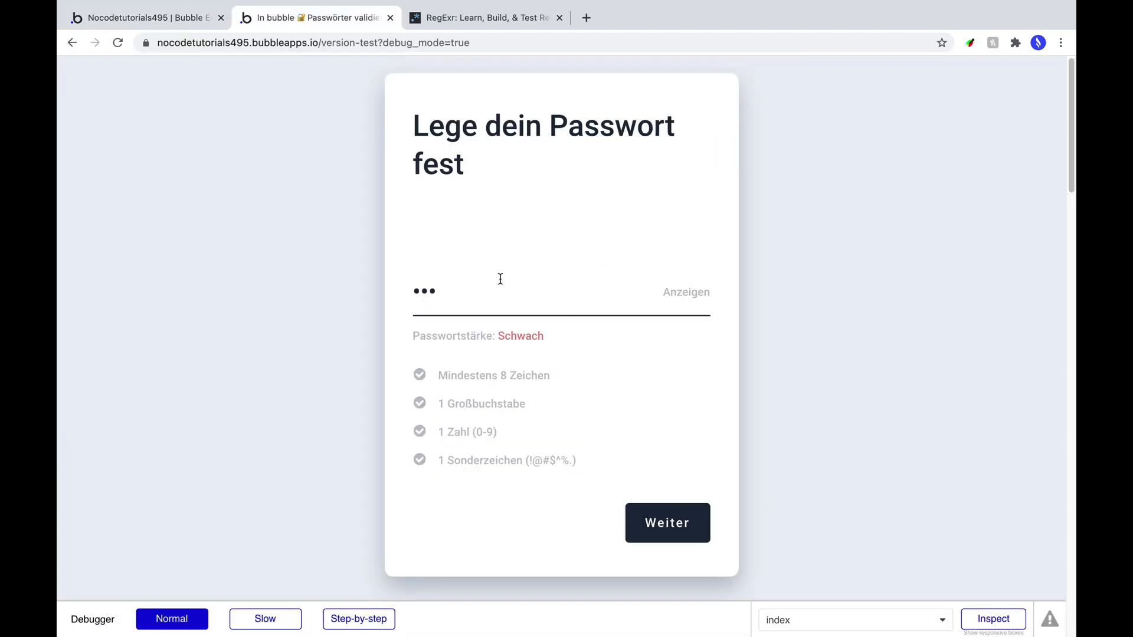
pyautogui.write('dA1!efg')
pyautogui.press('BackSpace')
pyautogui.press('BackSpace')
pyautogui.press('BackSpace')
pyautogui.press('BackSpace')
pyautogui.press('BackSpace')
pyautogui.press('BackSpace')
pyautogui.press('BackSpace')
pyautogui.press('BackSpace')
pyautogui.write('asdfasdfgh')
pyautogui.press('super+a')
pyautogui.press('BackSpace')
pyautogui.write('asdfasdfghasdfasd')
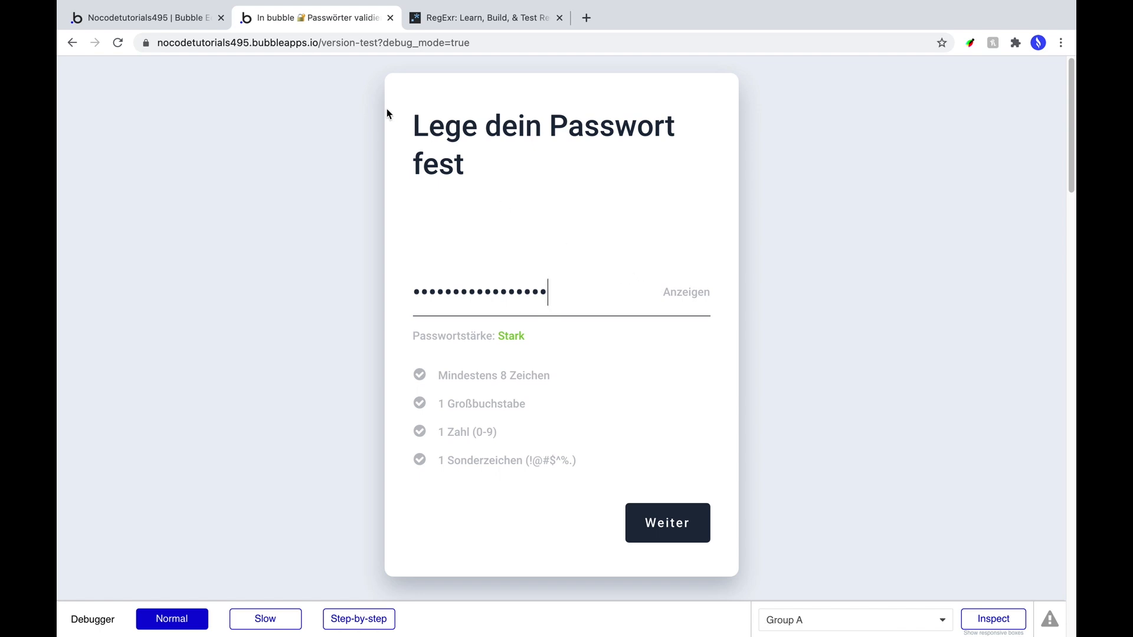
pyautogui.click(145, 20)
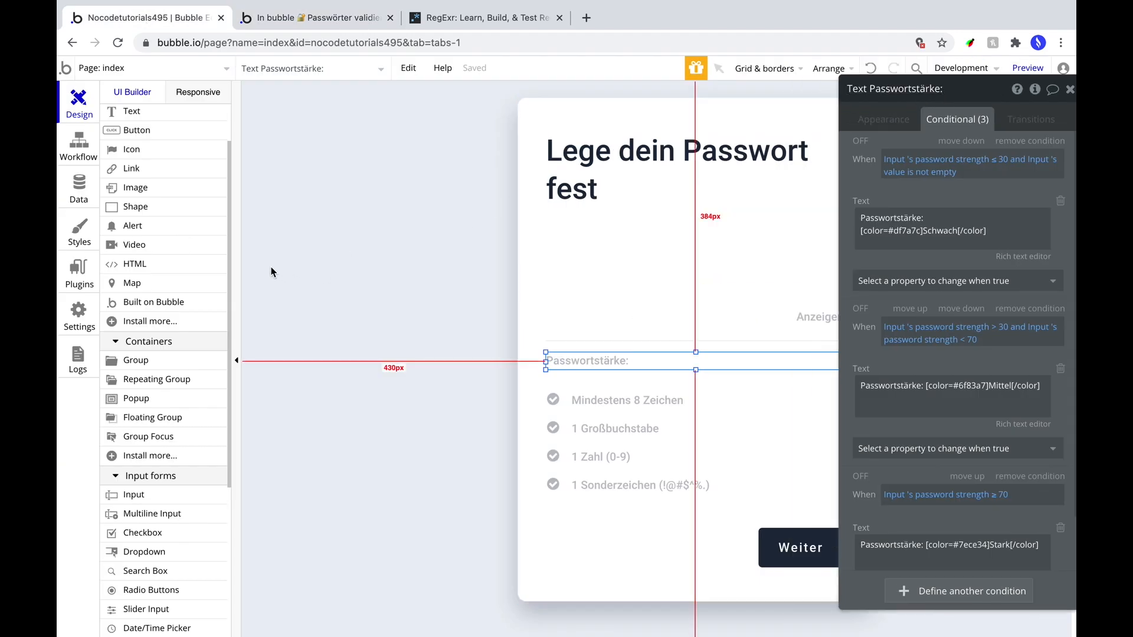
# Search the plugin catalogue for 'reveal' and install the Reveal & Hide Password plugin.
pyautogui.click(79, 272)
pyautogui.click(382, 106)
pyautogui.write('r')
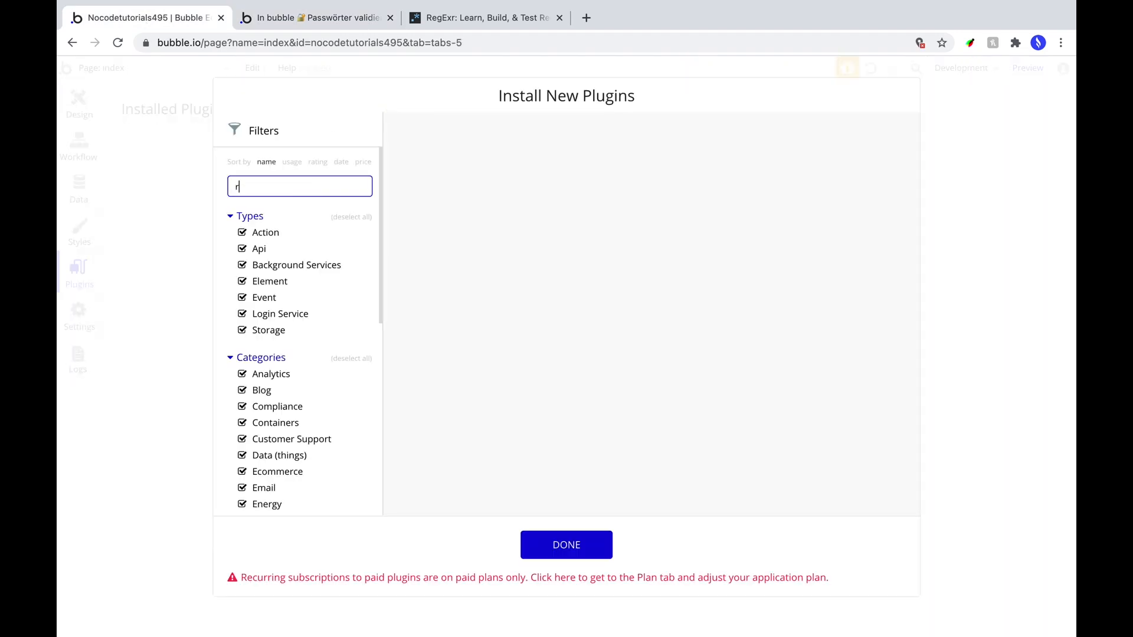
pyautogui.write('eveal')
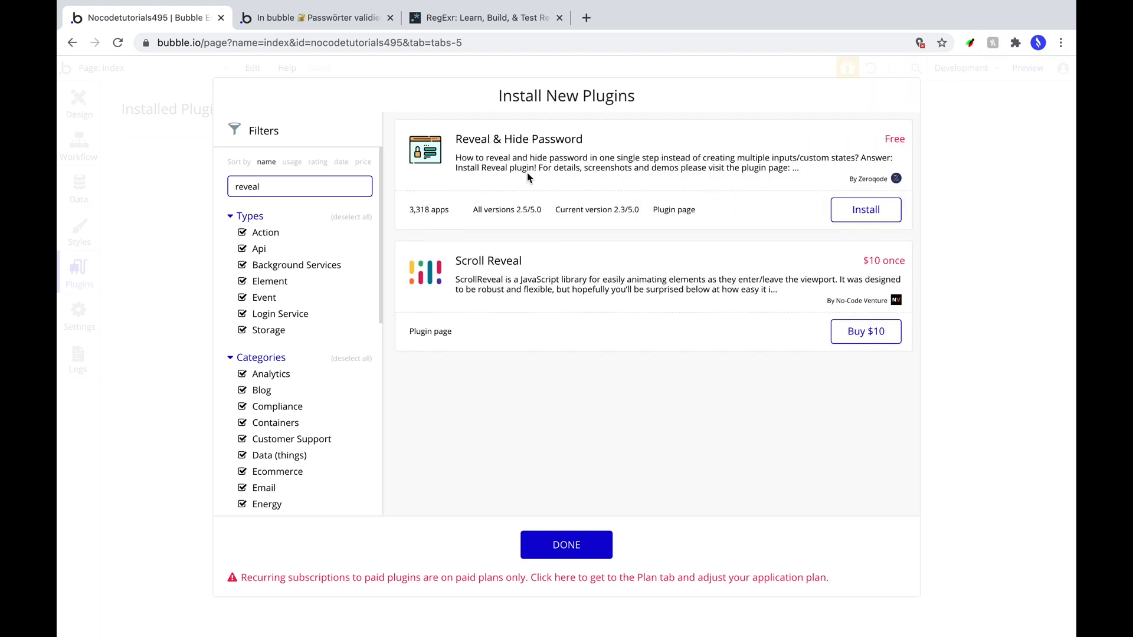
pyautogui.click(864, 211)
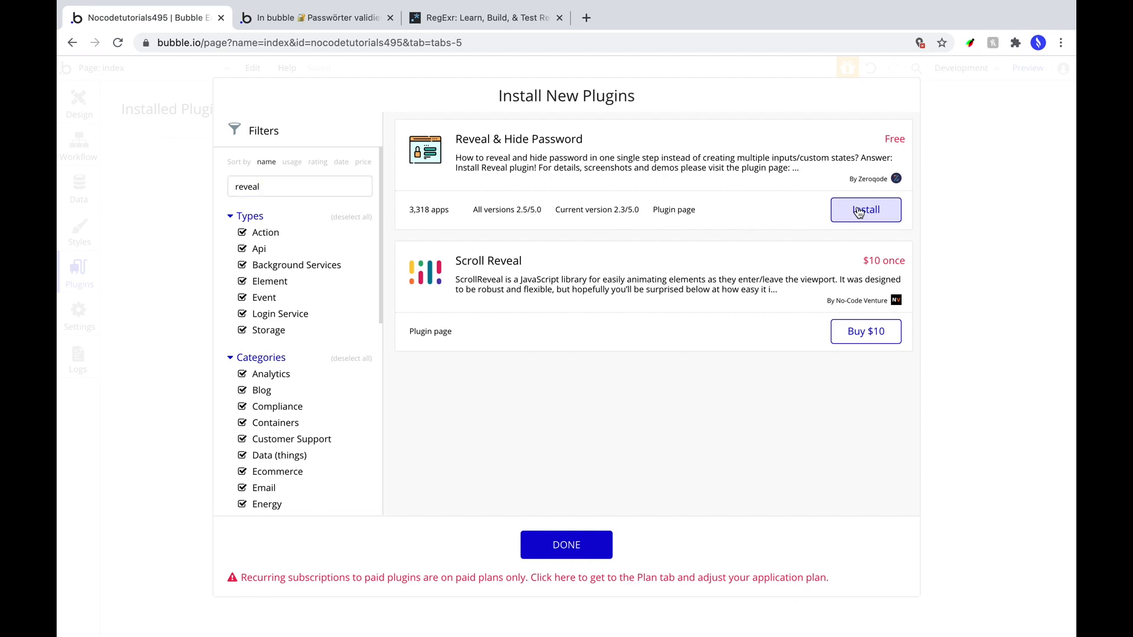
pyautogui.click(565, 543)
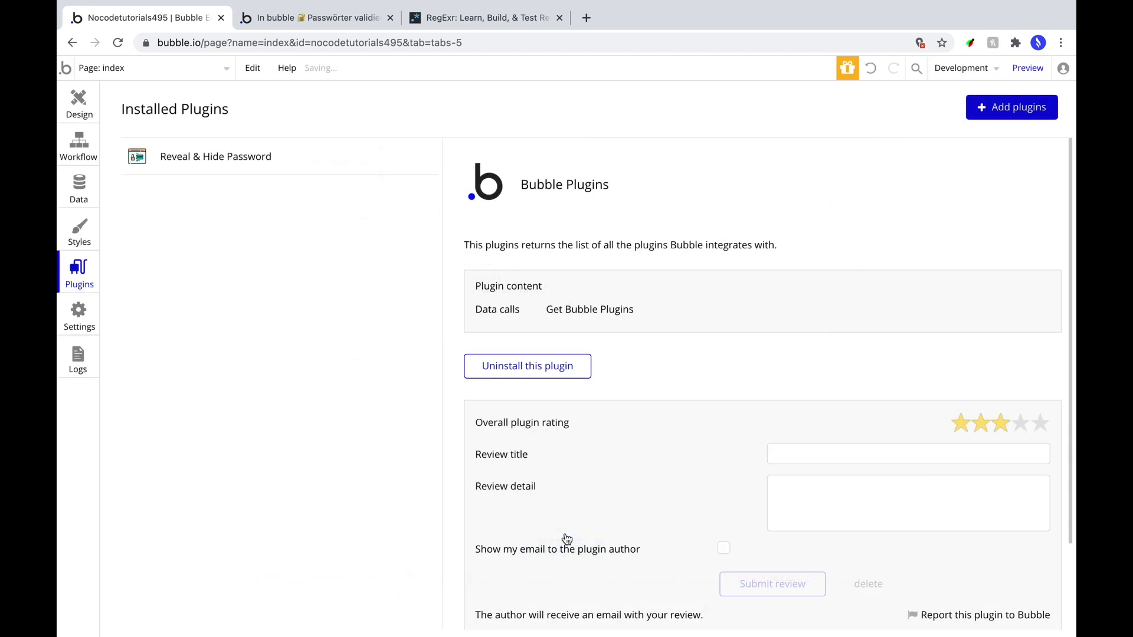
# Place a Reveal element on the index page beside the password card.
pyautogui.click(78, 105)
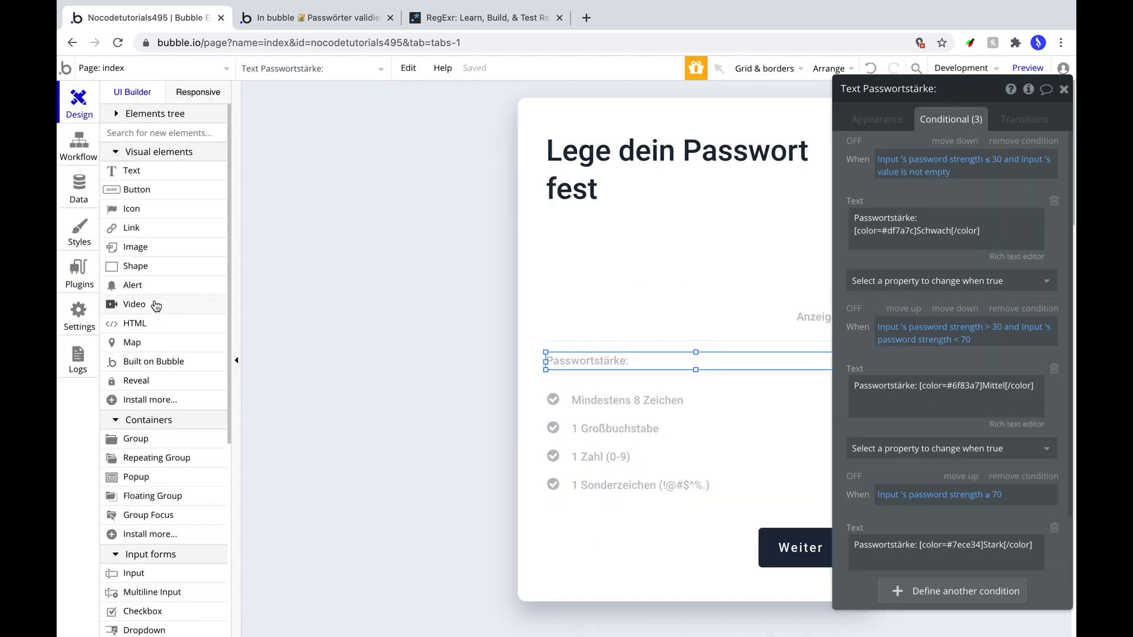
pyautogui.click(138, 381)
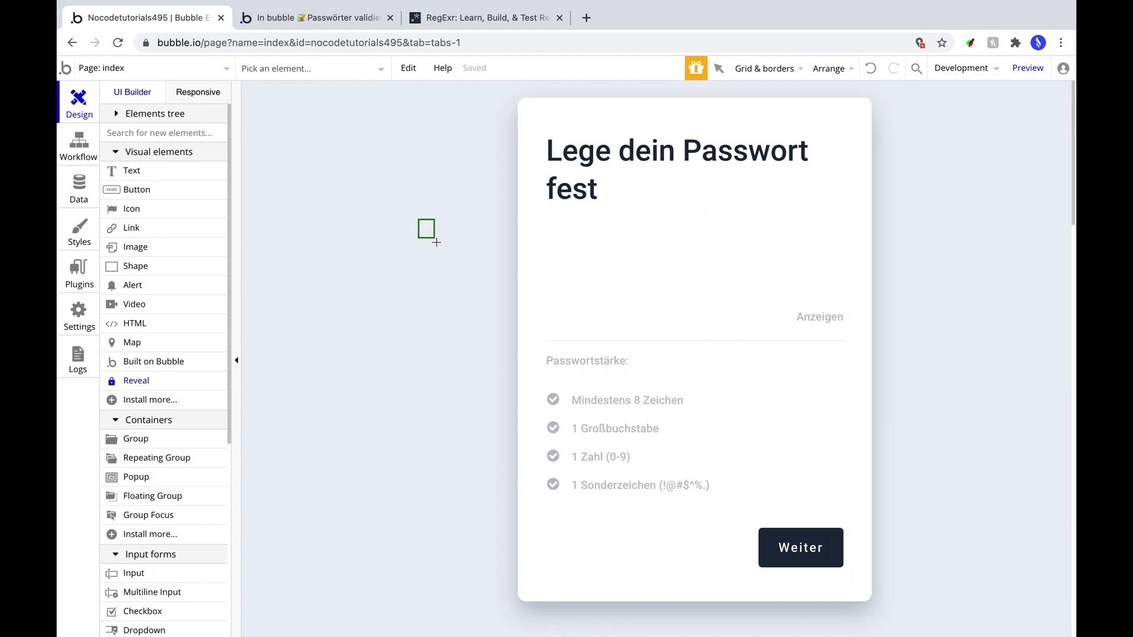
pyautogui.moveTo(440, 240); pyautogui.dragTo(439, 241)
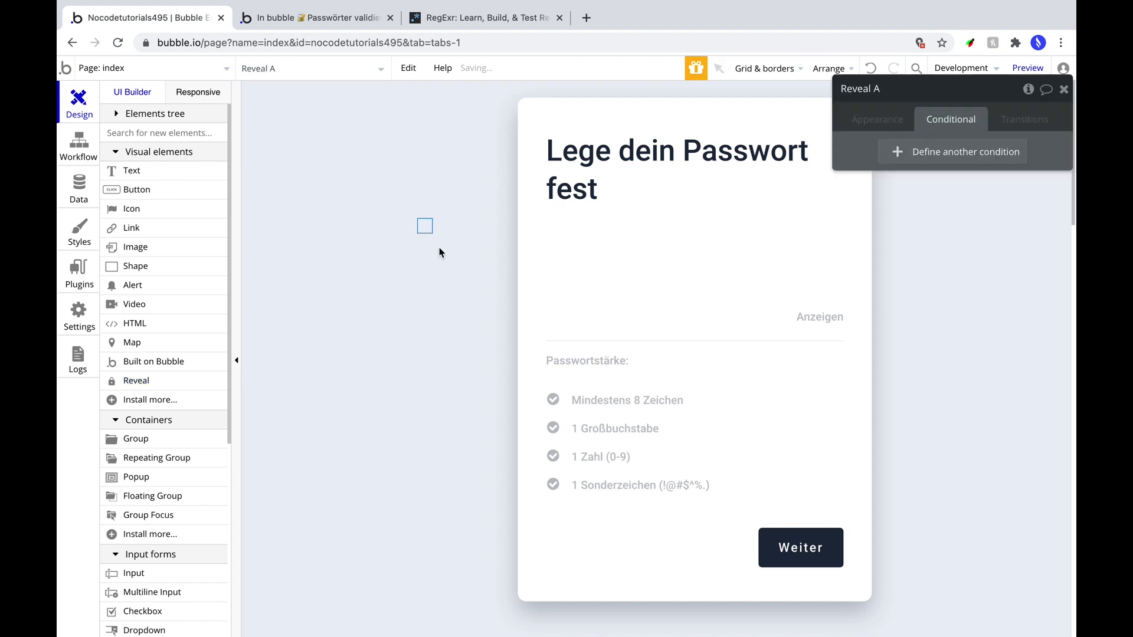
pyautogui.click(874, 120)
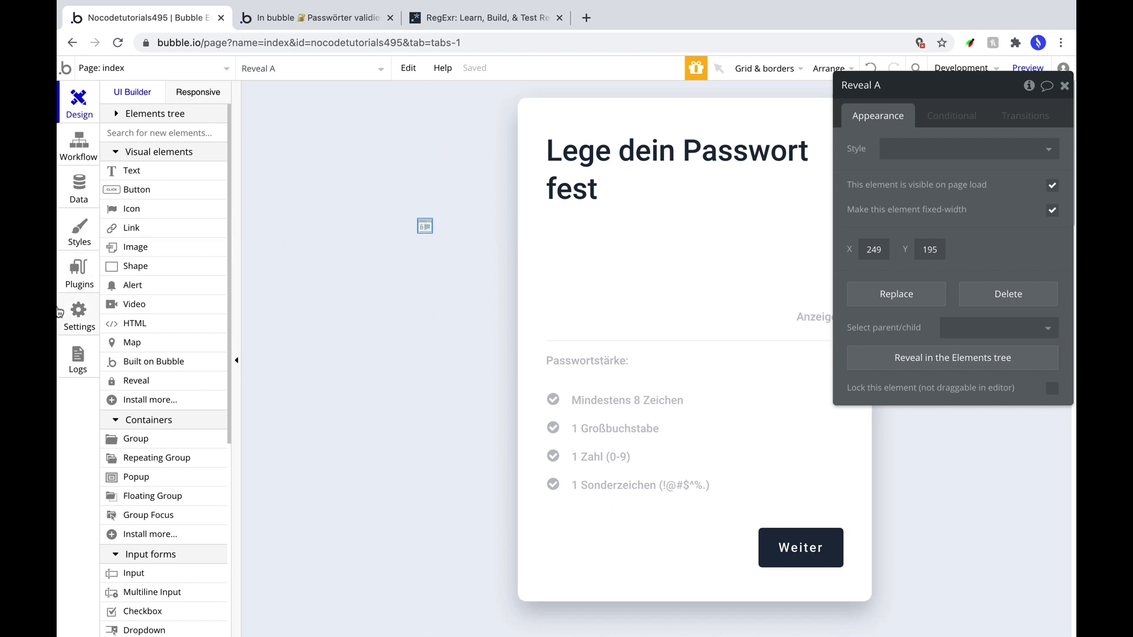
# In General settings, enable the option to add ID attributes to HTML elements.
pyautogui.click(81, 309)
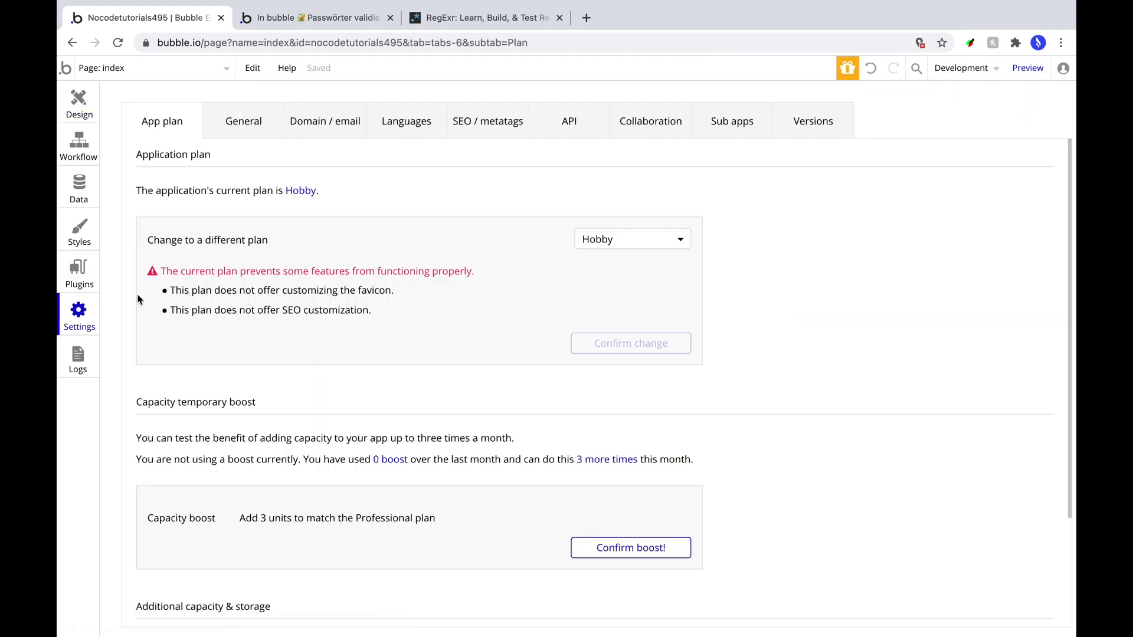
pyautogui.click(236, 121)
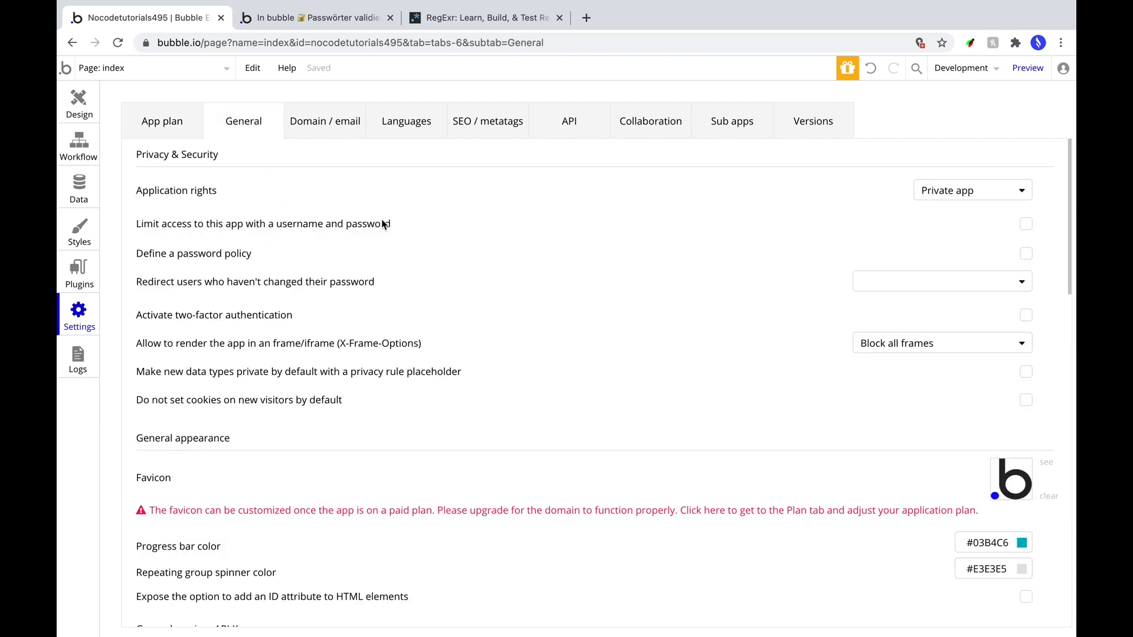
pyautogui.scroll(-3, 383, 227)
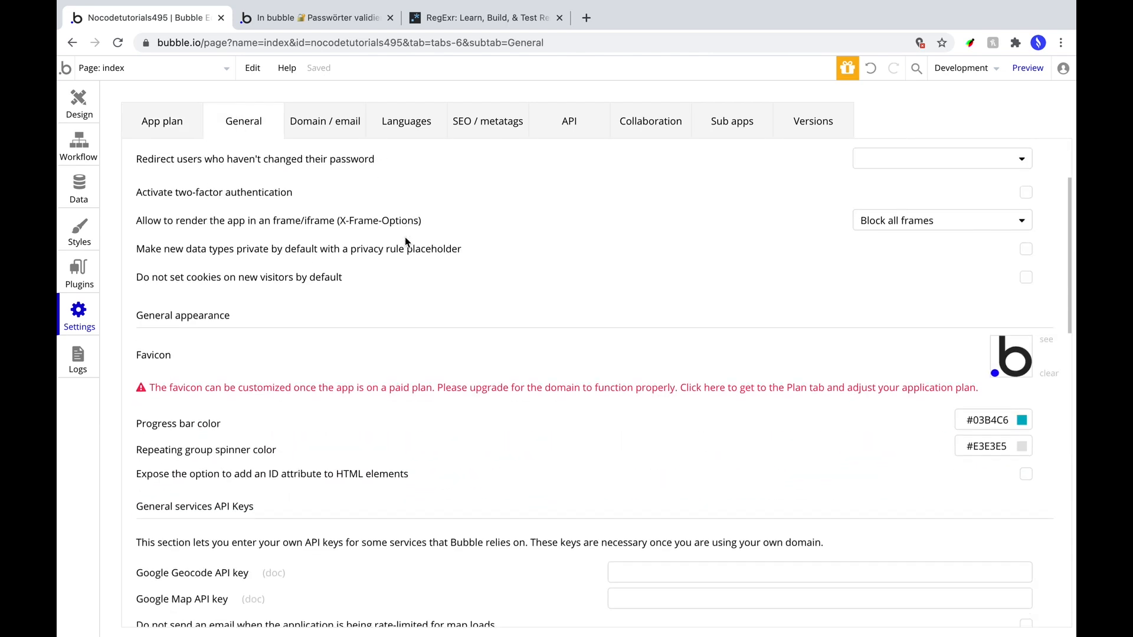
pyautogui.scroll(-4, 406, 242)
pyautogui.scroll(-3, 416, 241)
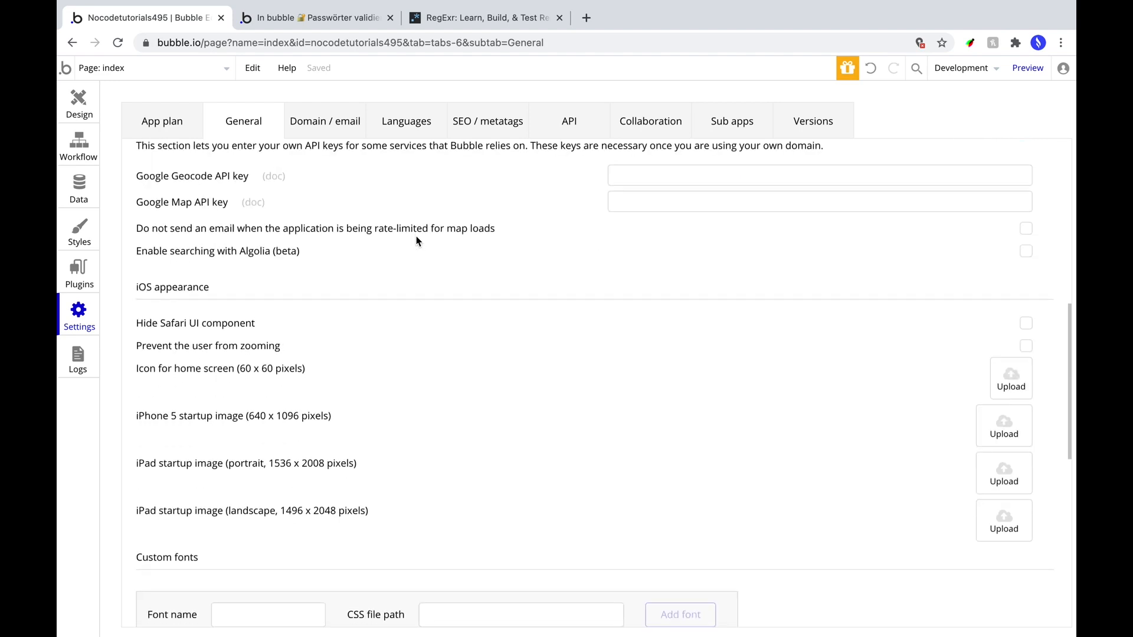
pyautogui.scroll(5, 416, 239)
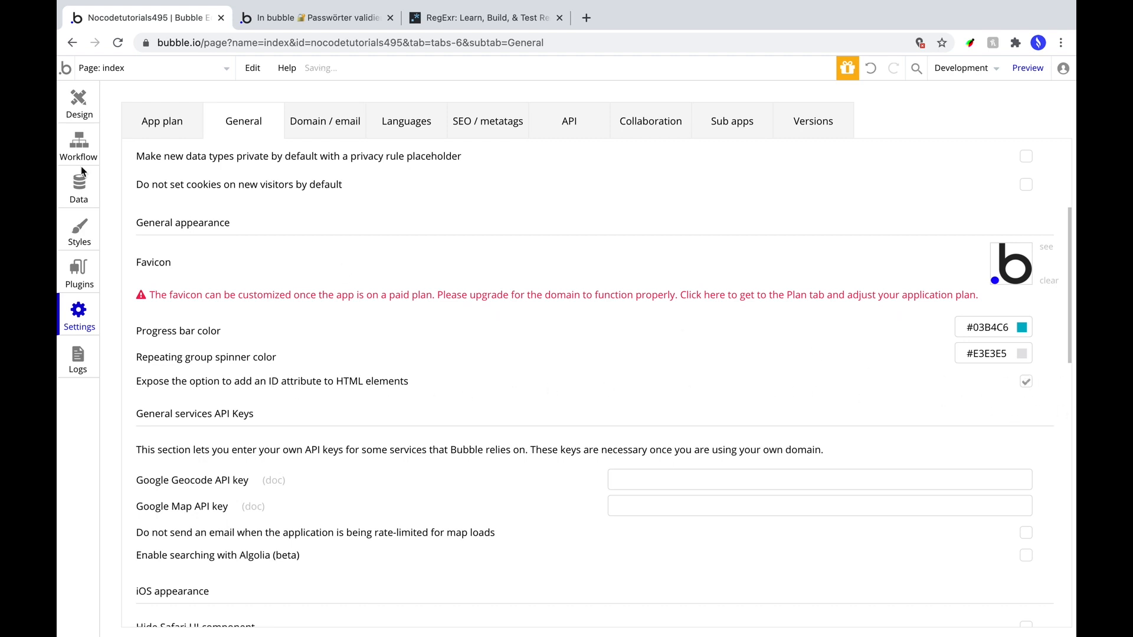
# Back in Design, select the password input field.
pyautogui.click(79, 103)
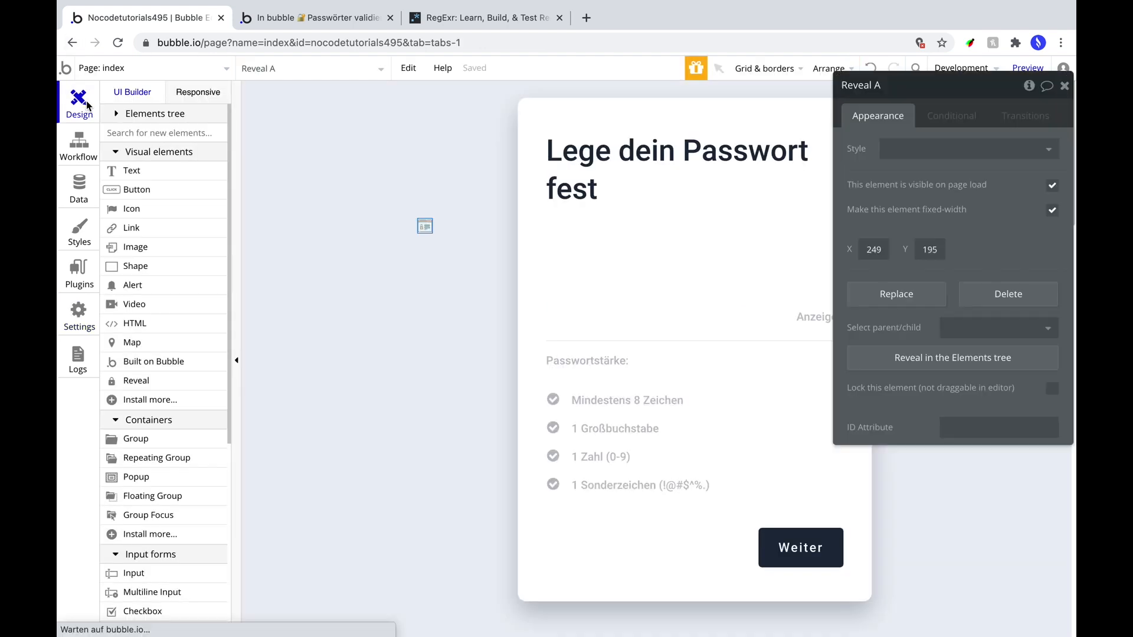
pyautogui.click(597, 321)
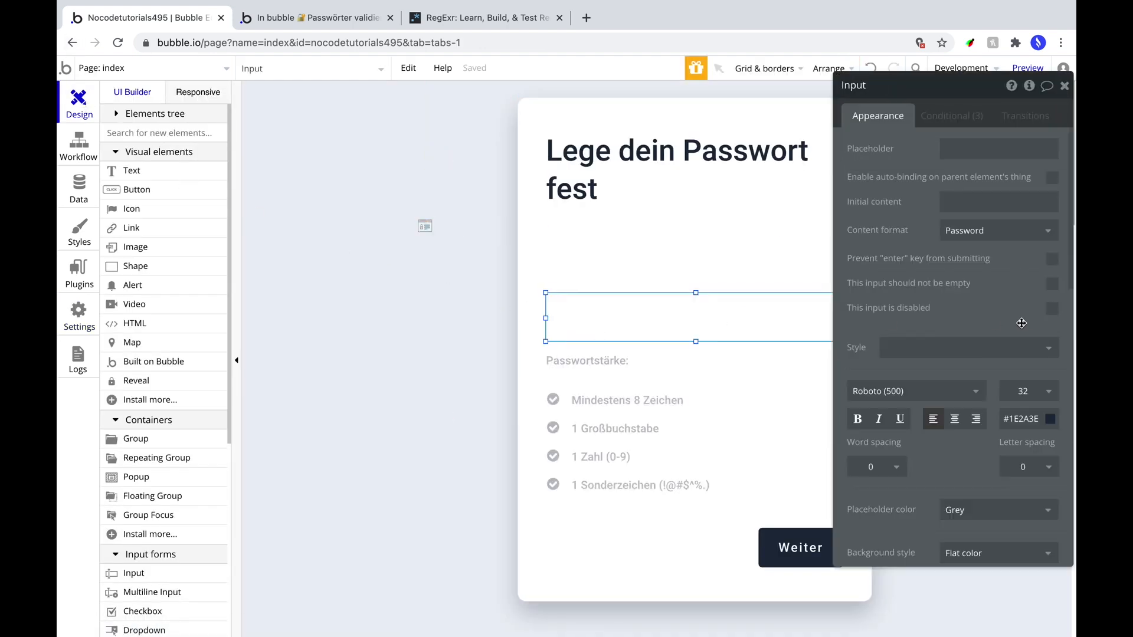
pyautogui.scroll(-10, 981, 328)
# Enter 'passwort' as the password input's ID attribute.
pyautogui.scroll(-4, 981, 327)
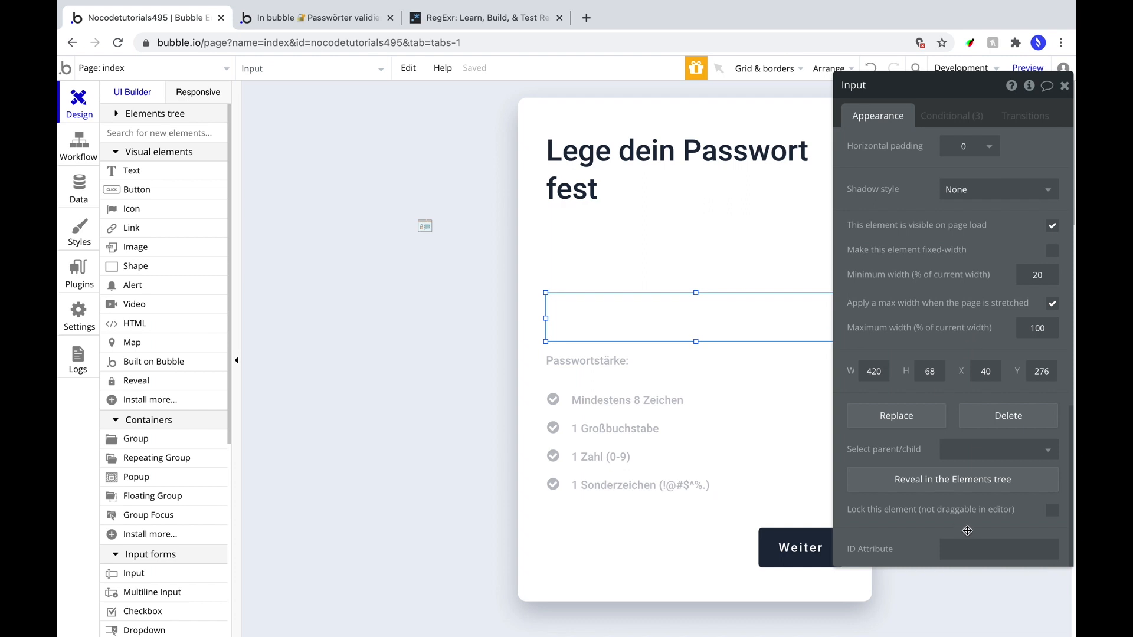
pyautogui.click(968, 548)
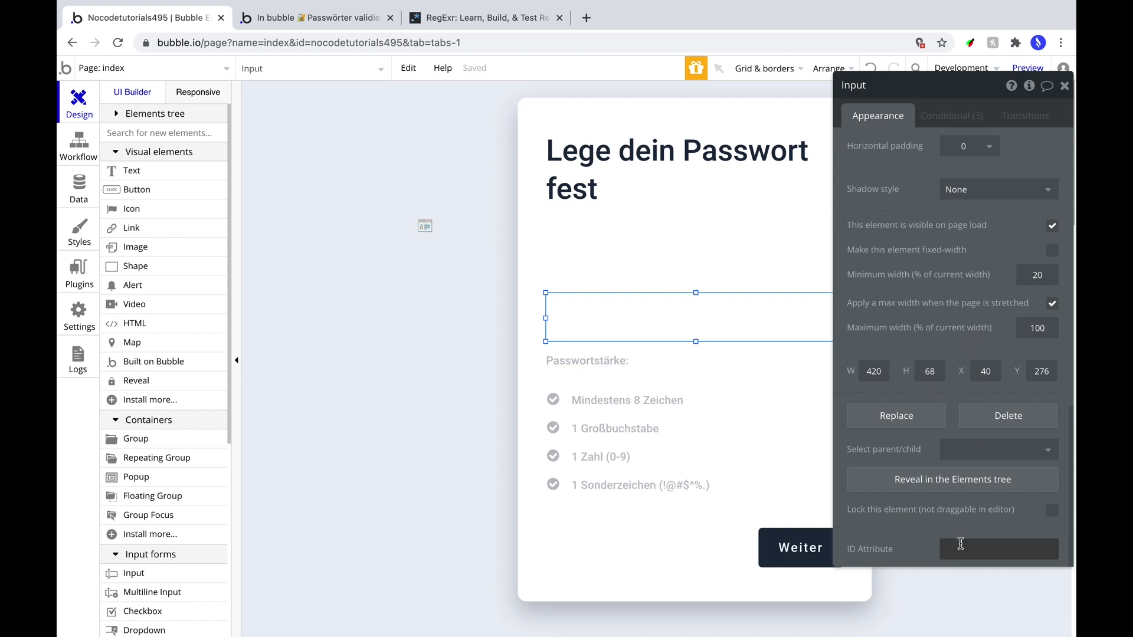
pyautogui.click(948, 549)
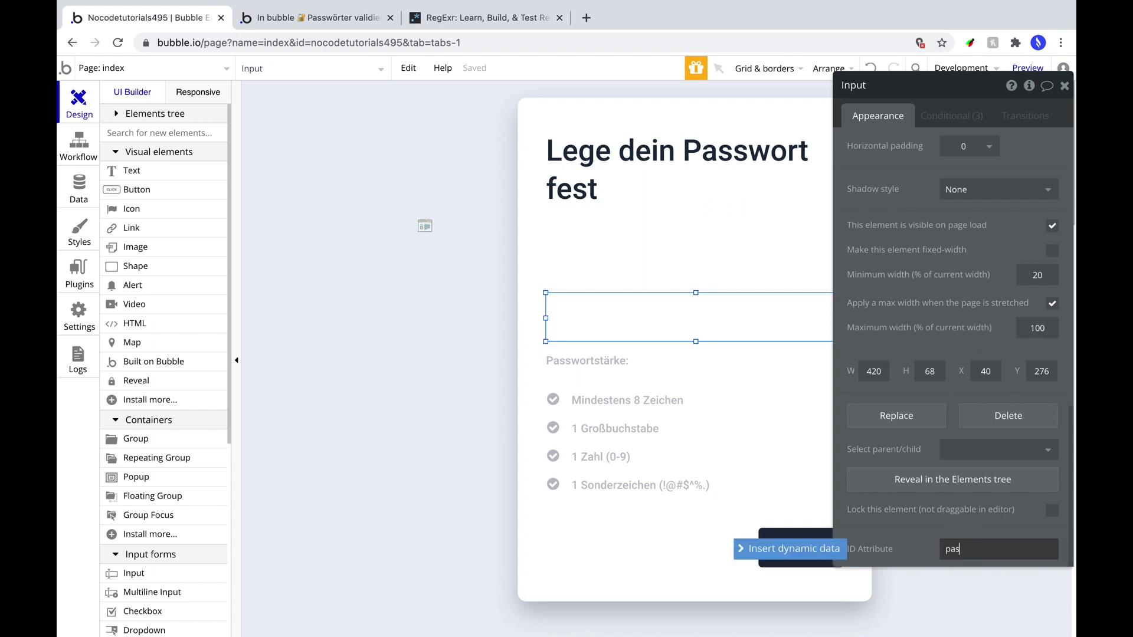
pyautogui.click(1001, 534)
pyautogui.moveTo(901, 86); pyautogui.dragTo(313, 108)
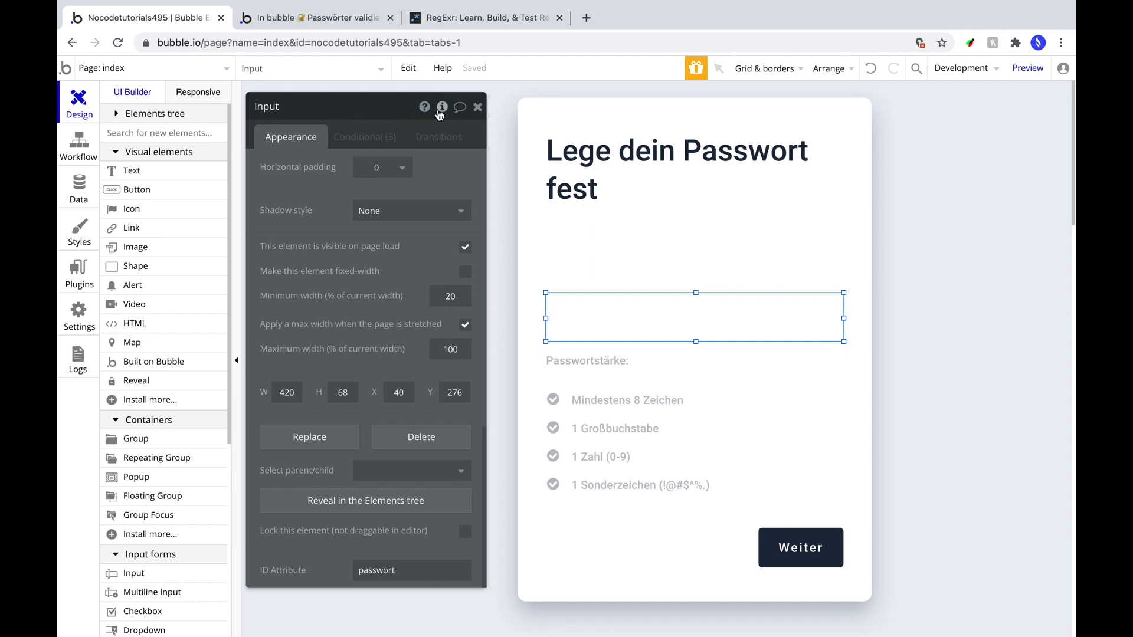
pyautogui.click(440, 110)
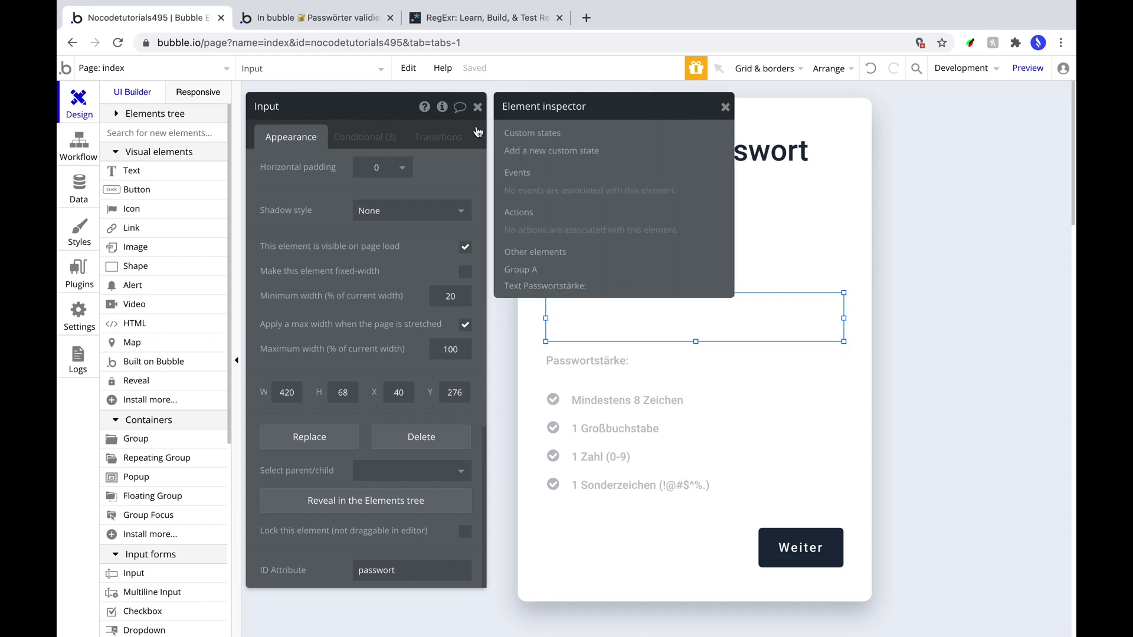
# Create the input's custom state 'Passwort_sichtbar?' of type yes/no with default value no.
pyautogui.click(545, 152)
pyautogui.write('P')
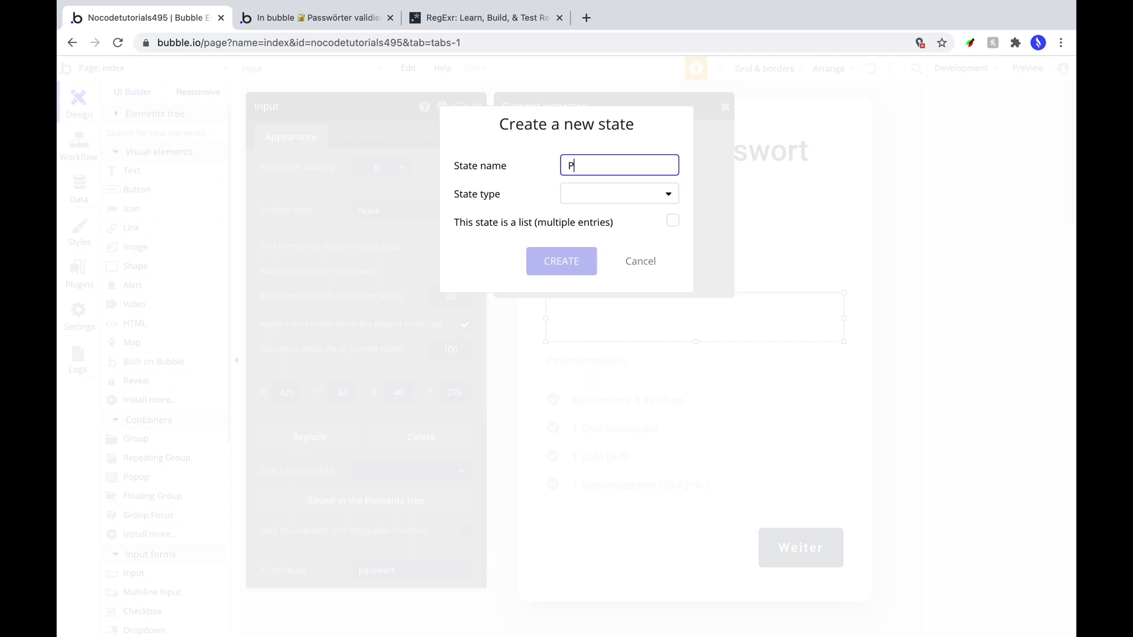
pyautogui.write('asswort_sichtbar?')
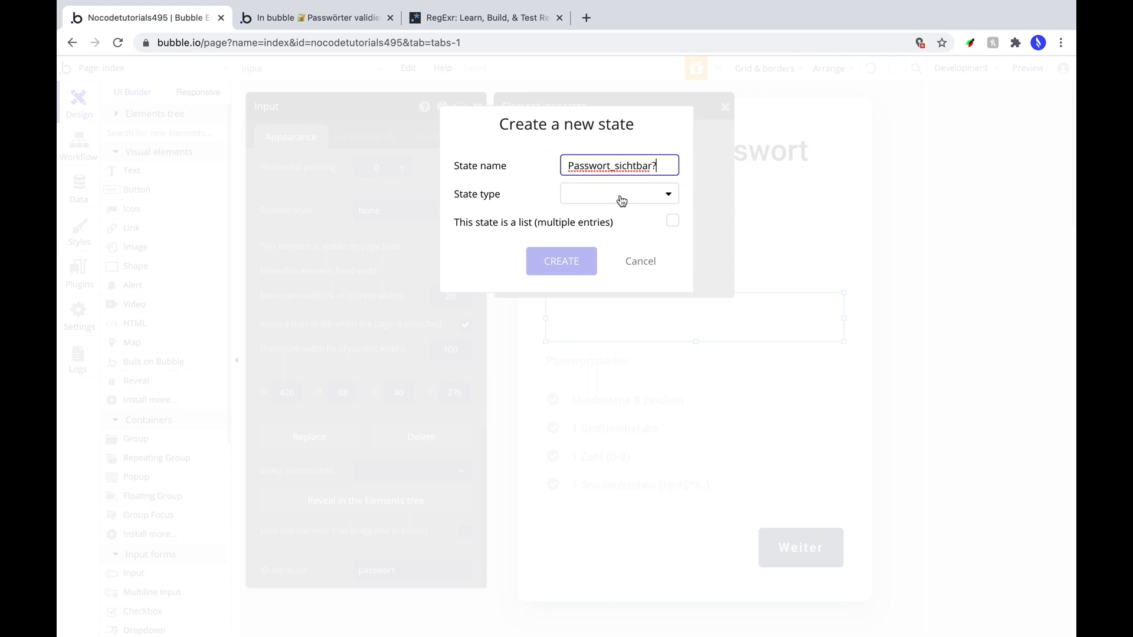
pyautogui.click(621, 201)
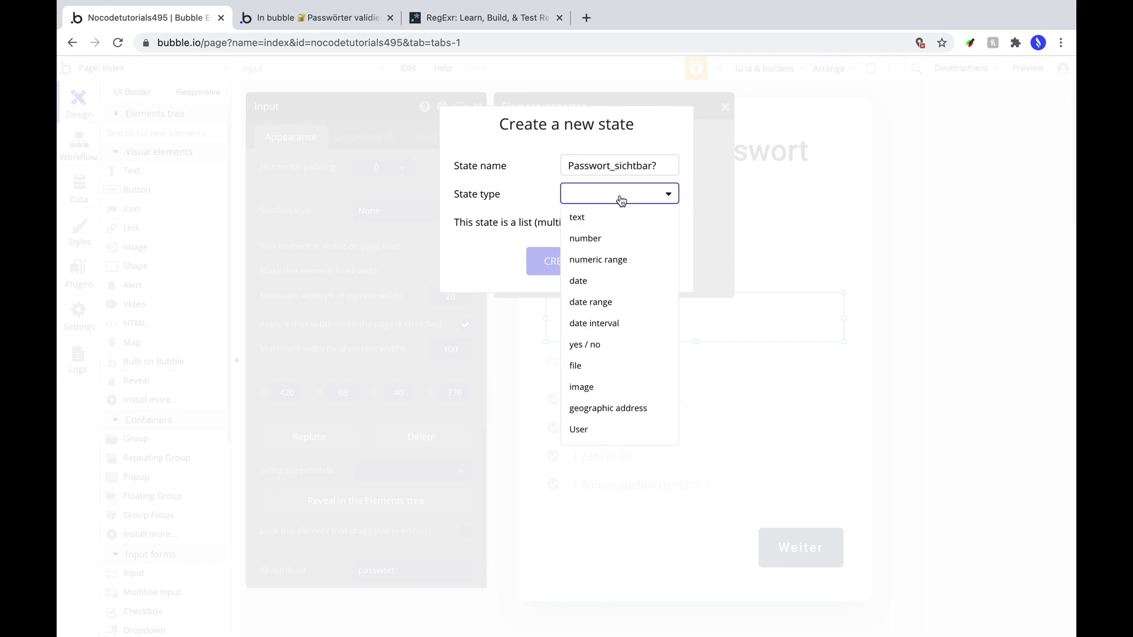
pyautogui.click(602, 345)
pyautogui.click(550, 261)
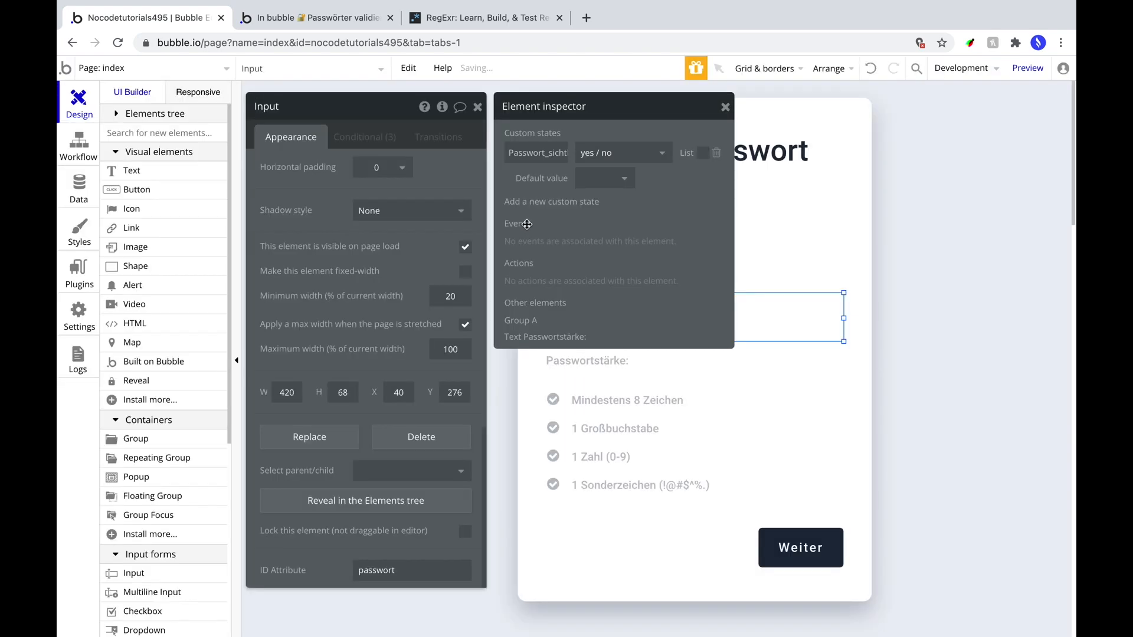
pyautogui.click(596, 180)
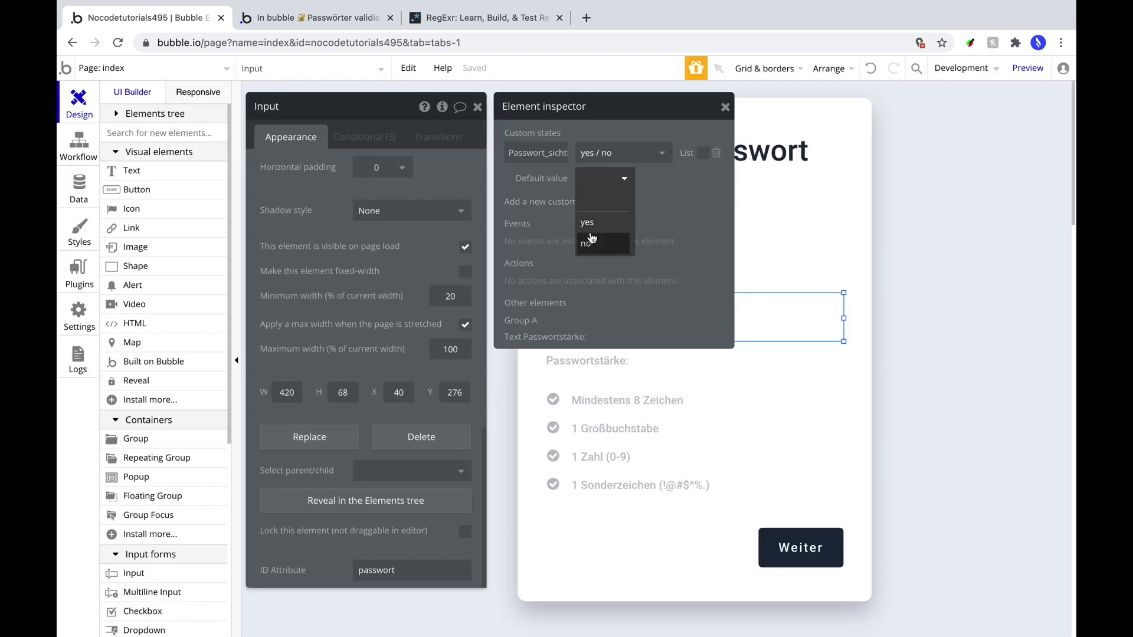
pyautogui.click(591, 232)
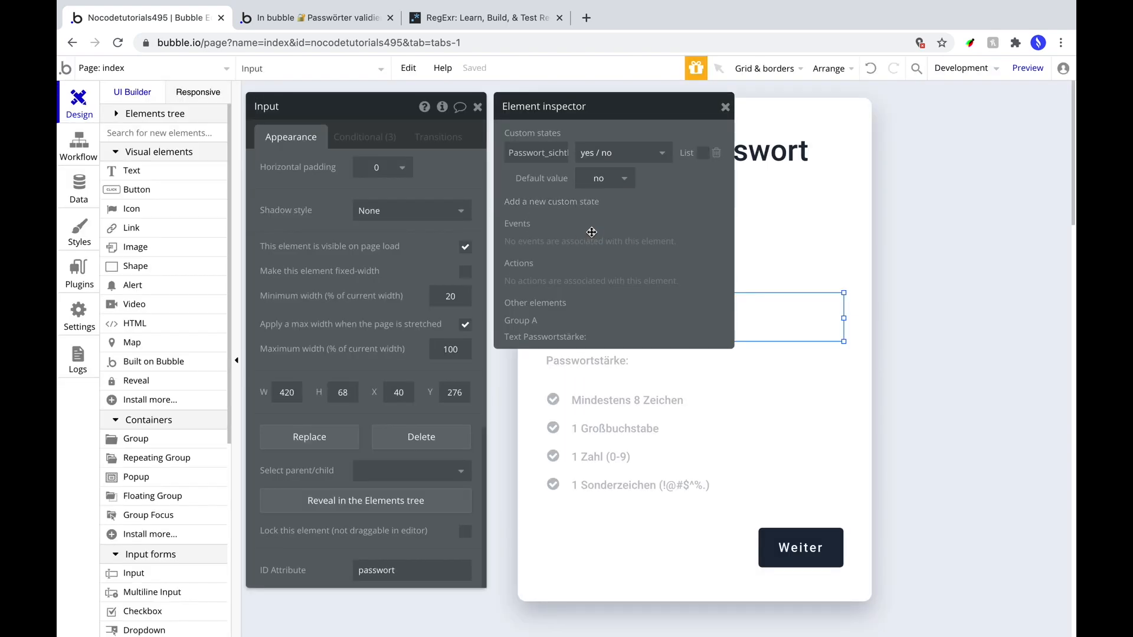
pyautogui.click(966, 255)
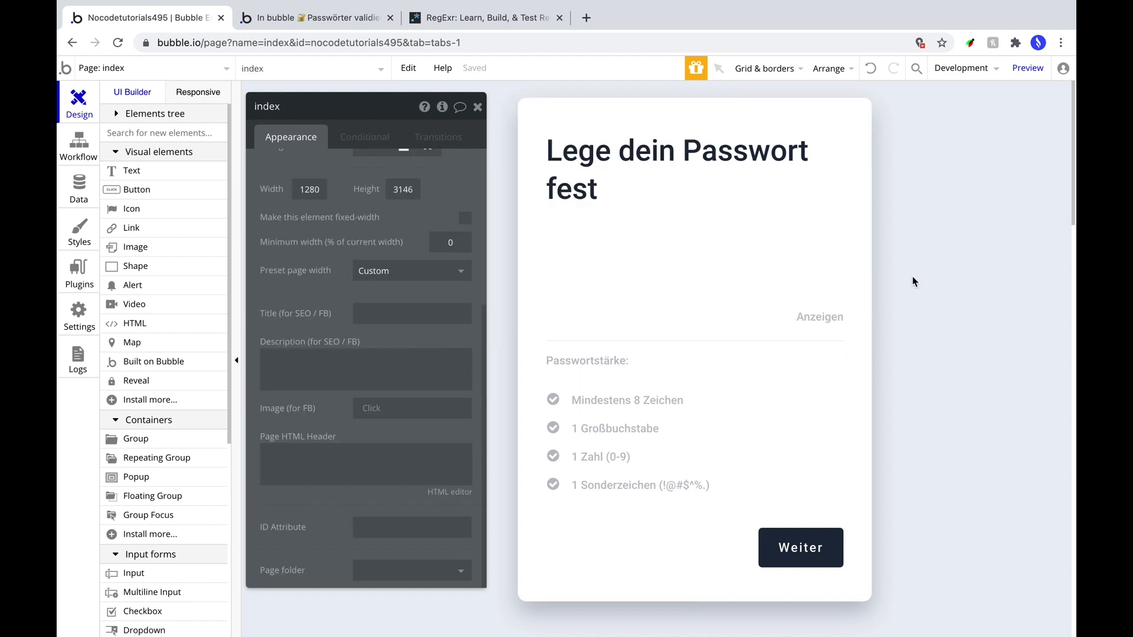
# Give the Anzeigen text a flat white #FFFFFF background.
pyautogui.click(803, 321)
pyautogui.scroll(5, 417, 248)
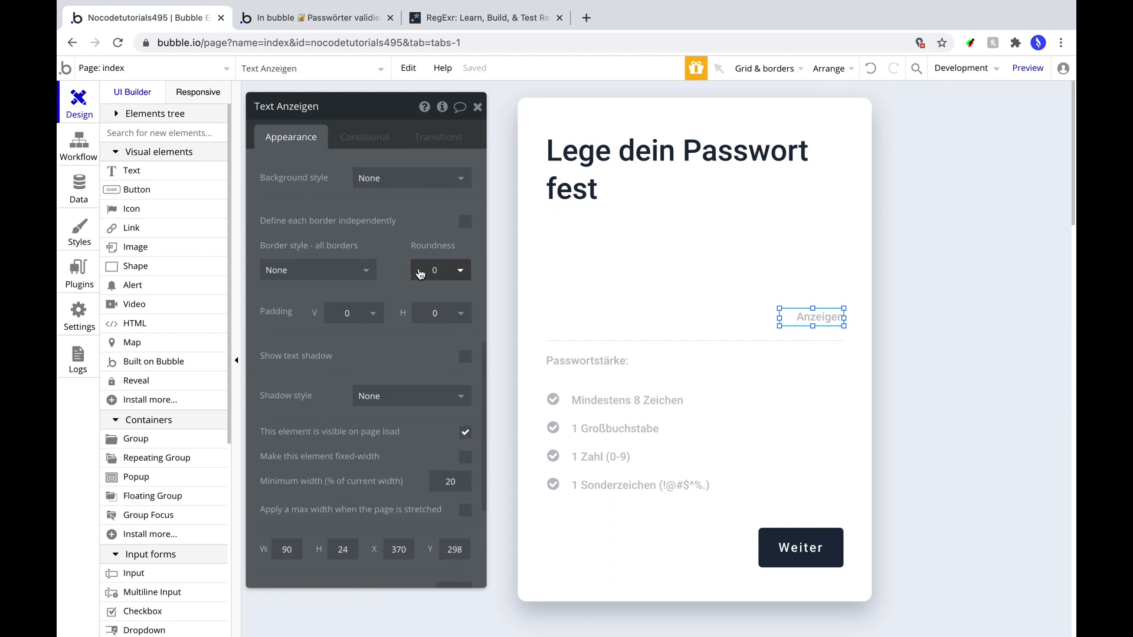
pyautogui.click(413, 190)
pyautogui.click(403, 223)
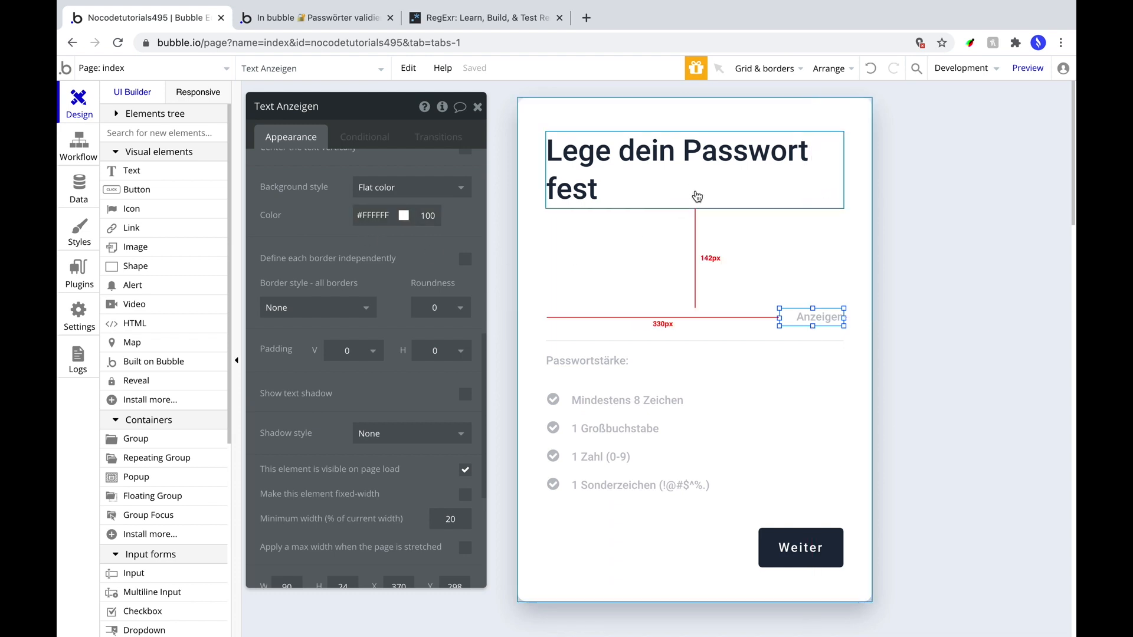
# Bring the Anzeigen text to the front and start its click workflow.
pyautogui.click(826, 69)
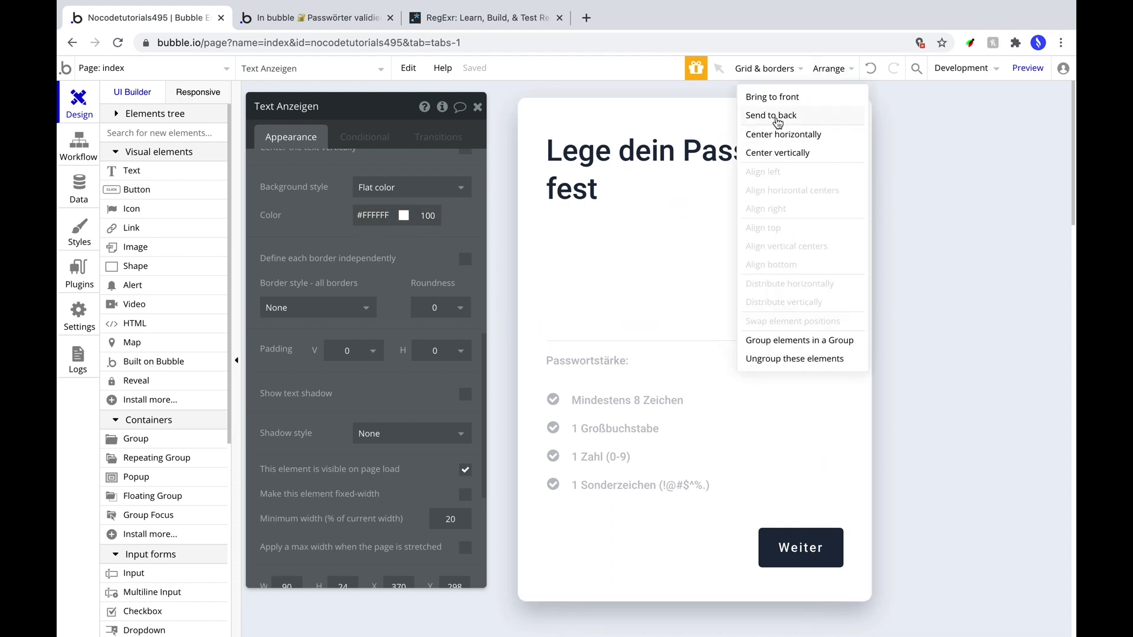
pyautogui.click(773, 106)
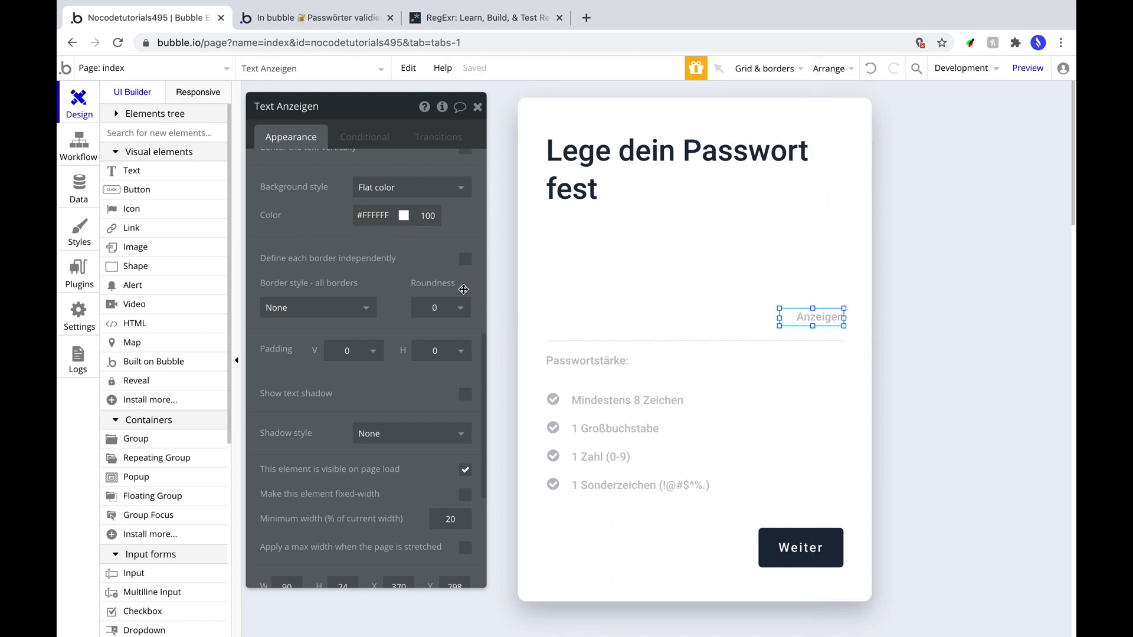
pyautogui.scroll(10, 354, 271)
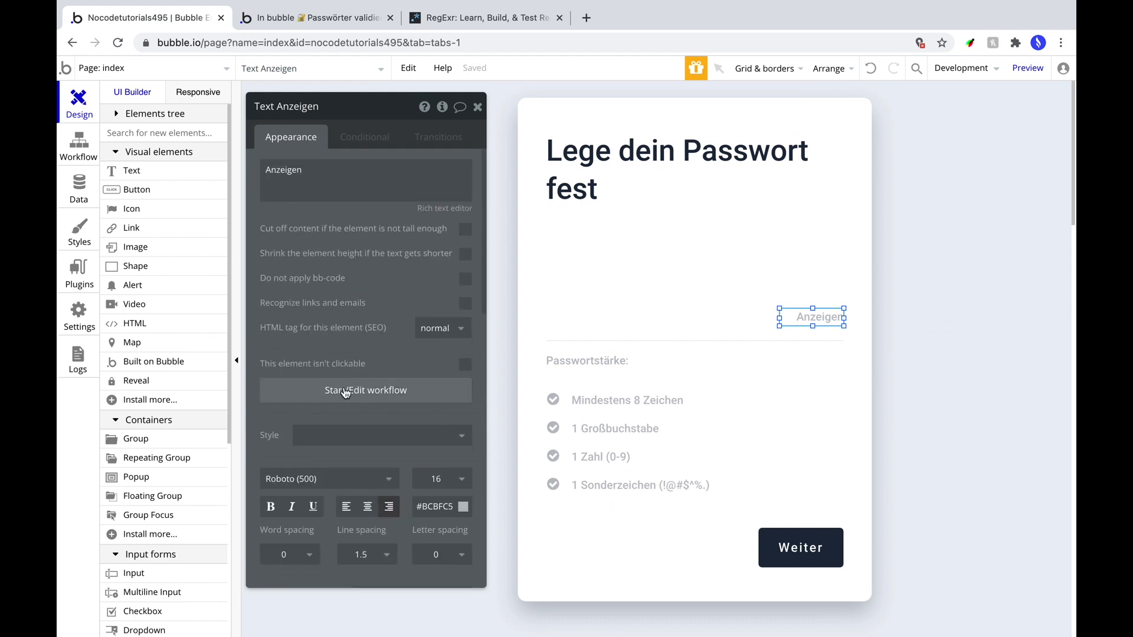
pyautogui.click(348, 391)
# Add a Toggle Reveal A step targeting the id passwort.
pyautogui.click(232, 253)
pyautogui.moveTo(229, 437)
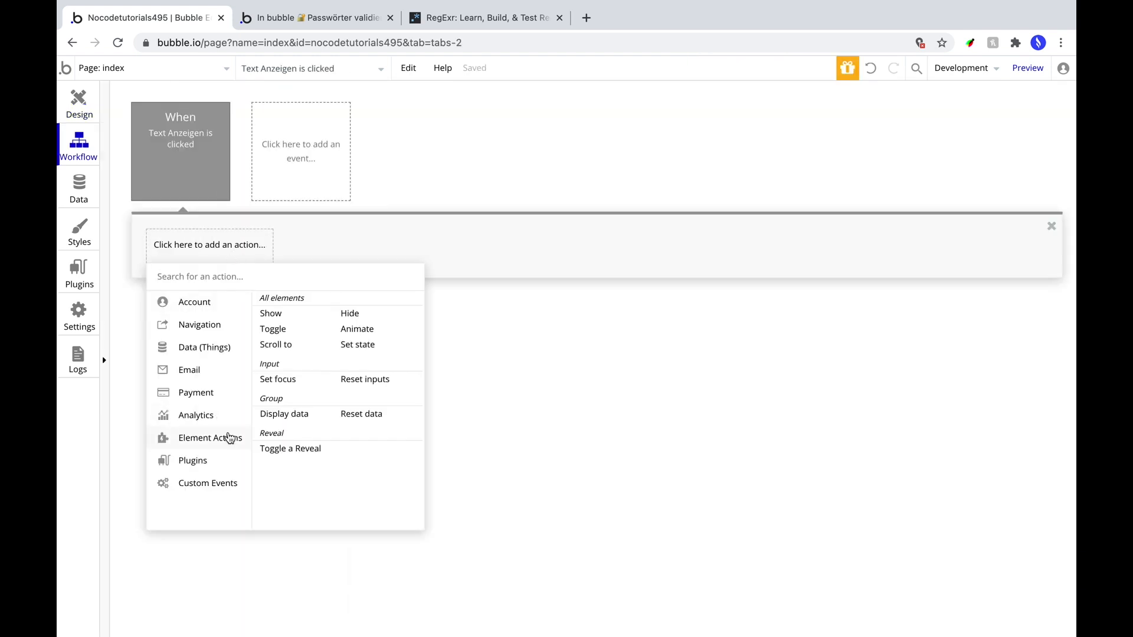
pyautogui.click(287, 451)
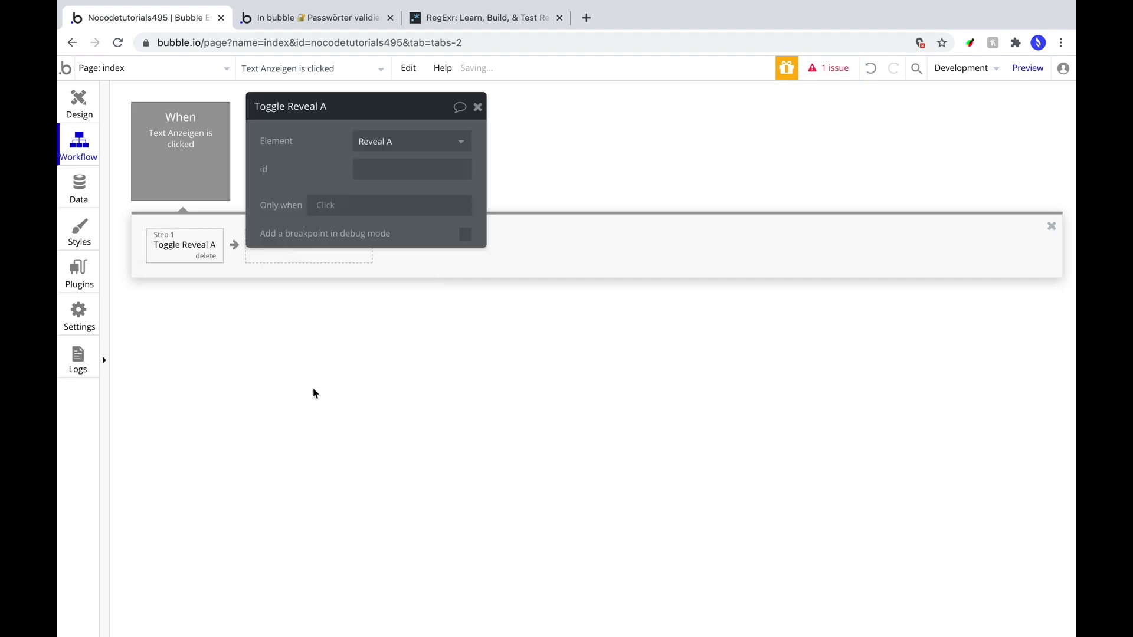
pyautogui.click(398, 170)
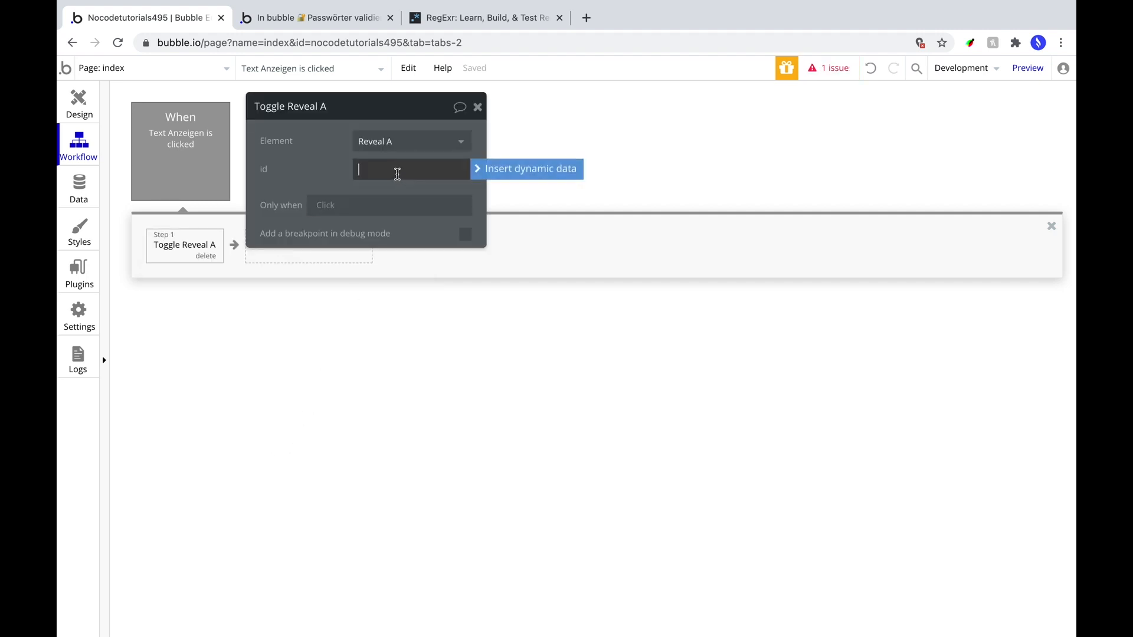
pyautogui.click(377, 171)
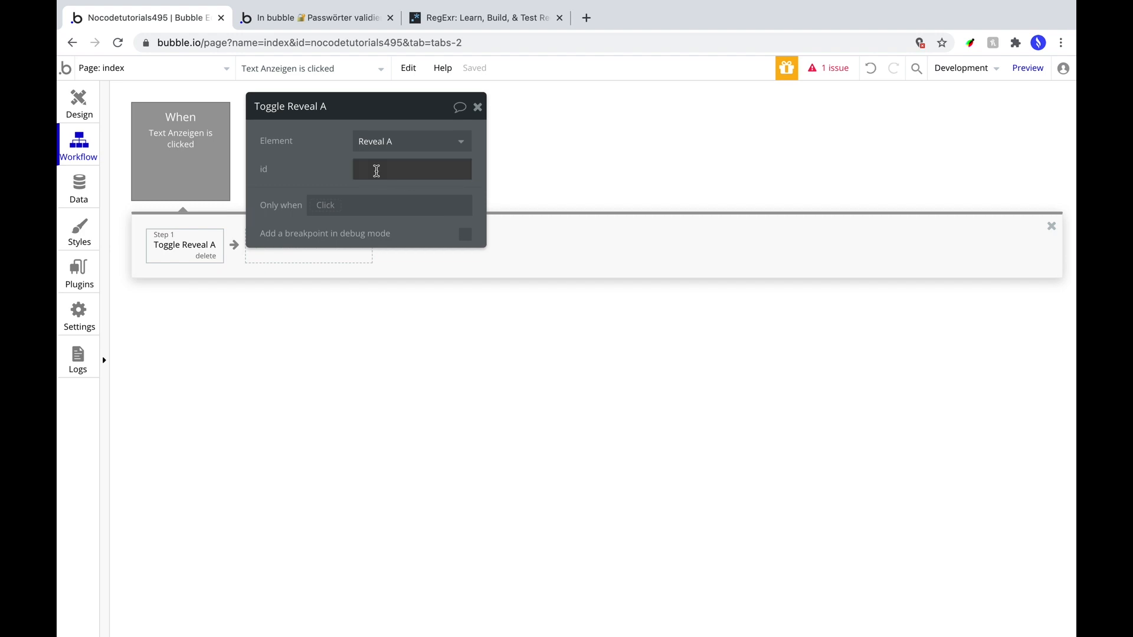
pyautogui.click(377, 171)
pyautogui.write('ap')
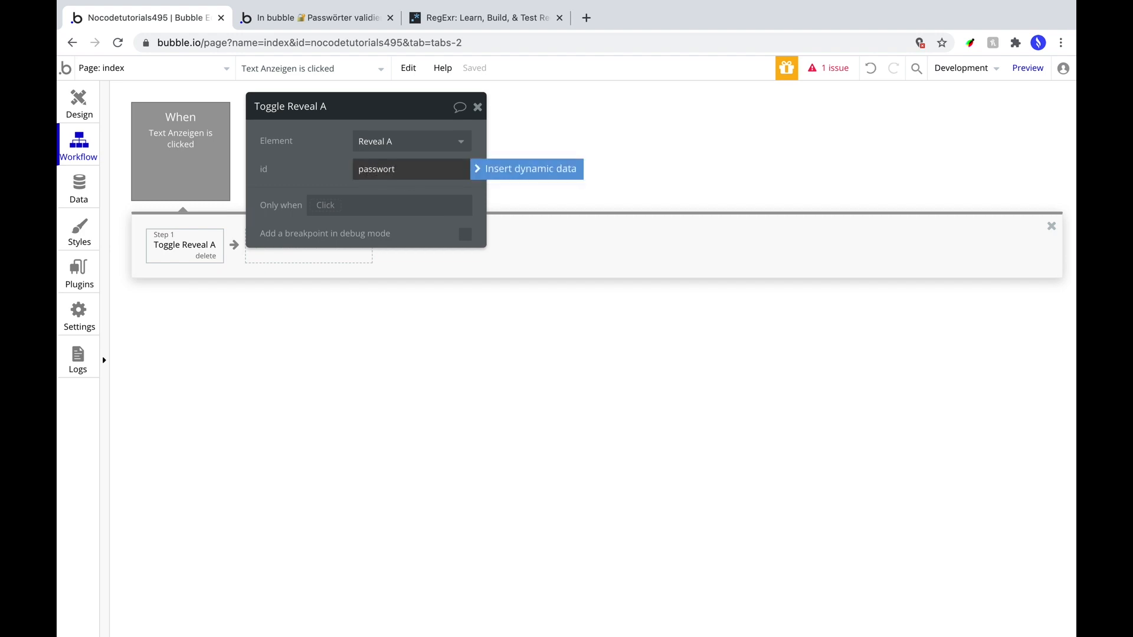
pyautogui.click(297, 327)
# Add a Set state step setting the Input's Passwort_sichtbar? to yes.
pyautogui.click(274, 263)
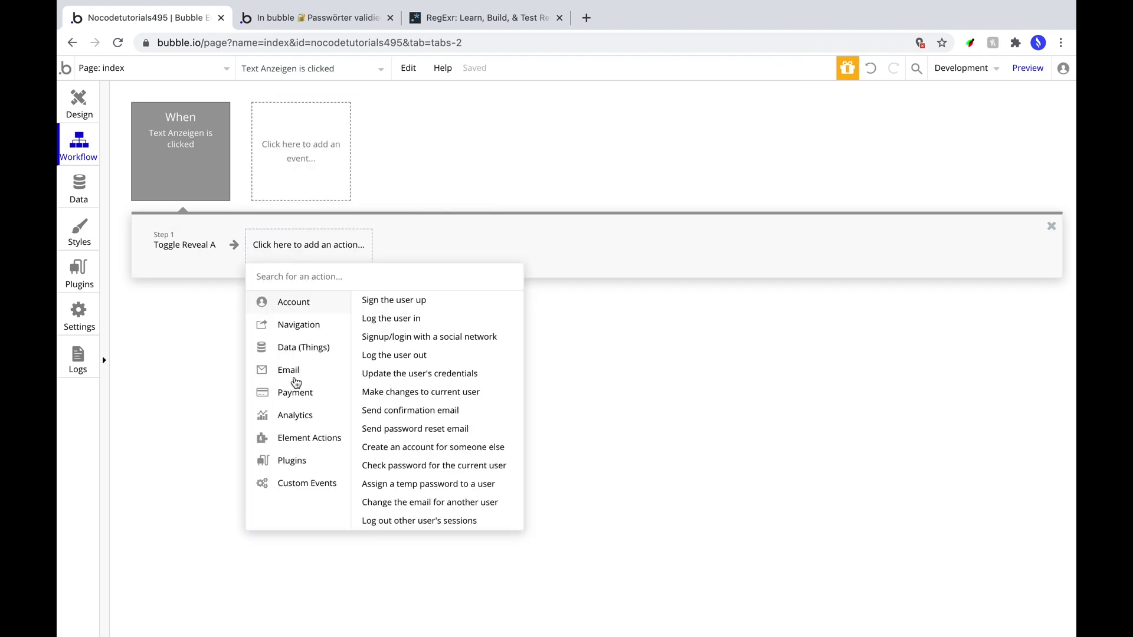
pyautogui.moveTo(307, 441)
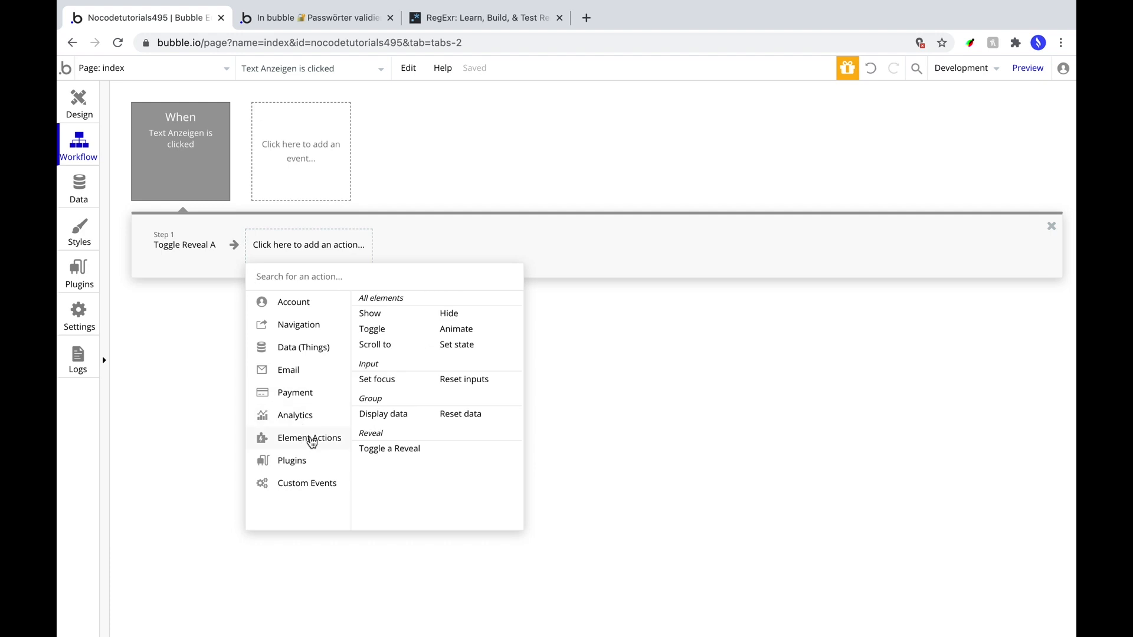
pyautogui.write('set st')
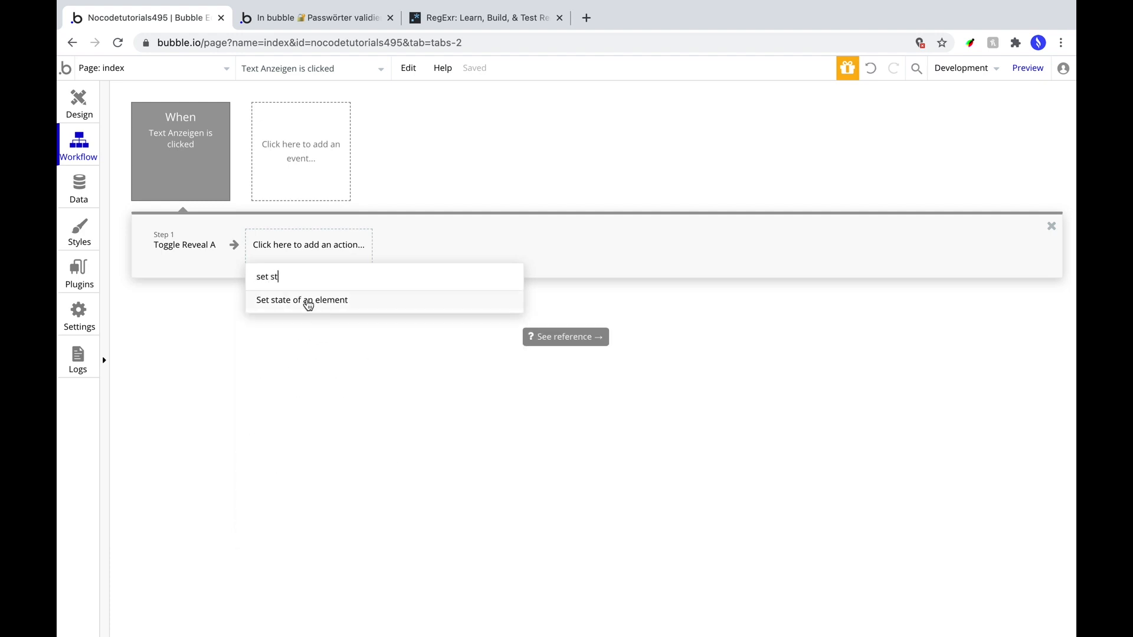
pyautogui.click(308, 302)
pyautogui.click(392, 142)
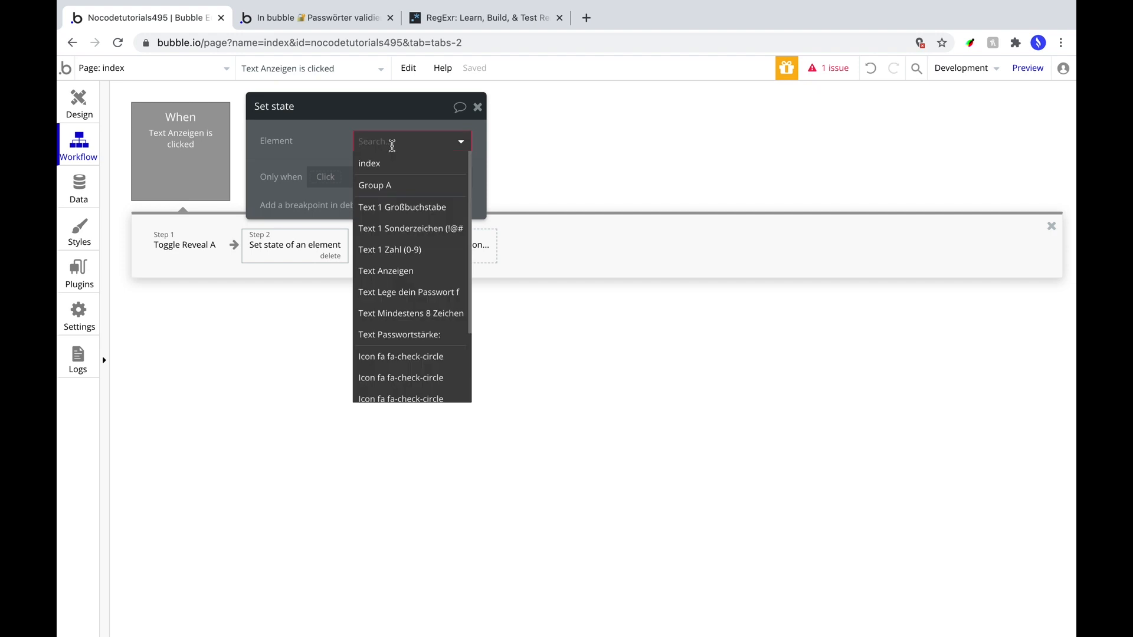
pyautogui.scroll(-3, 407, 277)
pyautogui.click(384, 367)
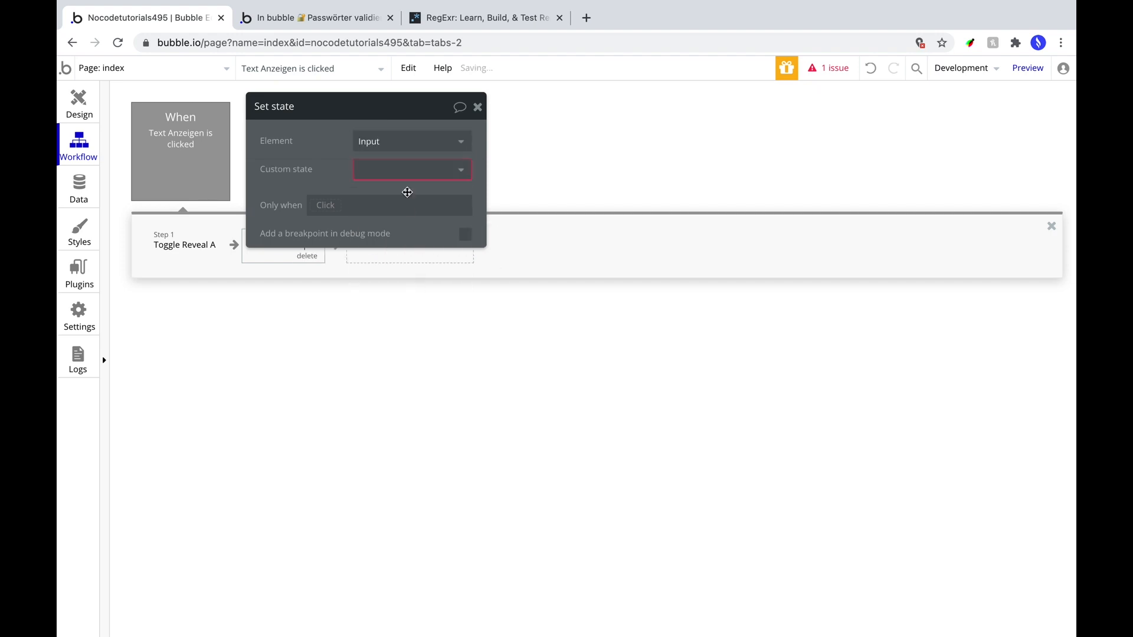
pyautogui.click(403, 179)
pyautogui.click(386, 193)
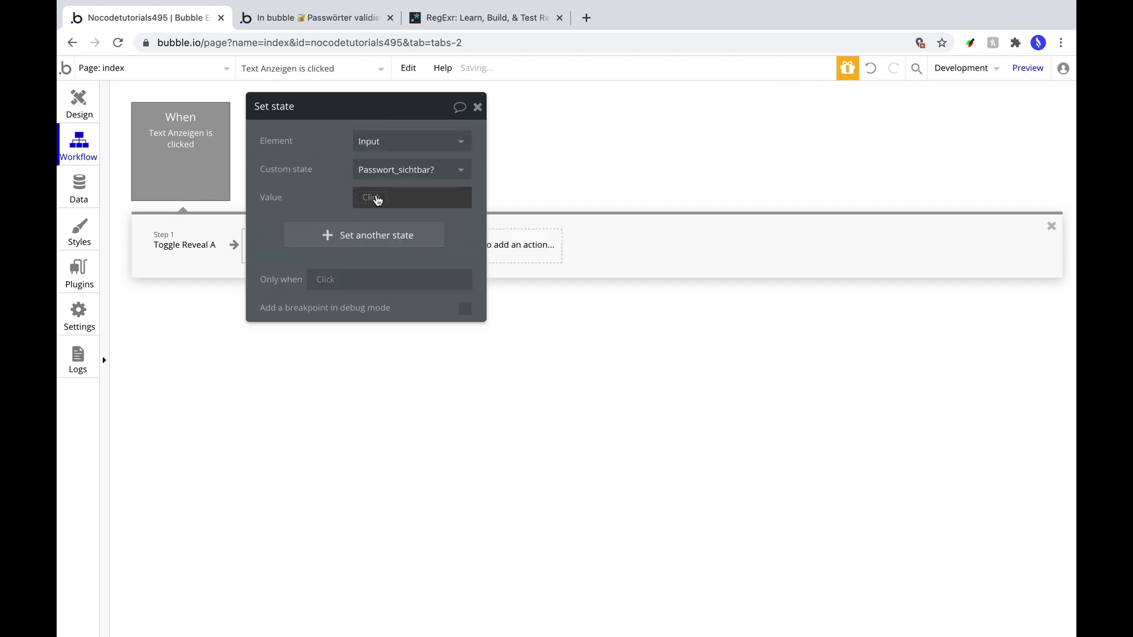
pyautogui.click(378, 200)
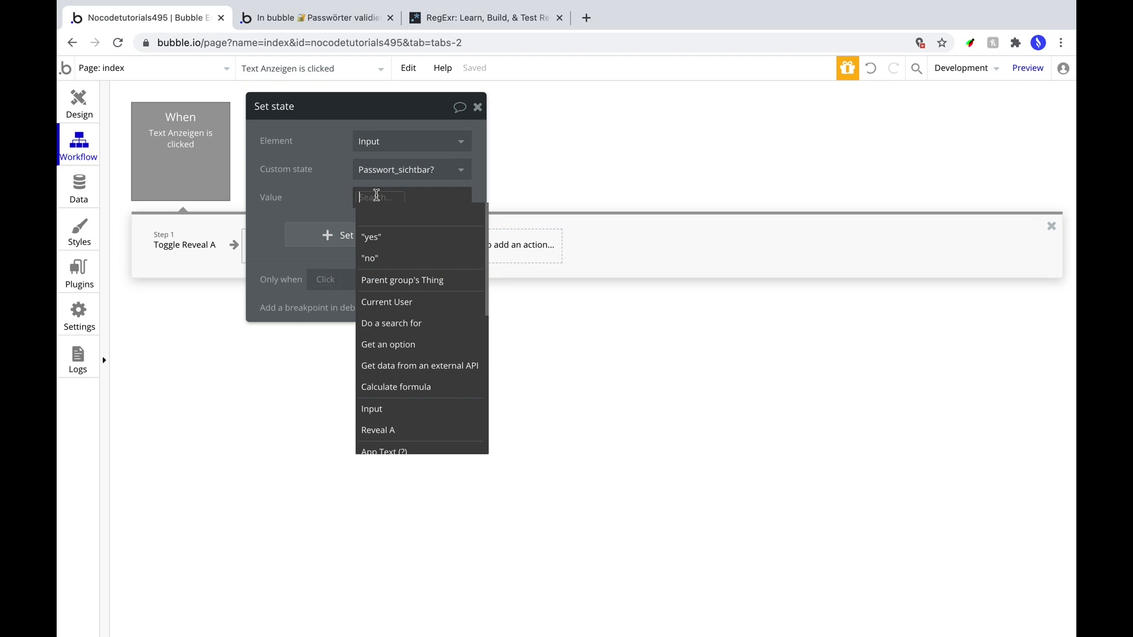
pyautogui.click(379, 234)
pyautogui.moveTo(325, 194); pyautogui.dragTo(615, 216)
pyautogui.click(176, 127)
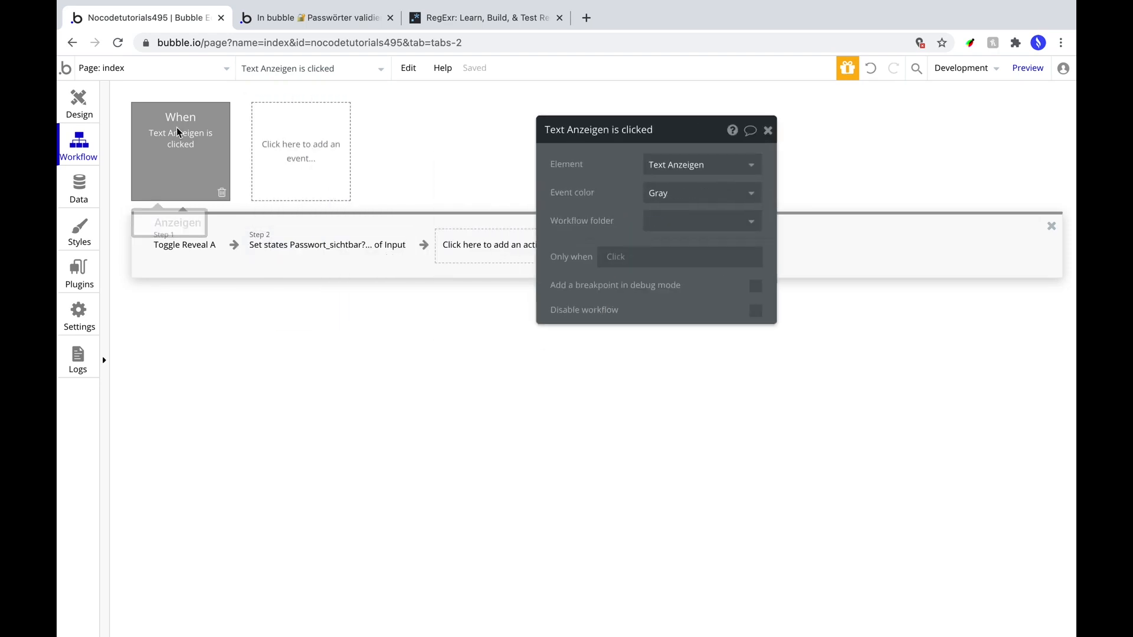
# Colour the first Anzeigen click event red and run it only when Passwort_sichtbar? is "no".
pyautogui.click(660, 196)
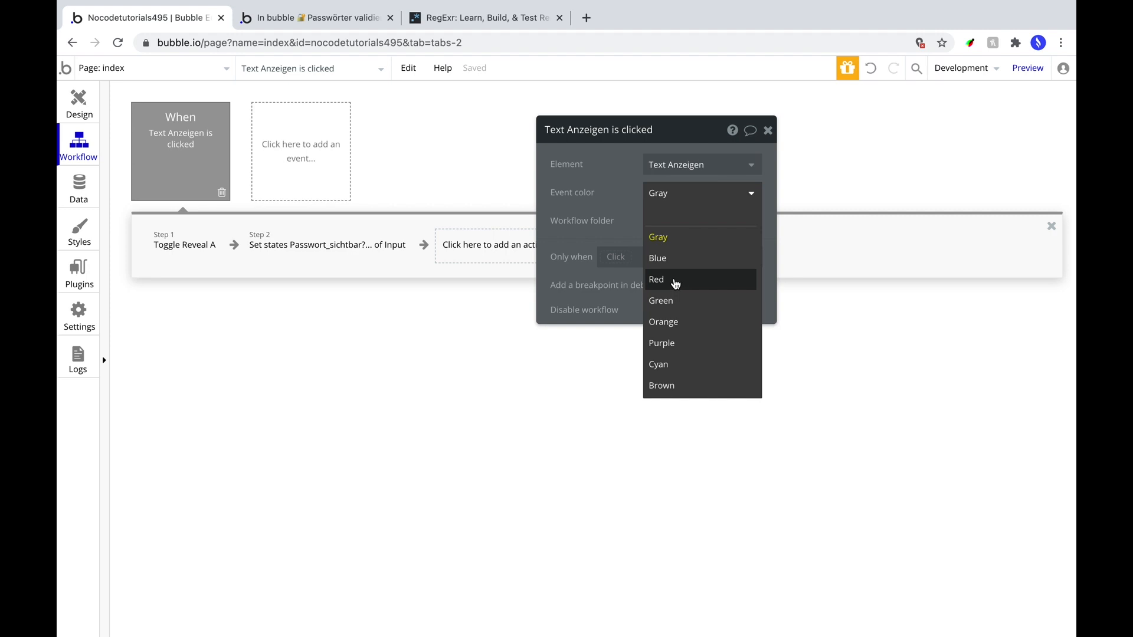
pyautogui.click(676, 280)
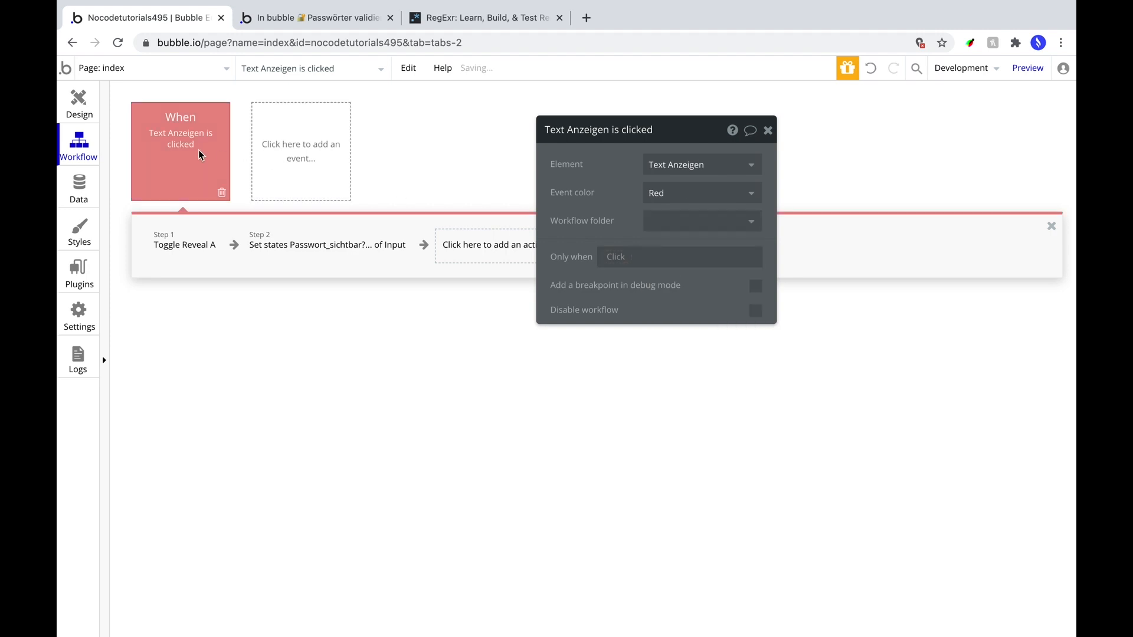
pyautogui.click(617, 258)
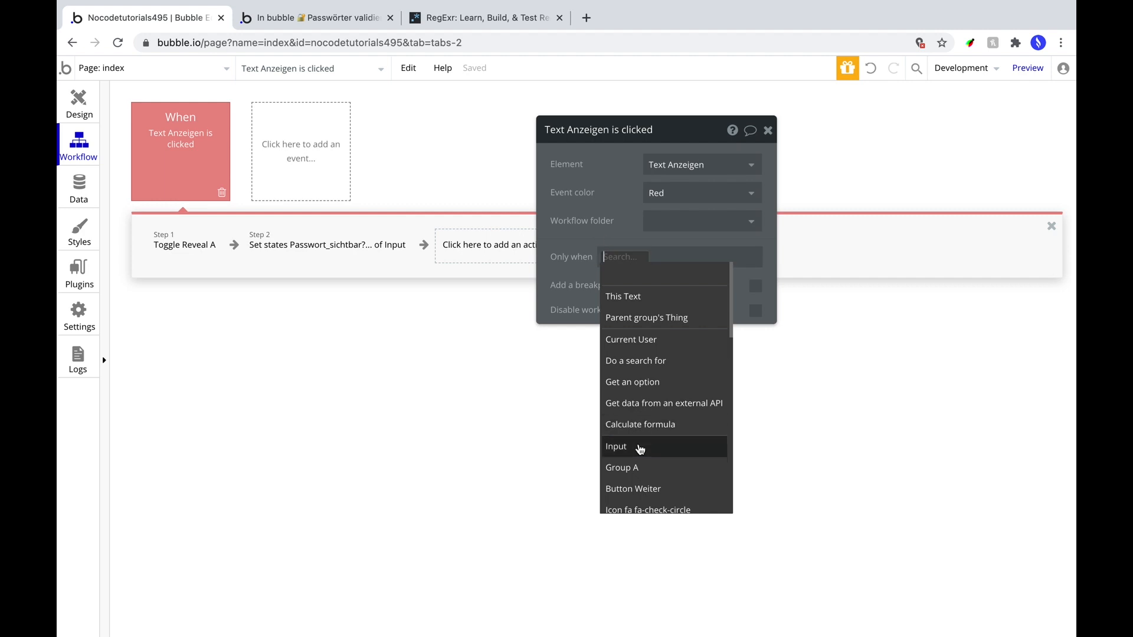
pyautogui.click(619, 447)
pyautogui.click(677, 402)
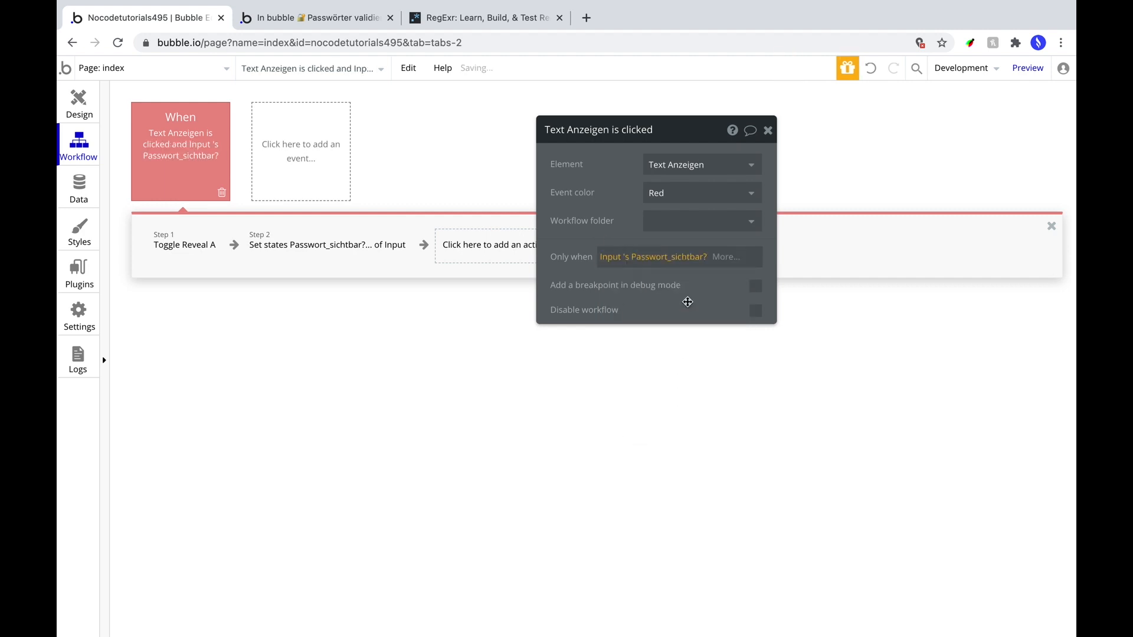
pyautogui.click(720, 258)
pyautogui.click(730, 319)
# Review the event's two steps, then copy and paste it as a duplicate event.
pyautogui.click(192, 247)
pyautogui.click(354, 248)
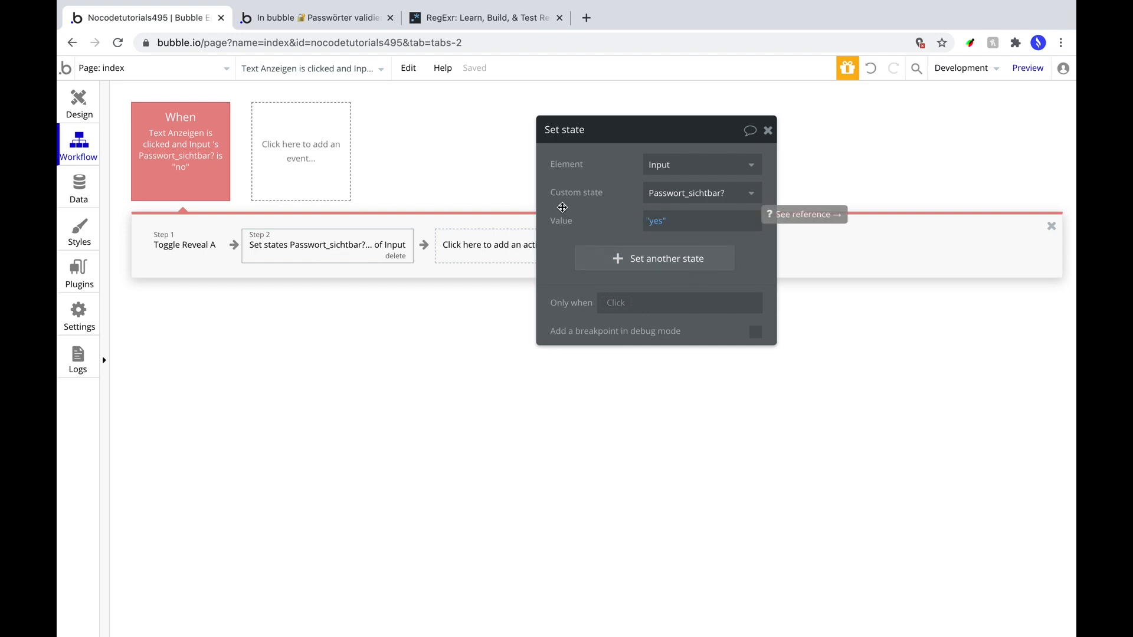
pyautogui.rightClick(190, 141)
pyautogui.click(233, 213)
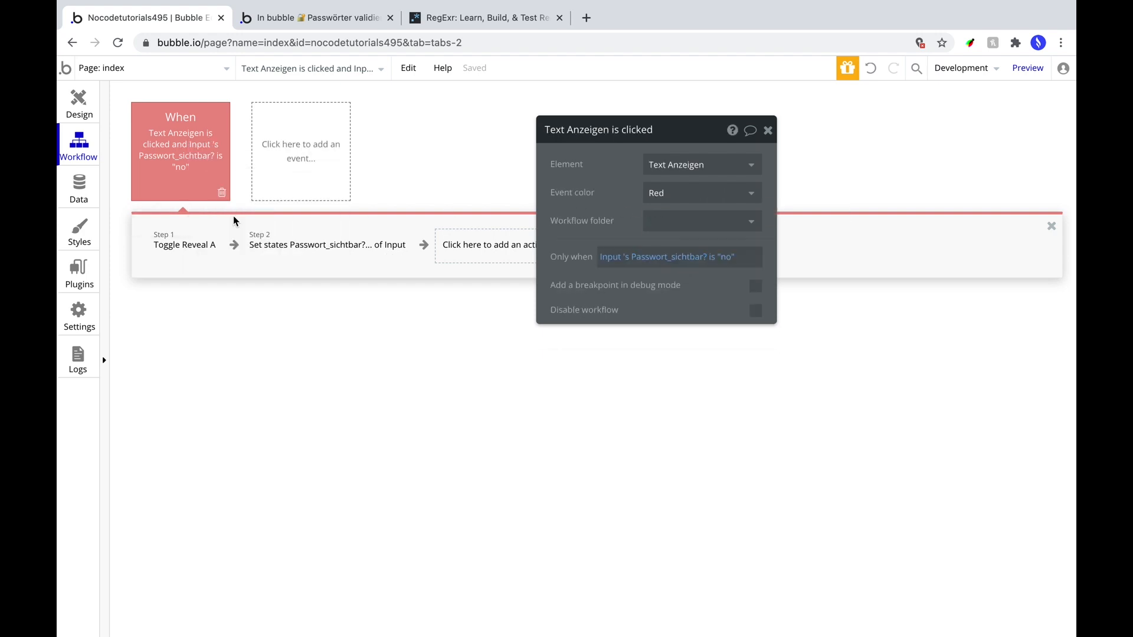
pyautogui.rightClick(315, 147)
pyautogui.click(331, 145)
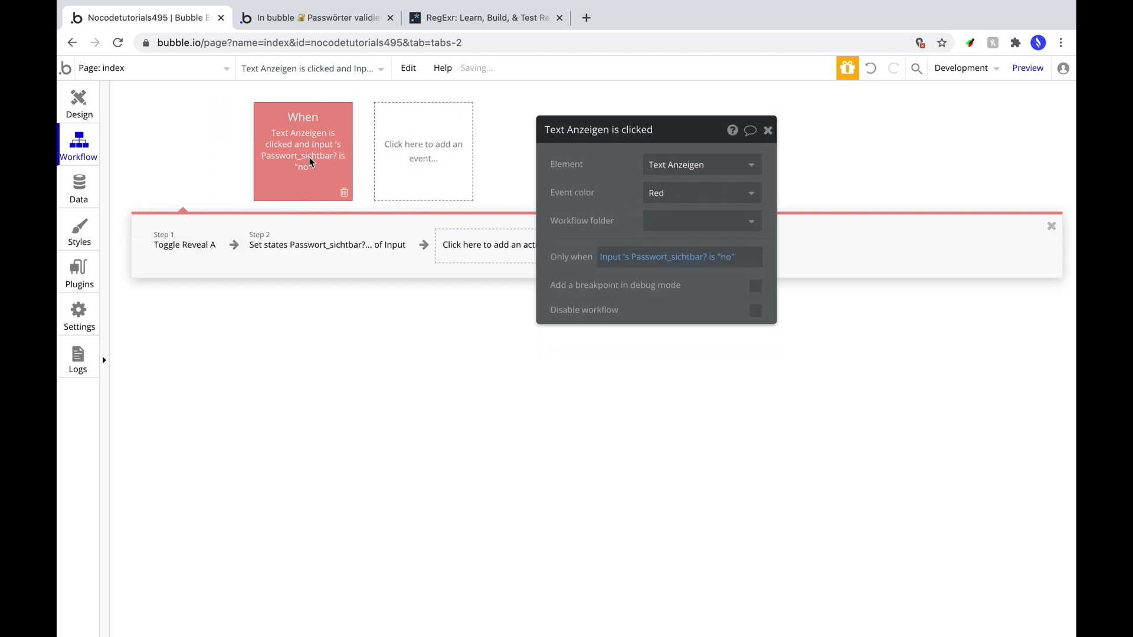
# Colour the copy green, run it when Passwort_sichtbar? is "yes", and set Step 2's value to "no".
pyautogui.click(654, 192)
pyautogui.click(679, 300)
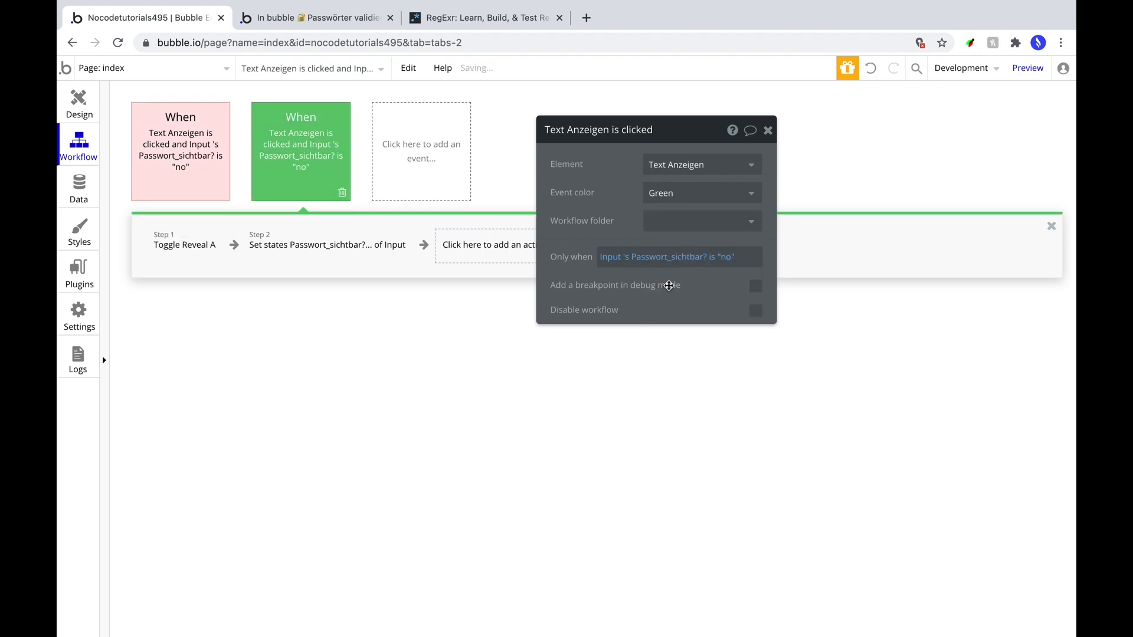
pyautogui.click(728, 258)
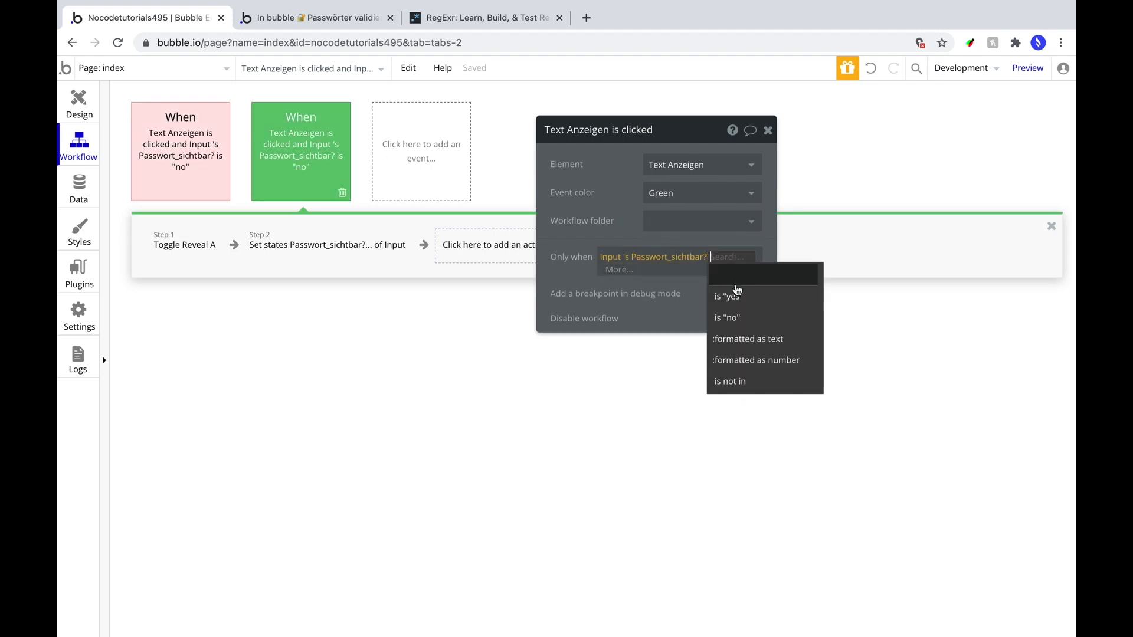
pyautogui.click(735, 307)
pyautogui.click(333, 245)
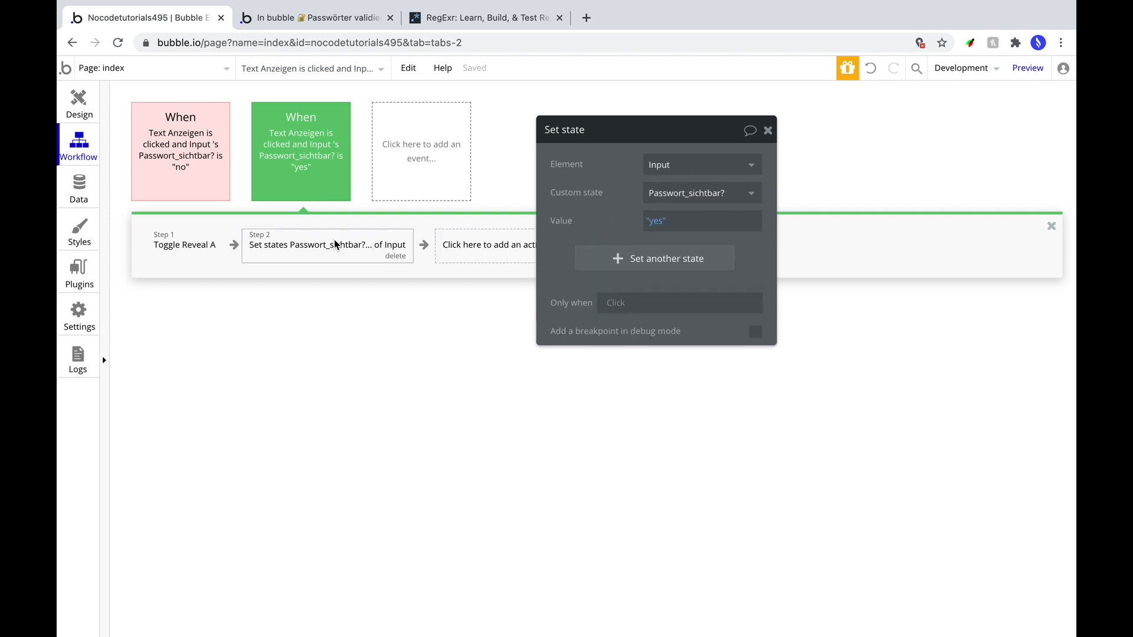
pyautogui.click(651, 221)
pyautogui.click(596, 227)
pyautogui.click(655, 221)
pyautogui.click(678, 281)
pyautogui.click(78, 105)
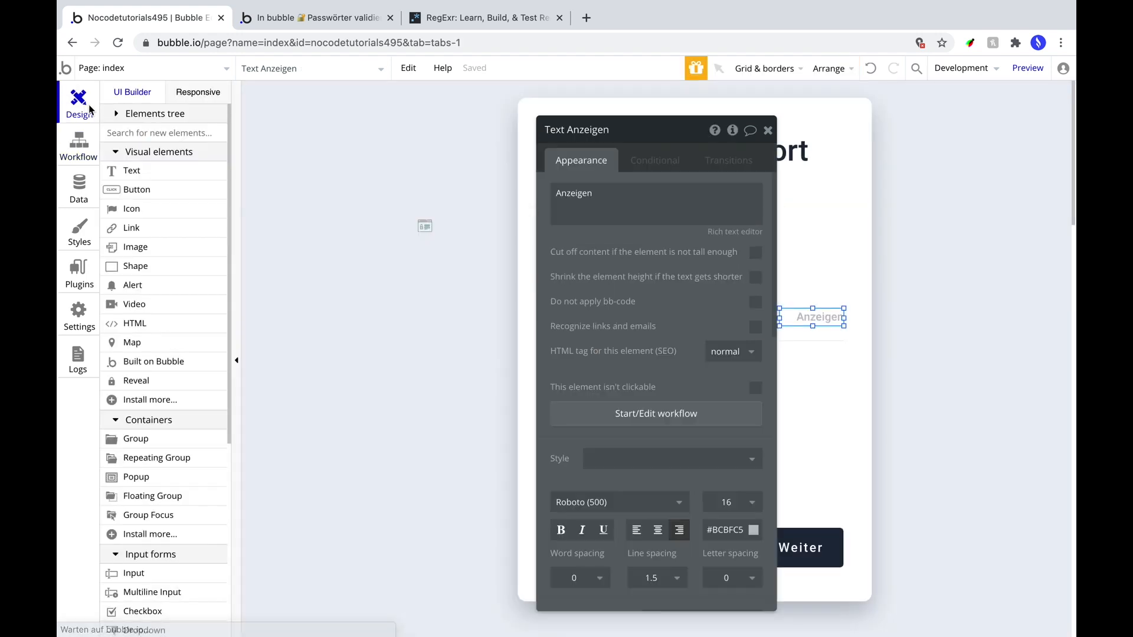
# Add a condition: when Input's Passwort_sichtbar? is "yes", the text reads Verbergen.
pyautogui.click(655, 168)
pyautogui.click(630, 202)
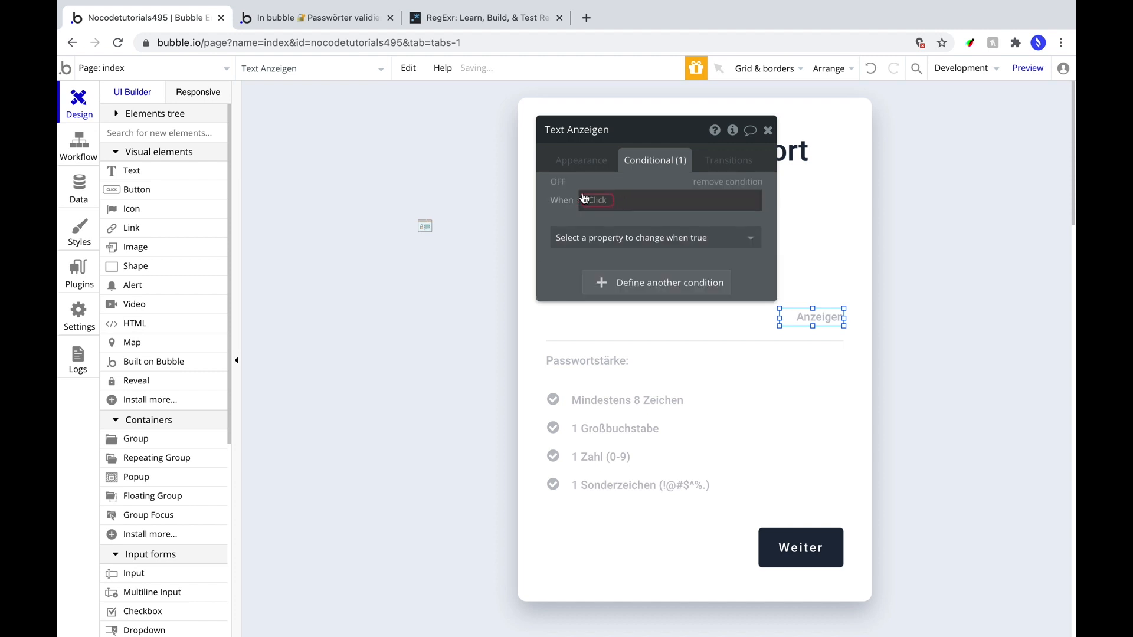
pyautogui.click(600, 203)
pyautogui.click(598, 368)
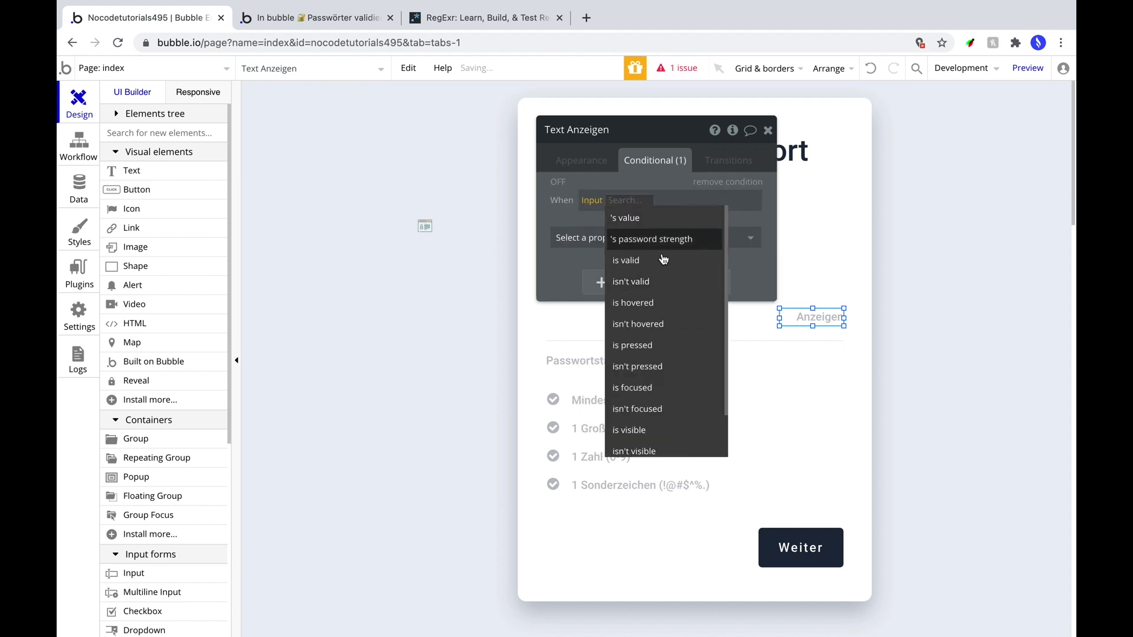
pyautogui.scroll(-3, 669, 422)
pyautogui.click(669, 423)
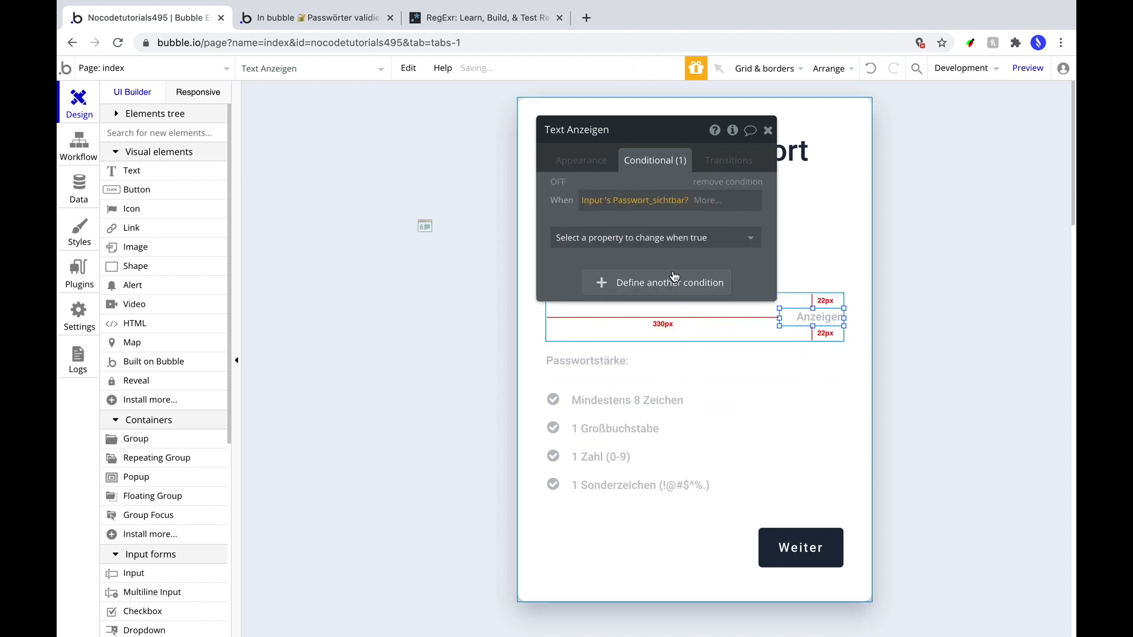
pyautogui.click(708, 200)
pyautogui.click(711, 239)
pyautogui.click(678, 237)
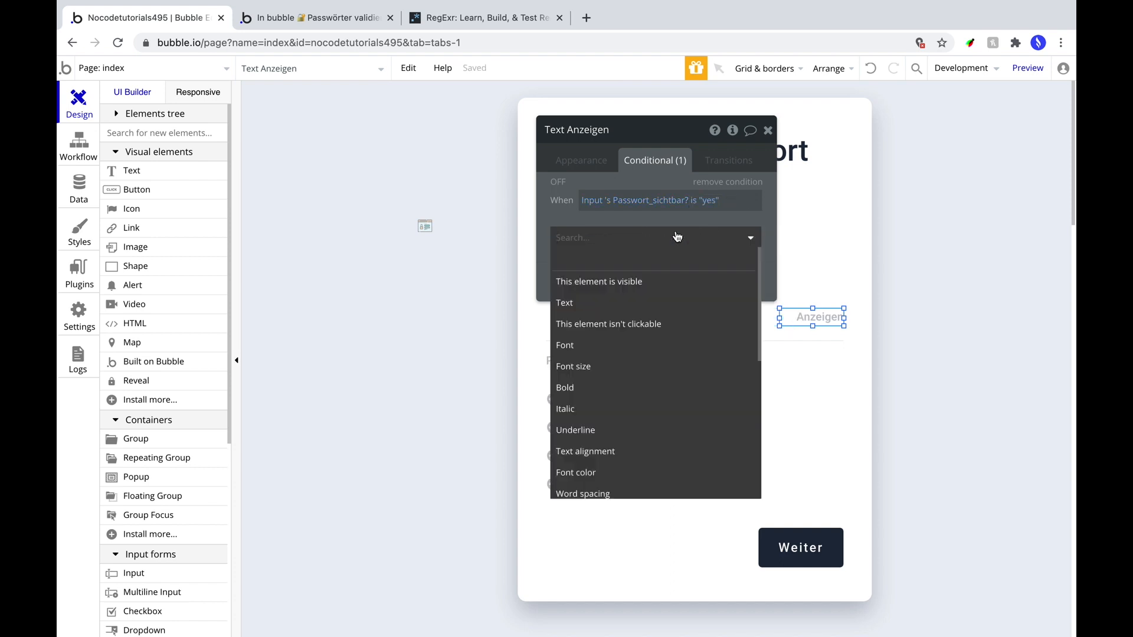
pyautogui.click(657, 302)
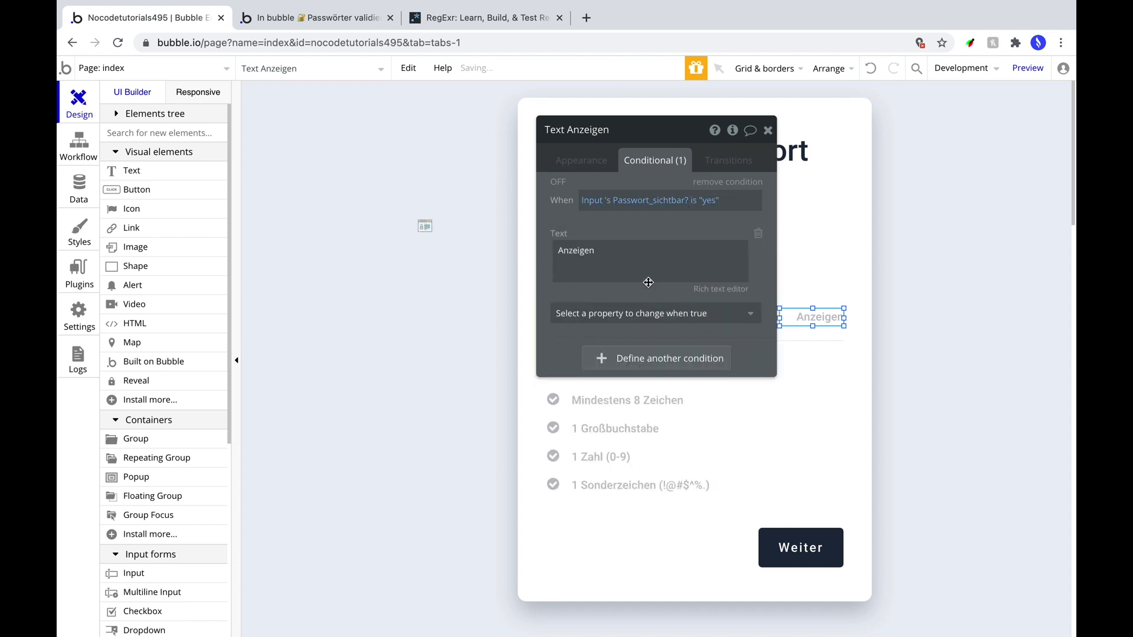
pyautogui.doubleClick(618, 256)
pyautogui.write('Verber')
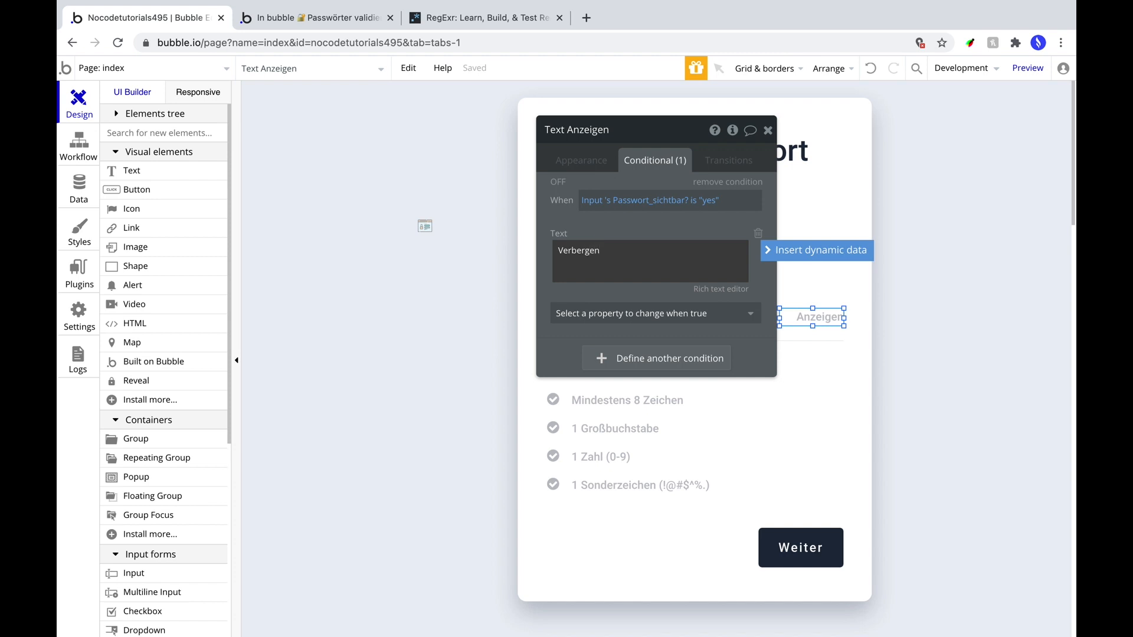
# Paste the expression into a second condition set to is "no" with text Anzeigen.
pyautogui.rightClick(597, 202)
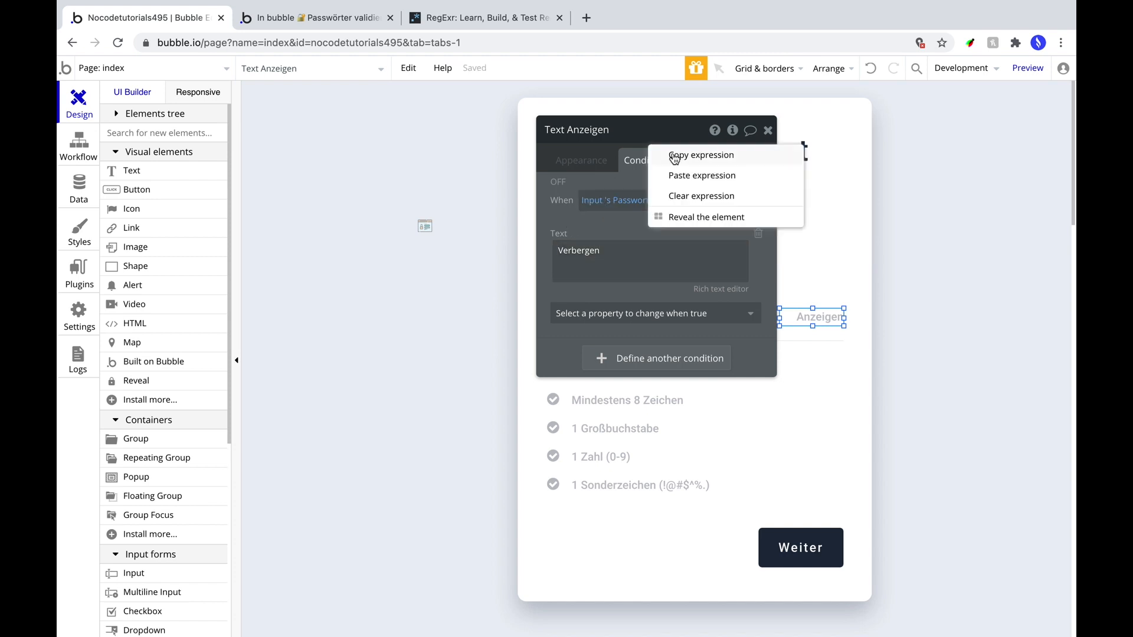
pyautogui.click(630, 360)
pyautogui.rightClick(597, 360)
pyautogui.click(691, 343)
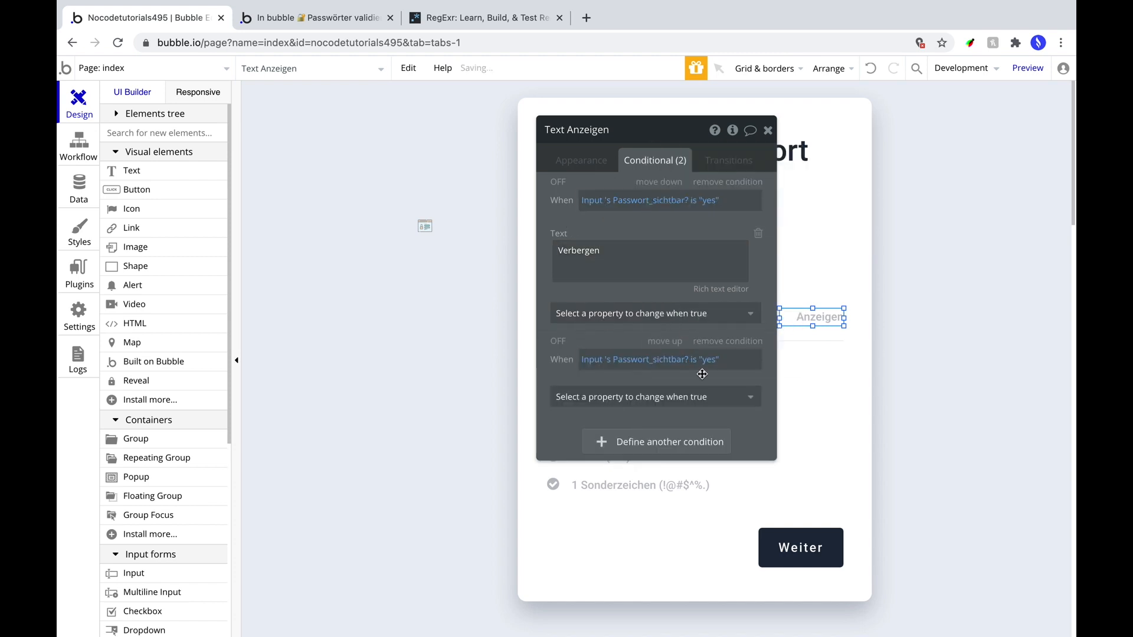
pyautogui.click(705, 359)
pyautogui.click(714, 397)
pyautogui.click(644, 404)
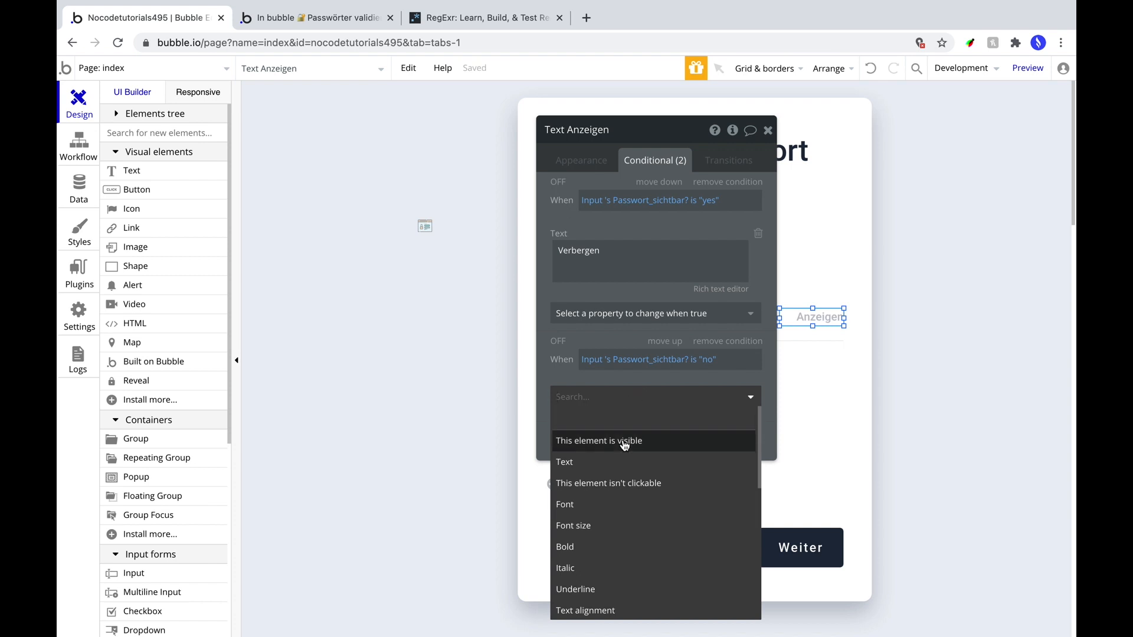
pyautogui.click(619, 462)
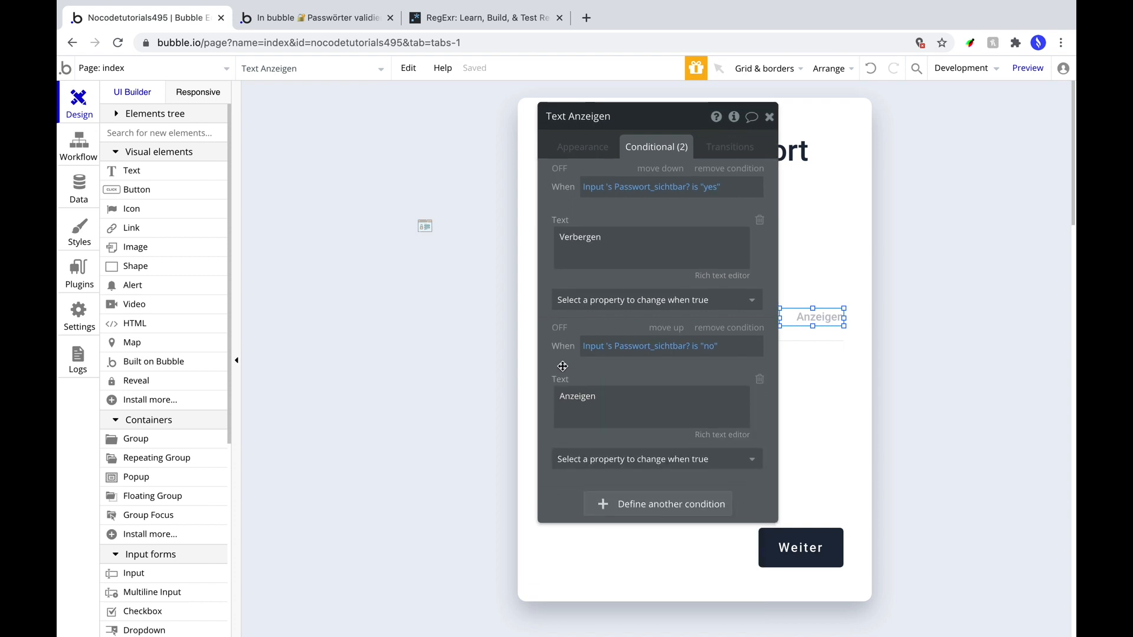
pyautogui.moveTo(682, 137); pyautogui.dragTo(431, 145)
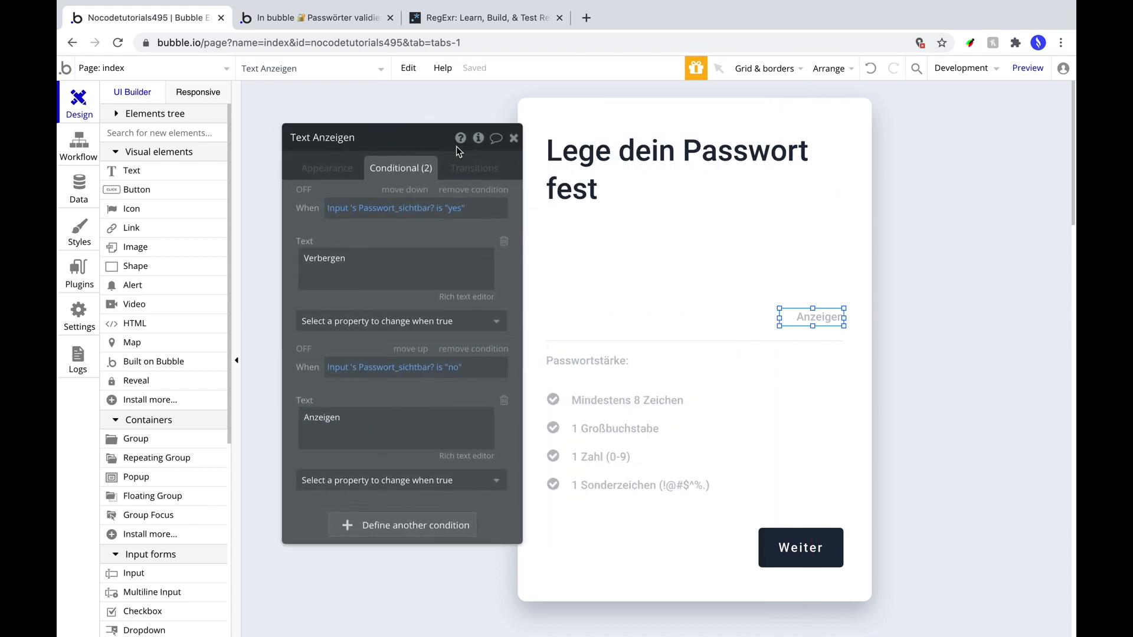
pyautogui.click(1028, 68)
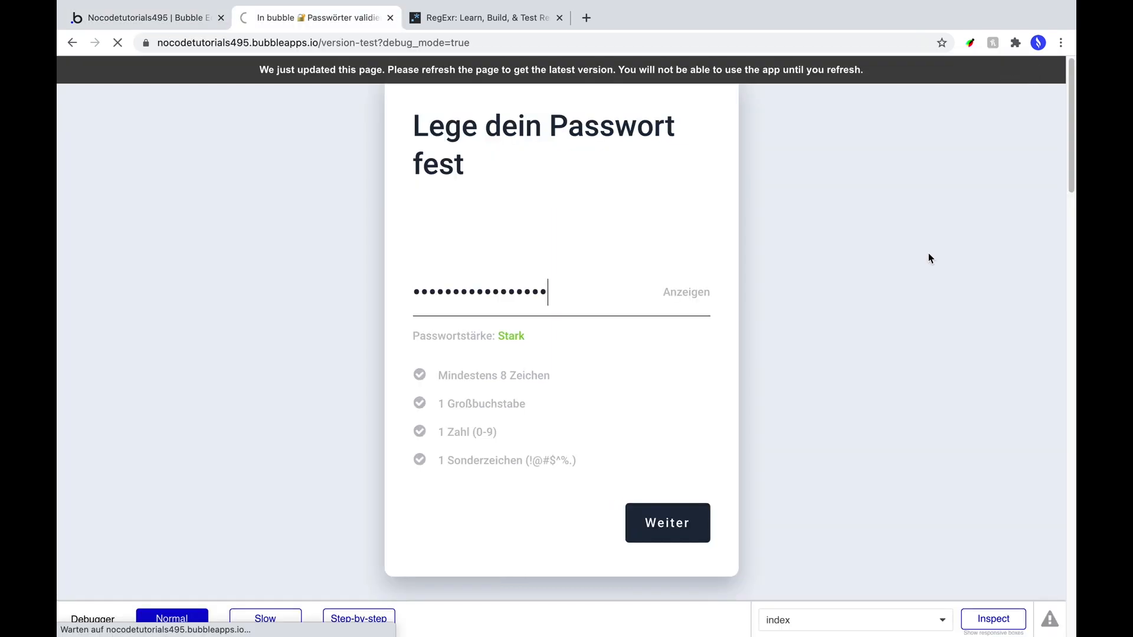
pyautogui.click(421, 284)
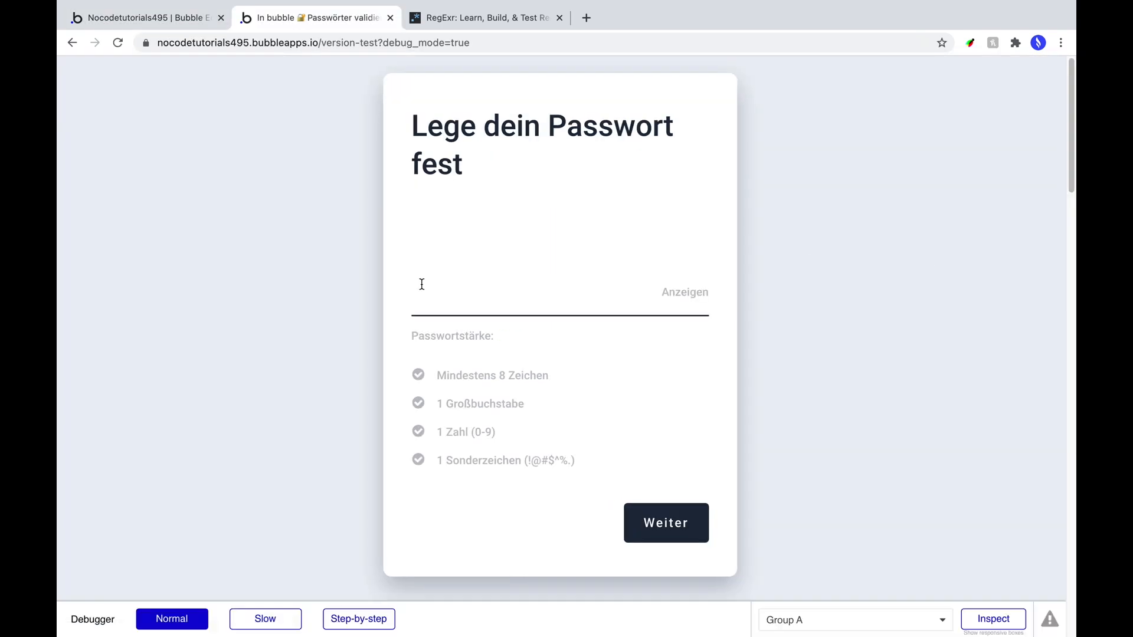
pyautogui.write('•••defgh')
pyautogui.click(687, 293)
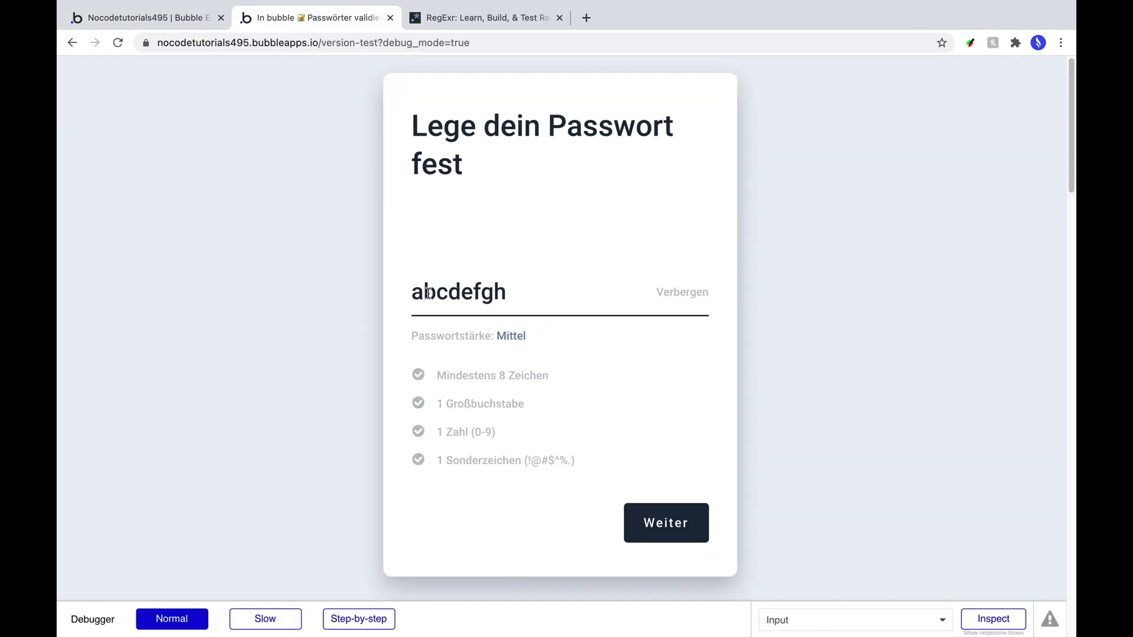
pyautogui.click(523, 289)
pyautogui.write('abcdef')
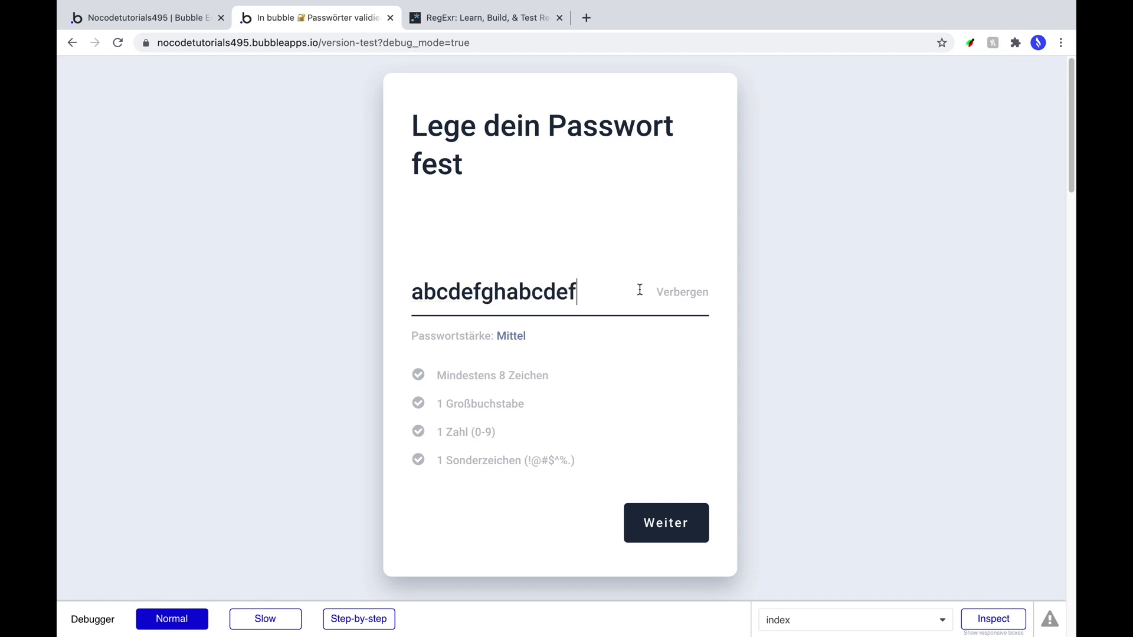
# Toggle the password between hidden and shown while shortening it with Backspace.
pyautogui.click(685, 298)
pyautogui.click(684, 299)
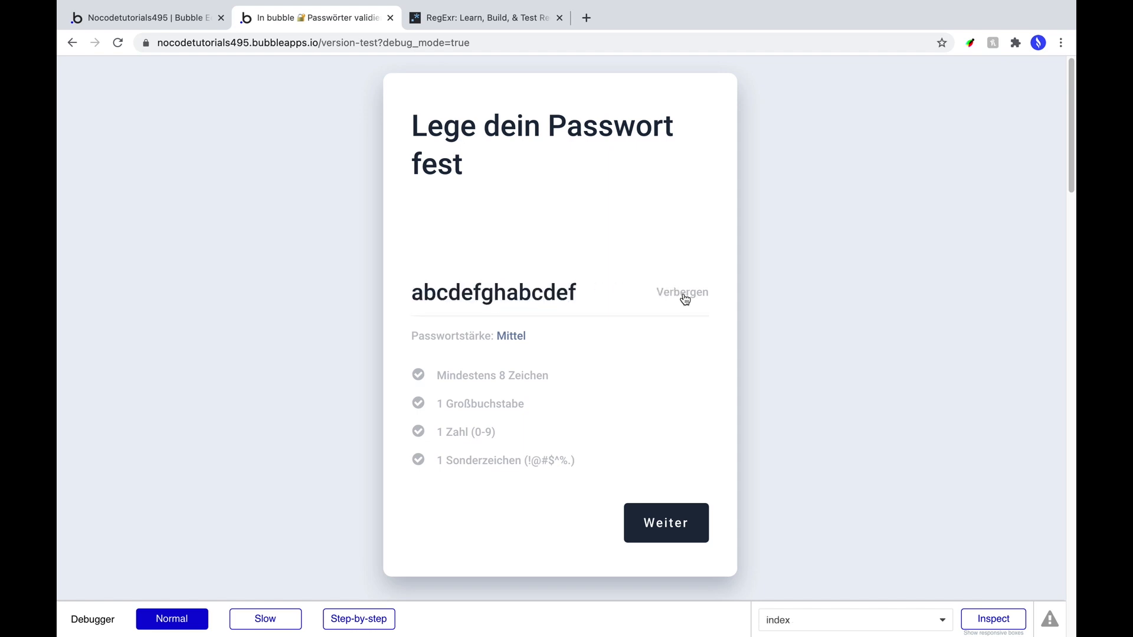
pyautogui.click(598, 294)
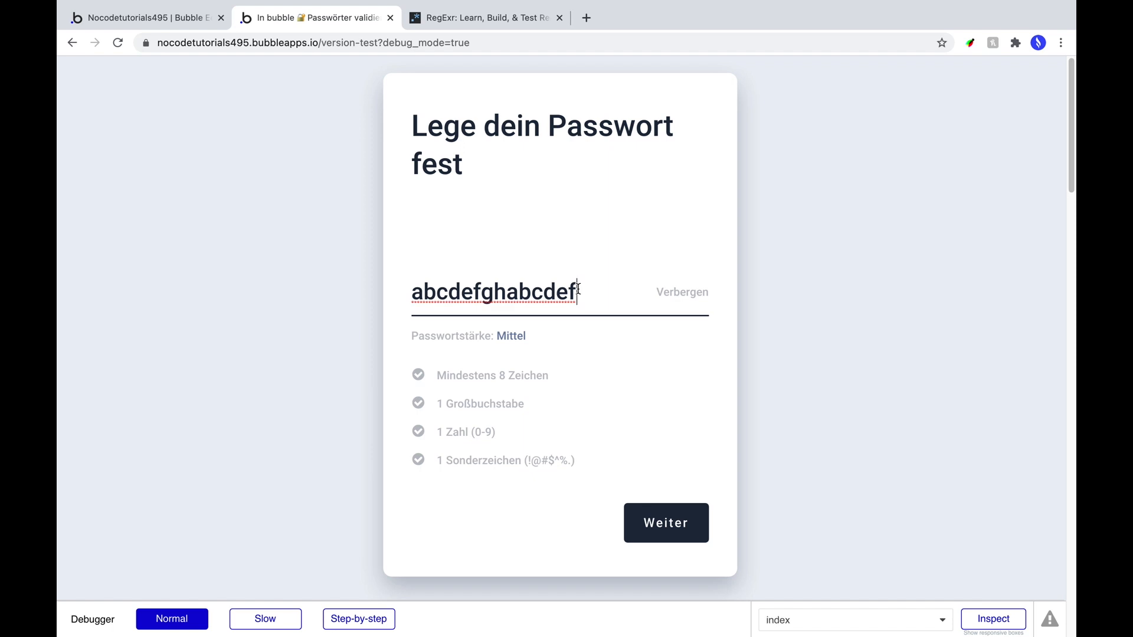
pyautogui.press('BackSpace')
pyautogui.press('BackSpace')
pyautogui.press('BackSpace')
pyautogui.press('BackSpace')
pyautogui.press('BackSpace')
pyautogui.click(666, 295)
pyautogui.click(579, 290)
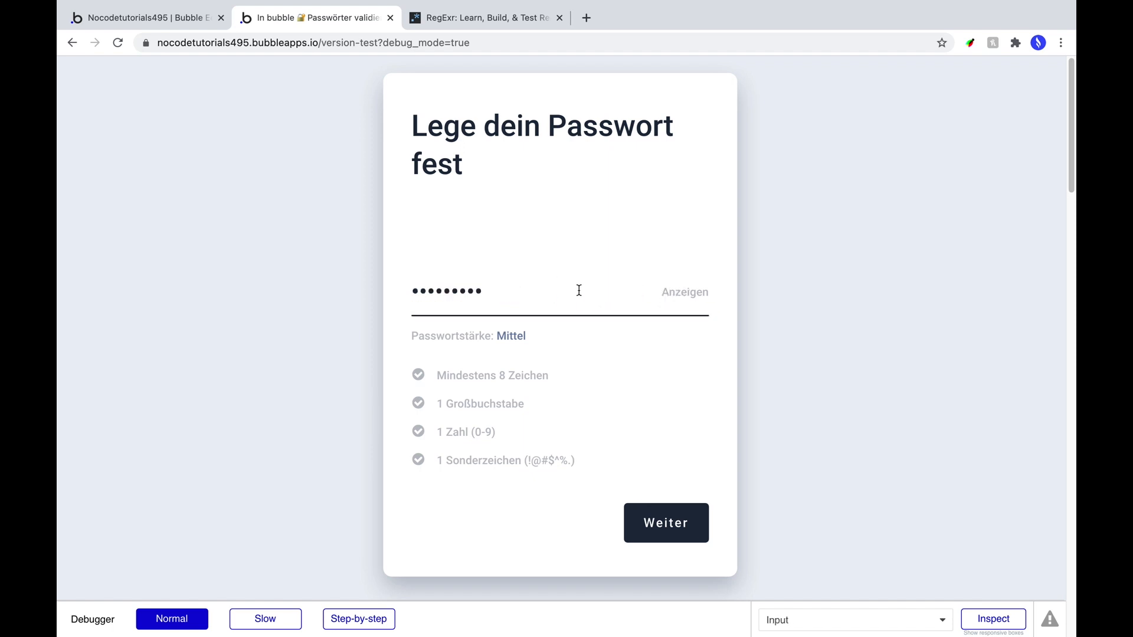
pyautogui.press('BackSpace')
pyautogui.press('BackSpace')
pyautogui.press('BackSpace')
pyautogui.press('BackSpace')
pyautogui.click(685, 296)
pyautogui.click(570, 288)
pyautogui.click(688, 298)
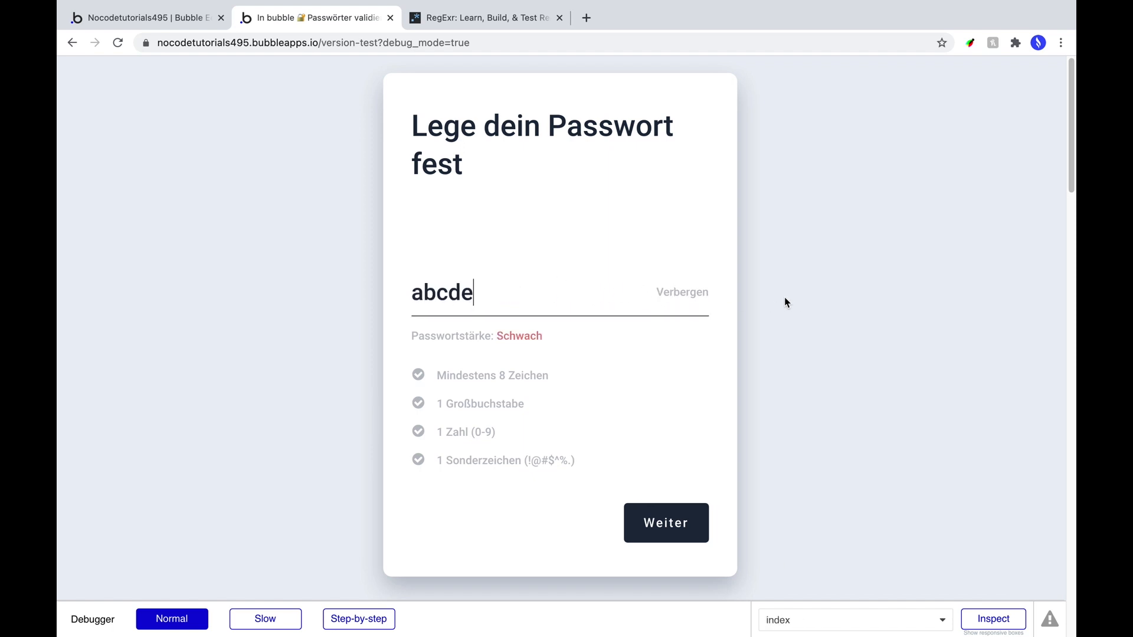
pyautogui.click(630, 289)
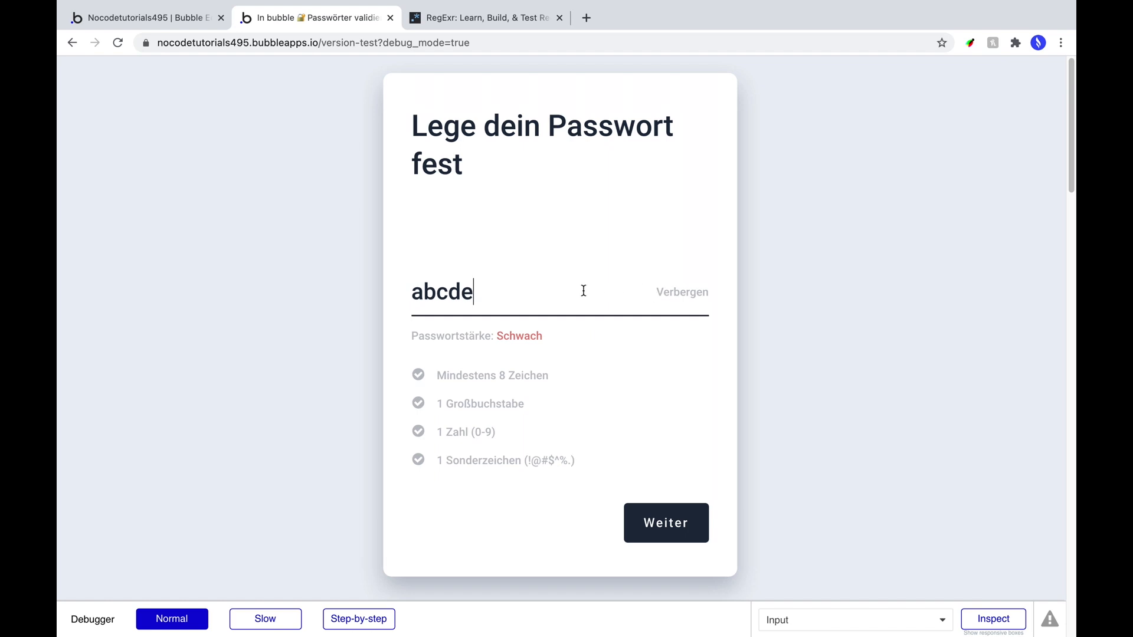
pyautogui.click(671, 292)
pyautogui.click(670, 294)
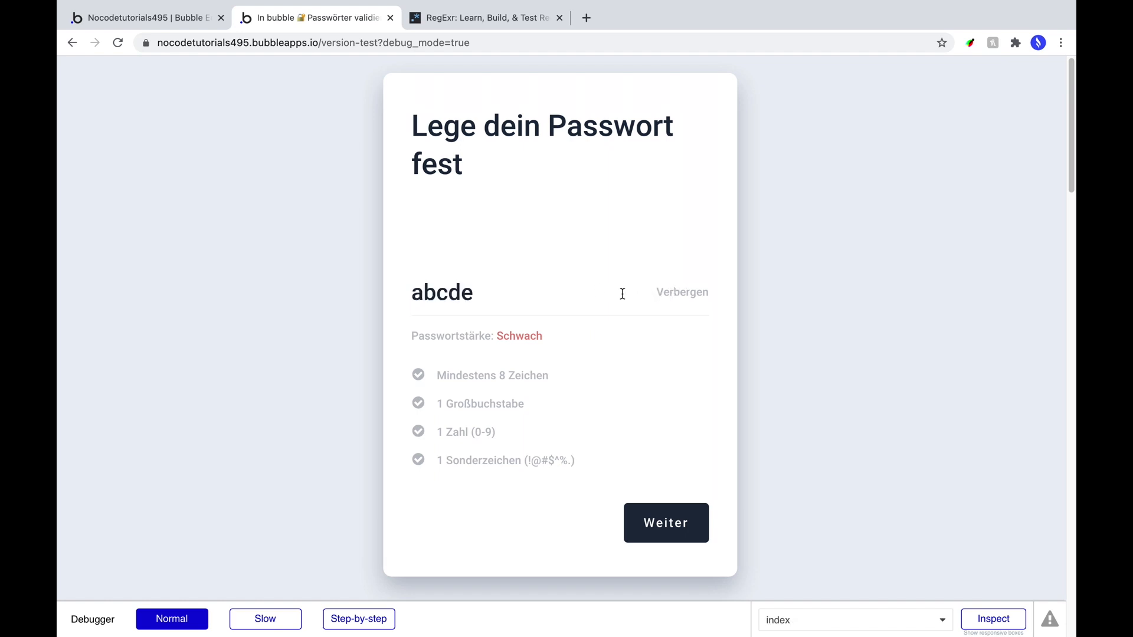
pyautogui.click(566, 299)
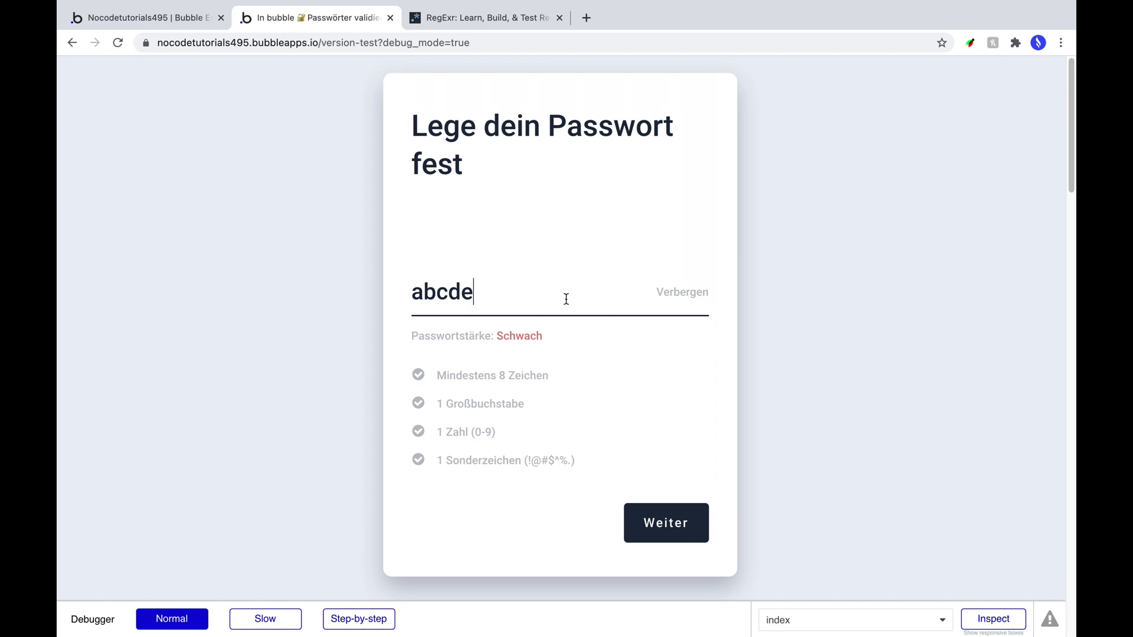
# Leave the field with the five-character password masked, then return to the Bubble editor.
pyautogui.click(588, 375)
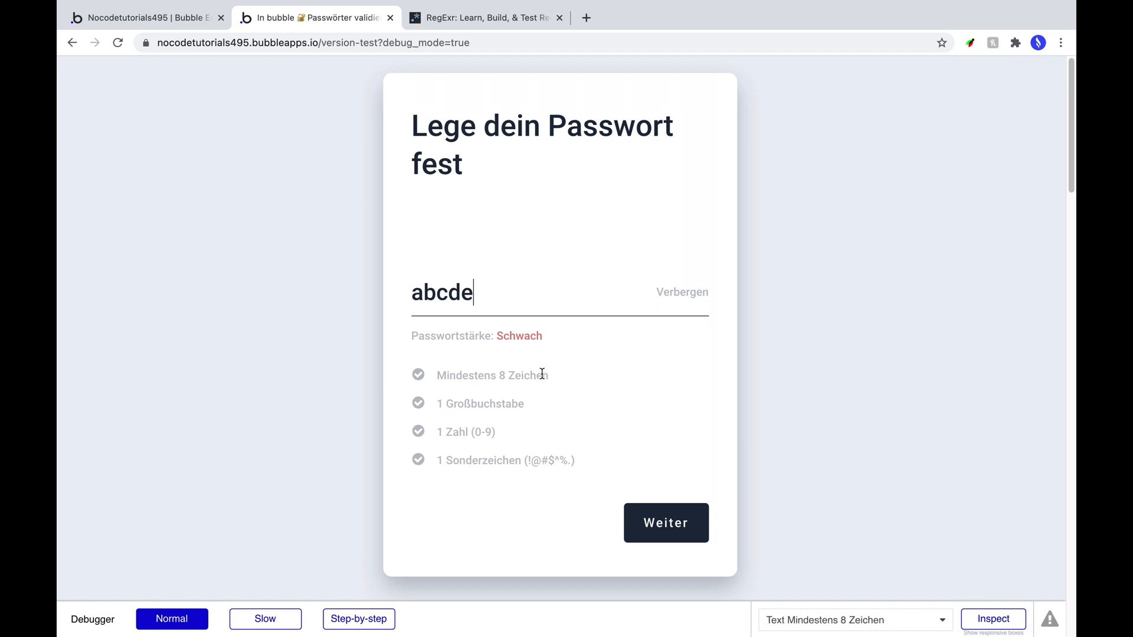
pyautogui.click(682, 293)
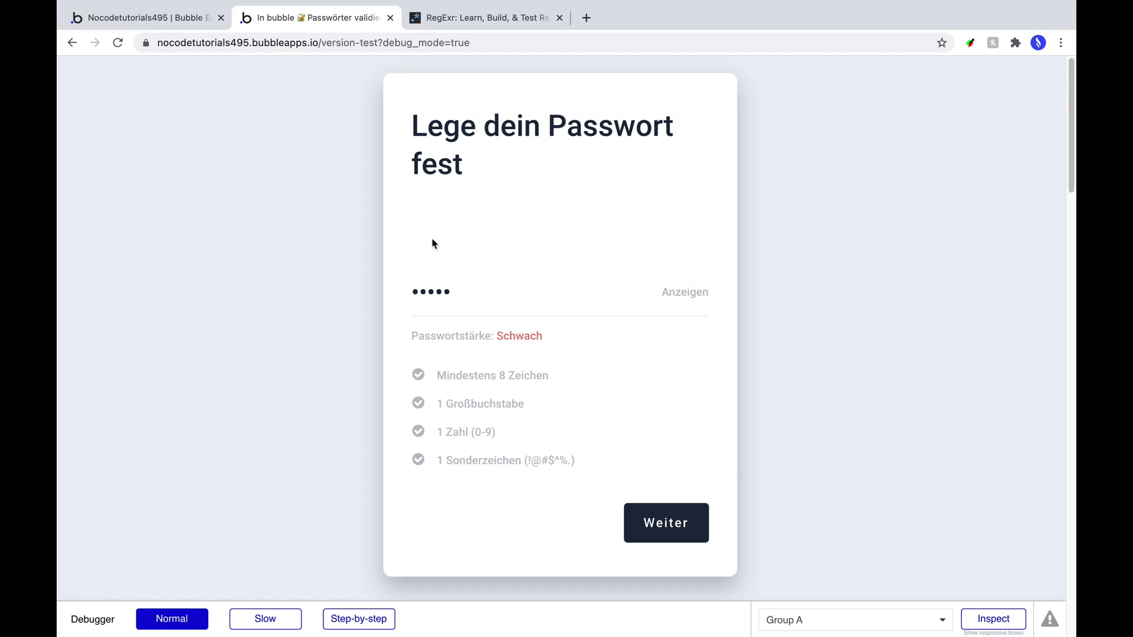
pyautogui.click(159, 20)
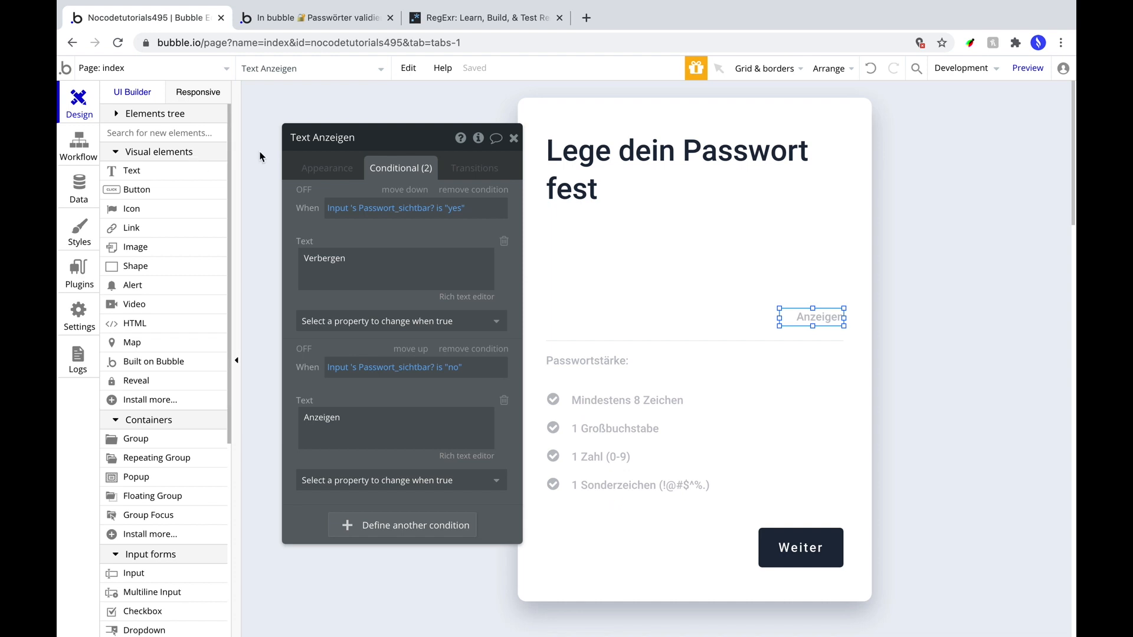
# On Mindestens 8 Zeichen, add condition: Input's value number of characters ≥ 8 → font color #7ECE34.
pyautogui.click(644, 407)
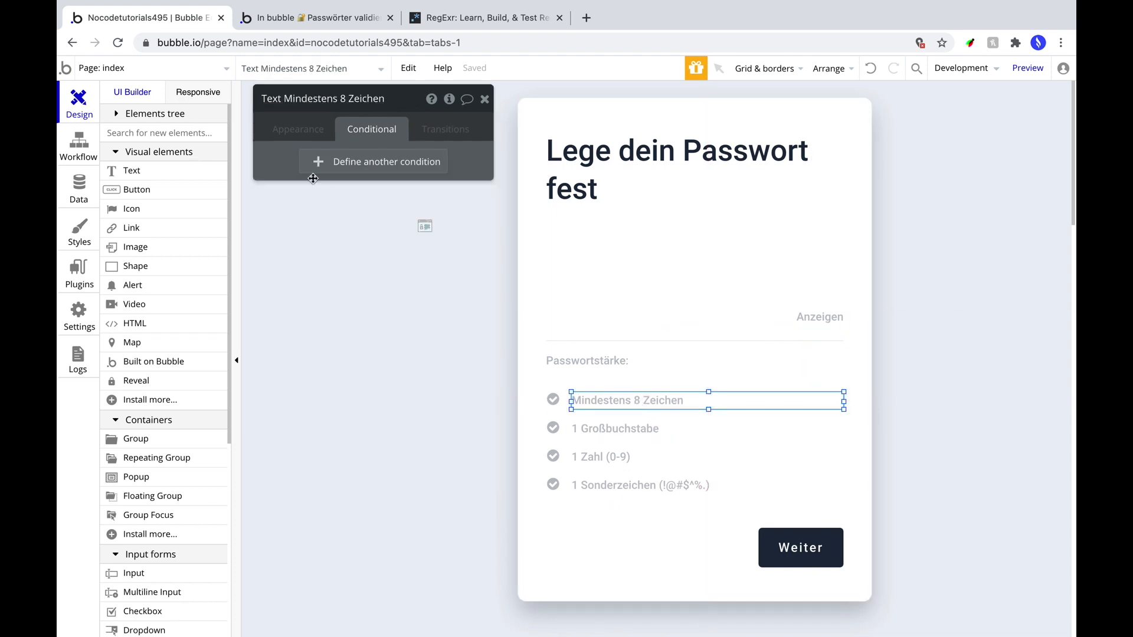
pyautogui.click(343, 172)
pyautogui.click(308, 170)
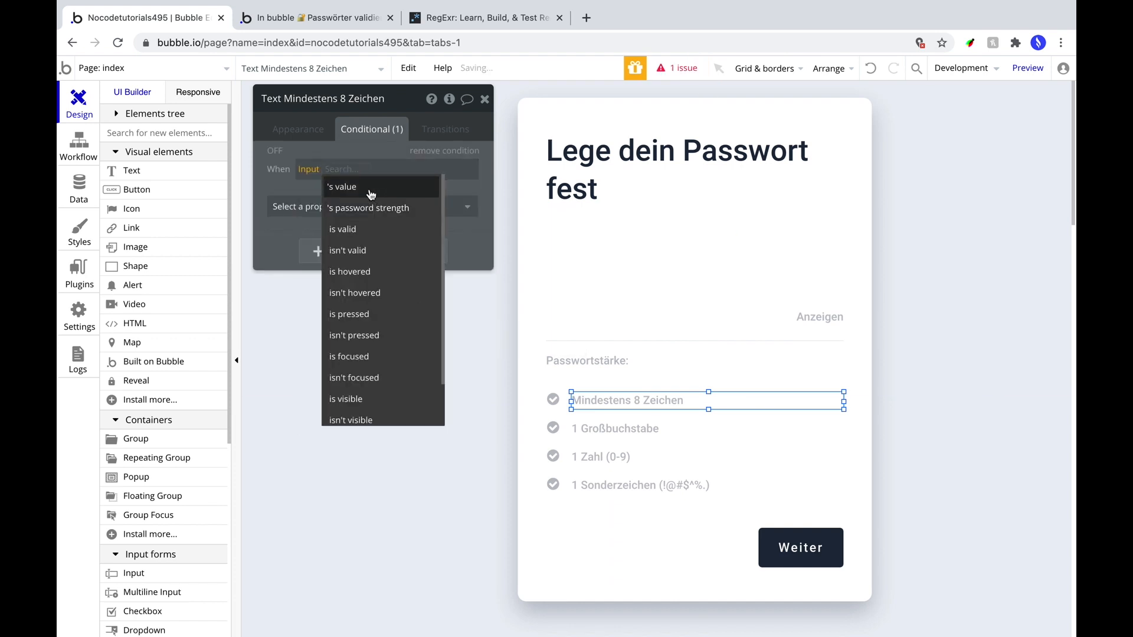
pyautogui.click(375, 187)
pyautogui.scroll(-3, 412, 370)
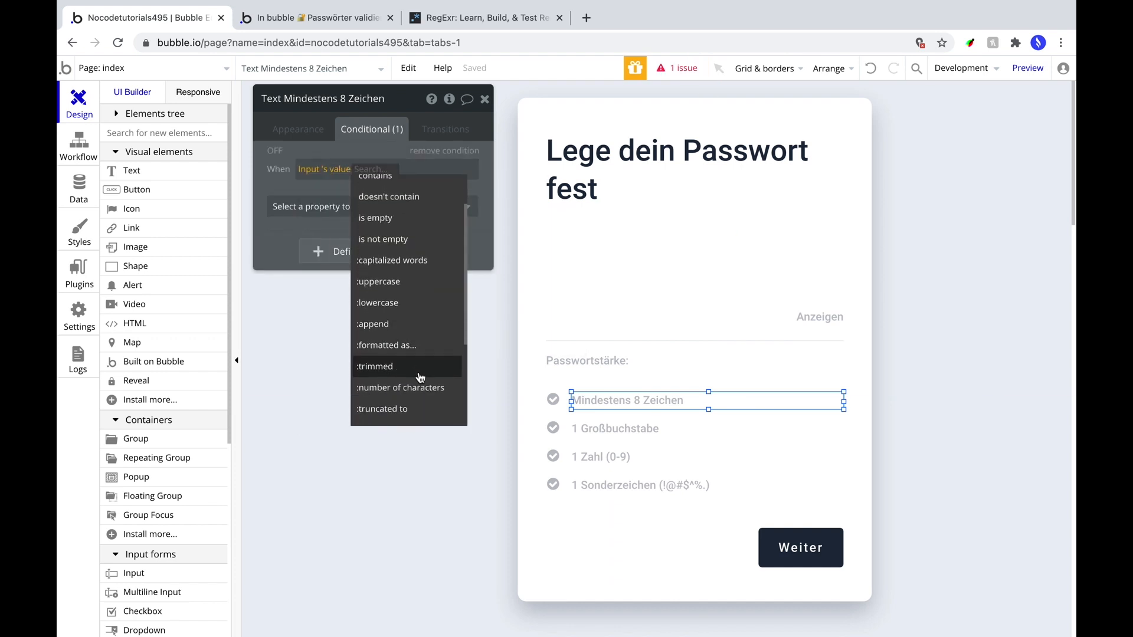
pyautogui.click(416, 388)
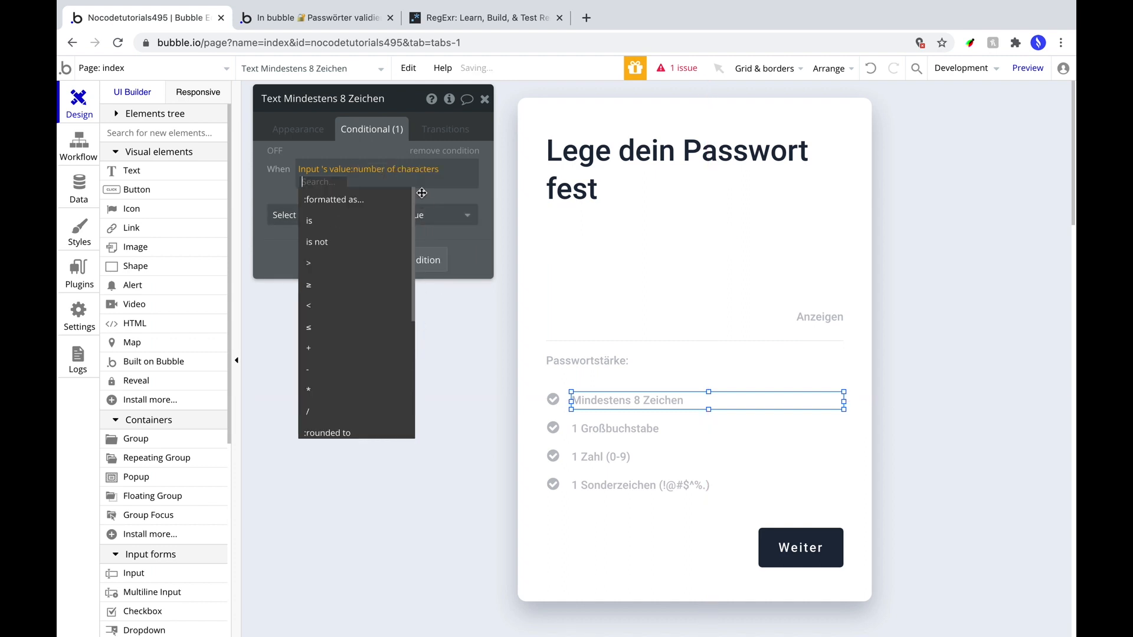
pyautogui.click(335, 287)
pyautogui.write('8')
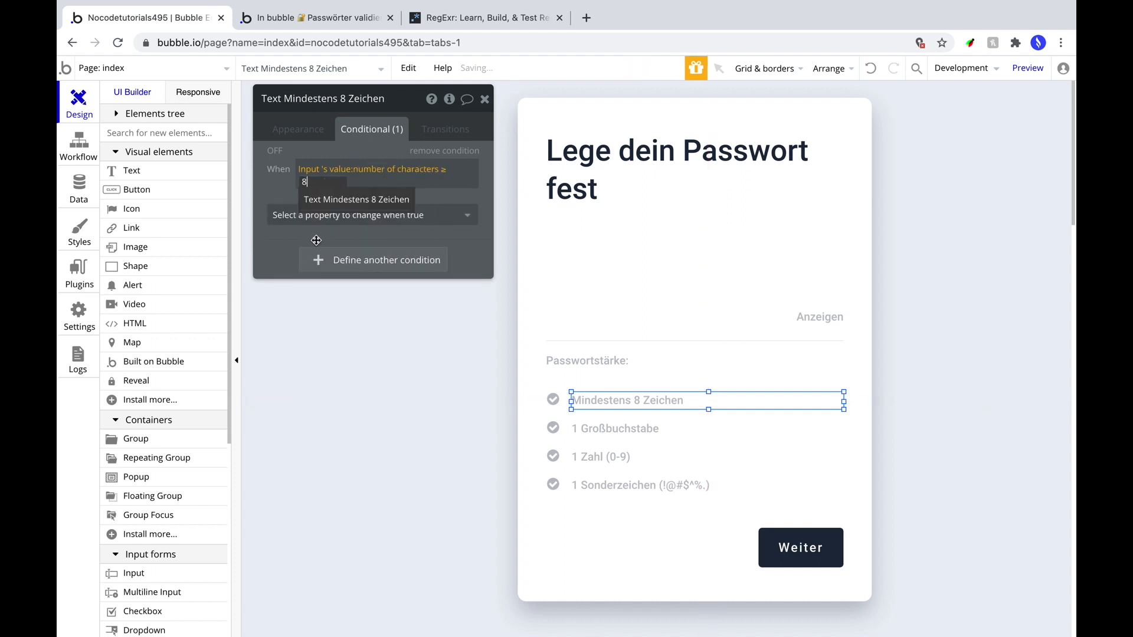
pyautogui.click(305, 216)
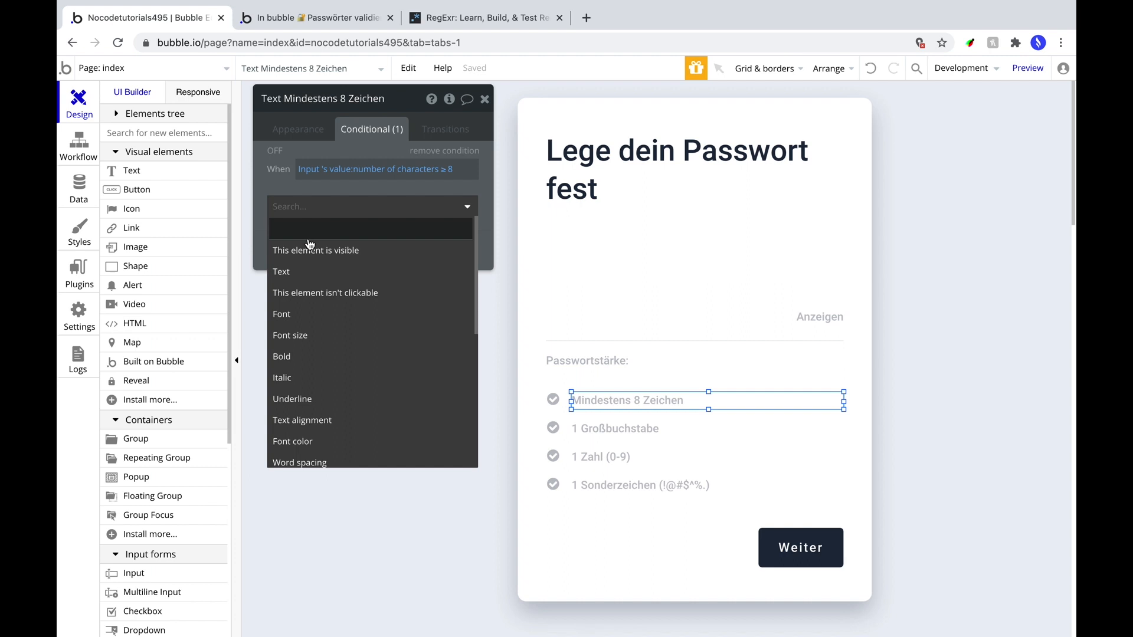
pyautogui.scroll(-2, 356, 381)
pyautogui.click(339, 386)
pyautogui.click(425, 203)
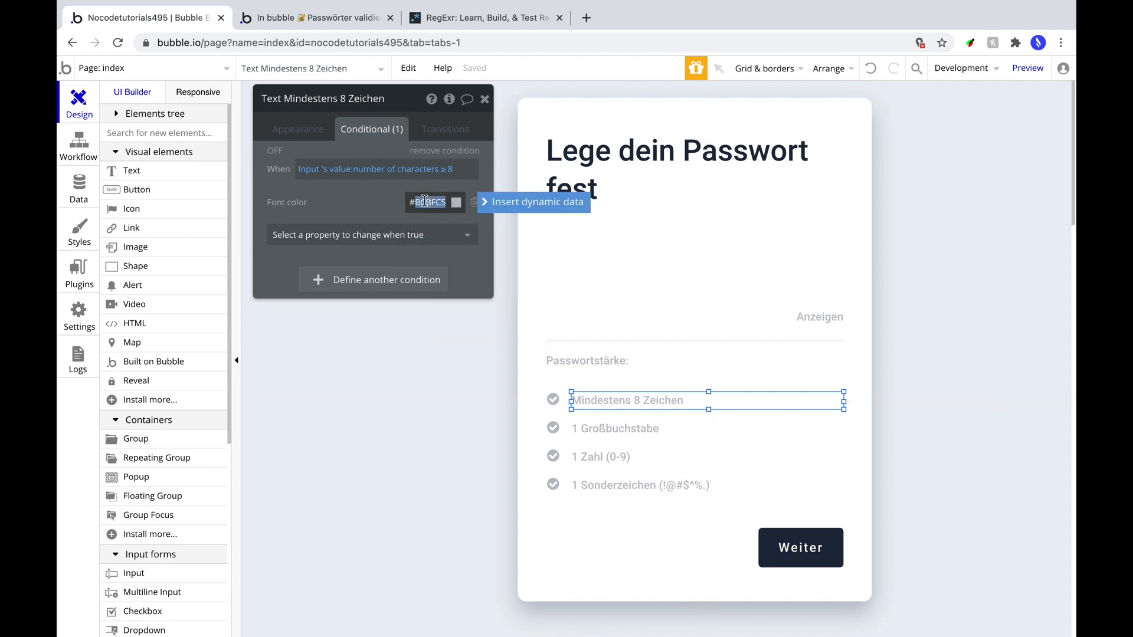
pyautogui.write('#7ece34')
# Copy the text's conditional formatting and paste it onto the row's check icon.
pyautogui.click(562, 387)
pyautogui.click(581, 401)
pyautogui.rightClick(600, 401)
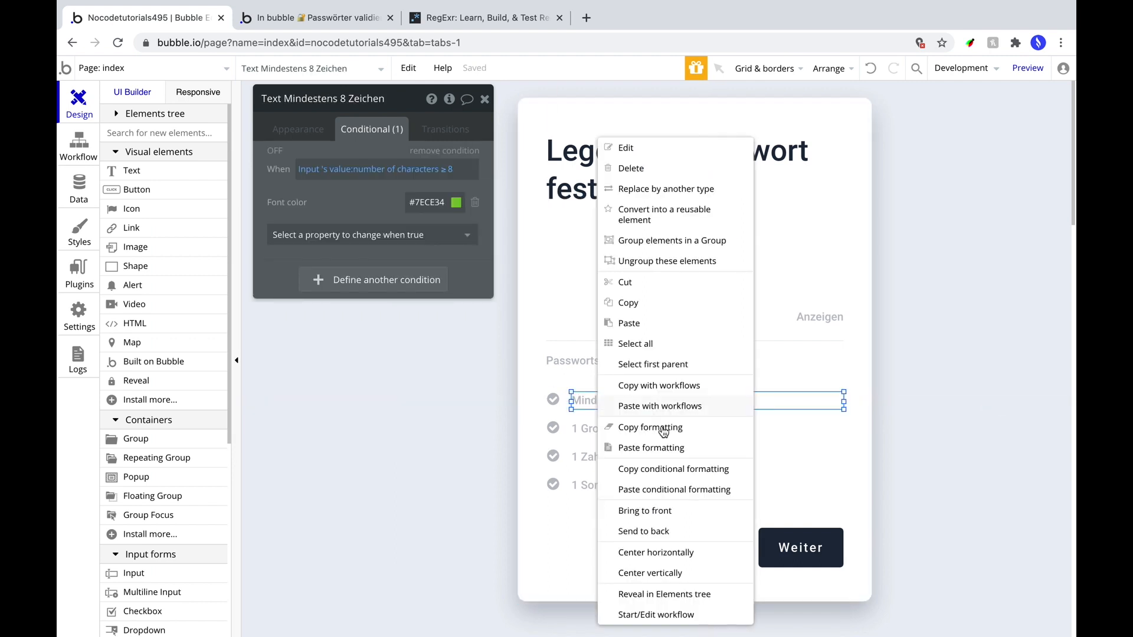
pyautogui.click(722, 476)
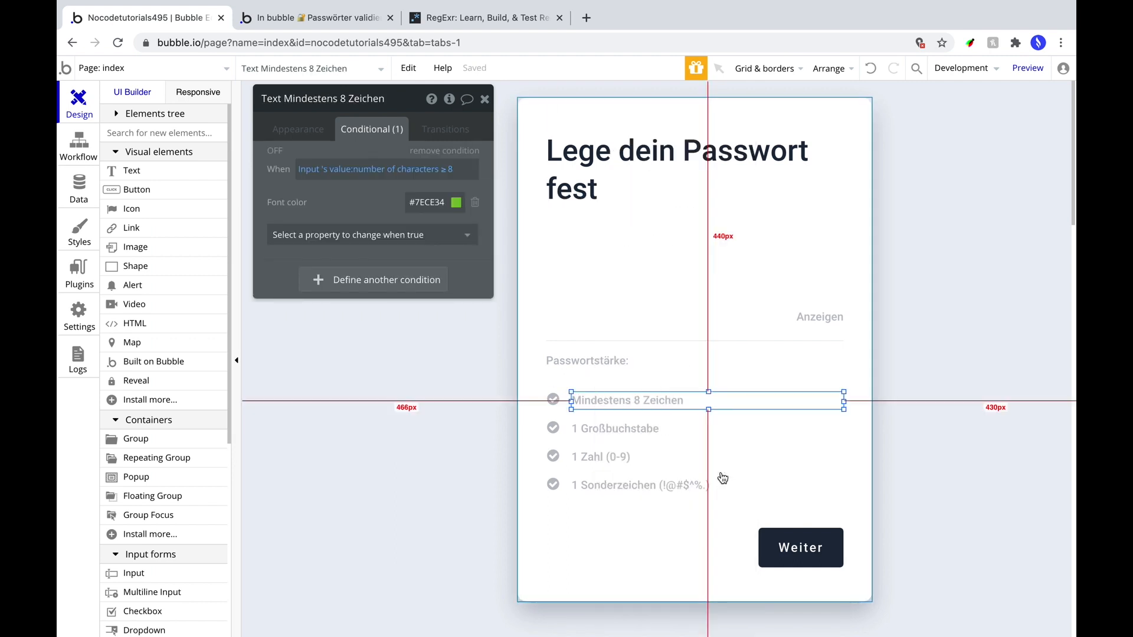
pyautogui.click(551, 400)
pyautogui.rightClick(551, 401)
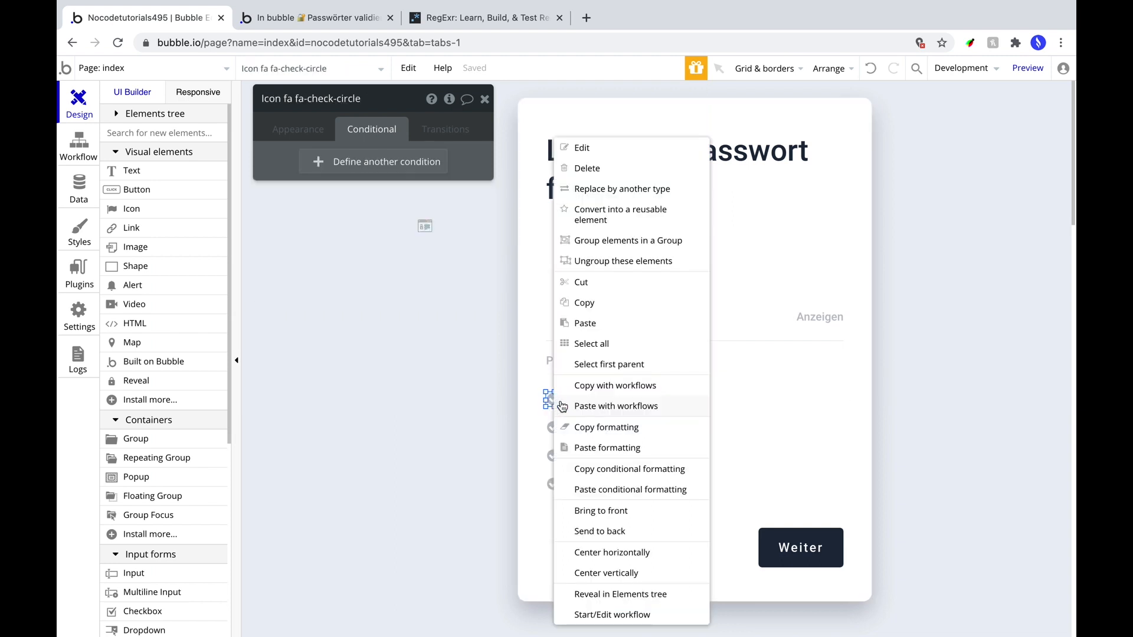
pyautogui.click(637, 489)
# Make the icon's pasted condition change its Icon color to the same green.
pyautogui.click(351, 208)
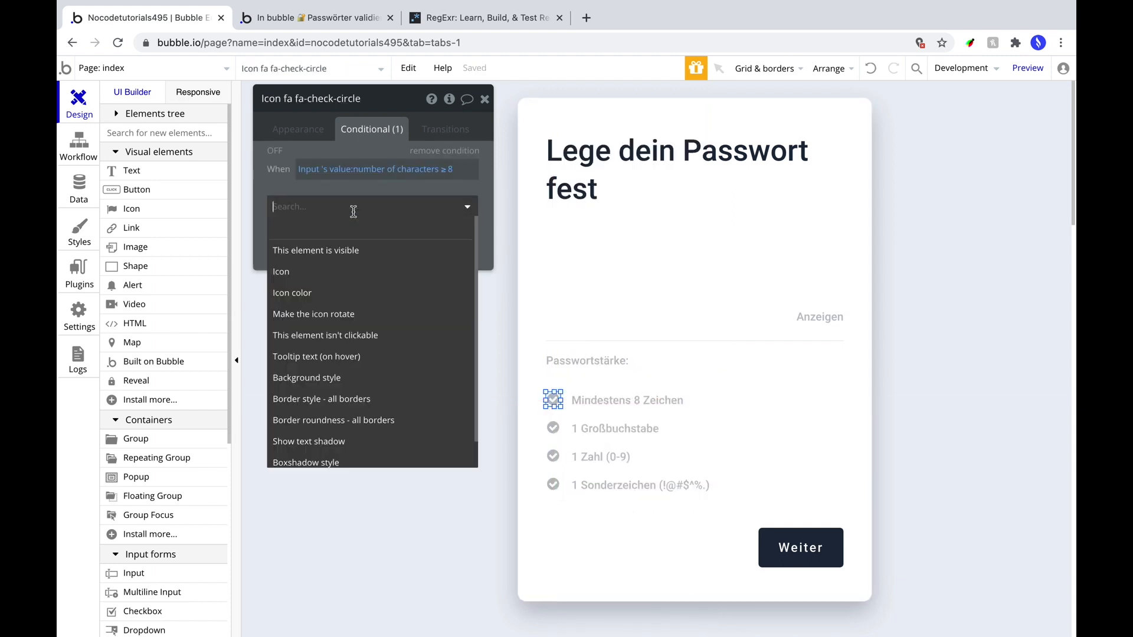
pyautogui.click(340, 293)
pyautogui.click(620, 402)
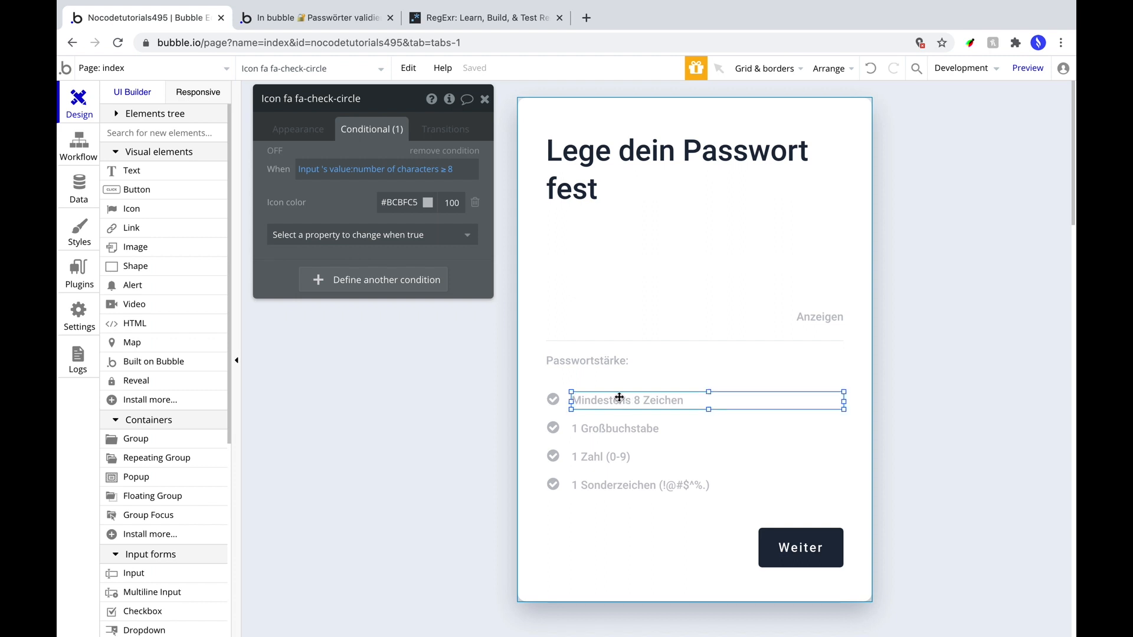
pyautogui.click(552, 399)
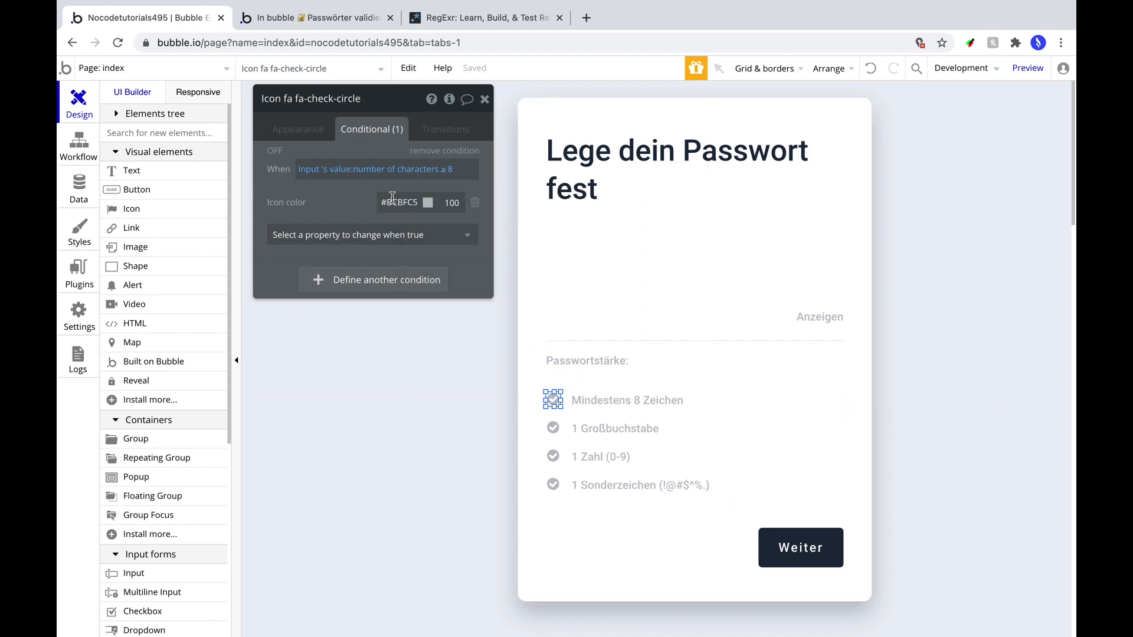
pyautogui.click(429, 410)
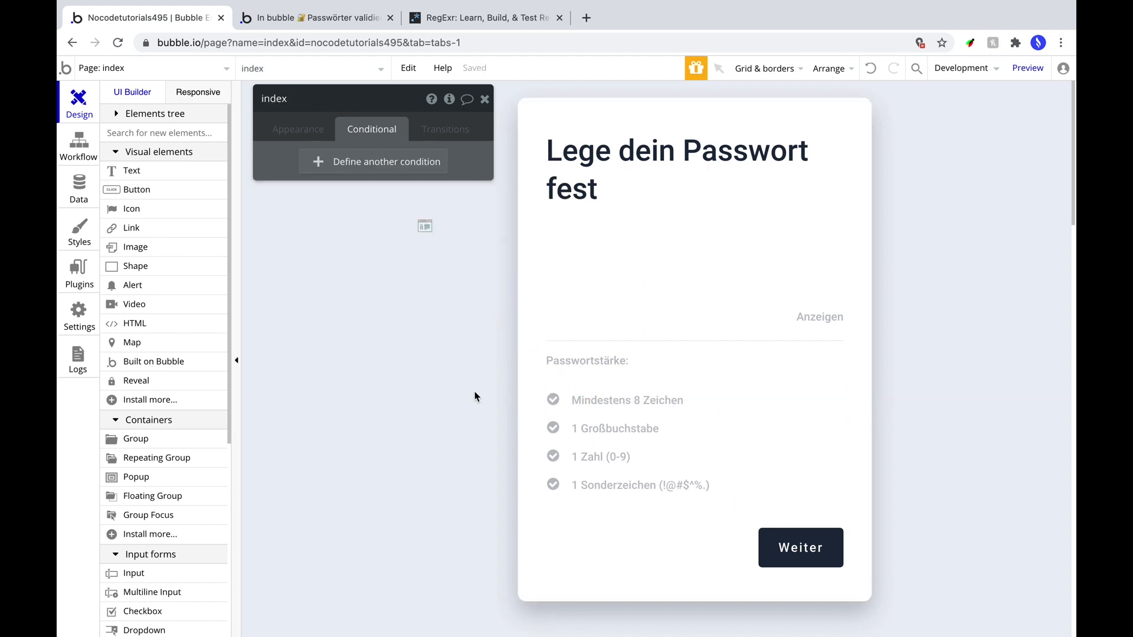
pyautogui.click(1027, 67)
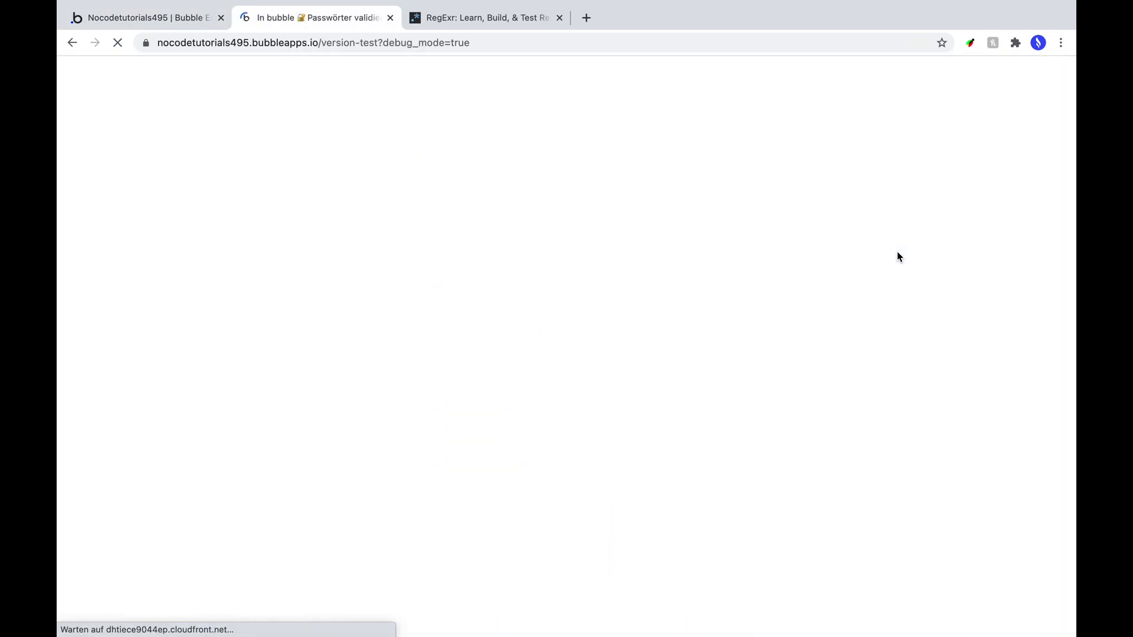
pyautogui.click(513, 289)
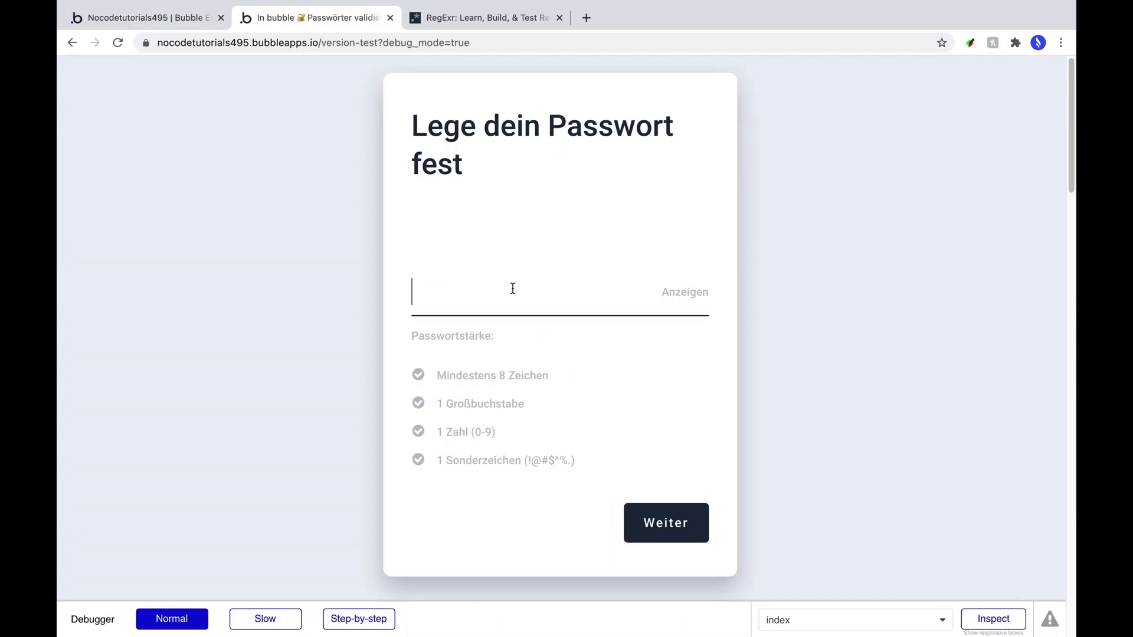
pyautogui.write('••••••')
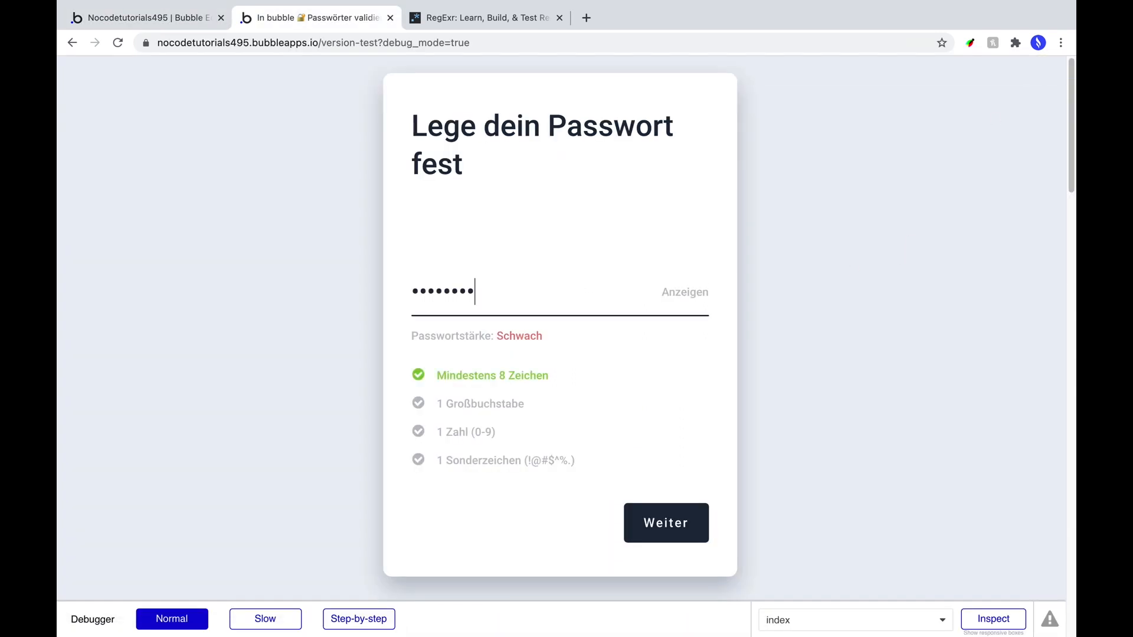
pyautogui.write('•••')
pyautogui.press('BackSpace')
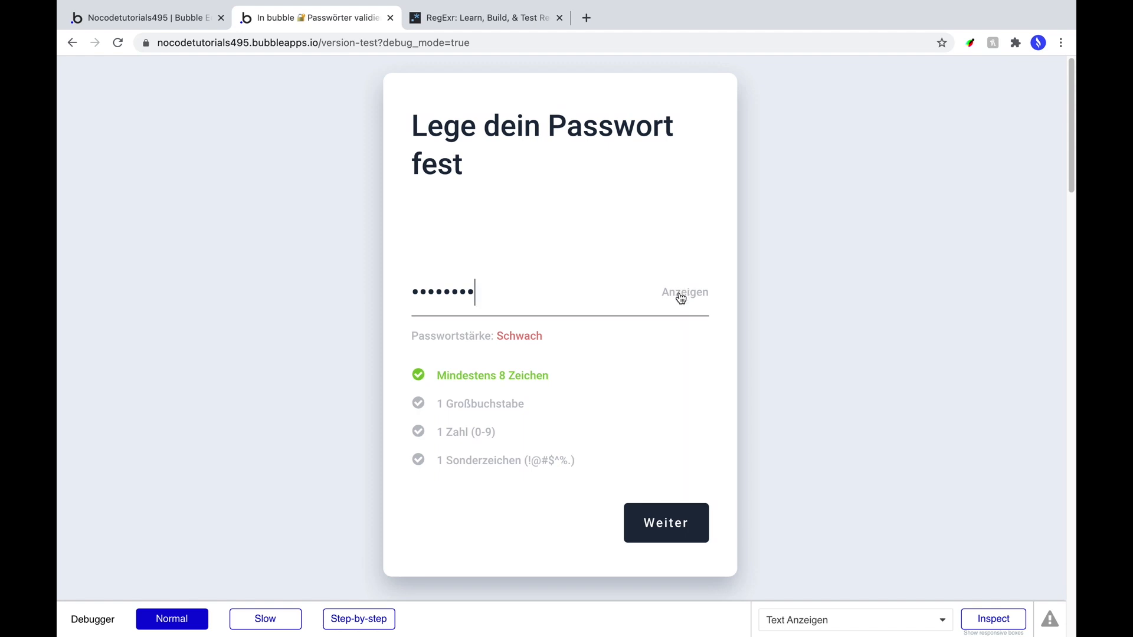
pyautogui.click(679, 294)
pyautogui.click(570, 288)
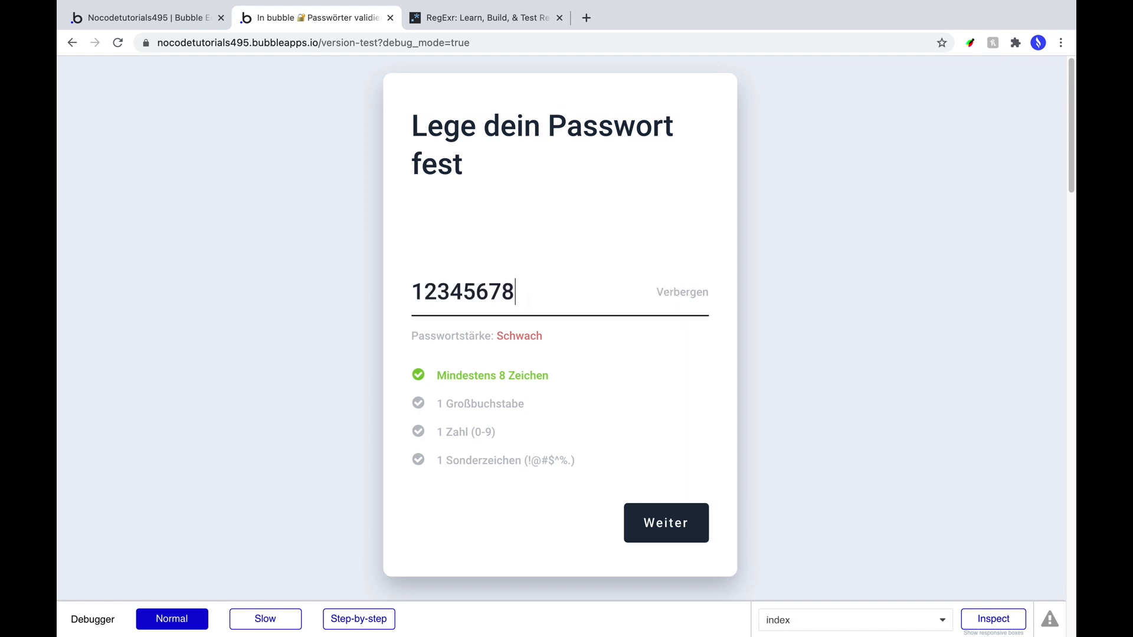
pyautogui.press('BackSpace')
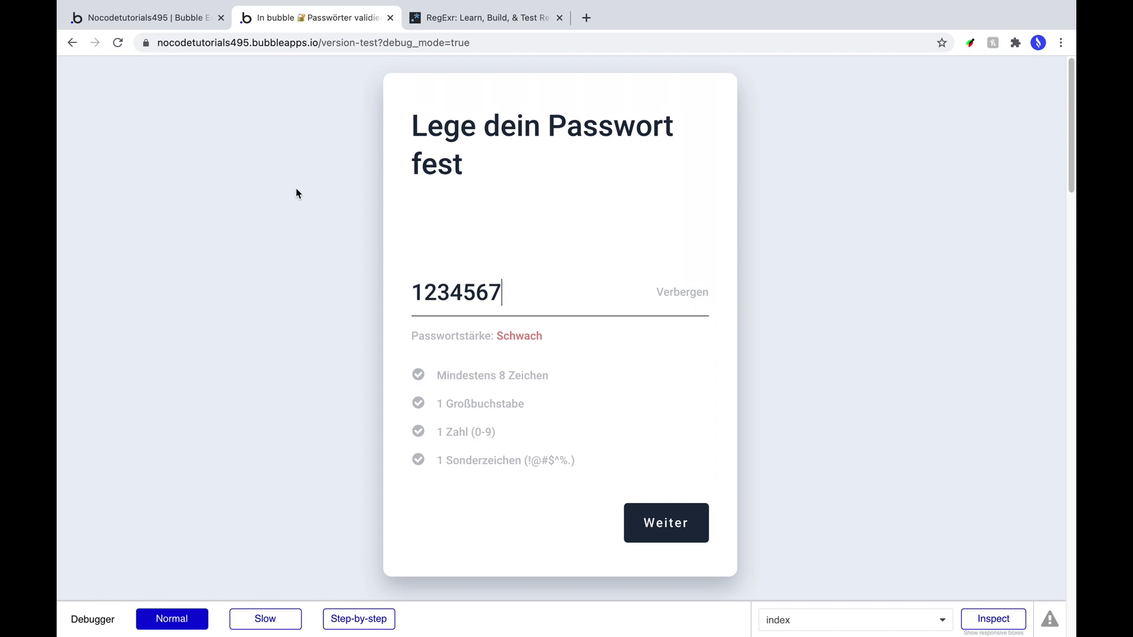
pyautogui.click(171, 22)
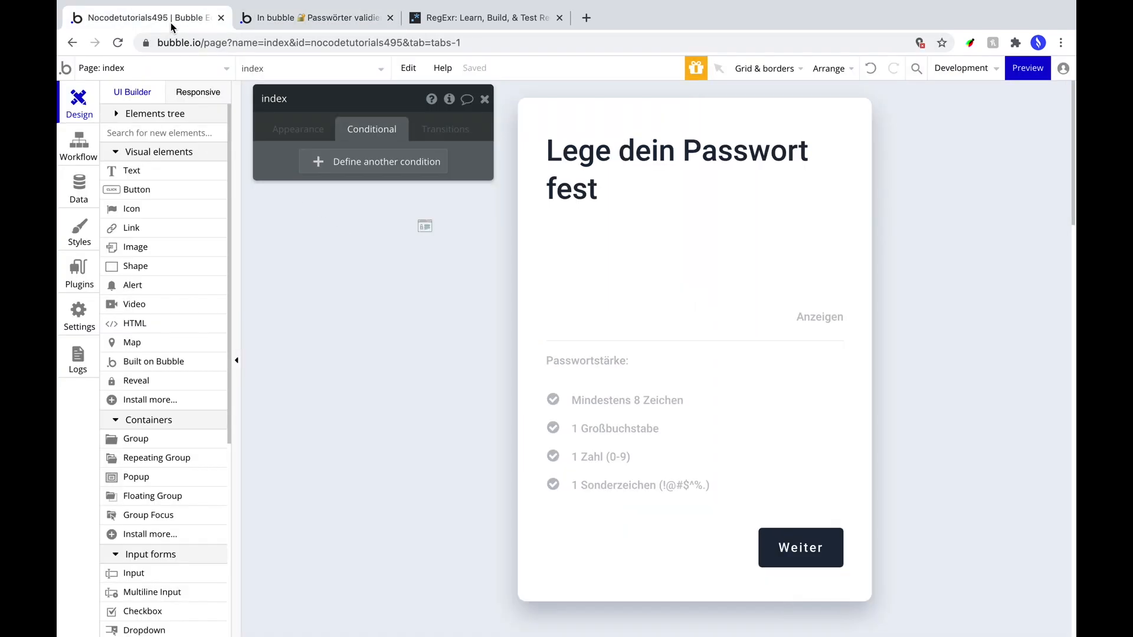
# On the 1 Großbuchstabe text, add a condition starting with Input's value :extract with Regex.
pyautogui.click(608, 427)
pyautogui.click(357, 171)
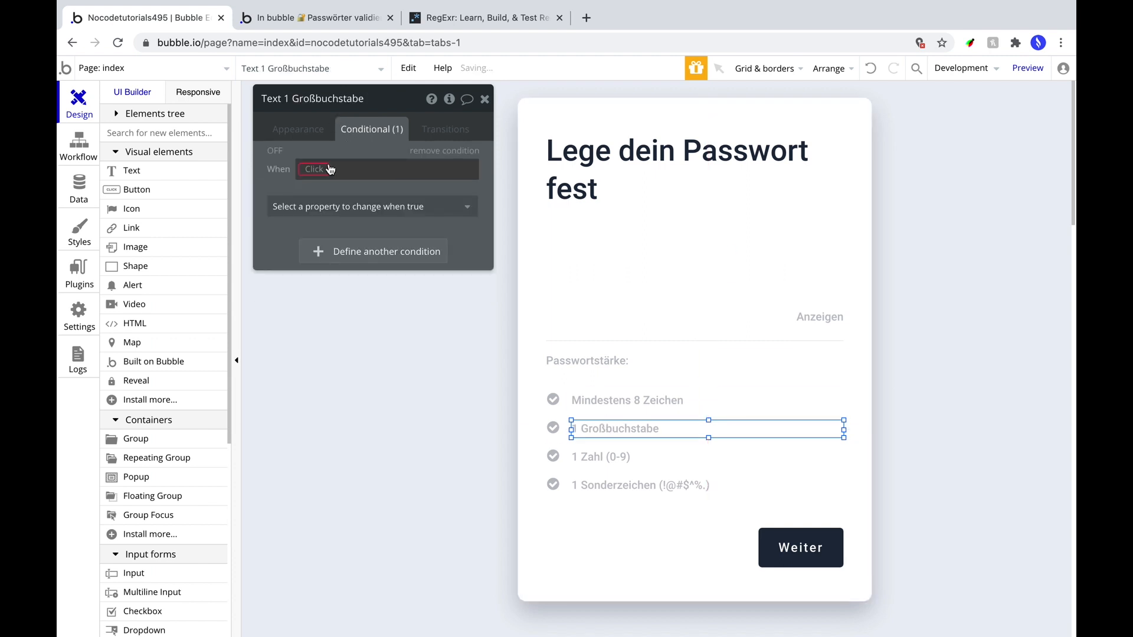
pyautogui.click(325, 170)
pyautogui.click(354, 341)
pyautogui.click(372, 186)
pyautogui.scroll(-5, 410, 317)
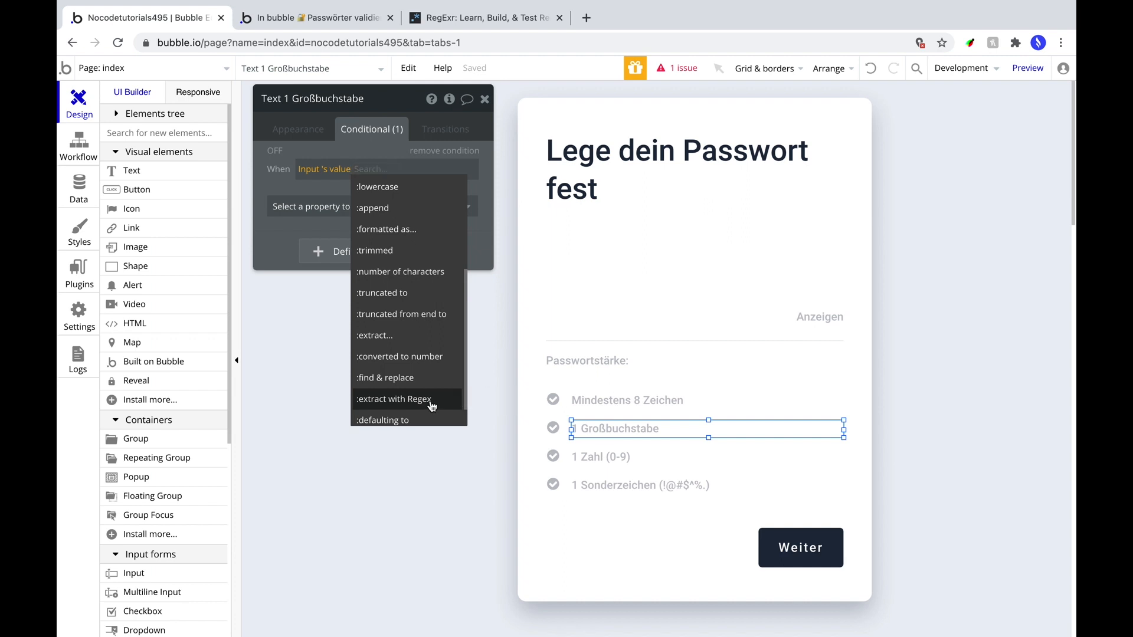
pyautogui.click(432, 401)
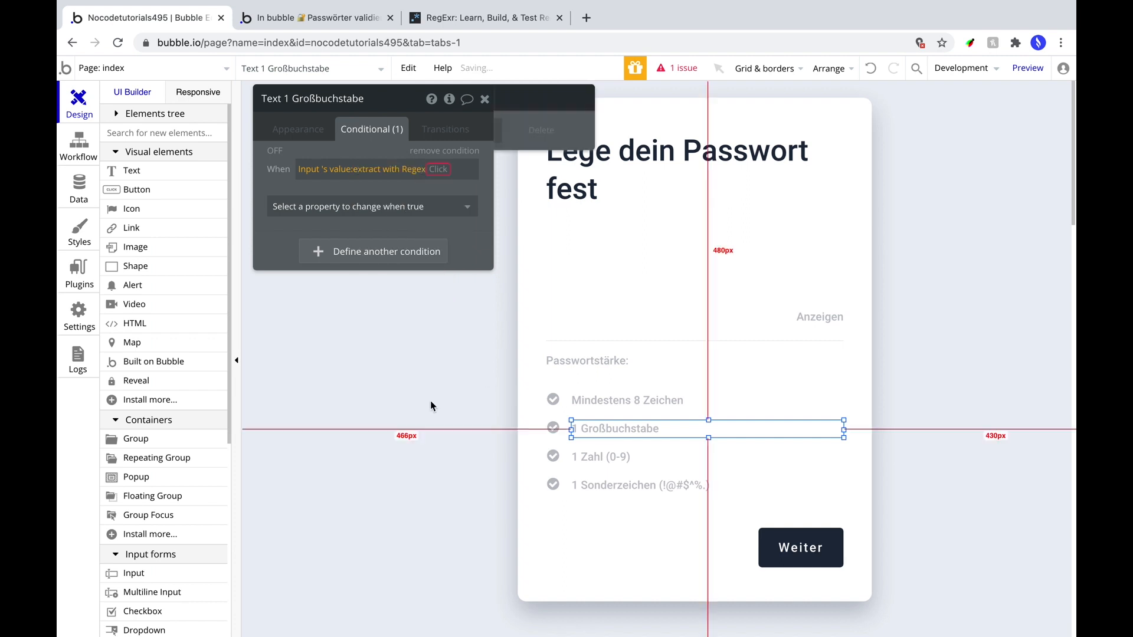
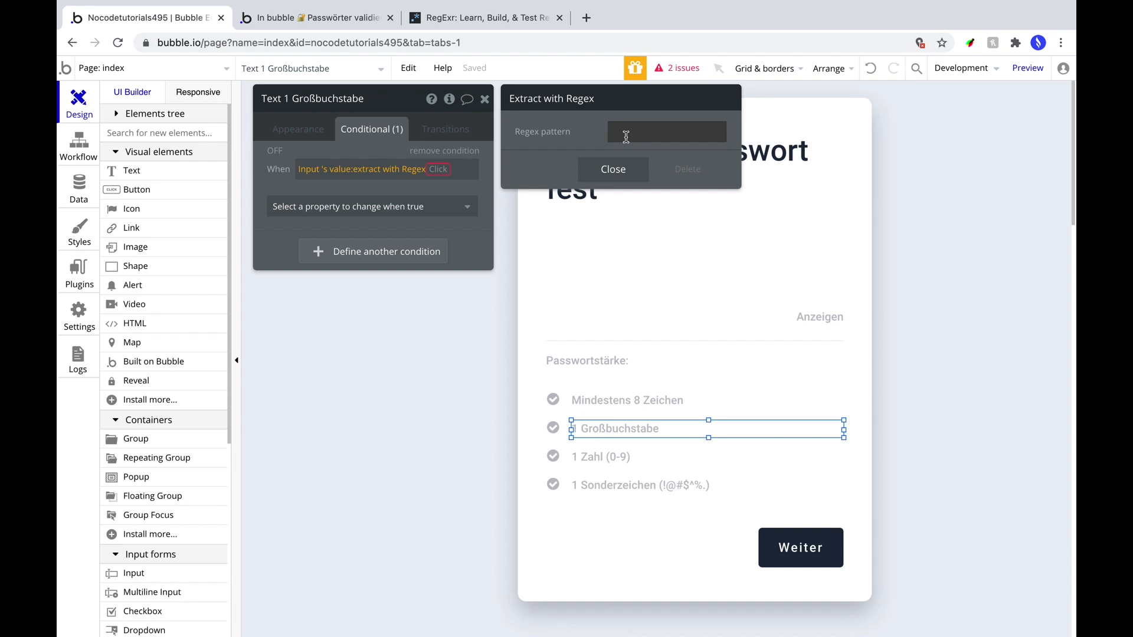
# Switch from the Bubble editor to the RegExr regex tester tab in the browser.
pyautogui.click(508, 20)
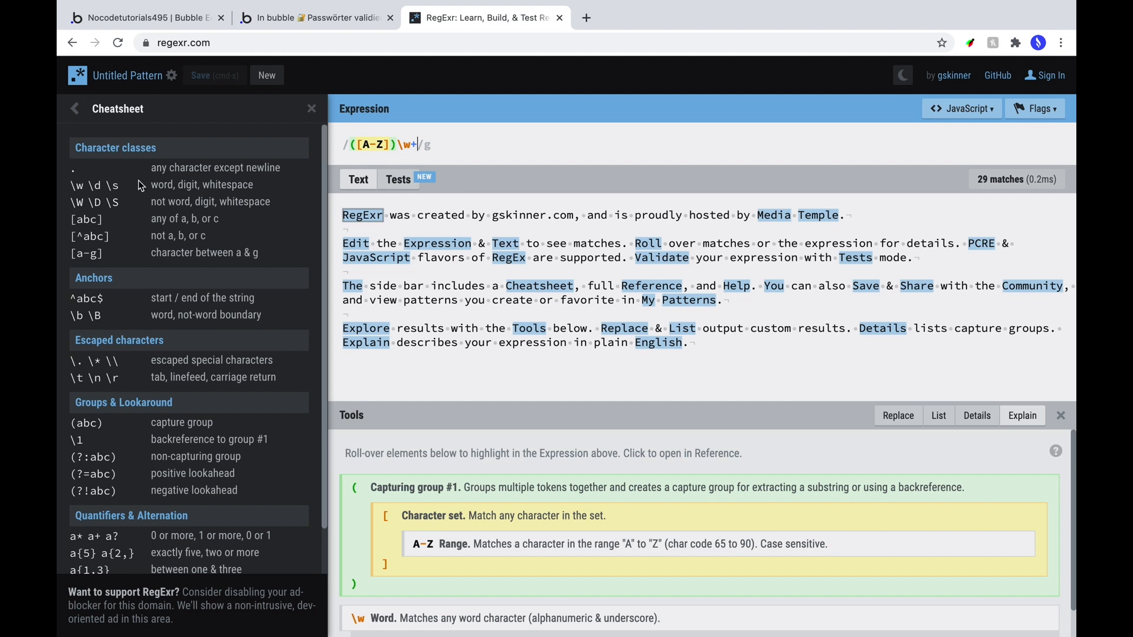
# Open RegExr's cheatsheet and replace the expression with the digit token \d.
pyautogui.click(75, 109)
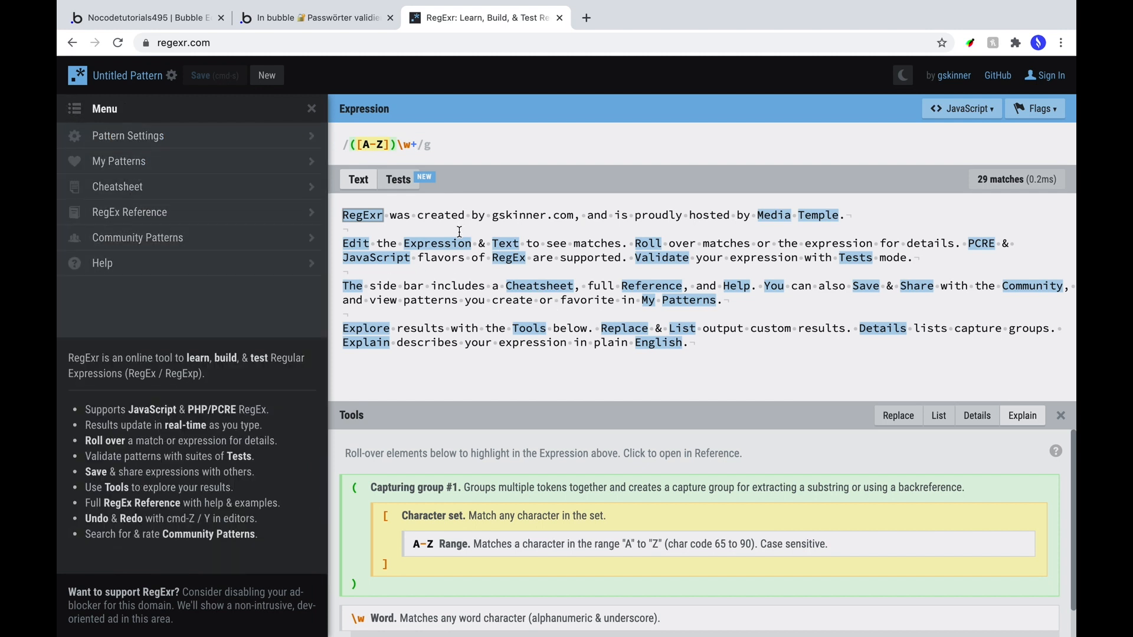
pyautogui.click(135, 192)
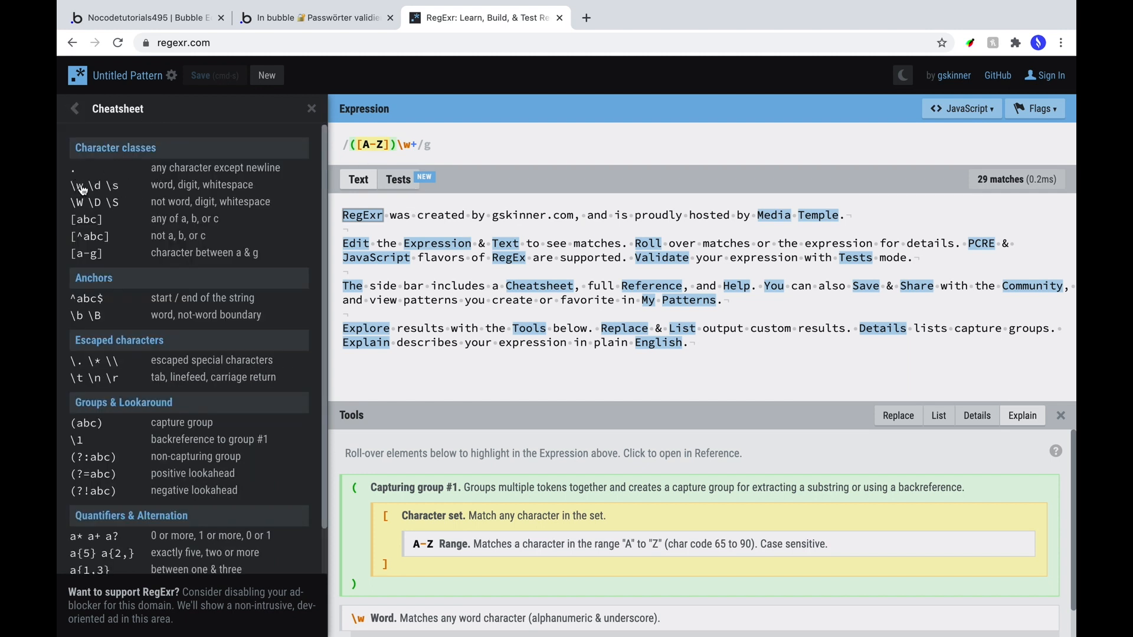
pyautogui.moveTo(87, 187); pyautogui.dragTo(107, 190)
pyautogui.press('super+c')
pyautogui.tripleClick(406, 145)
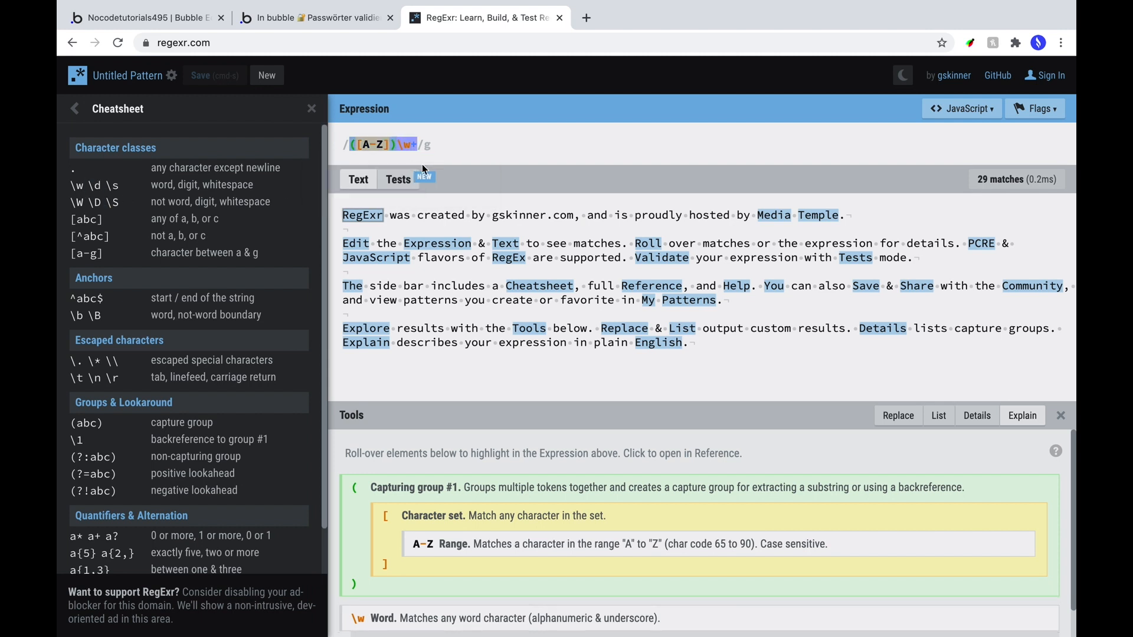
pyautogui.press('super+v')
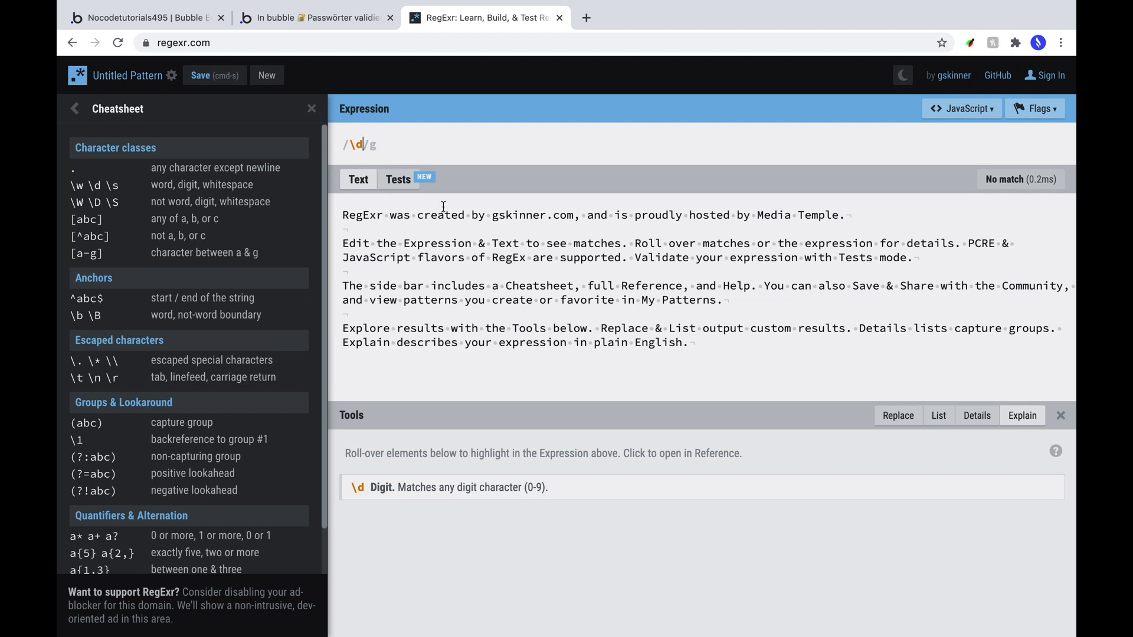
# Insert the digits 23 and 5 into the sample text to test \d matches.
pyautogui.click(421, 216)
pyautogui.write('2')
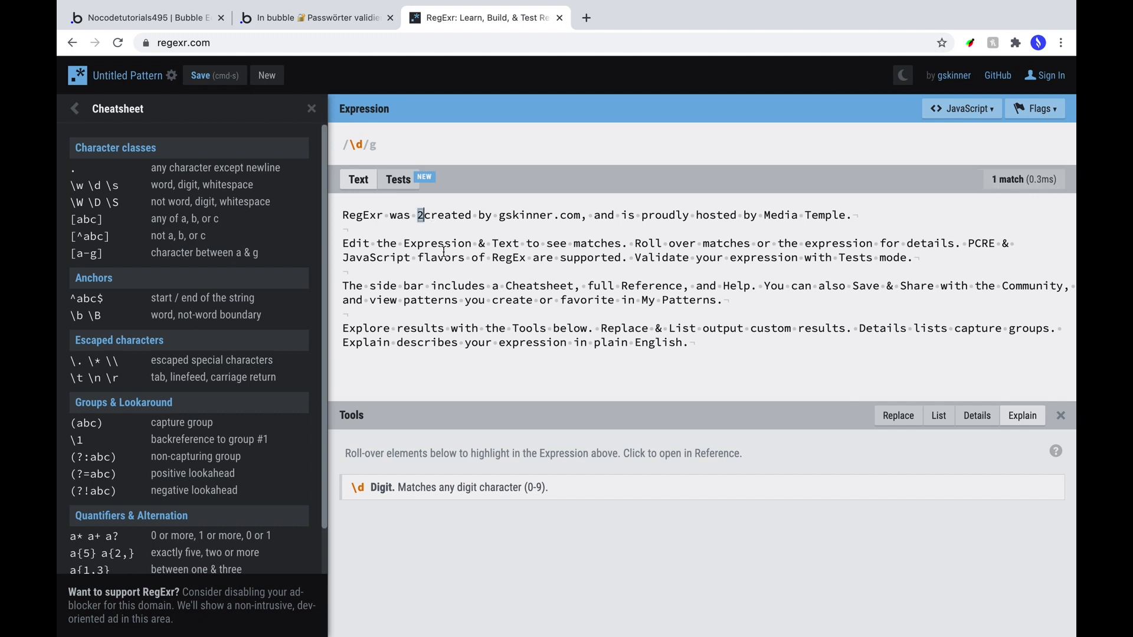
pyautogui.write('3')
pyautogui.click(447, 260)
pyautogui.write('4')
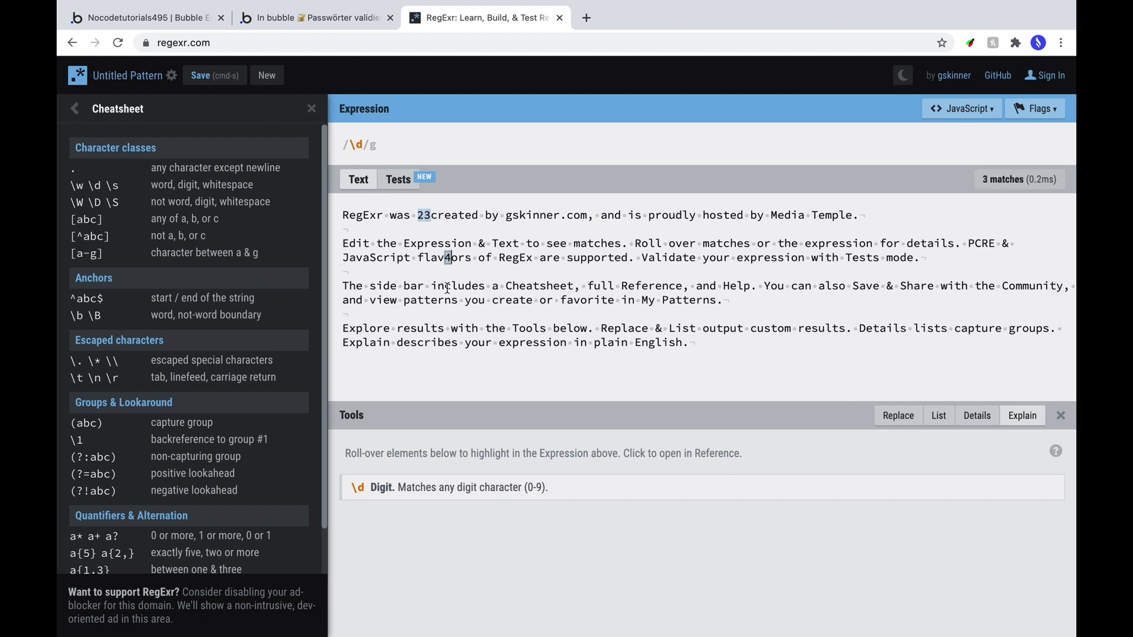
pyautogui.press('BackSpace')
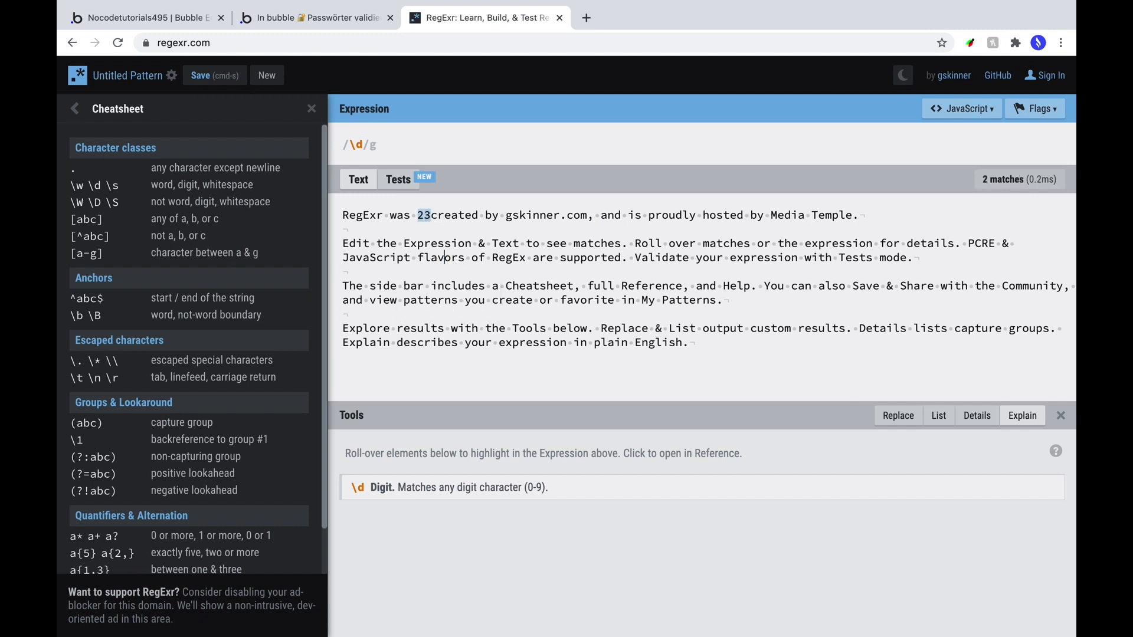
pyautogui.write('5')
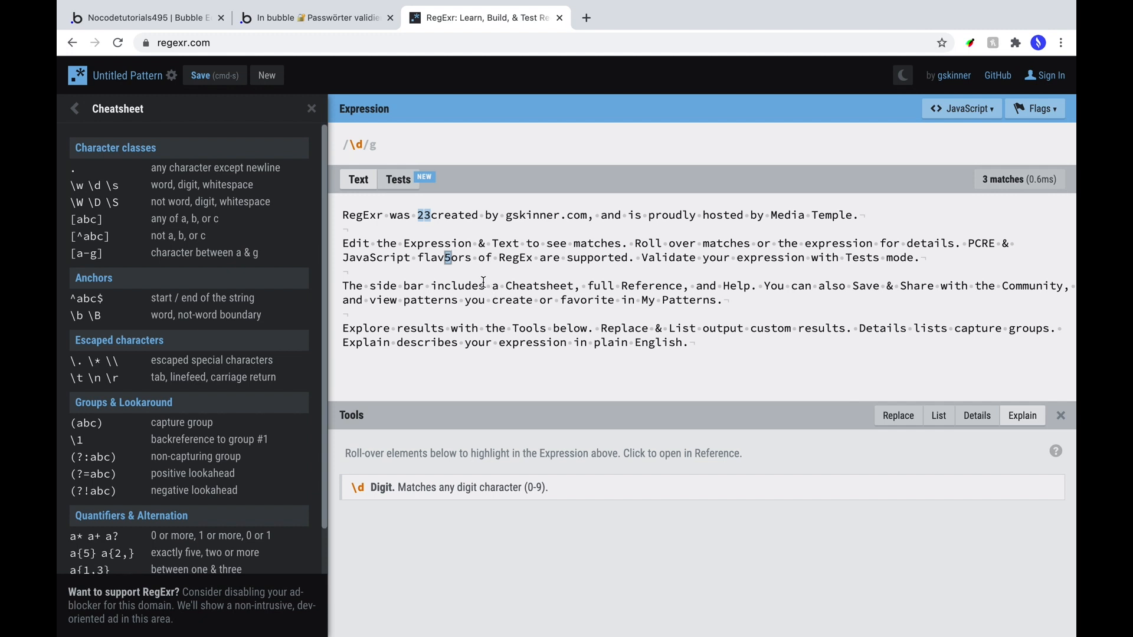
# Change the expression to the range [a-b], adapted from the cheatsheet's [a-g] example.
pyautogui.moveTo(451, 252)
pyautogui.moveTo(112, 260); pyautogui.dragTo(69, 260)
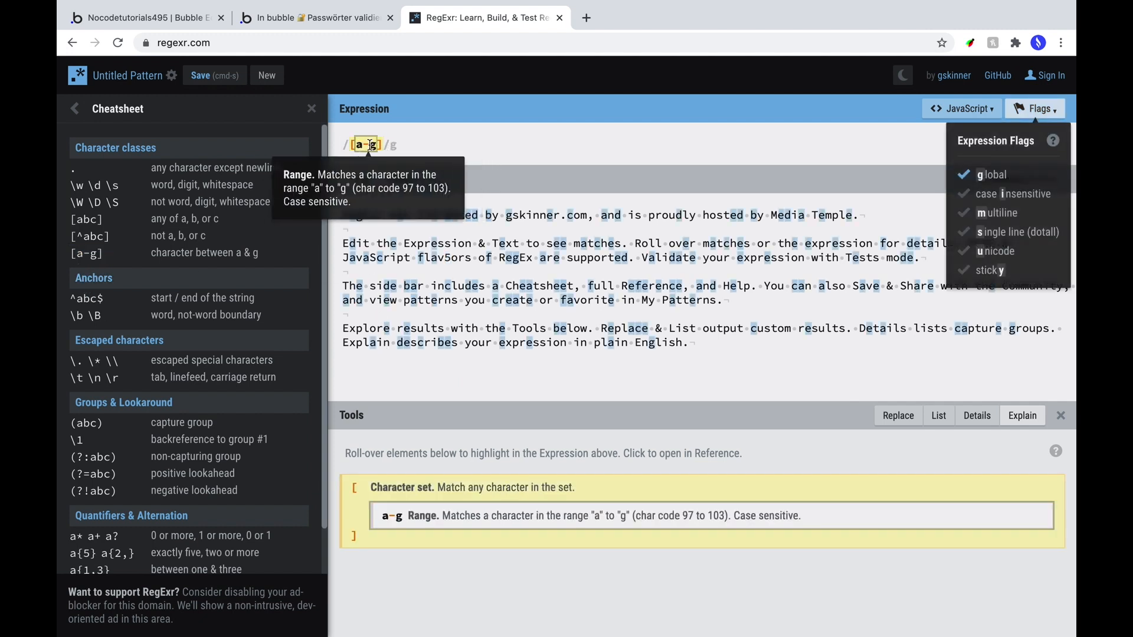
pyautogui.click(373, 147)
pyautogui.press('BackSpace')
pyautogui.write('b')
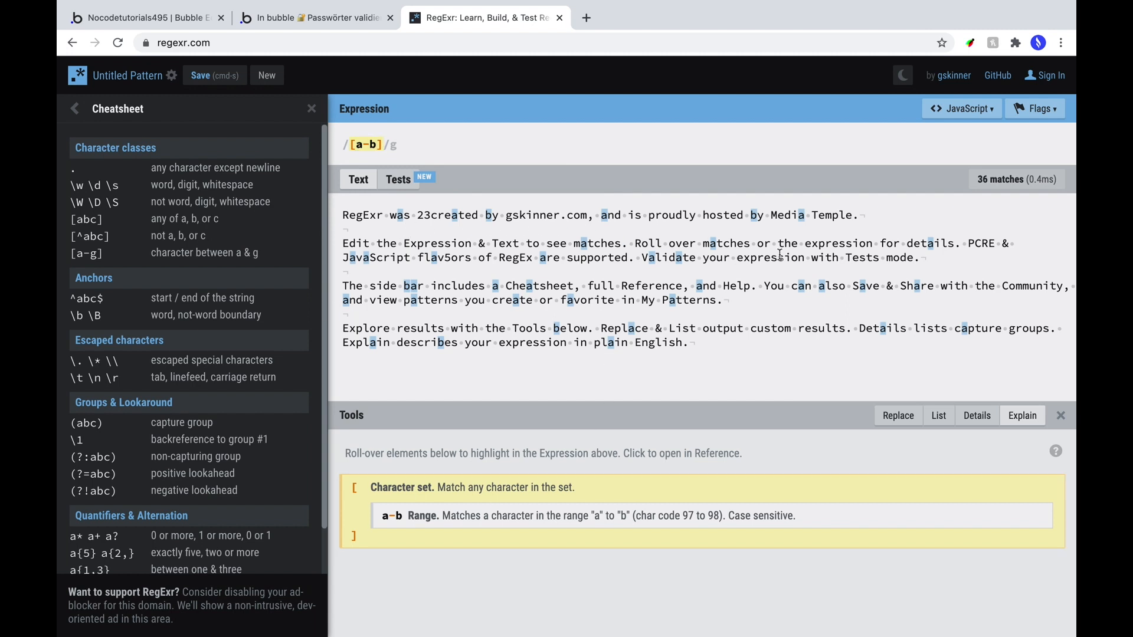
pyautogui.press('super+a')
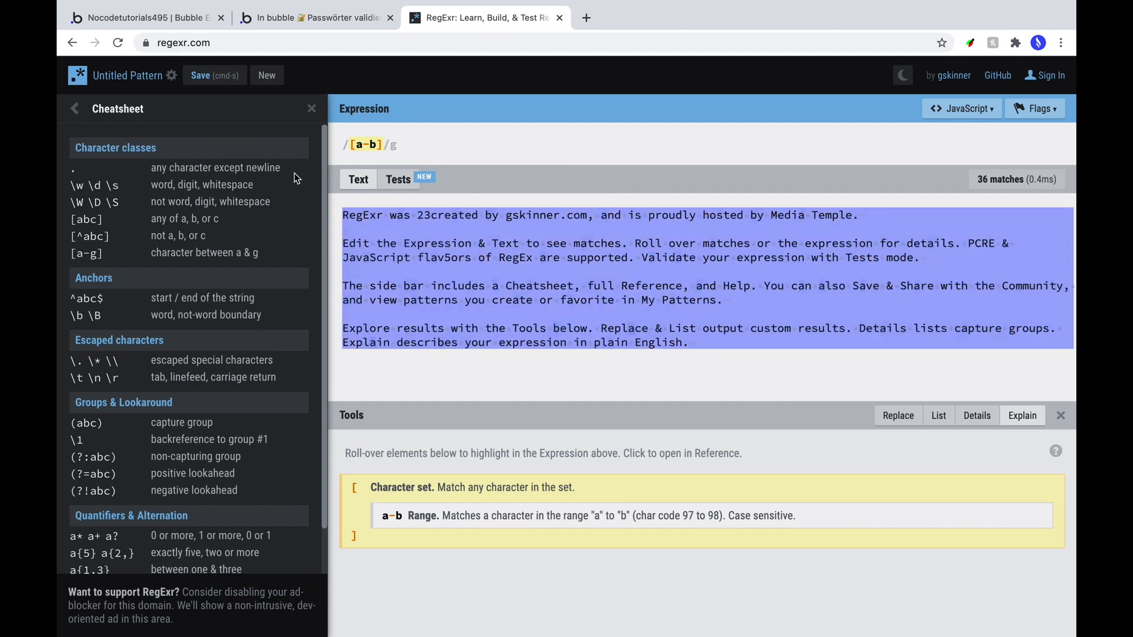
# Replace the sample text with PasswortTest123 and build [A-Z\s]+ to match its two capitals.
pyautogui.press('BackSpace')
pyautogui.write('PasswortTest123')
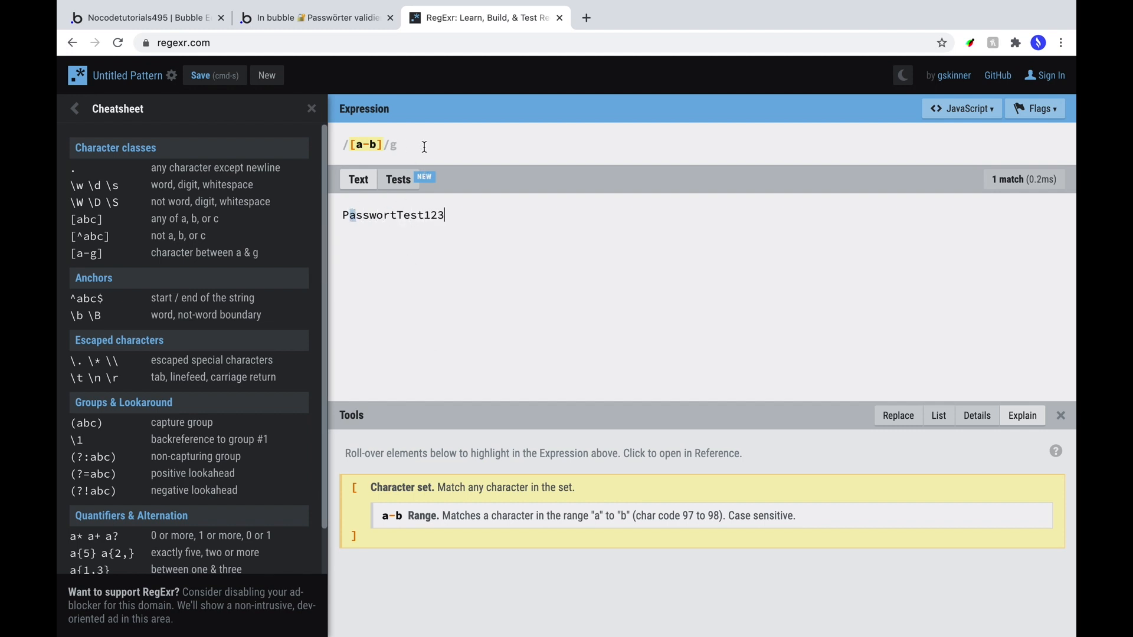
pyautogui.tripleClick(425, 147)
pyautogui.press('BackSpace')
pyautogui.write('[A-Z')
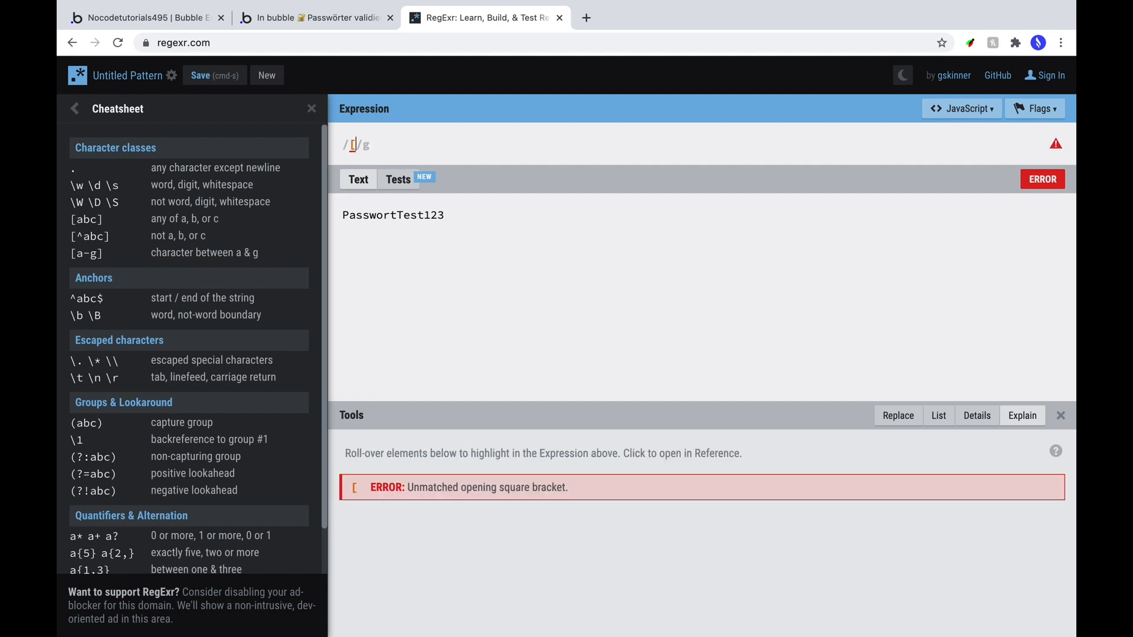
pyautogui.click(112, 185)
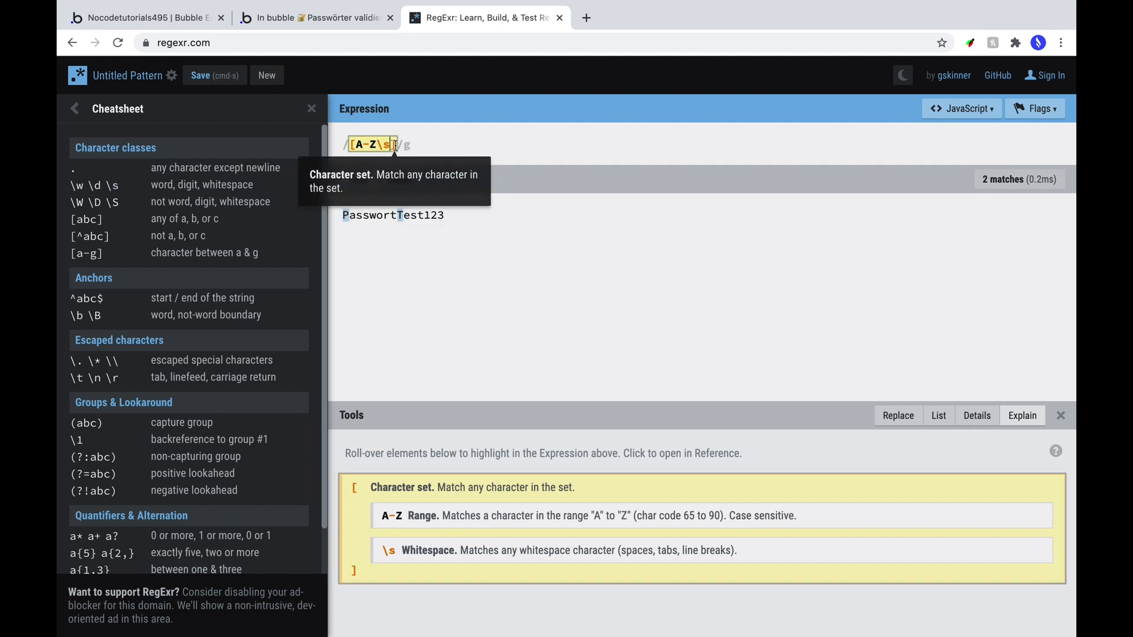
pyautogui.write('+')
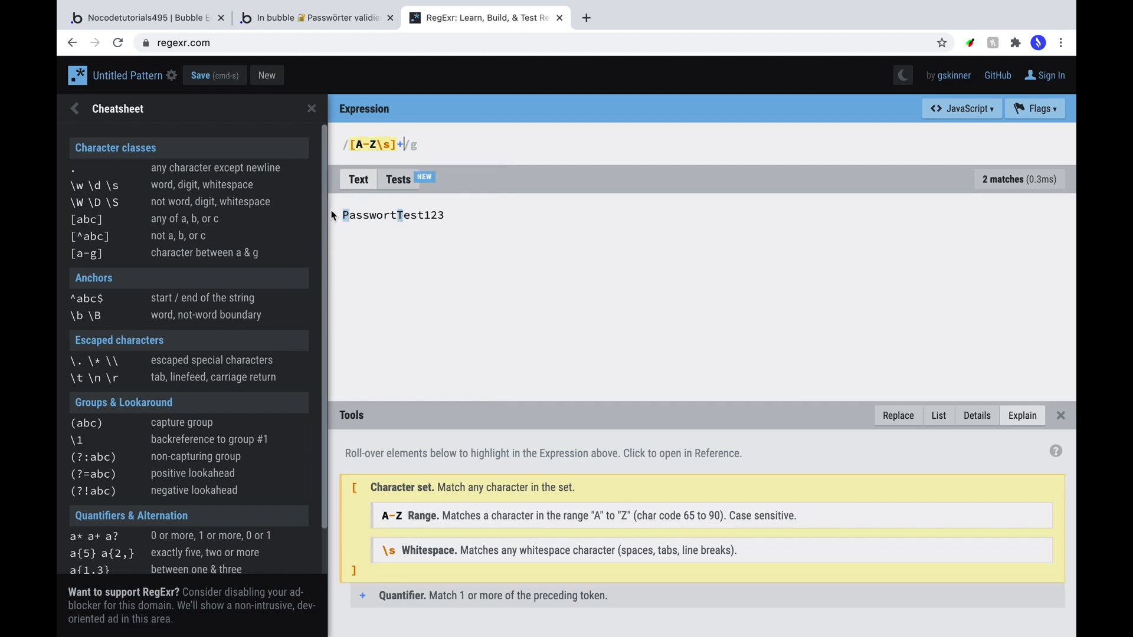
pyautogui.moveTo(404, 146); pyautogui.dragTo(357, 144)
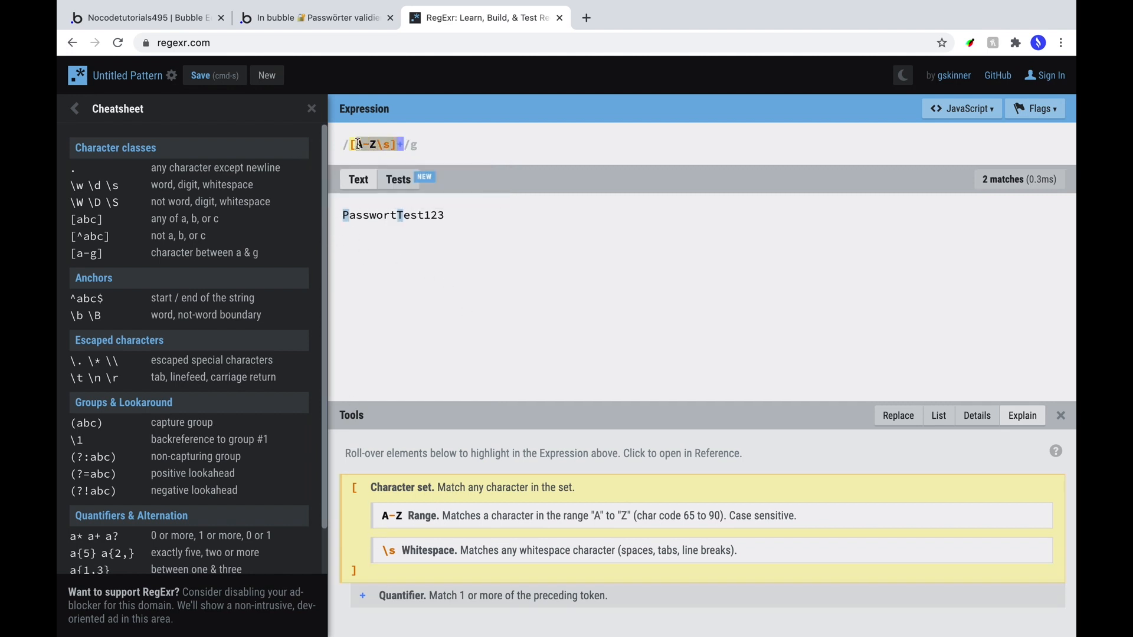
pyautogui.click(139, 25)
# Set the condition to the input's [A-Z\s]+ regex extraction count > 0.
pyautogui.click(641, 132)
pyautogui.write('[A-Z\\s]+')
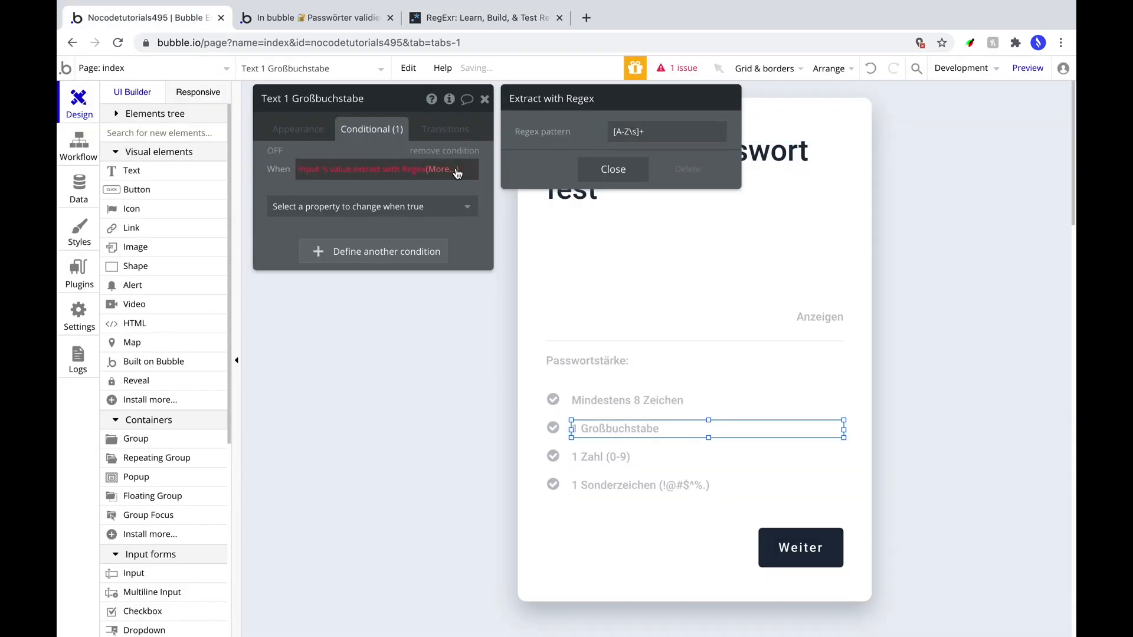
pyautogui.click(453, 170)
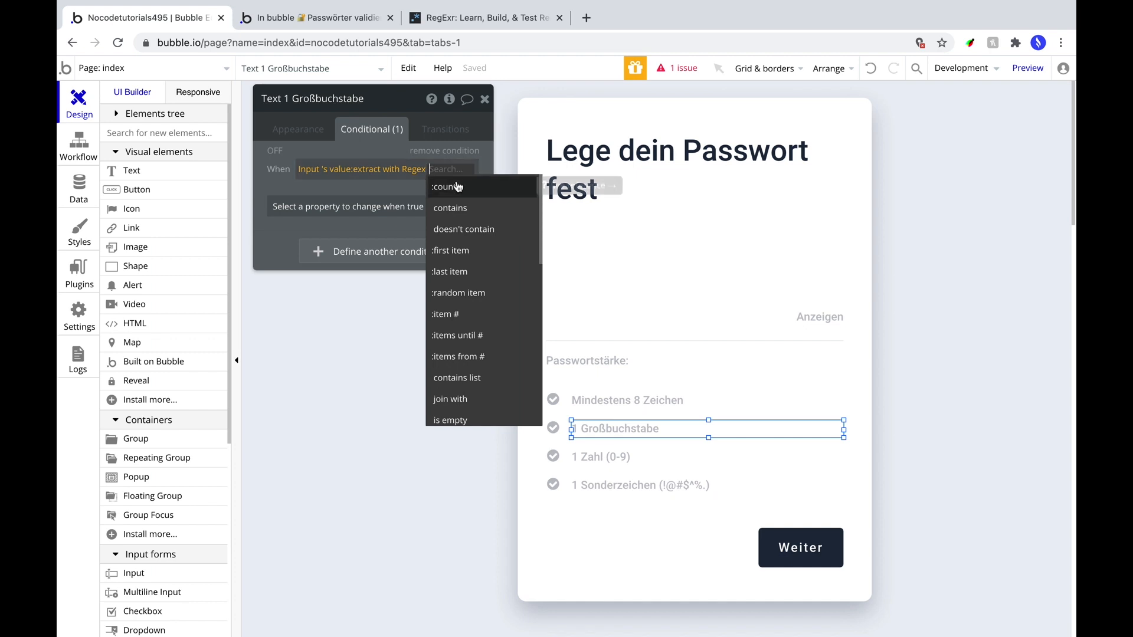
pyautogui.click(459, 186)
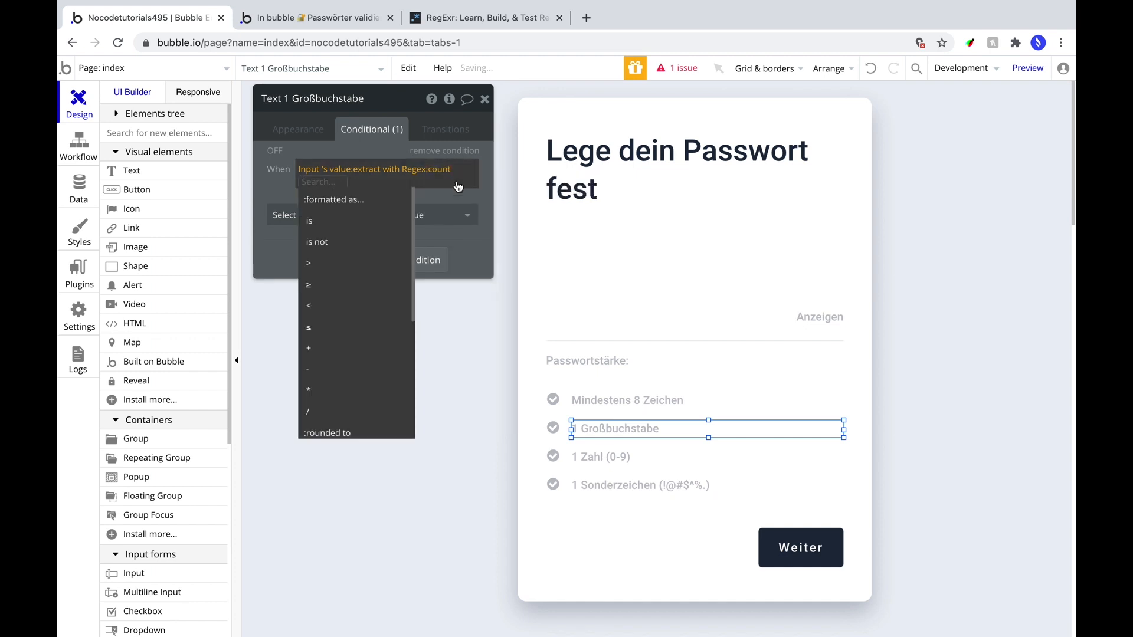
pyautogui.click(344, 269)
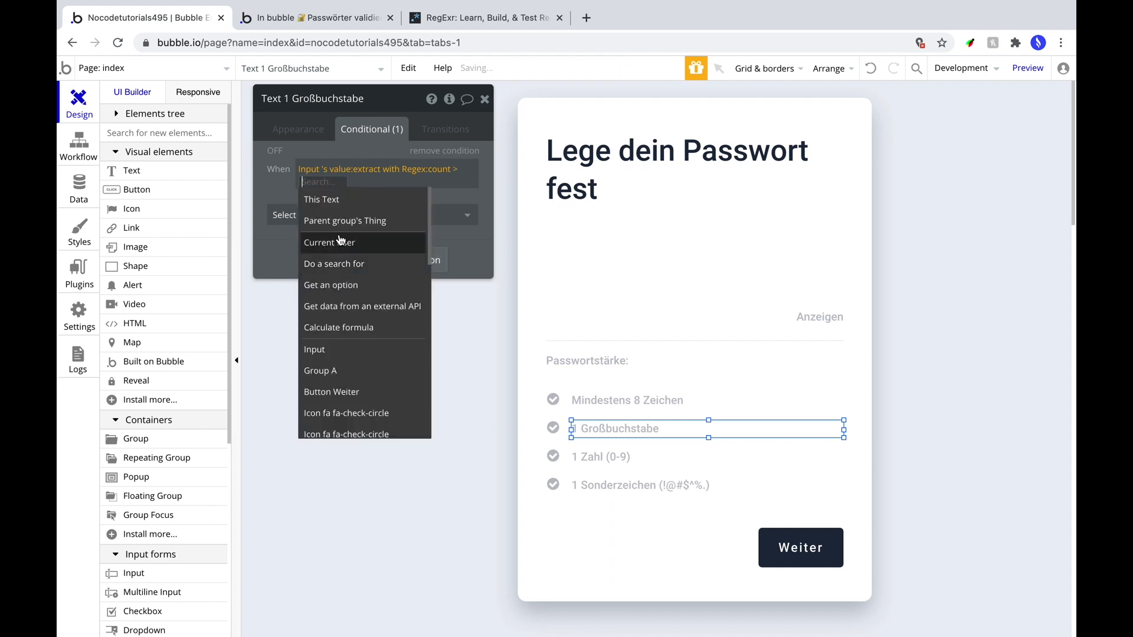
pyautogui.write('0')
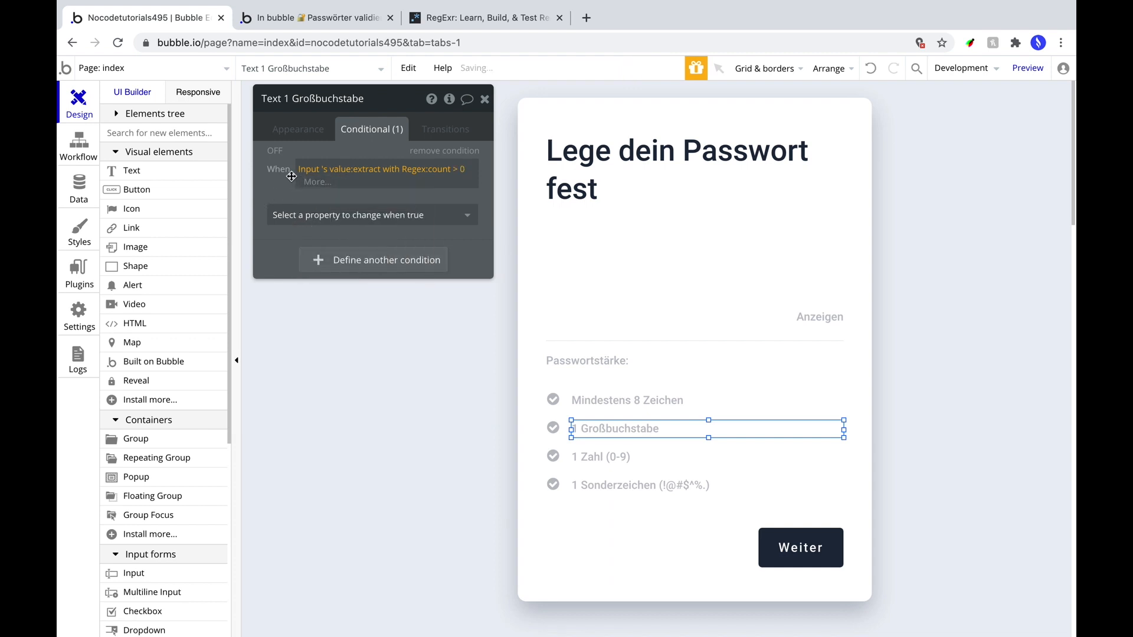
pyautogui.press('Return')
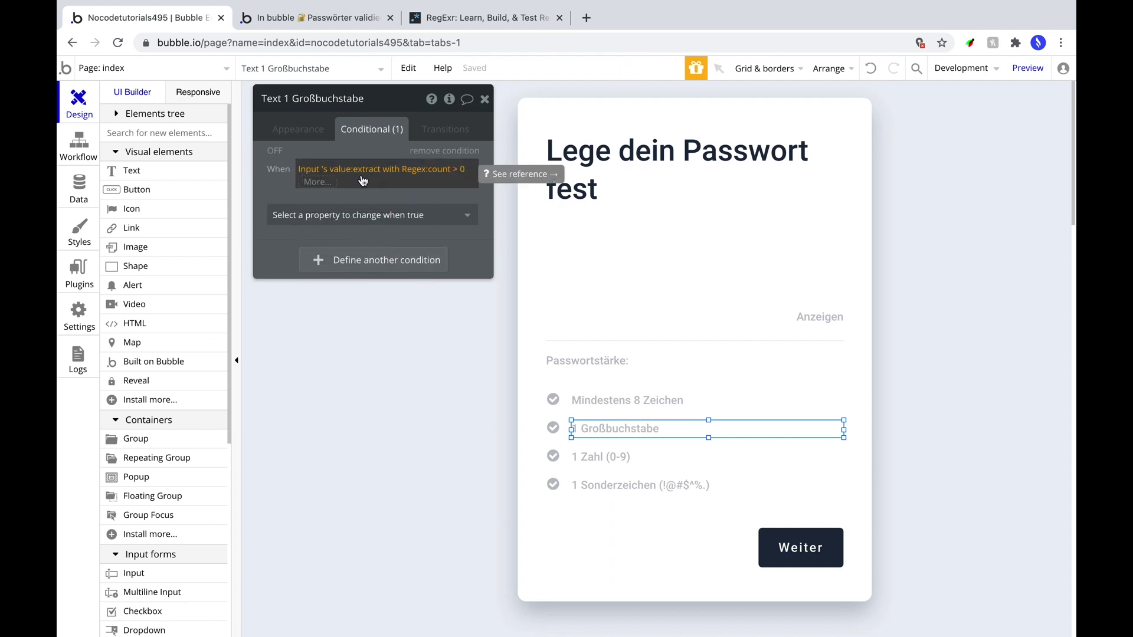
pyautogui.click(408, 171)
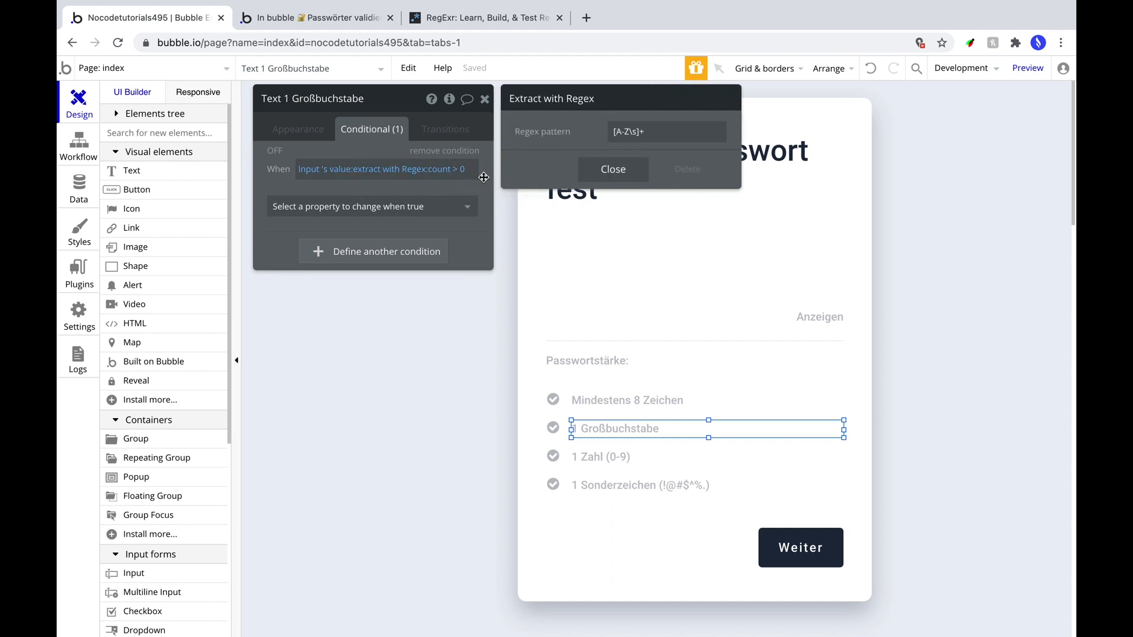
# Make the condition change the Großbuchstabe text's font color to #7ECE34.
pyautogui.click(446, 207)
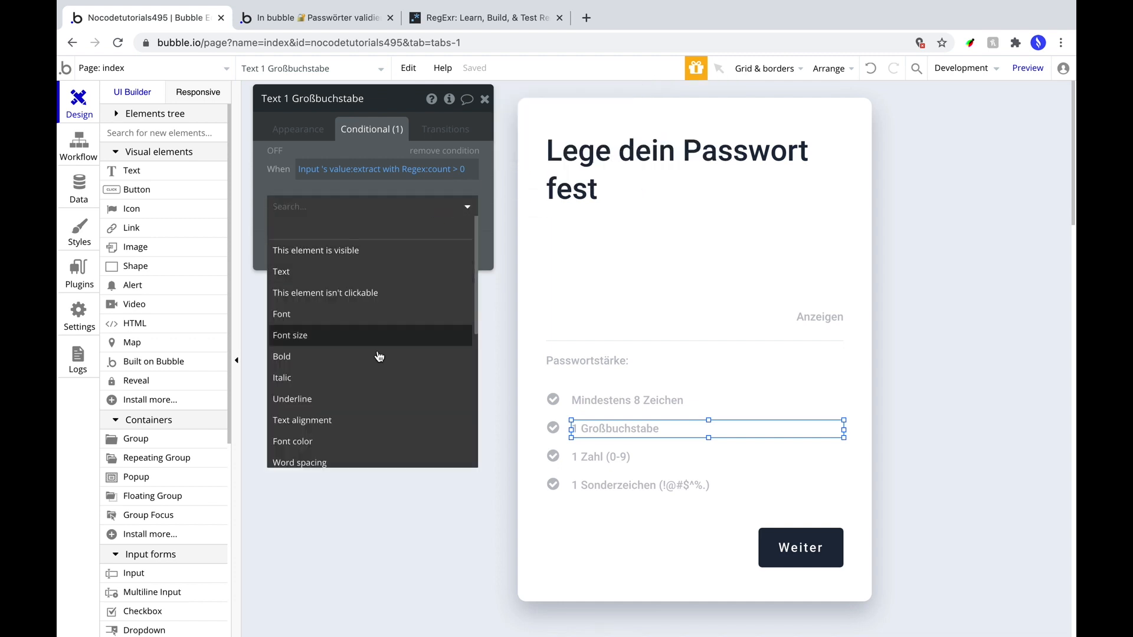
pyautogui.click(386, 441)
pyautogui.doubleClick(428, 202)
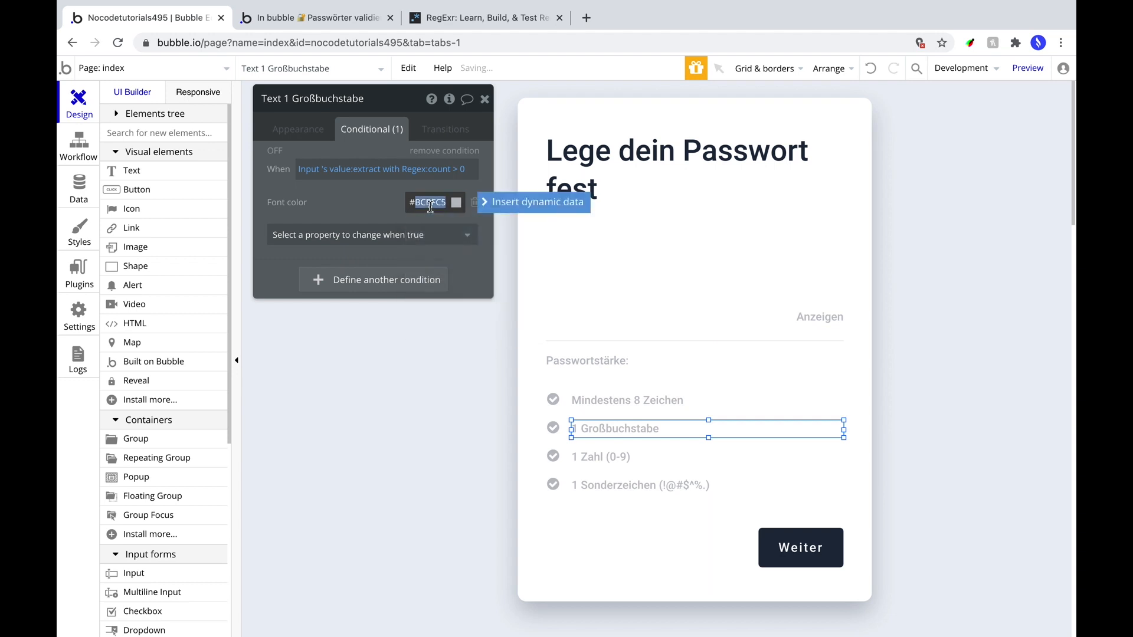
pyautogui.write('7ECE34')
pyautogui.click(330, 213)
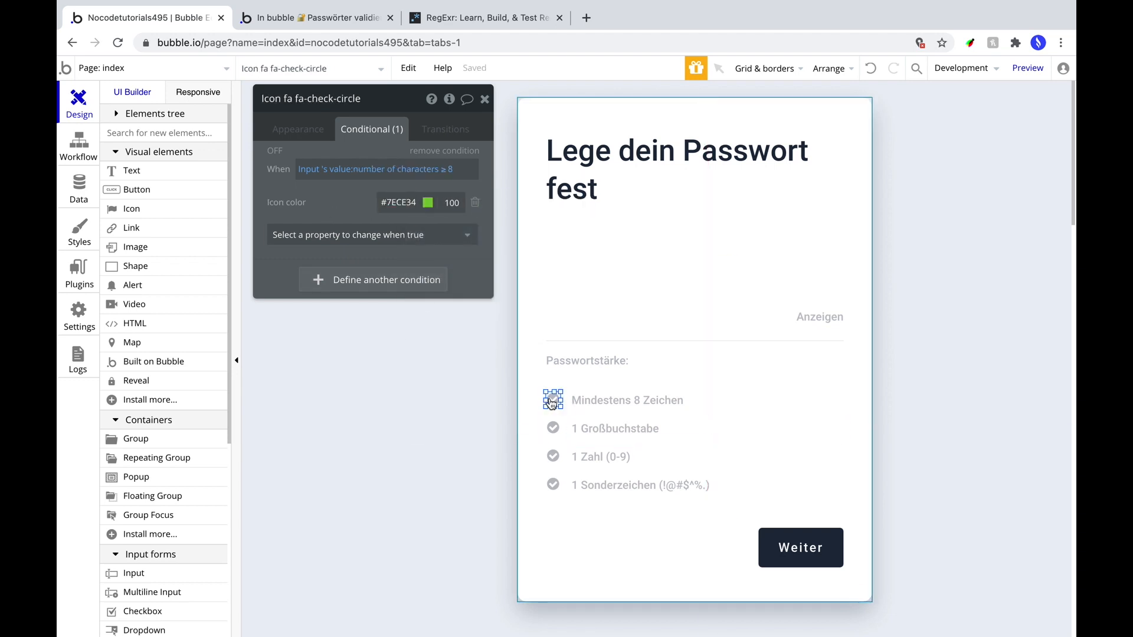
# Copy the Großbuchstabe text's conditional onto its check icon and target the Icon color property.
pyautogui.rightClick(576, 431)
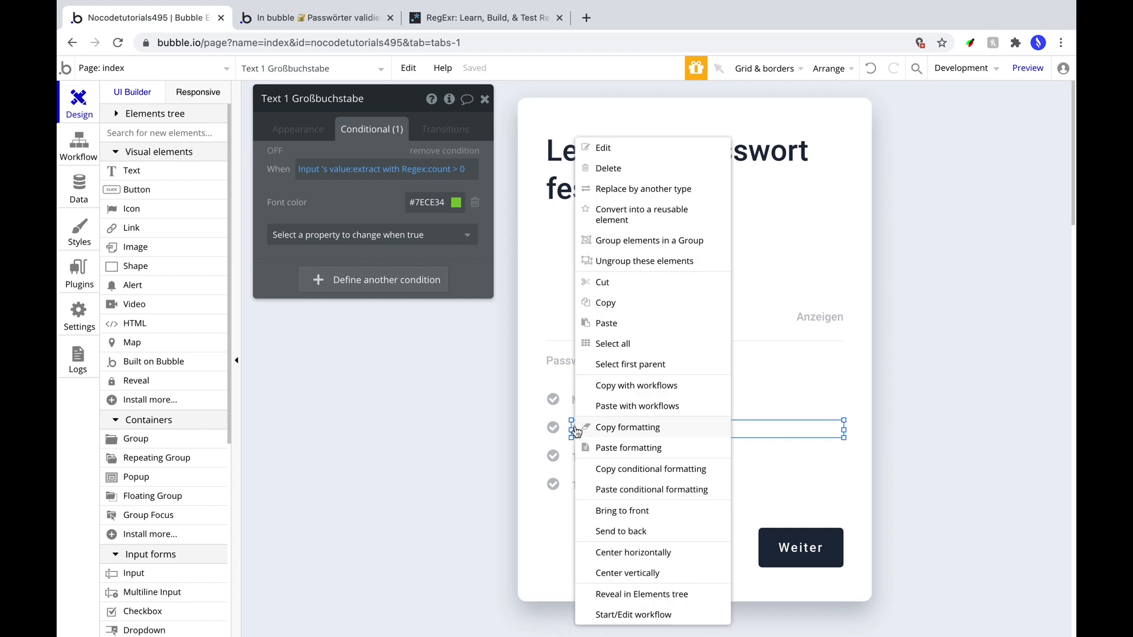
pyautogui.click(611, 469)
pyautogui.click(552, 435)
pyautogui.rightClick(552, 430)
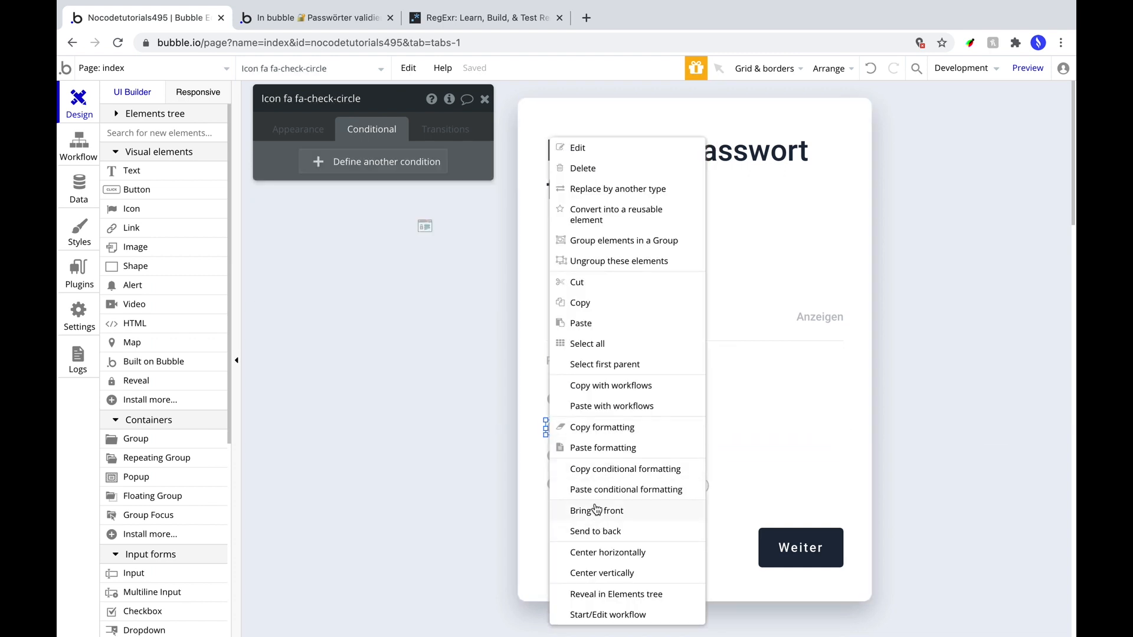
pyautogui.click(590, 489)
pyautogui.click(369, 206)
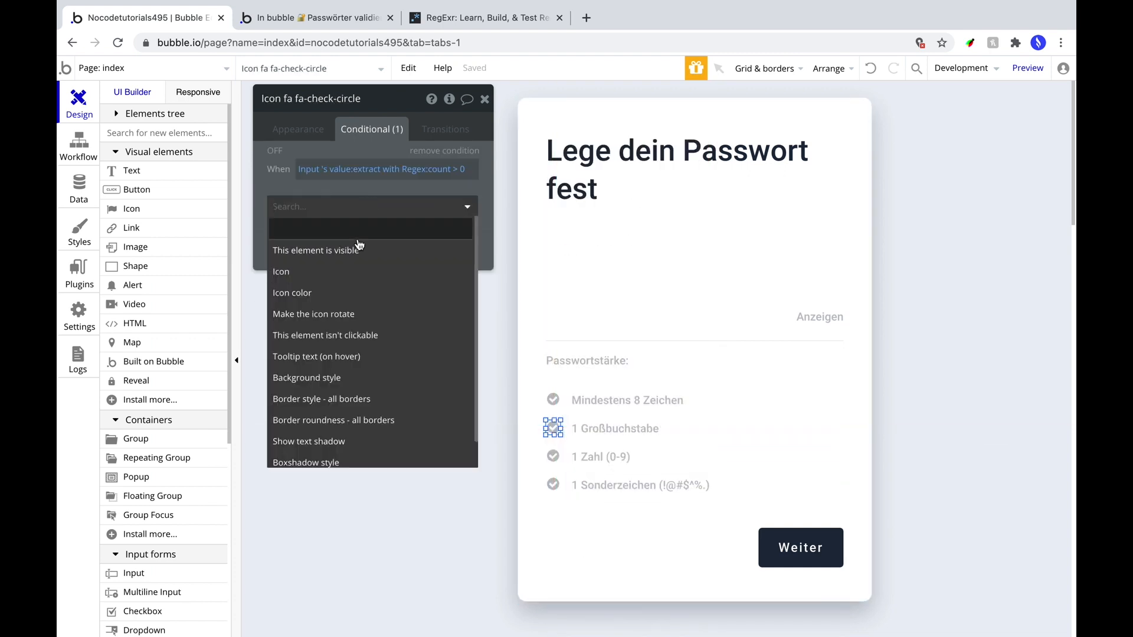
pyautogui.click(366, 285)
# Copy #7ECE34 from the text's condition and paste it as the icon's conditional color.
pyautogui.click(614, 428)
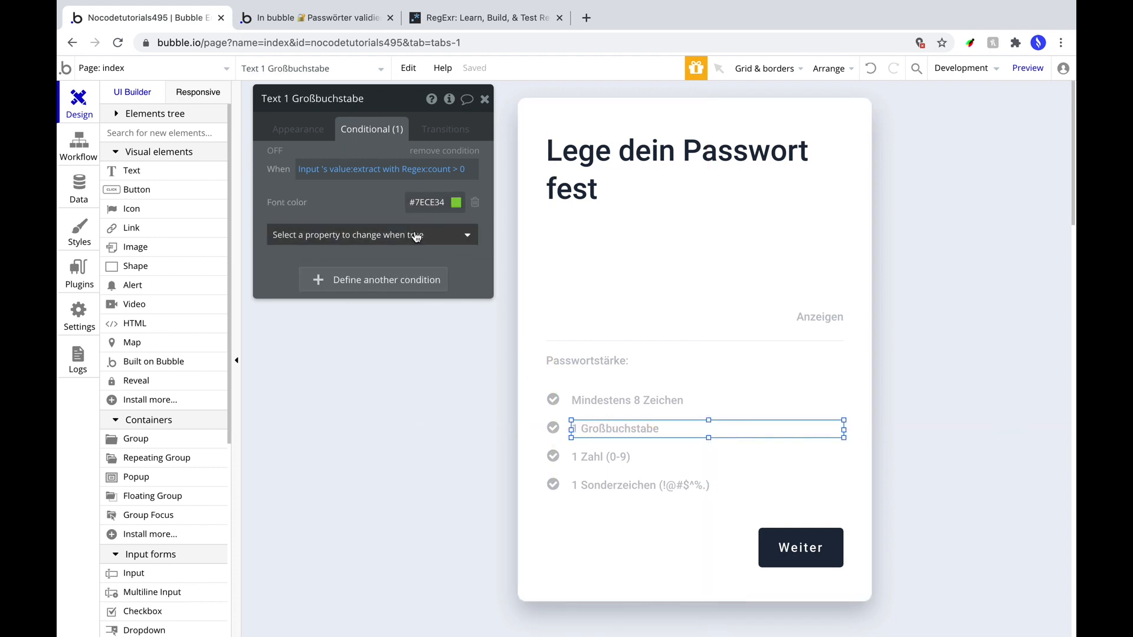
pyautogui.click(426, 202)
pyautogui.hotkey('ctrl', 'c')
pyautogui.click(553, 428)
pyautogui.click(398, 203)
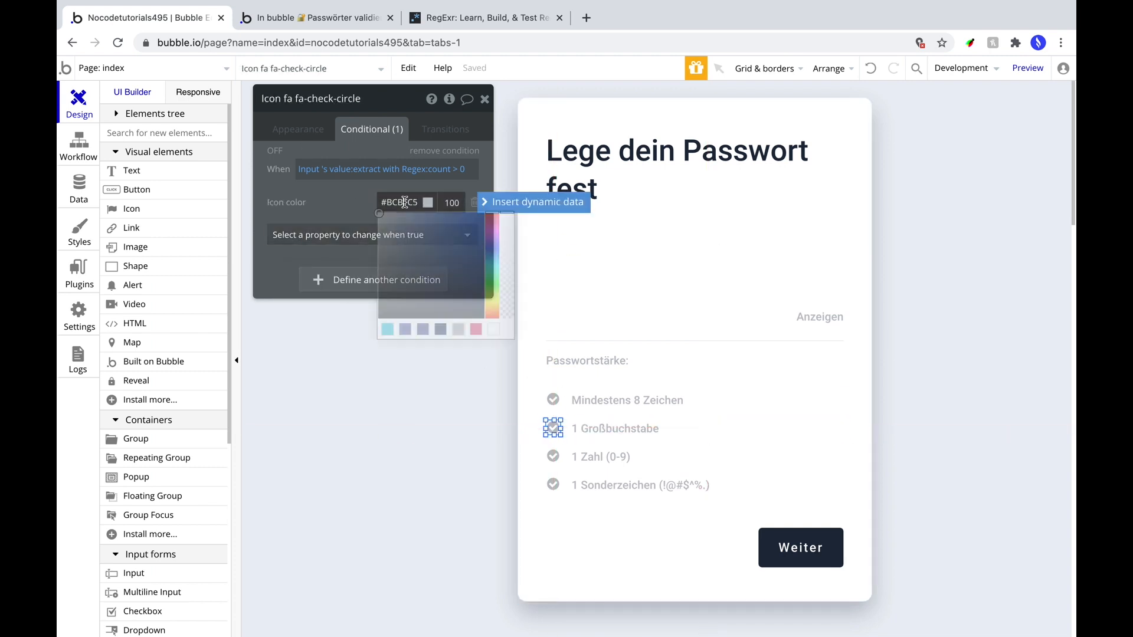
pyautogui.hotkey('ctrl', 'v')
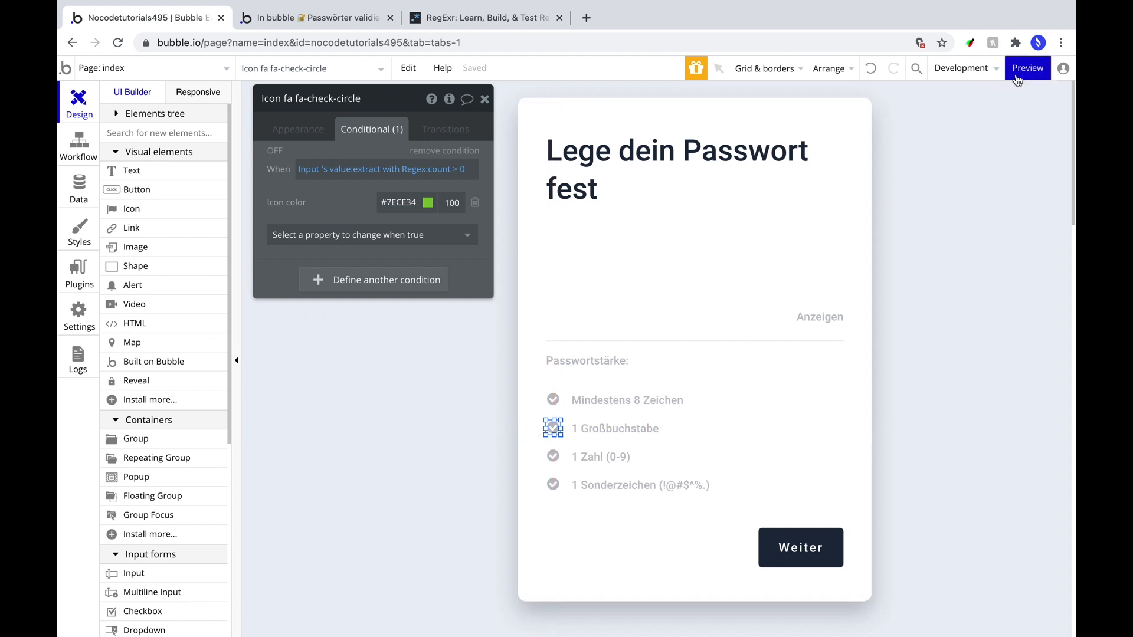
pyautogui.click(1030, 69)
# In the preview, enter testtest, reveal it, and append Test so 1 Großbuchstabe turns green.
pyautogui.click(506, 294)
pyautogui.write('testtest')
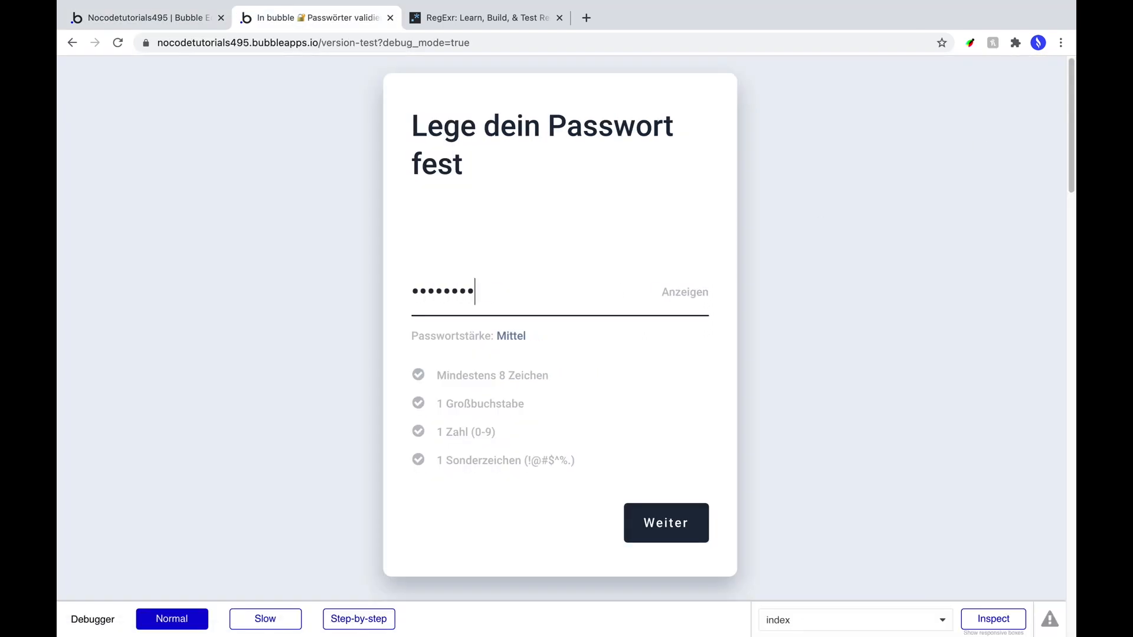
pyautogui.click(685, 292)
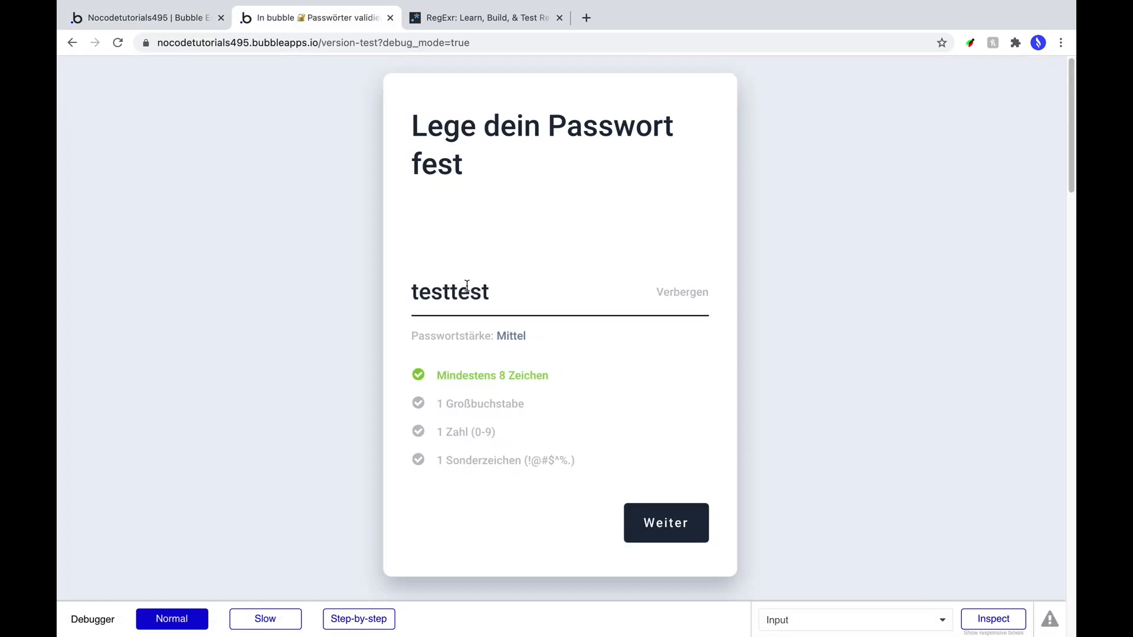
pyautogui.click(504, 291)
pyautogui.write('Test')
pyautogui.click(427, 383)
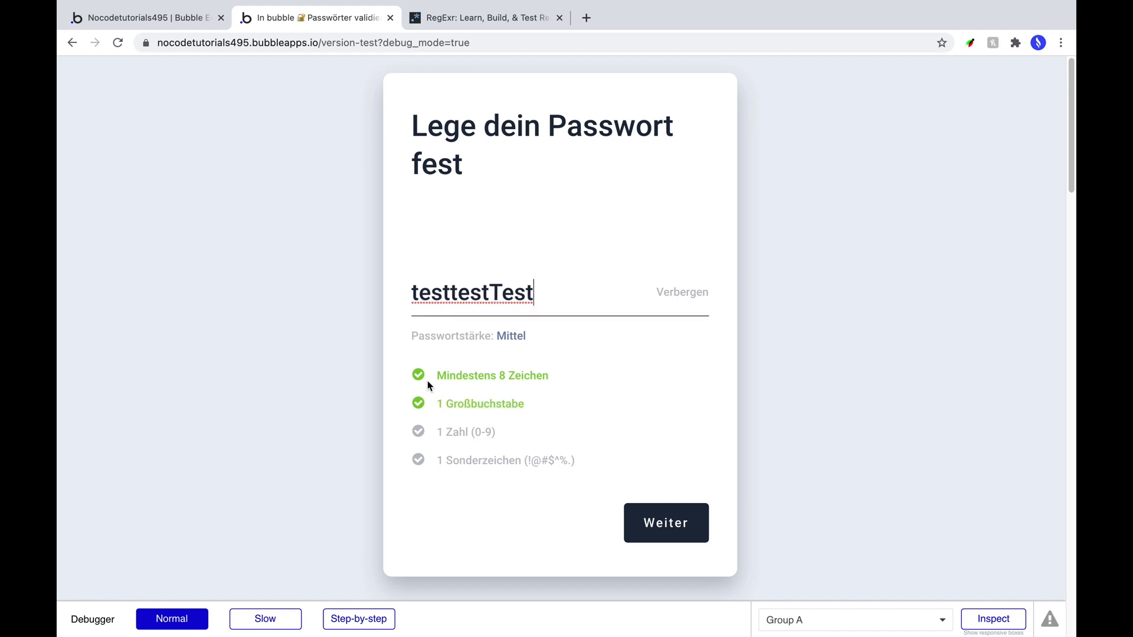
pyautogui.click(405, 395)
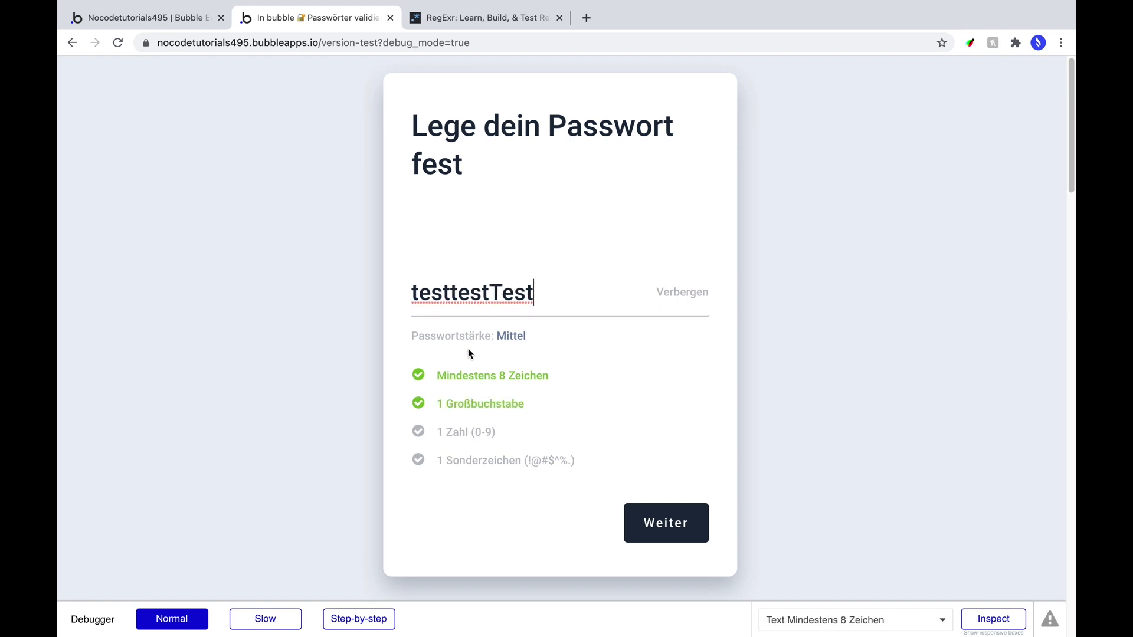
# Delete the capital T and confirm the uppercase check returns to grey.
pyautogui.click(577, 294)
pyautogui.click(507, 291)
pyautogui.press('BackSpace')
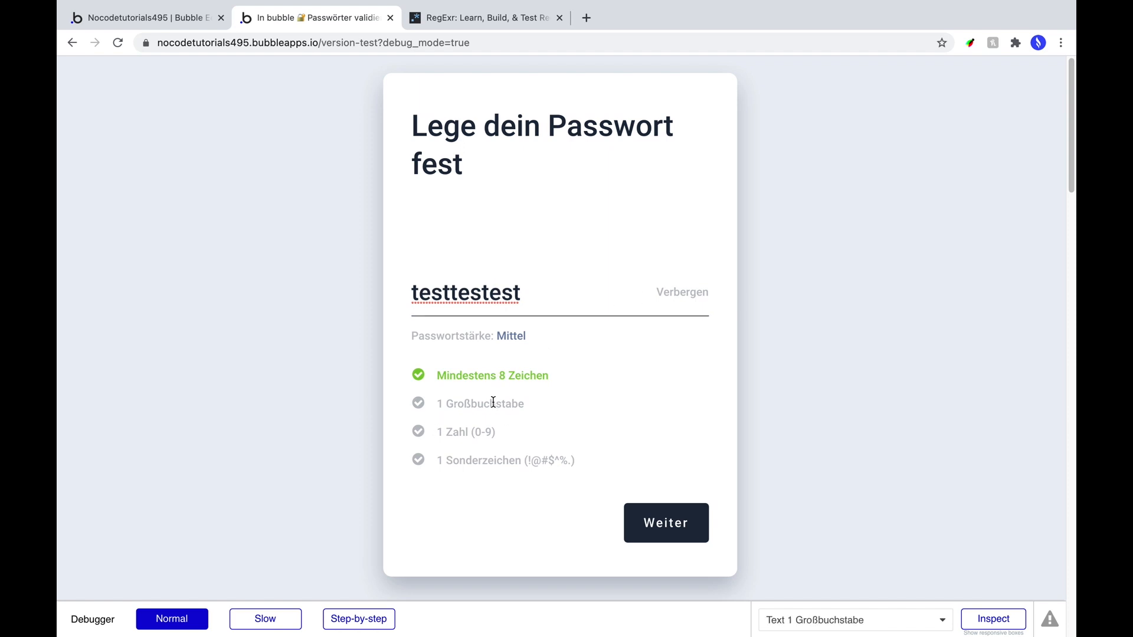
pyautogui.click(181, 20)
# Copy the 1 Großbuchstabe text's conditional formatting onto the 1 Zahl (0-9) text.
pyautogui.rightClick(598, 430)
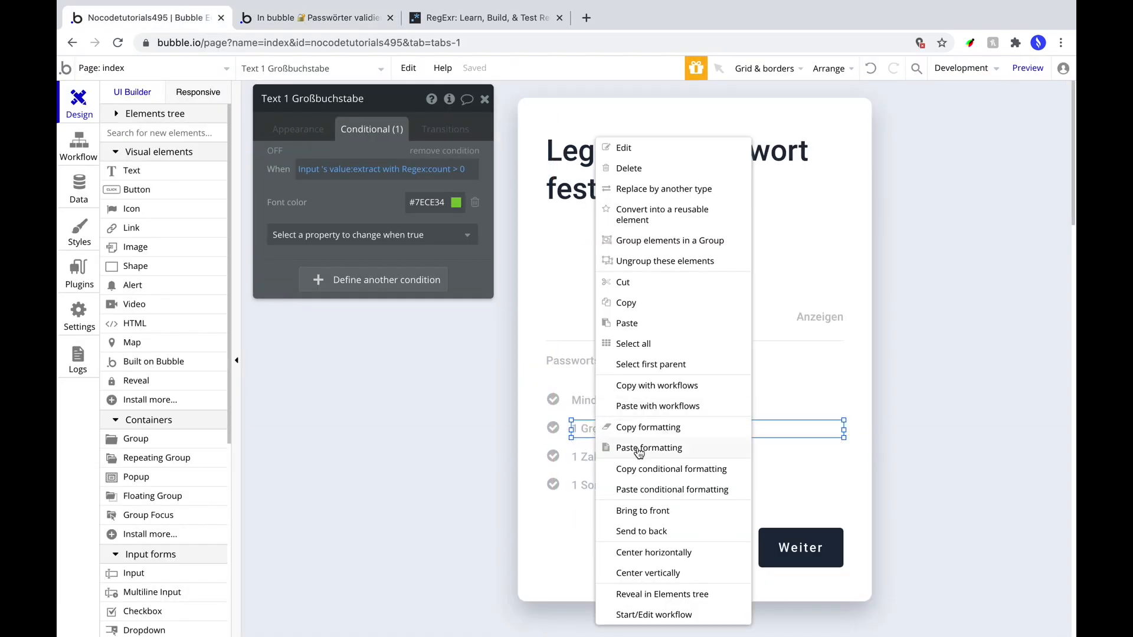
pyautogui.click(647, 469)
pyautogui.click(581, 459)
pyautogui.rightClick(590, 458)
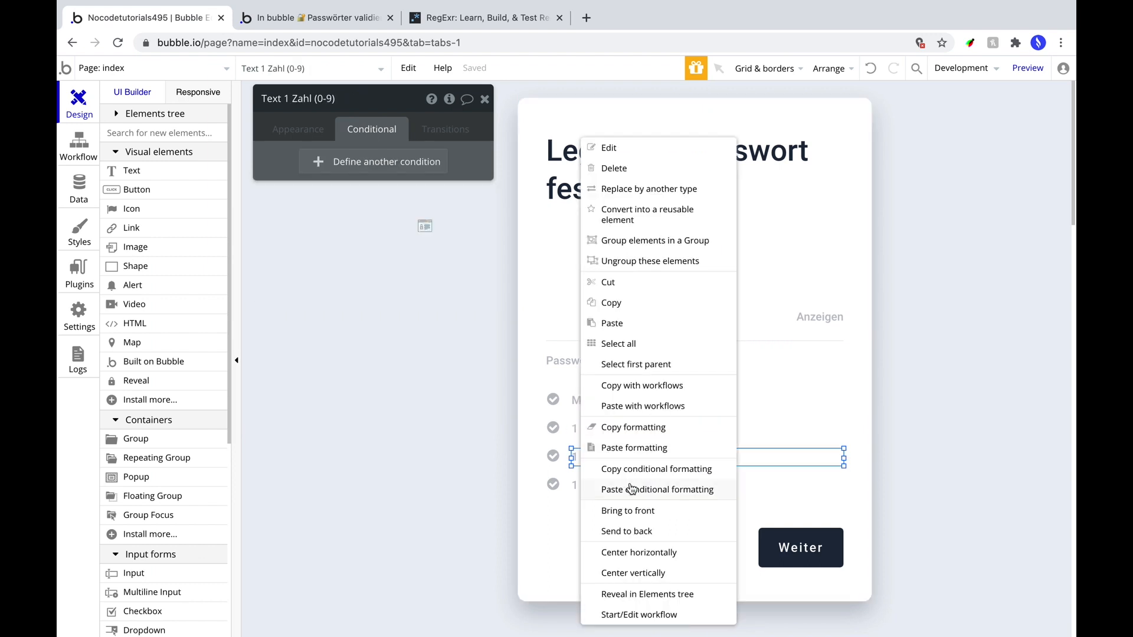
pyautogui.click(635, 489)
# Copy the uppercase check icon's conditional formatting onto the 1 Zahl row's check icon.
pyautogui.click(553, 432)
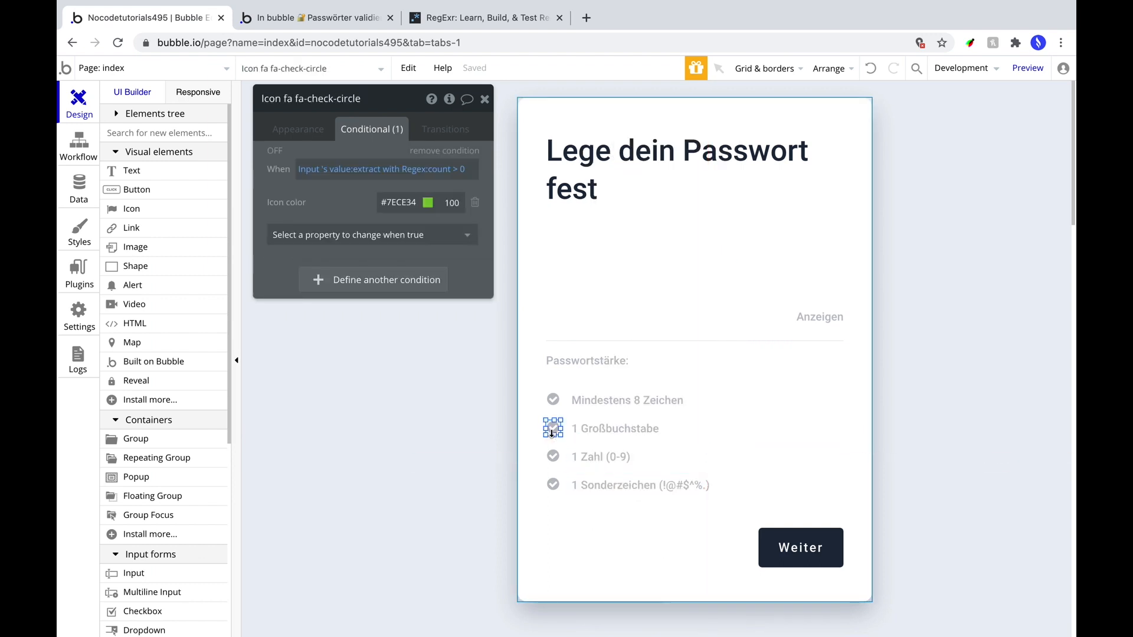
pyautogui.rightClick(553, 434)
pyautogui.click(614, 469)
pyautogui.click(551, 457)
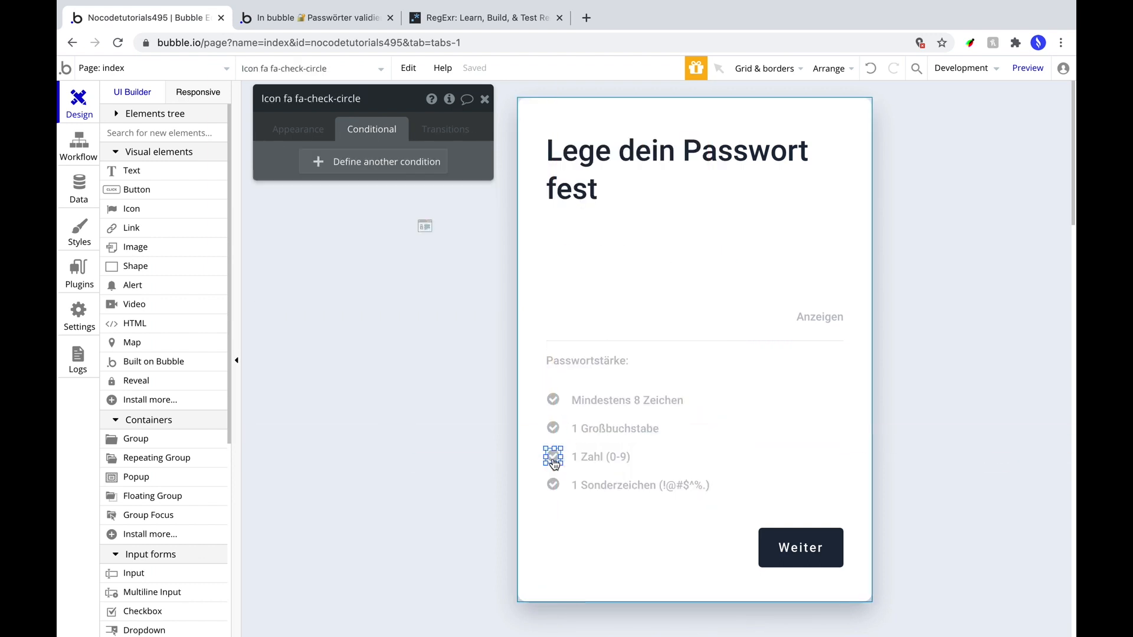
pyautogui.rightClick(553, 458)
pyautogui.click(608, 489)
pyautogui.click(590, 458)
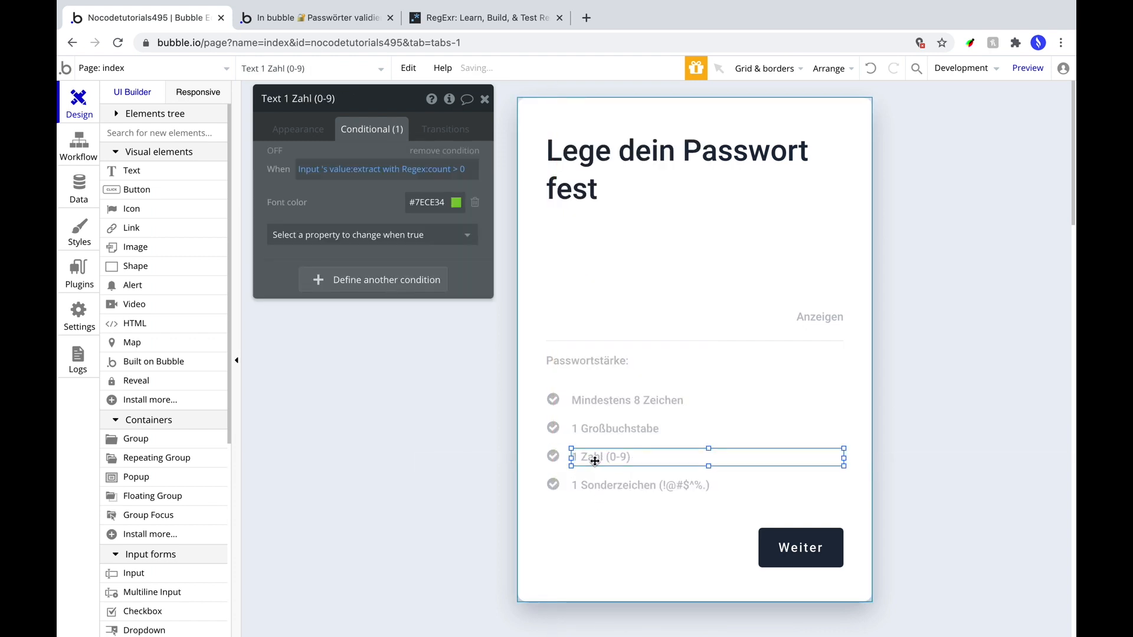
pyautogui.click(407, 171)
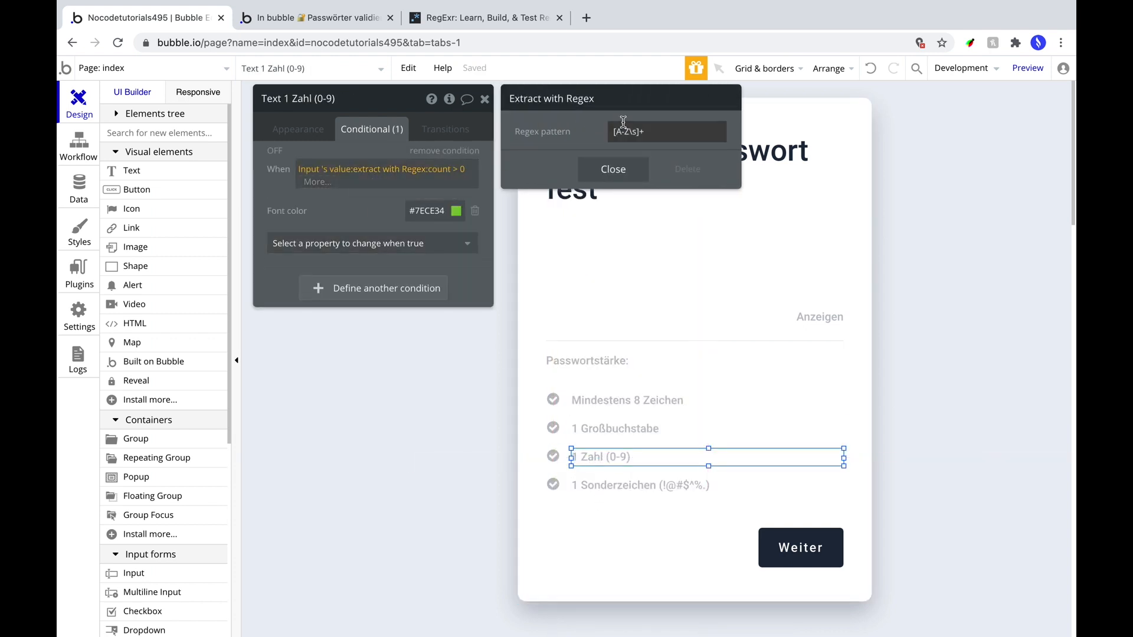
# In RegExr, build the expression \d+ from the cheatsheet's \d token, matching 123.
pyautogui.click(479, 18)
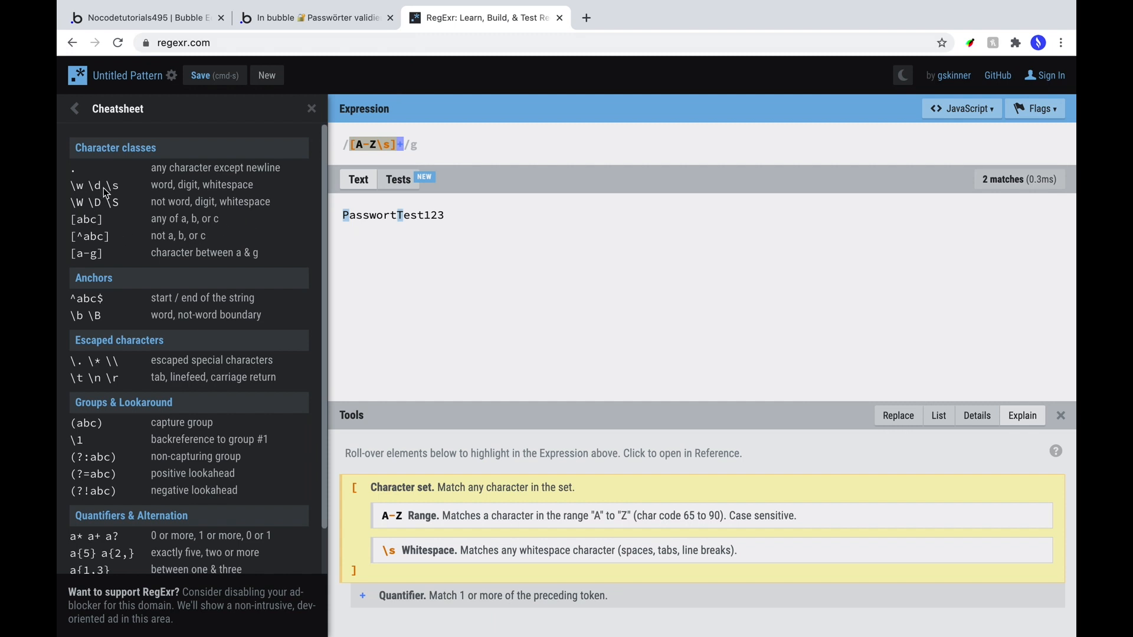
pyautogui.moveTo(103, 188); pyautogui.dragTo(89, 190)
pyautogui.click(386, 145)
pyautogui.press('super+a')
pyautogui.press('super+v')
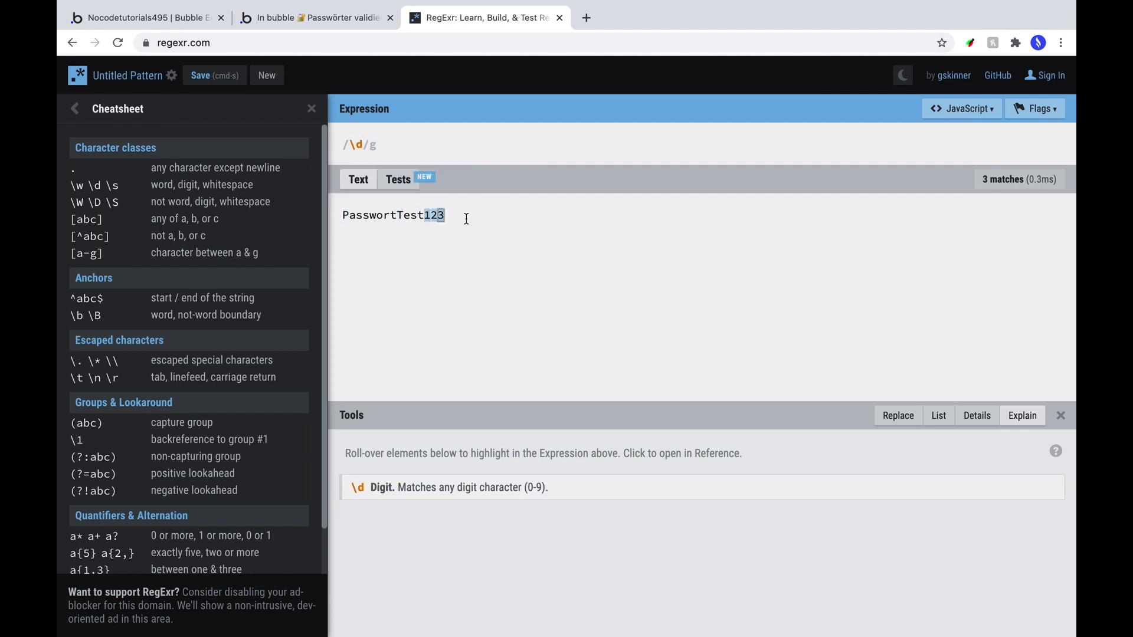
pyautogui.write('+')
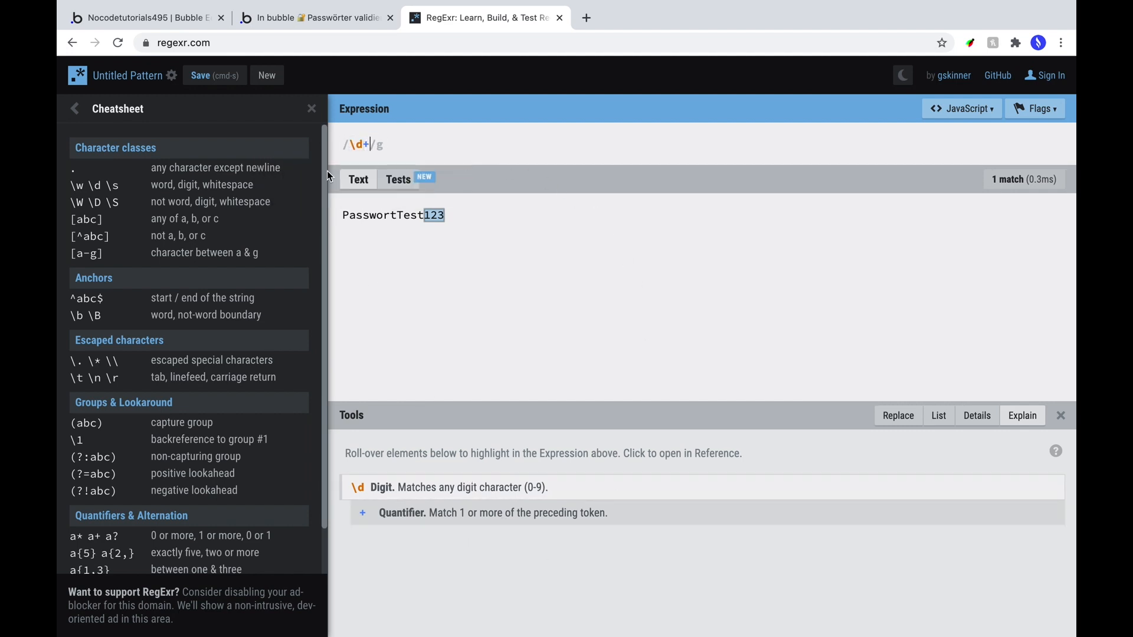
pyautogui.moveTo(370, 145); pyautogui.dragTo(350, 144)
# Paste \d+ as the regex pattern in the 1 Zahl (0-9) text's condition.
pyautogui.click(198, 19)
pyautogui.tripleClick(626, 132)
pyautogui.press('super+v')
pyautogui.click(565, 149)
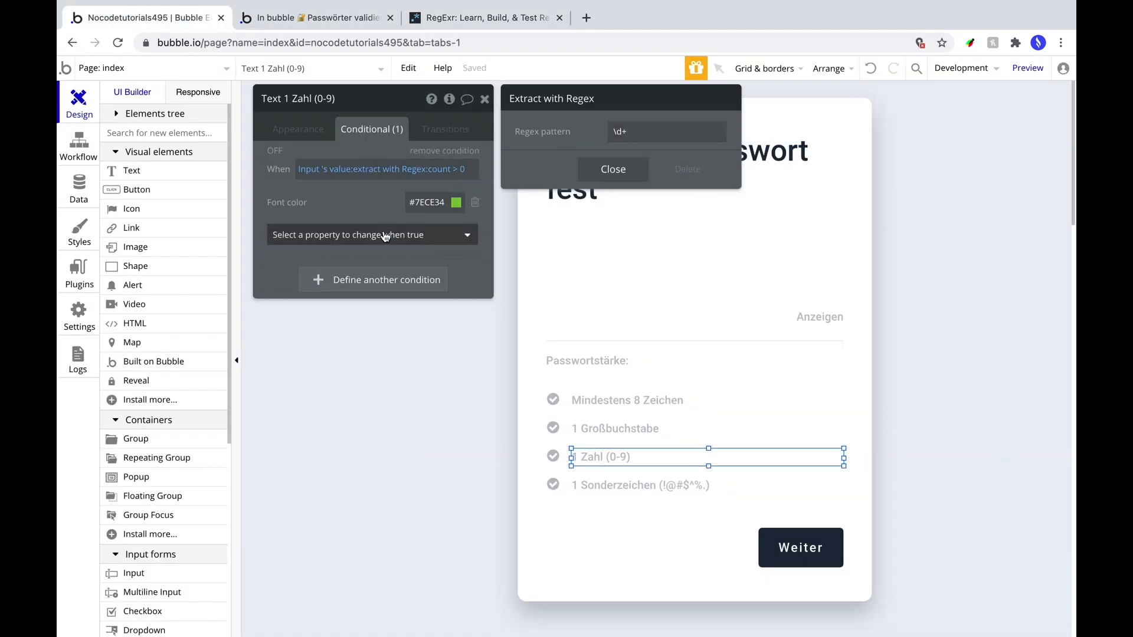
# Set the 1 Zahl check icon's condition regex pattern to \d+.
pyautogui.click(626, 131)
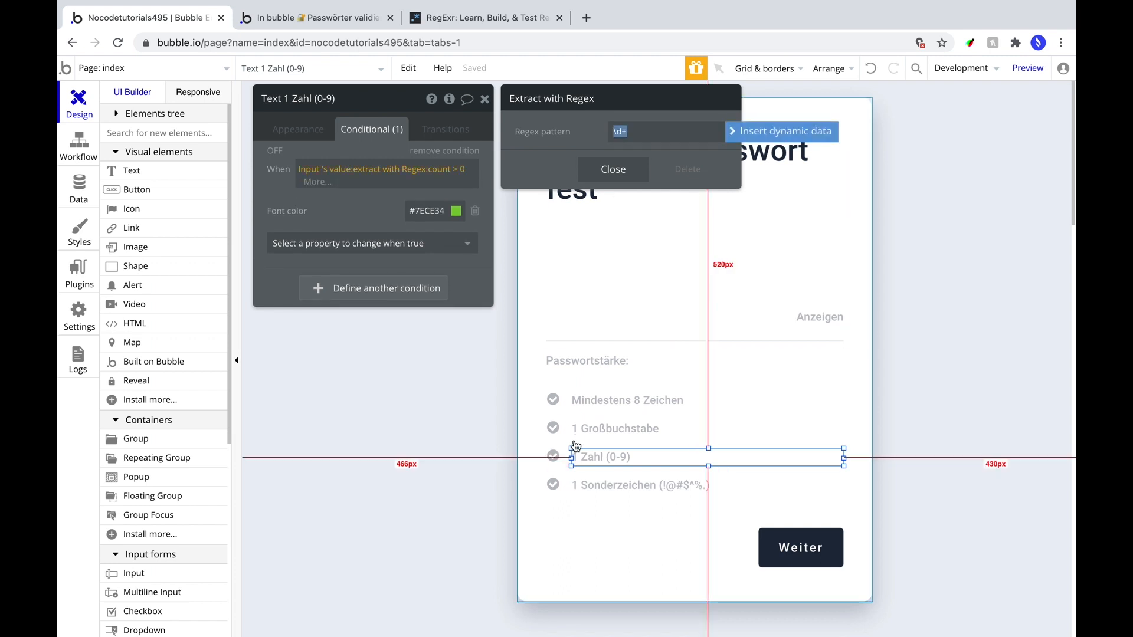
pyautogui.click(553, 456)
pyautogui.click(437, 170)
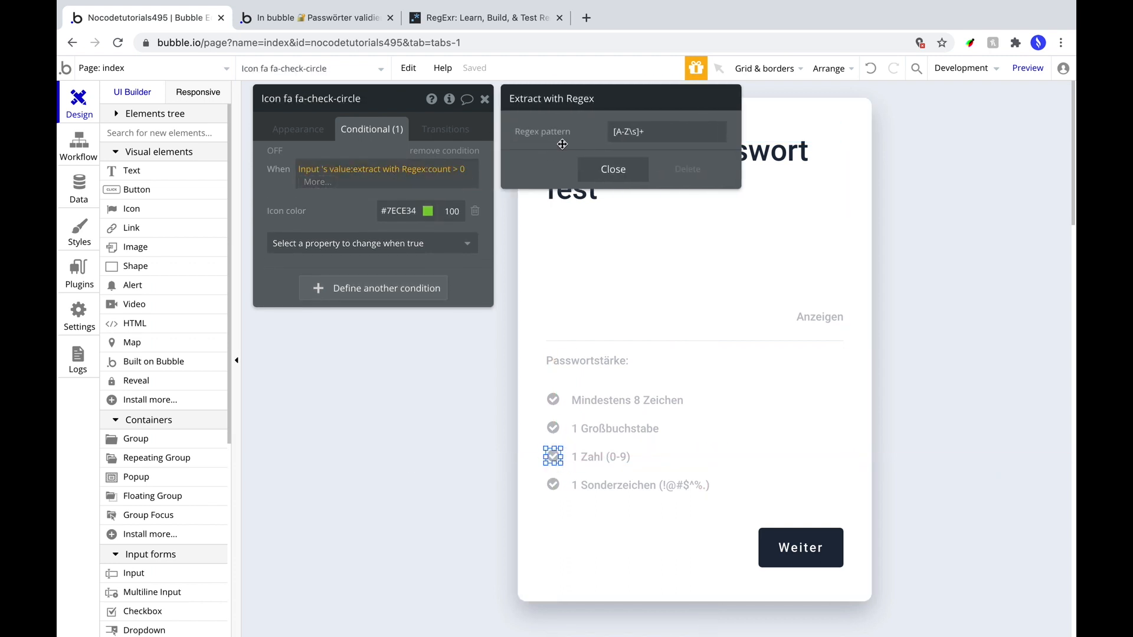
pyautogui.click(627, 131)
pyautogui.write('\\d+')
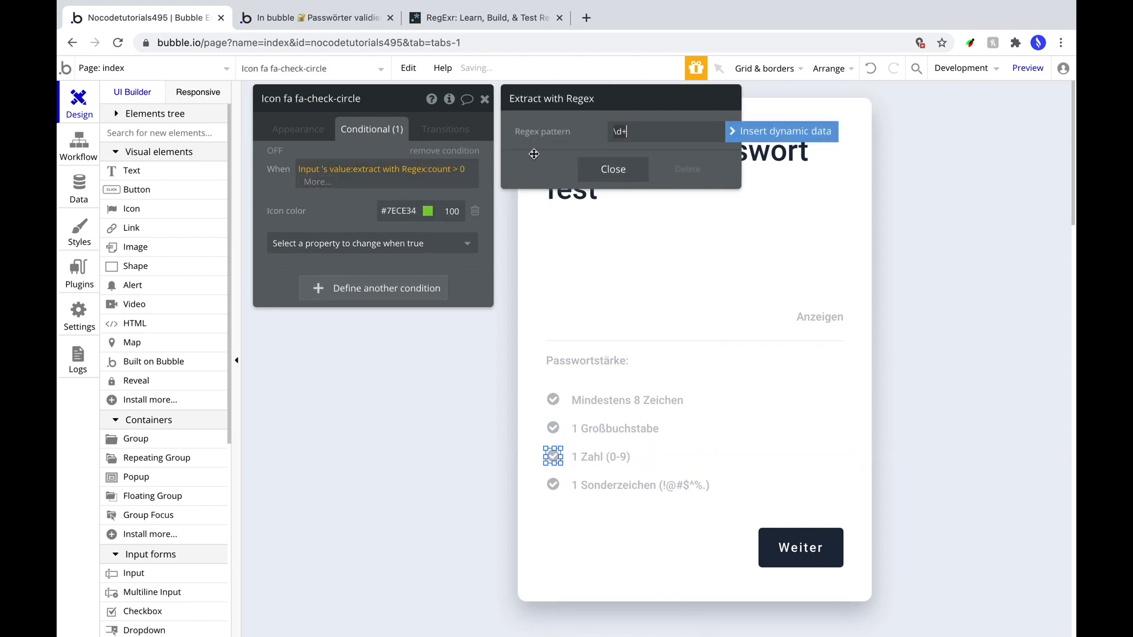
# Copy the Zahl icon's and text's conditional formatting onto the 1 Sonderzeichen icon and text.
pyautogui.rightClick(553, 459)
pyautogui.click(580, 469)
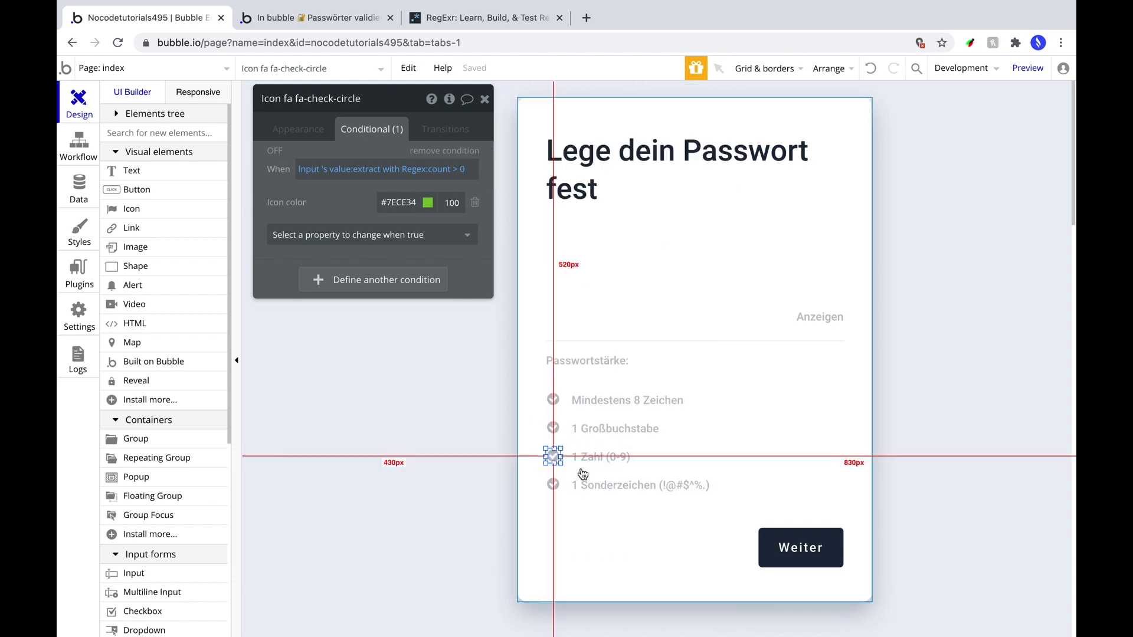
pyautogui.rightClick(553, 485)
pyautogui.click(583, 490)
pyautogui.rightClick(584, 458)
pyautogui.click(621, 469)
pyautogui.rightClick(577, 486)
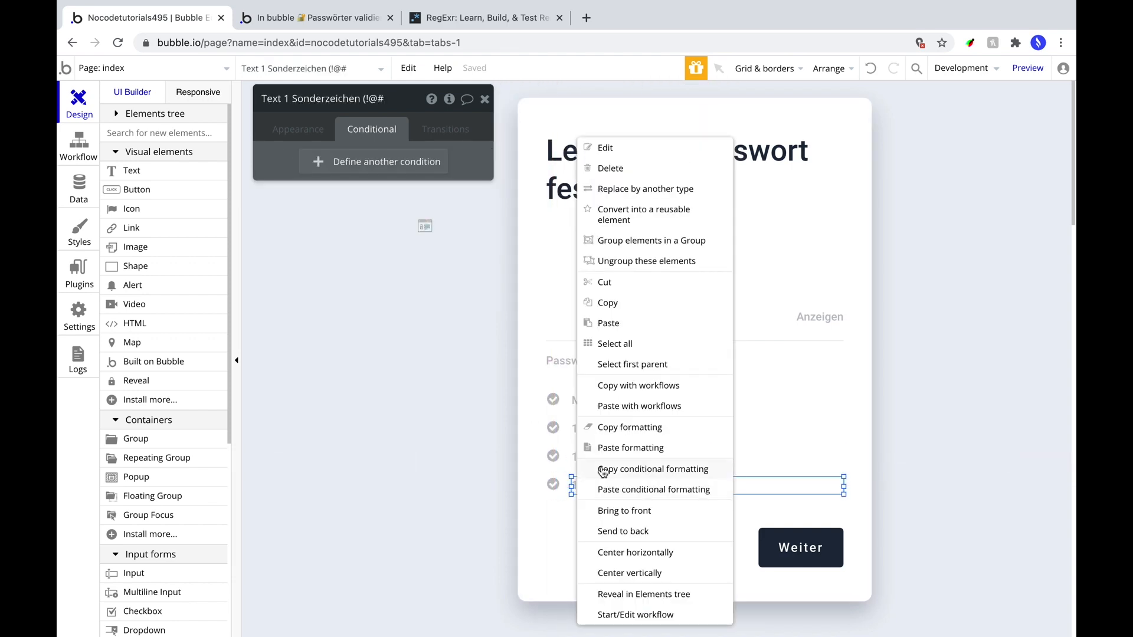
pyautogui.click(601, 490)
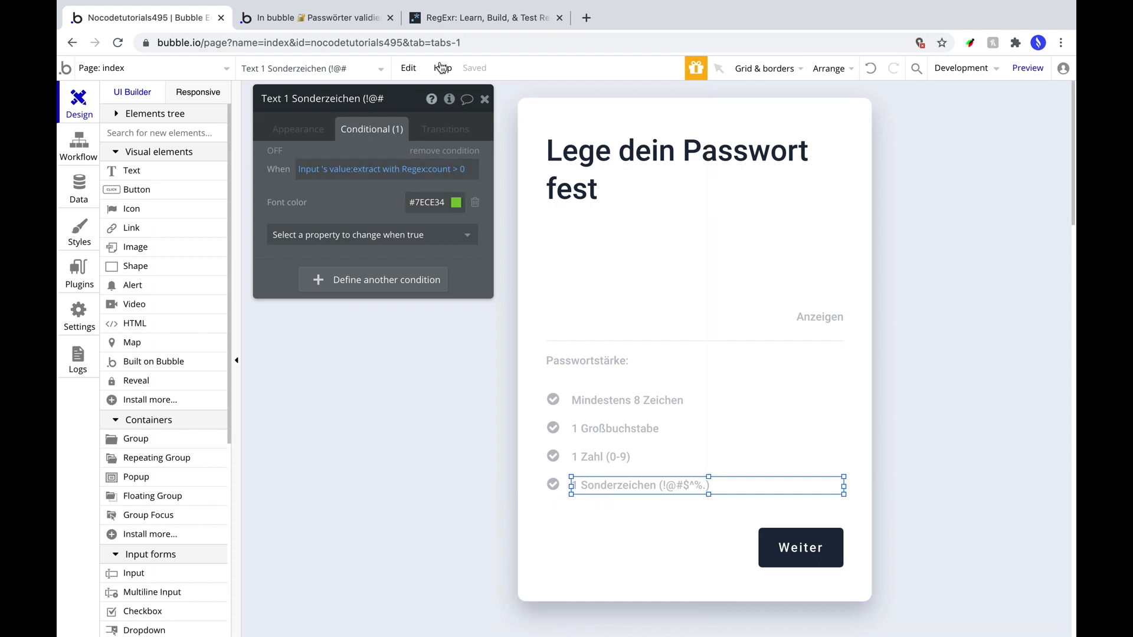
# In RegExr, write the negated character class [^A-Z,0-9,a-z].
pyautogui.click(449, 24)
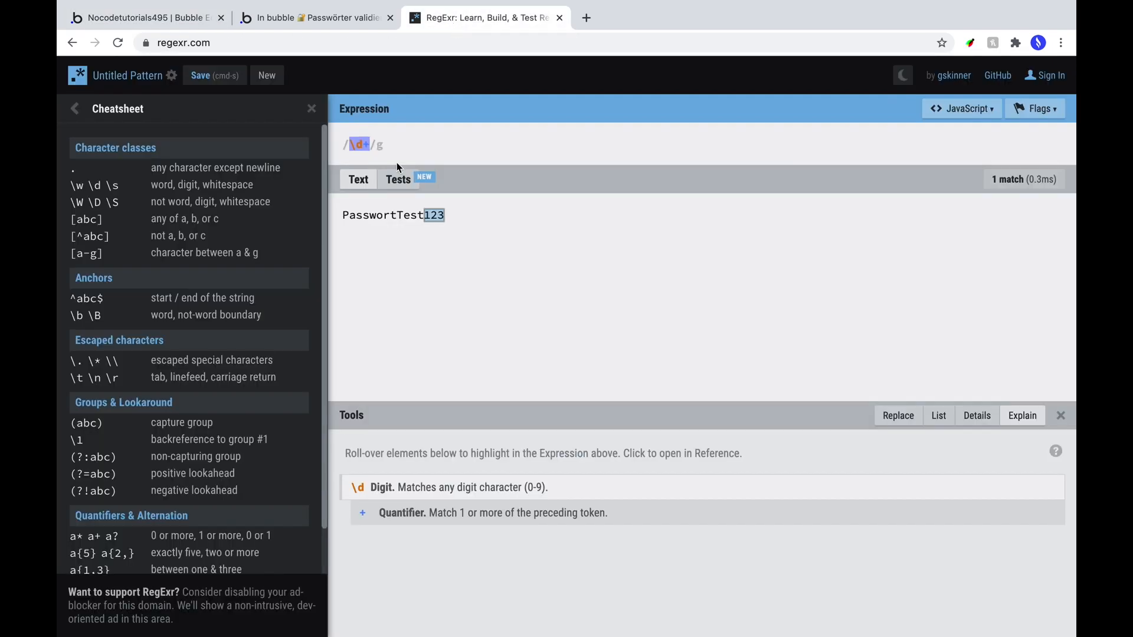
pyautogui.press('BackSpace')
pyautogui.write('[^')
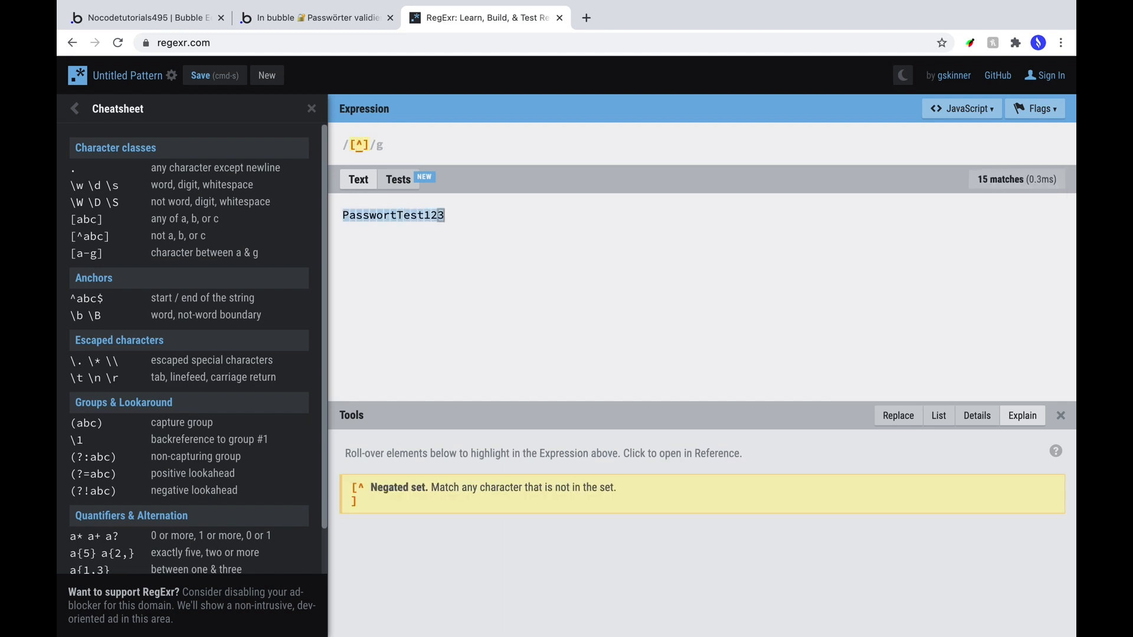
pyautogui.press('BackSpace')
pyautogui.write('A')
pyautogui.press('BackSpace')
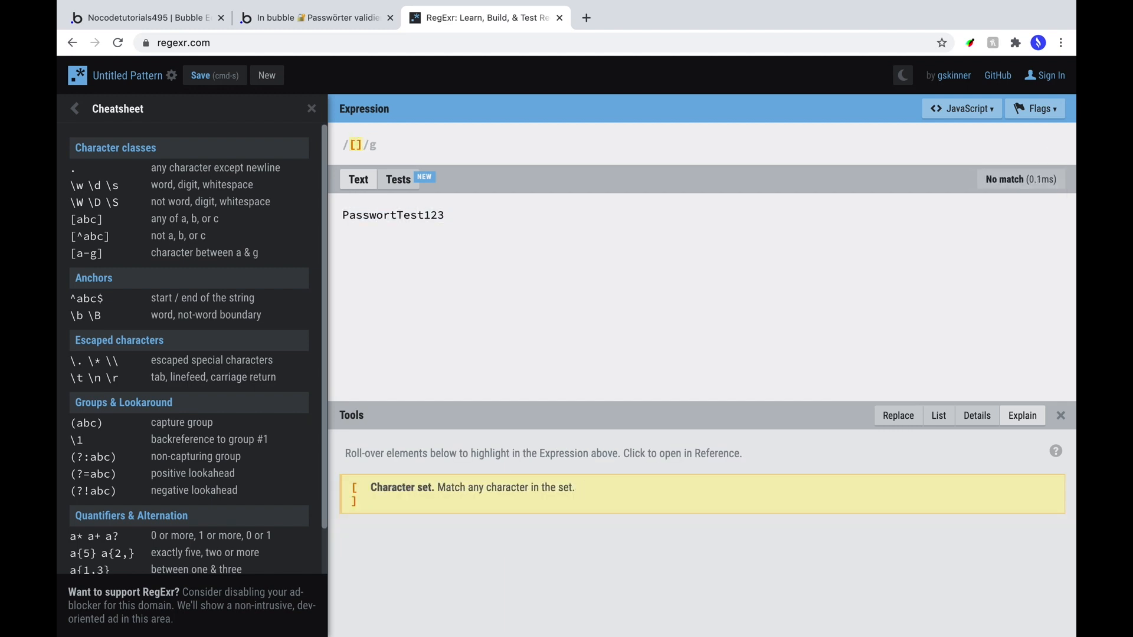
pyautogui.write('A-Z')
pyautogui.write('^')
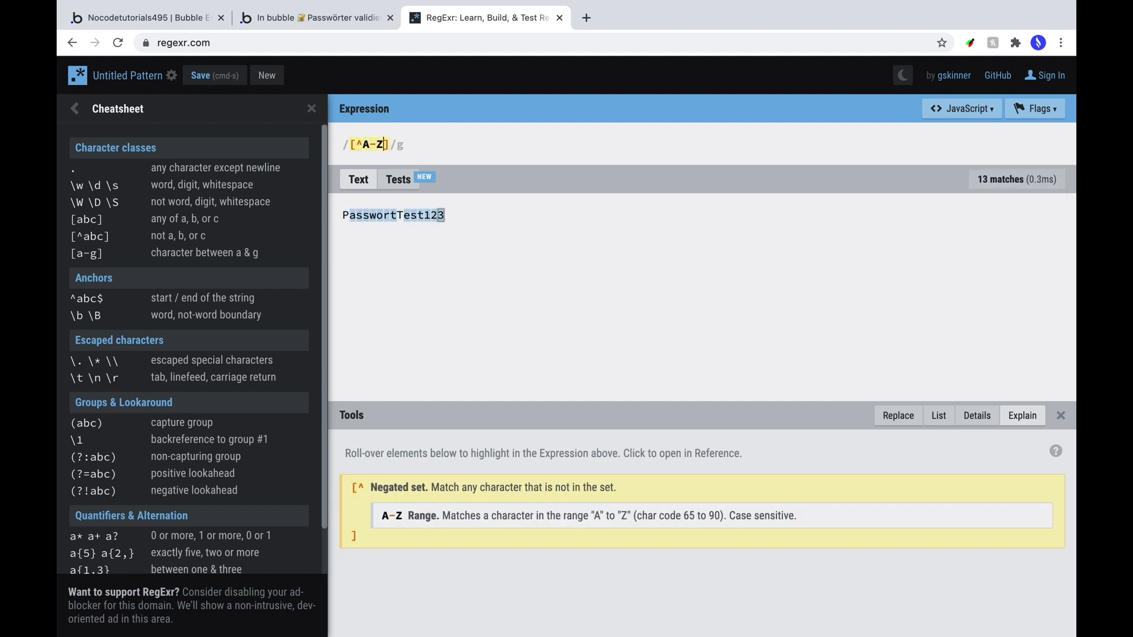
pyautogui.write(',0-9')
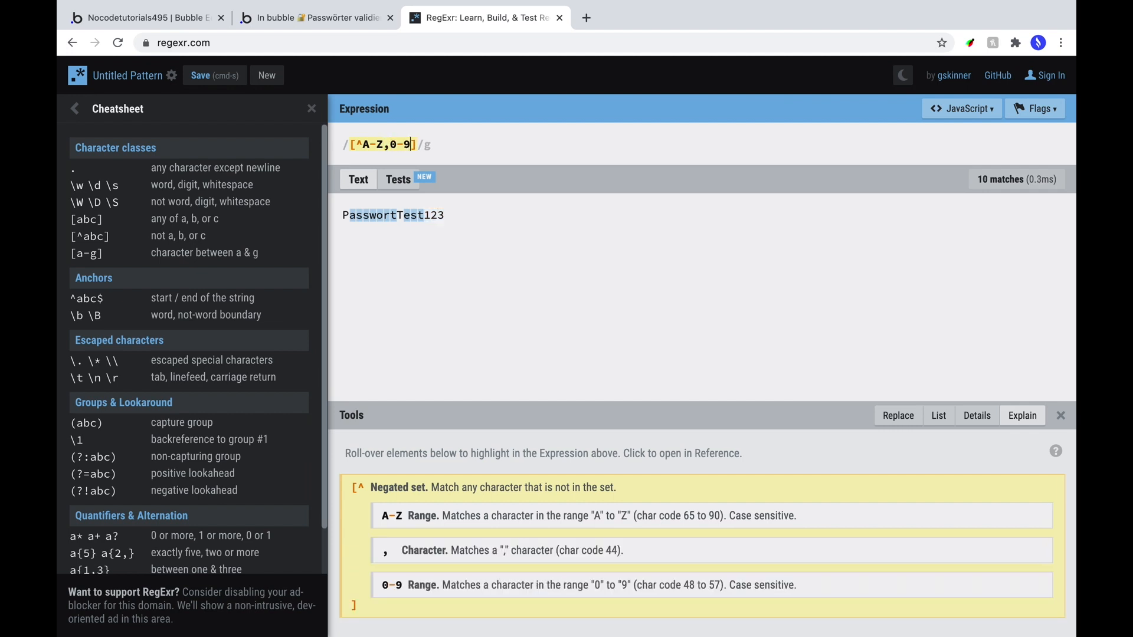
pyautogui.write(',')
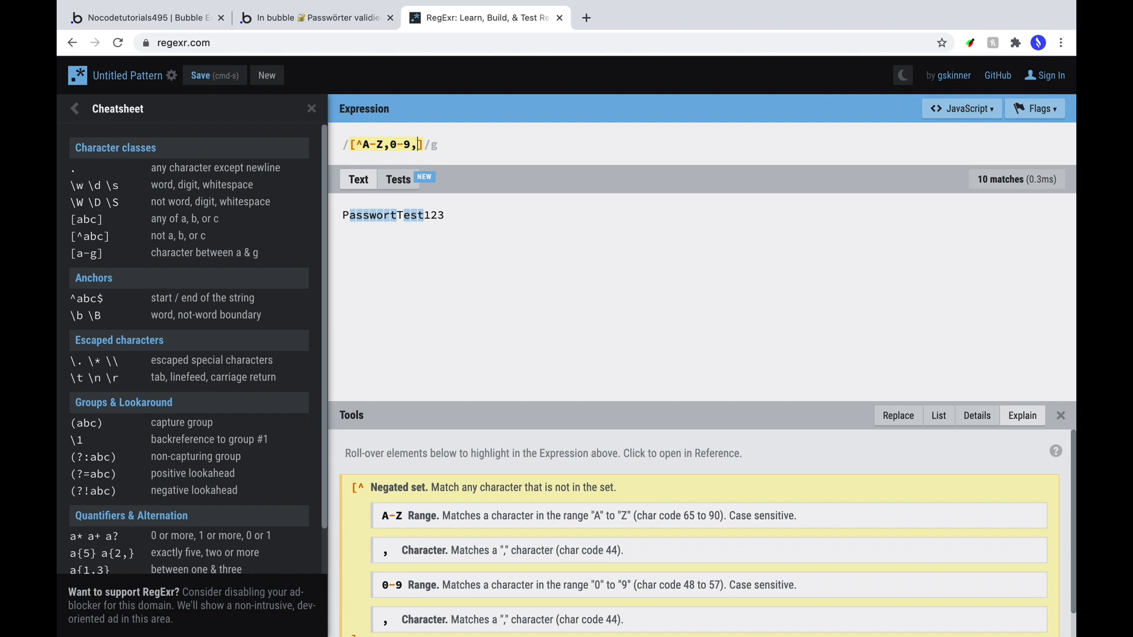
pyautogui.write('a-z')
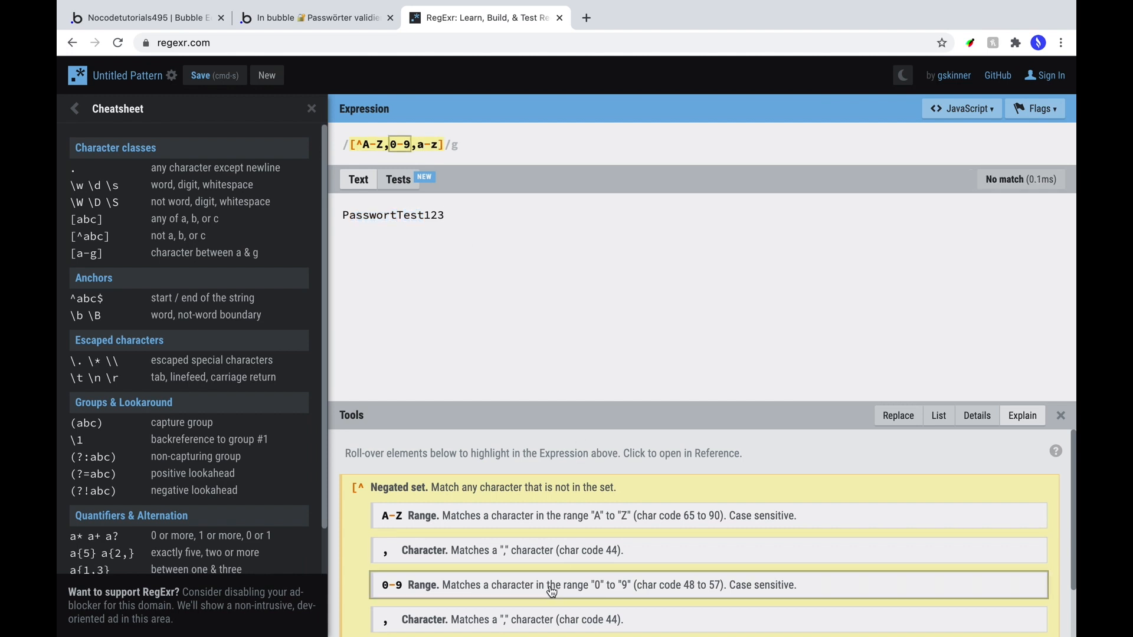
pyautogui.scroll(-3, 540, 582)
pyautogui.click(464, 231)
pyautogui.write('§')
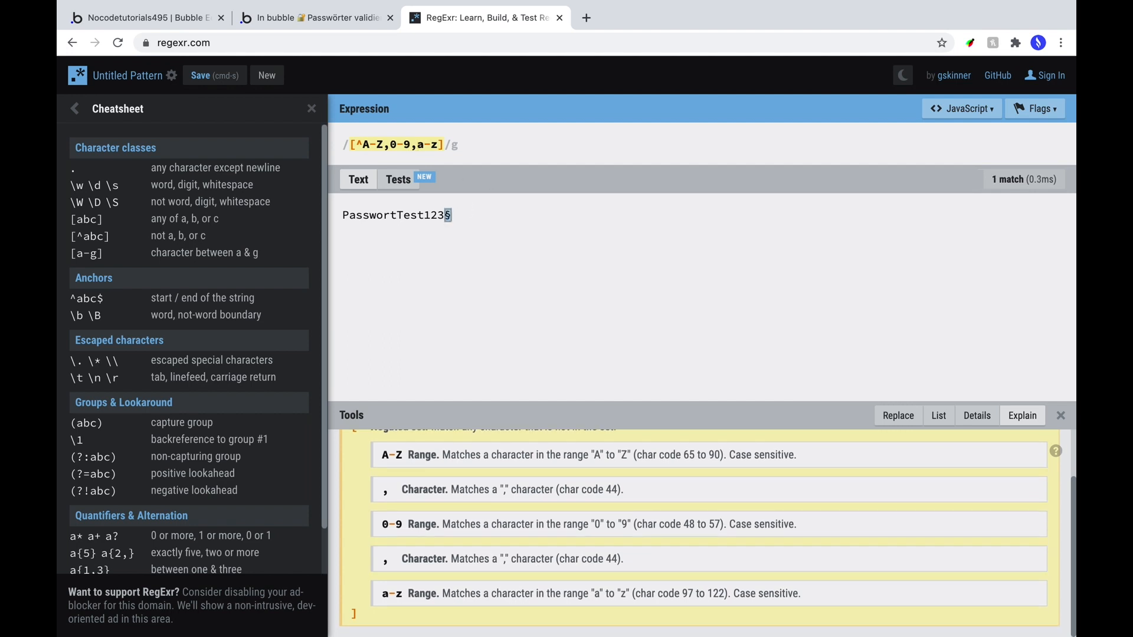
pyautogui.write('1')
pyautogui.press('BackSpace')
pyautogui.write('!')
pyautogui.press('BackSpace')
pyautogui.press('BackSpace')
pyautogui.press('BackSpace')
pyautogui.write('%')
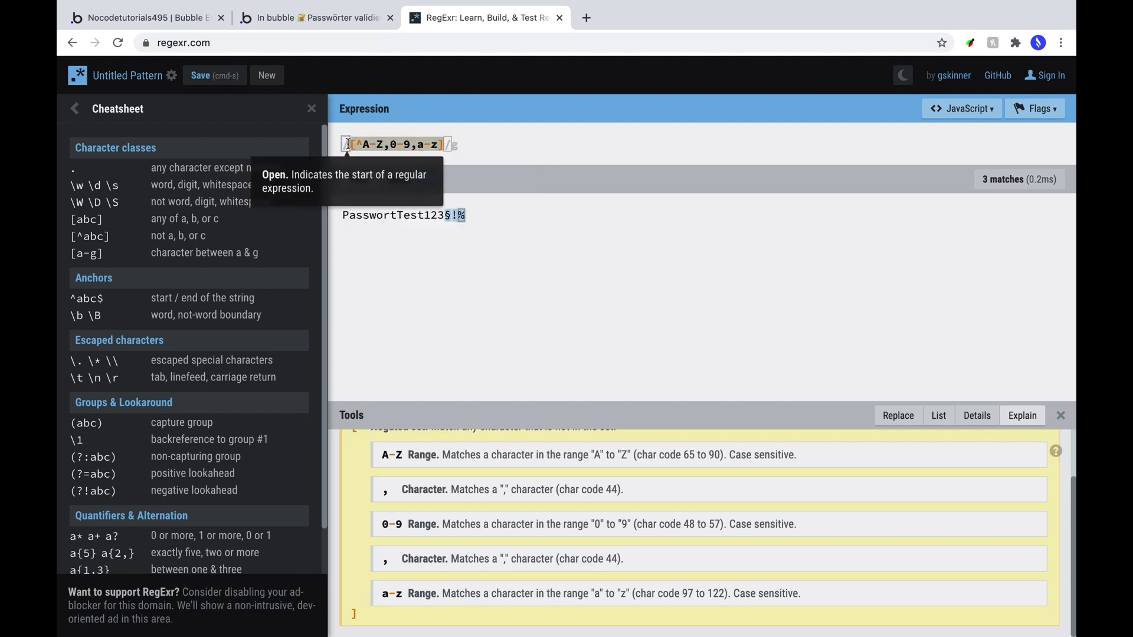
# Review the regex patterns on the check icons and texts, including 1 Sonderzeichen's [^A-Z,0-9,a-z].
pyautogui.click(115, 24)
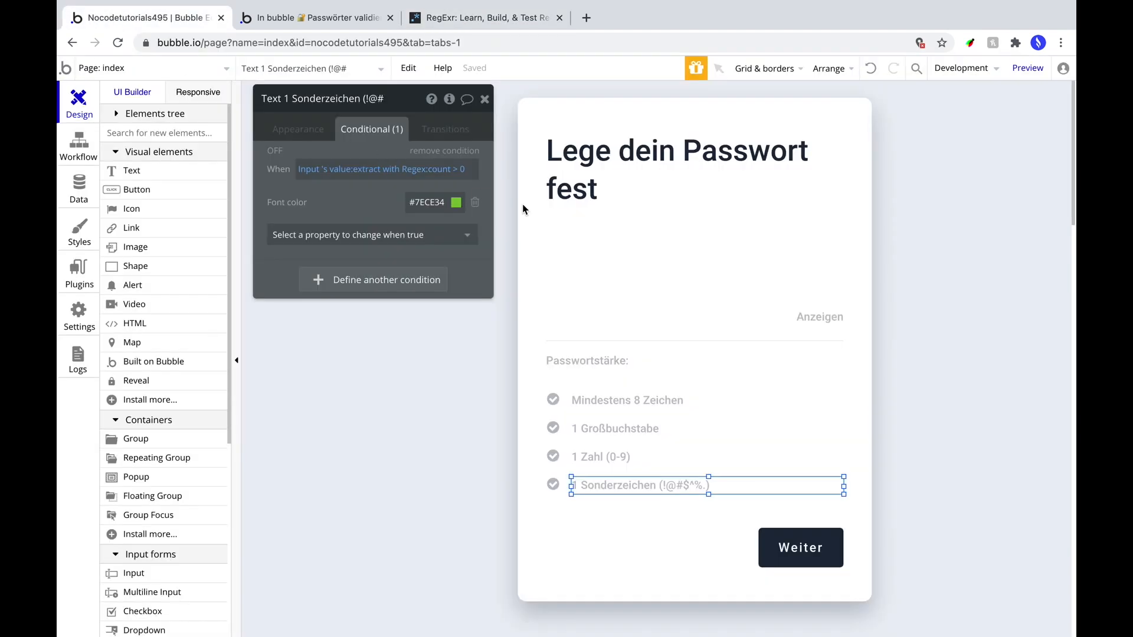
pyautogui.click(372, 169)
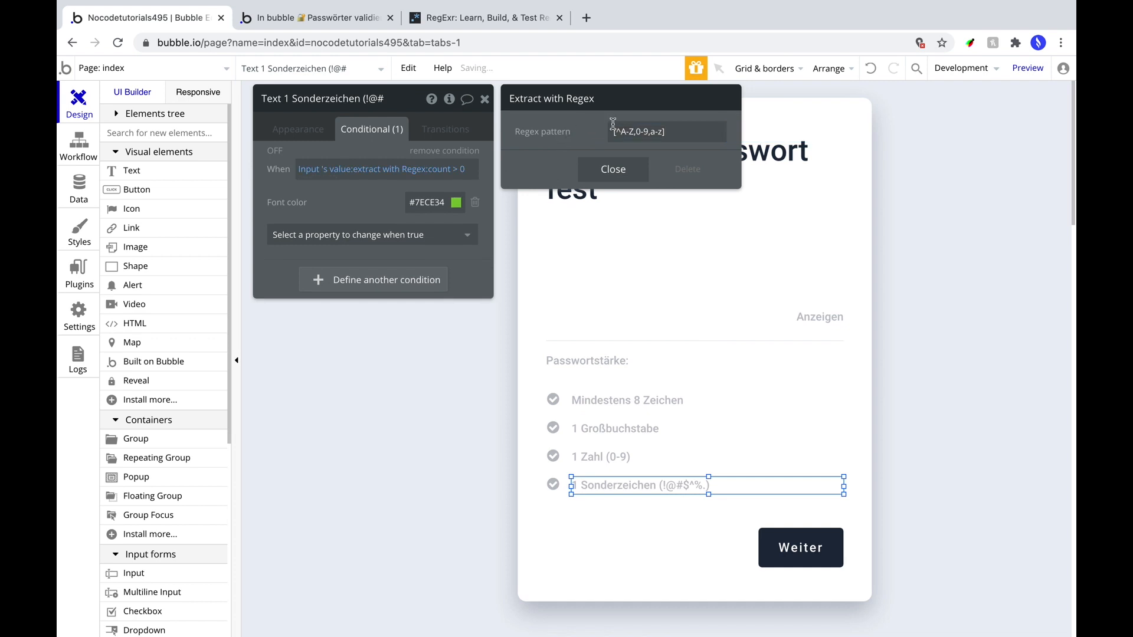
pyautogui.click(553, 484)
pyautogui.click(388, 175)
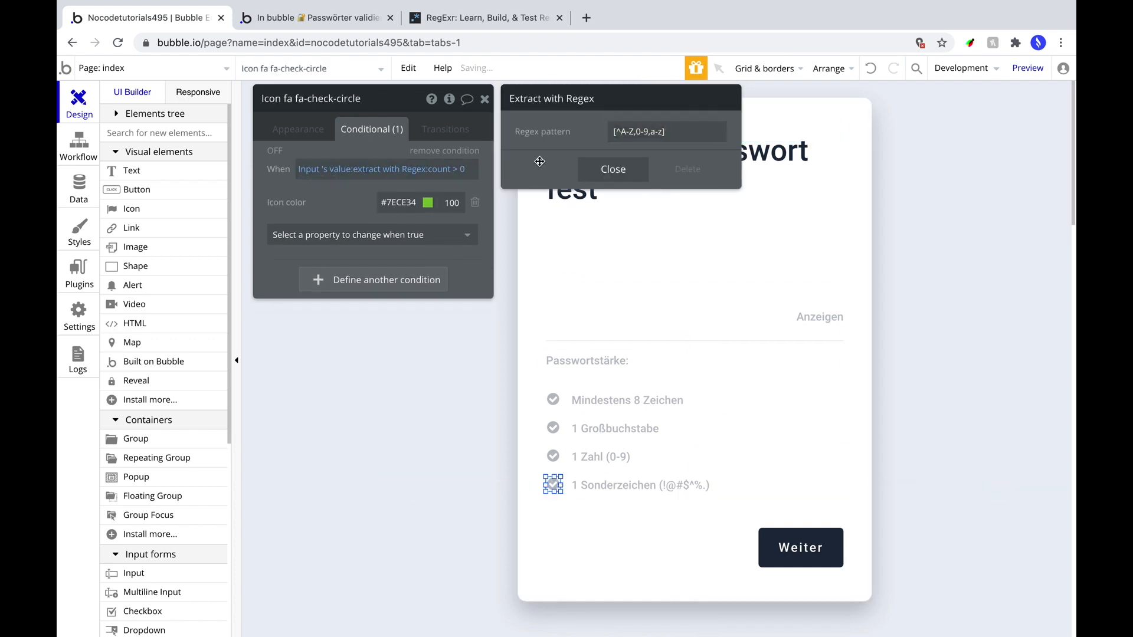
pyautogui.click(613, 169)
pyautogui.click(553, 456)
pyautogui.click(594, 170)
pyautogui.click(590, 485)
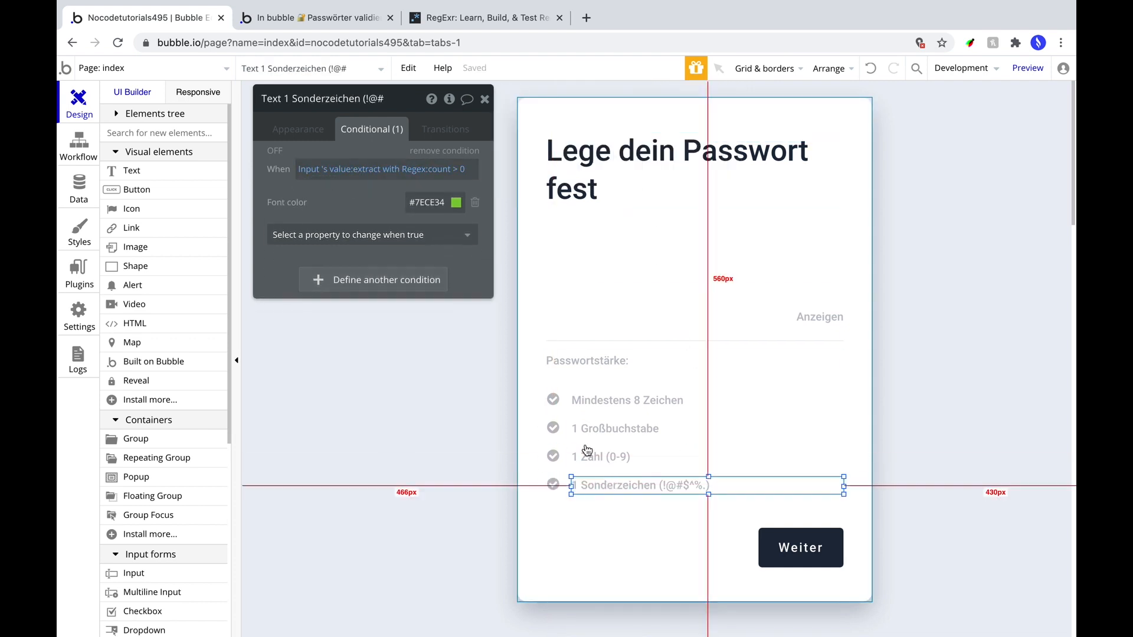
pyautogui.click(387, 170)
pyautogui.click(597, 170)
pyautogui.click(456, 400)
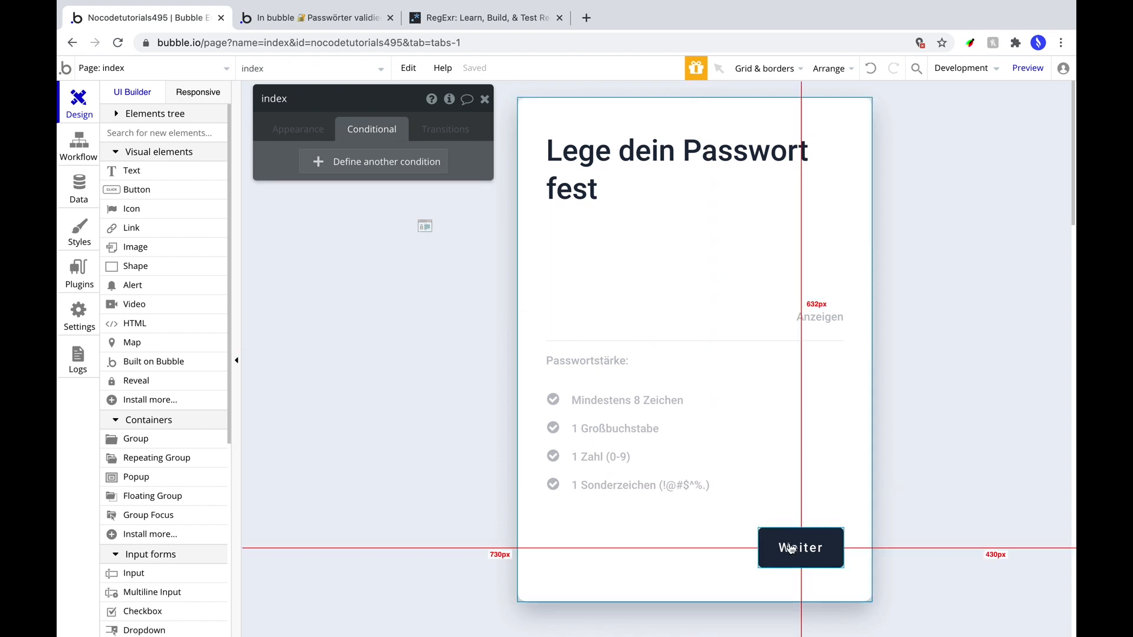
pyautogui.hotkey('ctrl', 'Tab')
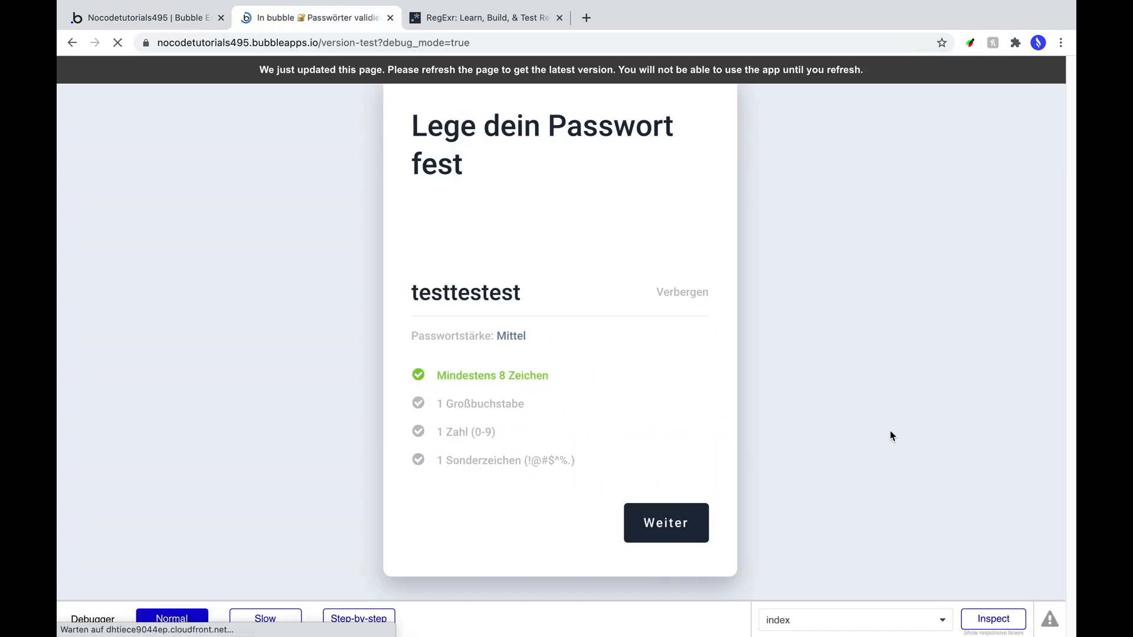
pyautogui.click(572, 300)
pyautogui.write('Test1')
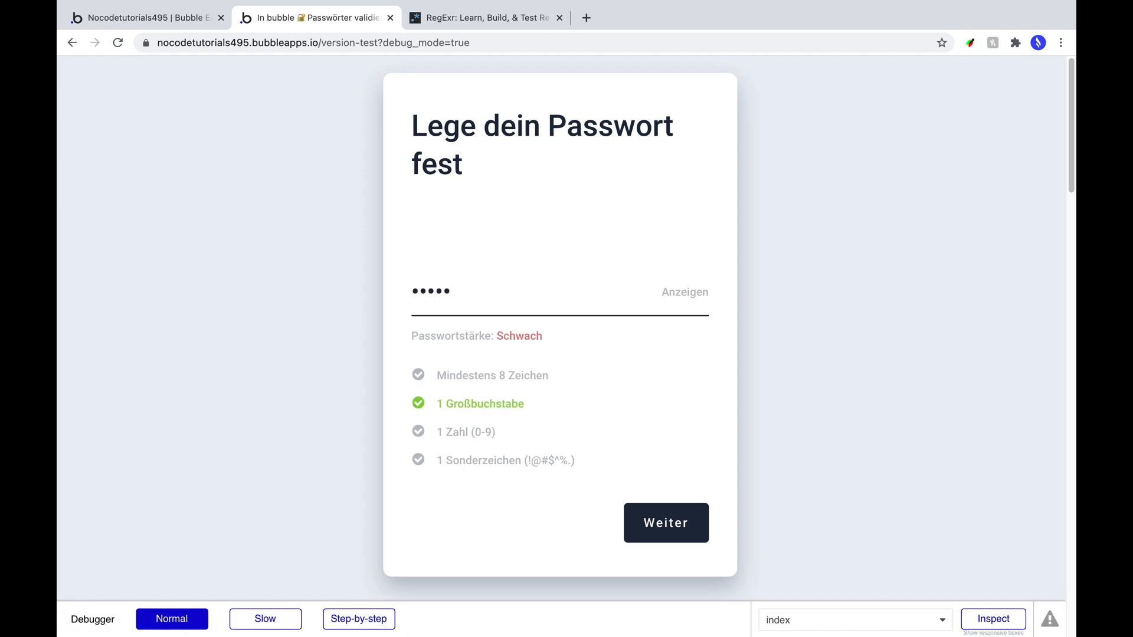
pyautogui.write('234')
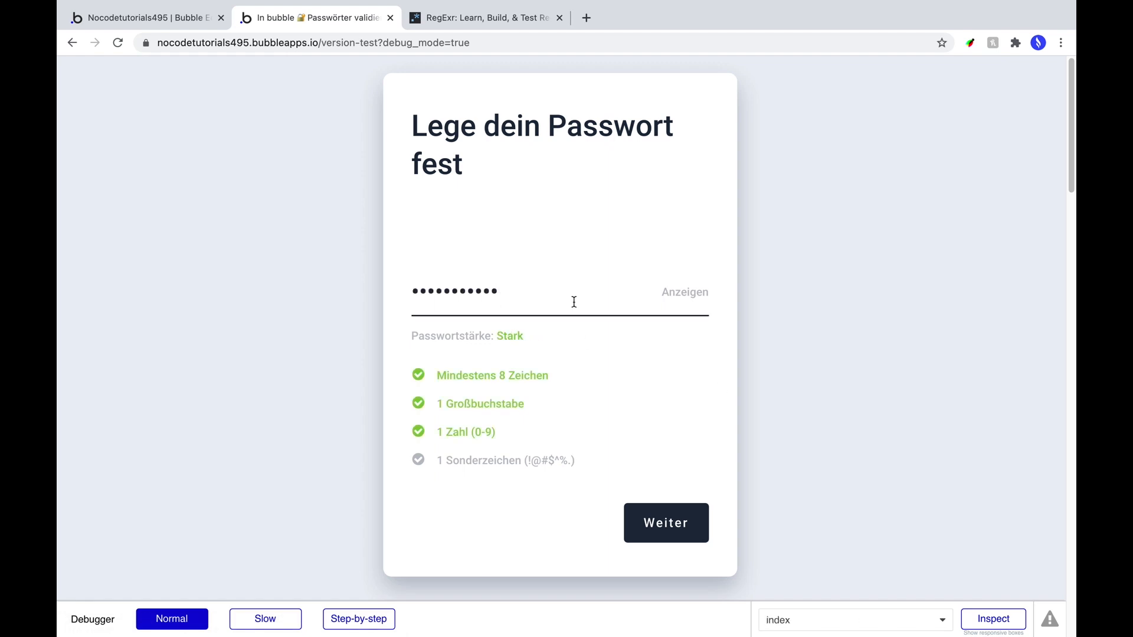
pyautogui.click(679, 294)
# Edit the test password by removing §, adding 1, H and 222H to watch each check.
pyautogui.moveTo(544, 293); pyautogui.dragTo(517, 294)
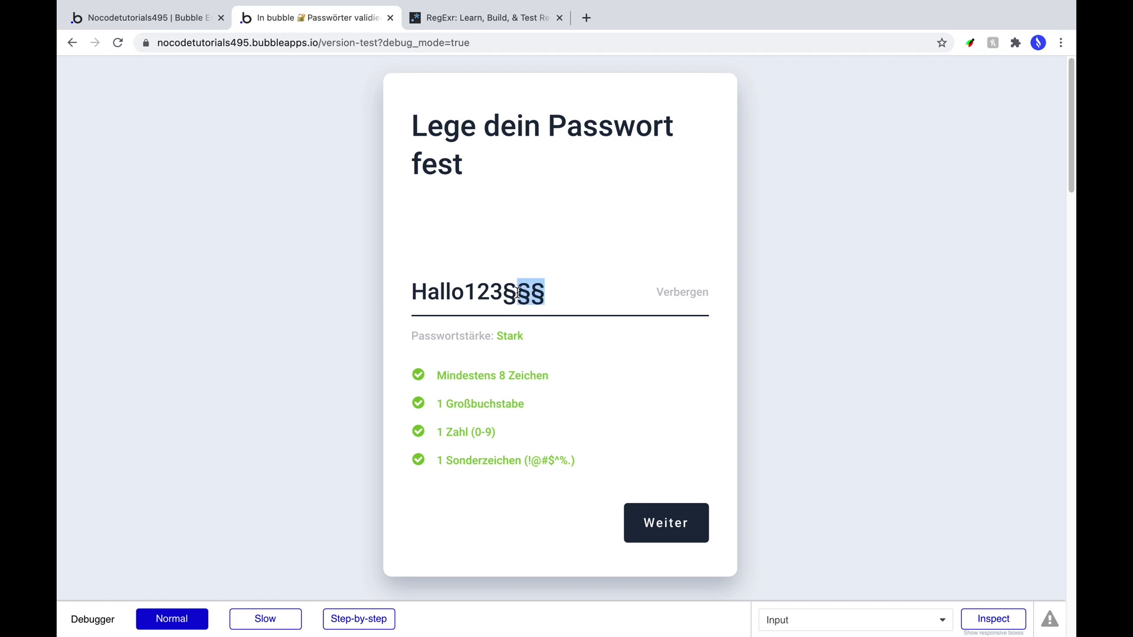
pyautogui.press('BackSpace')
pyautogui.press('BackSpace')
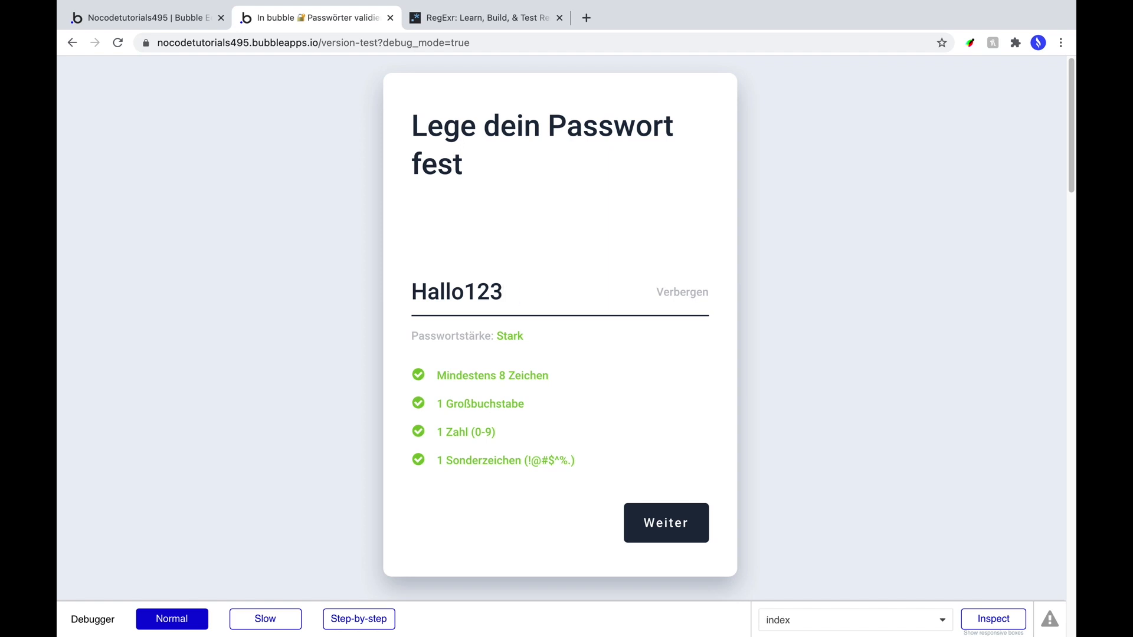
pyautogui.write('§')
pyautogui.press('BackSpace')
pyautogui.press('BackSpace')
pyautogui.press('BackSpace')
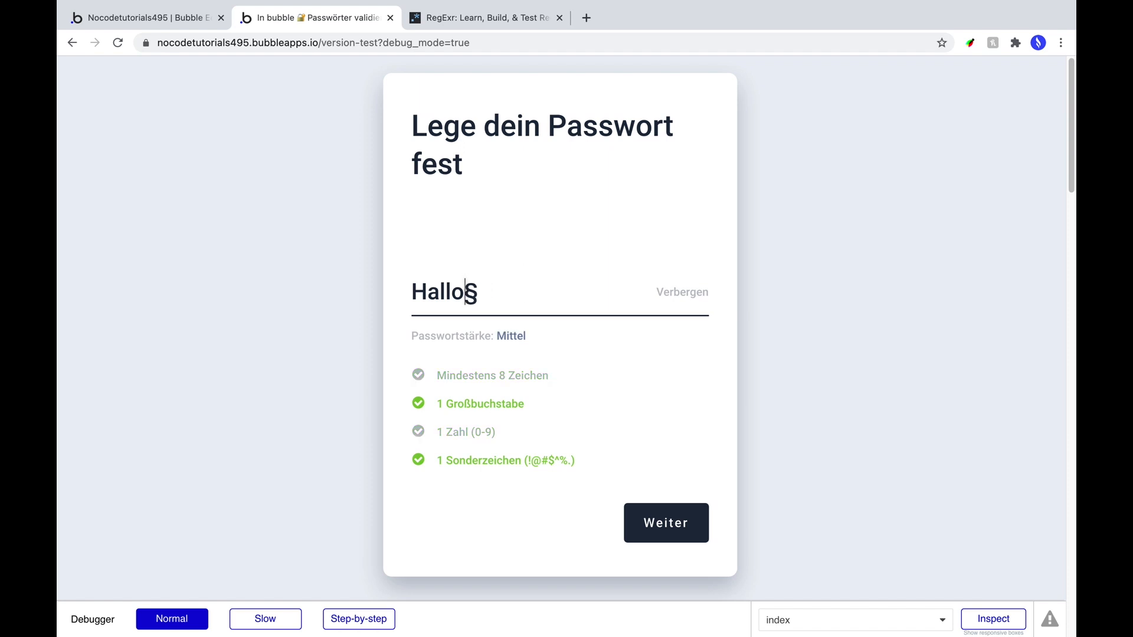
pyautogui.write('1')
pyautogui.press('Left')
pyautogui.press('Left')
pyautogui.press('Left')
pyautogui.press('Left')
pyautogui.press('Left')
pyautogui.press('BackSpace')
pyautogui.write('H')
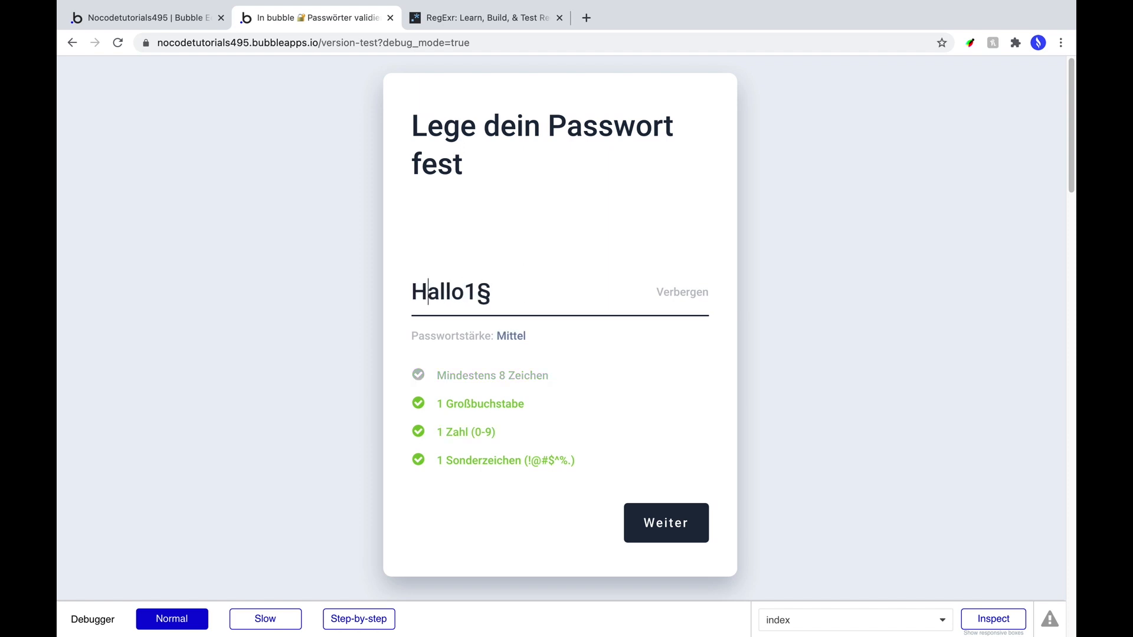
pyautogui.press('BackSpace')
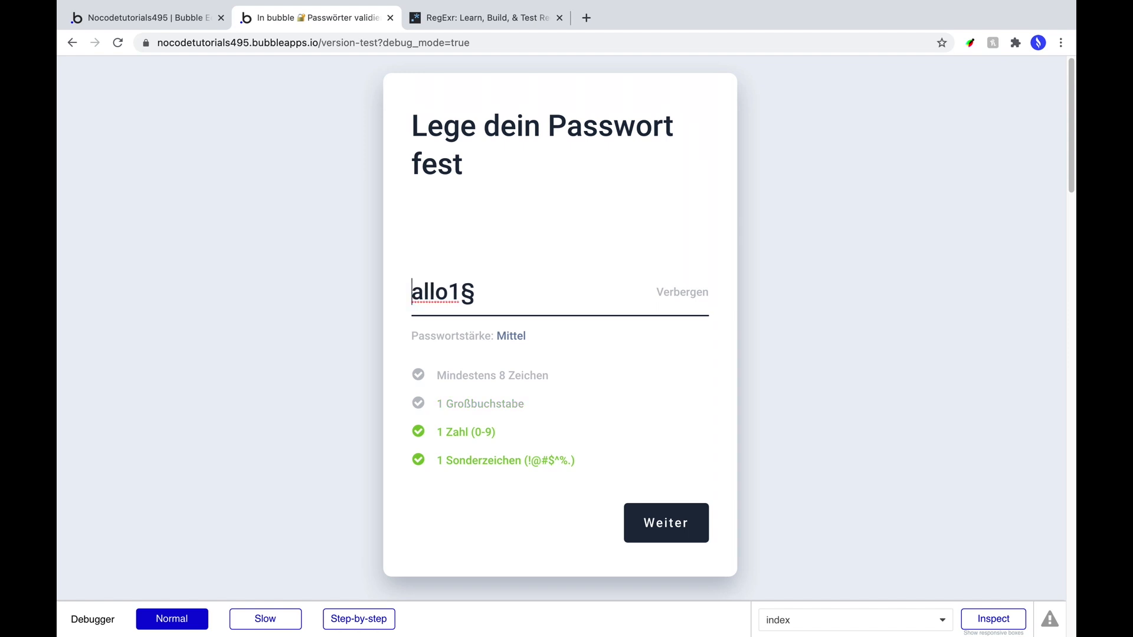
pyautogui.write('222H')
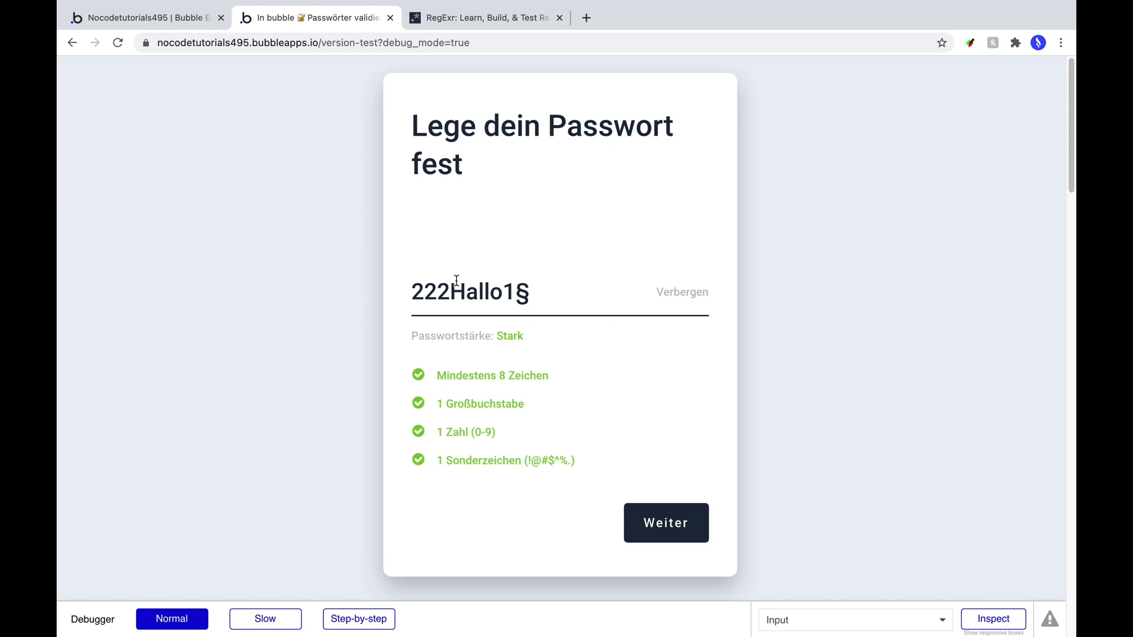
# Search the plugin store for 'instant' and install the Instant text plugin.
pyautogui.click(143, 22)
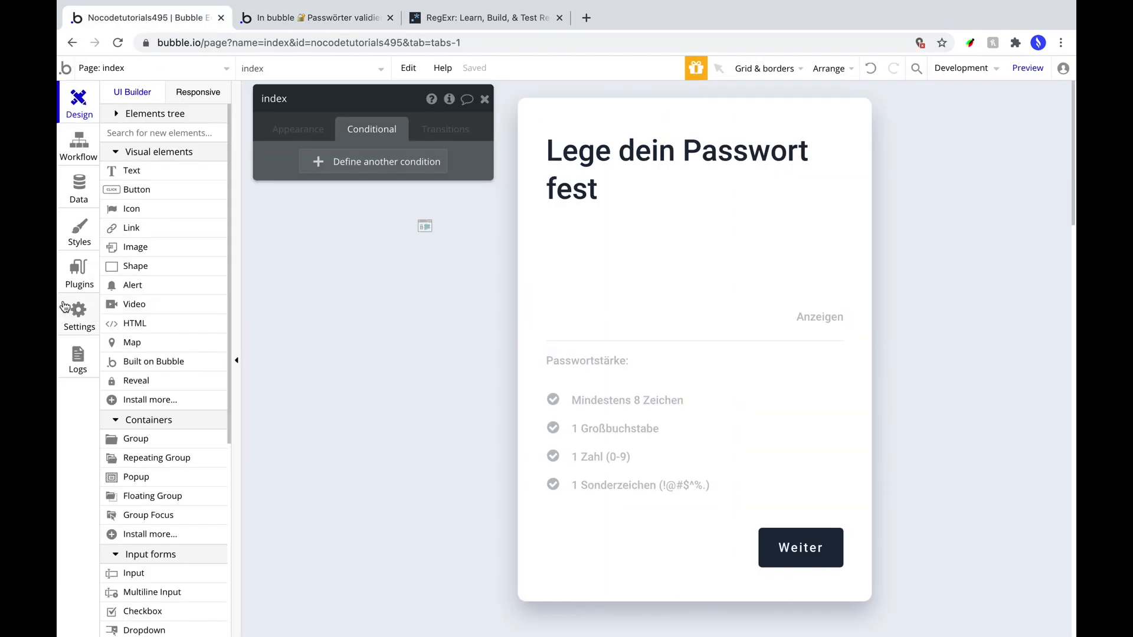
pyautogui.click(72, 270)
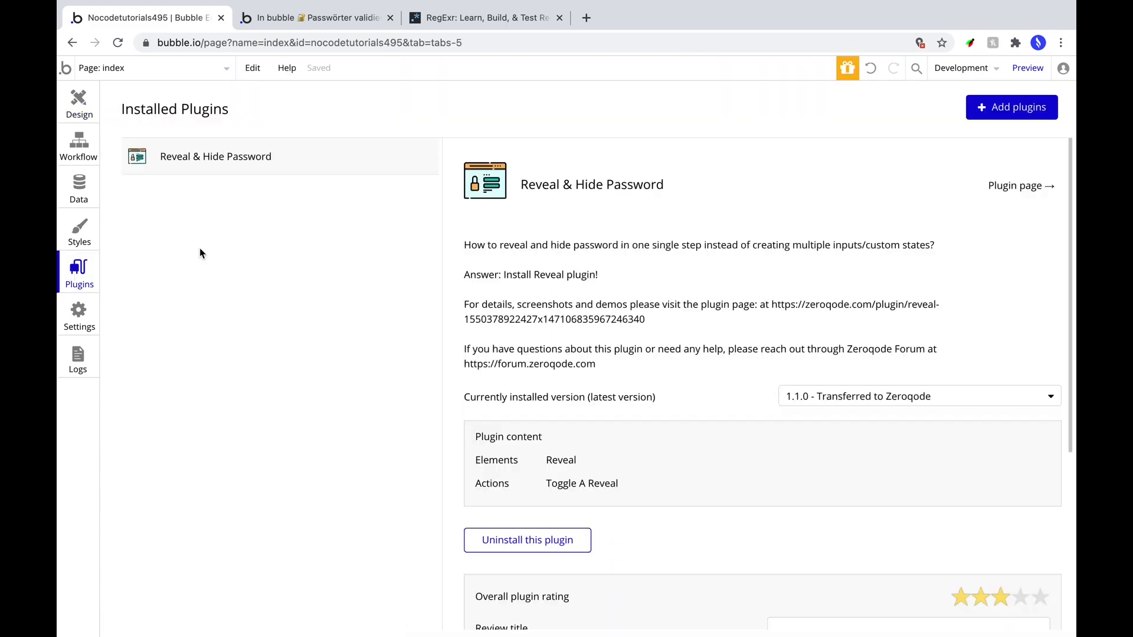
pyautogui.click(1030, 121)
pyautogui.write('instant')
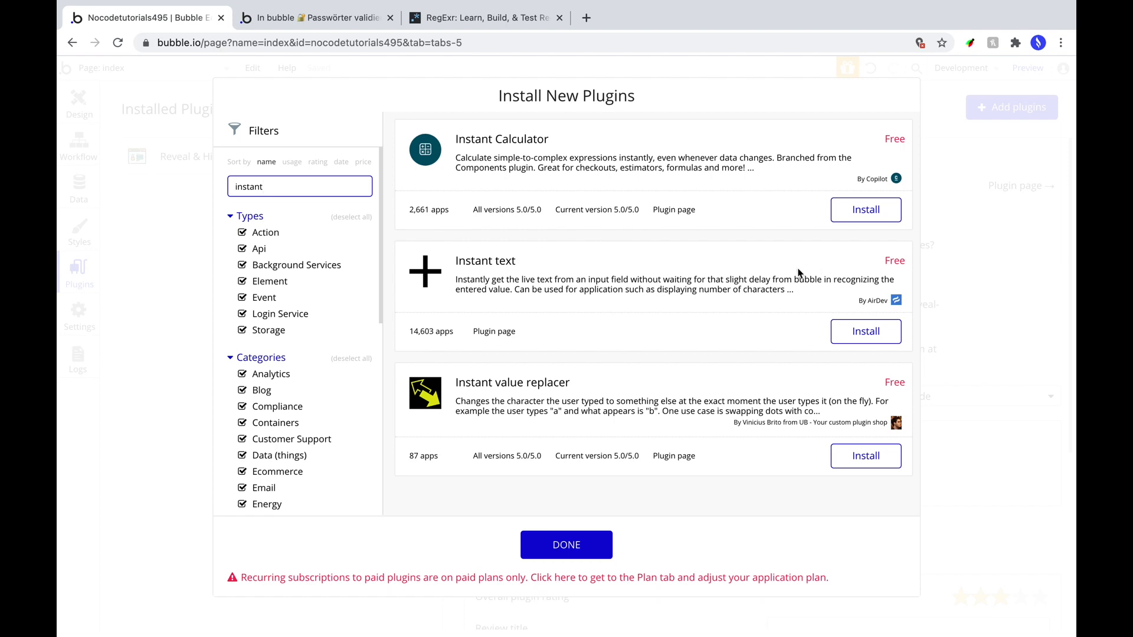
pyautogui.click(837, 335)
pyautogui.click(566, 546)
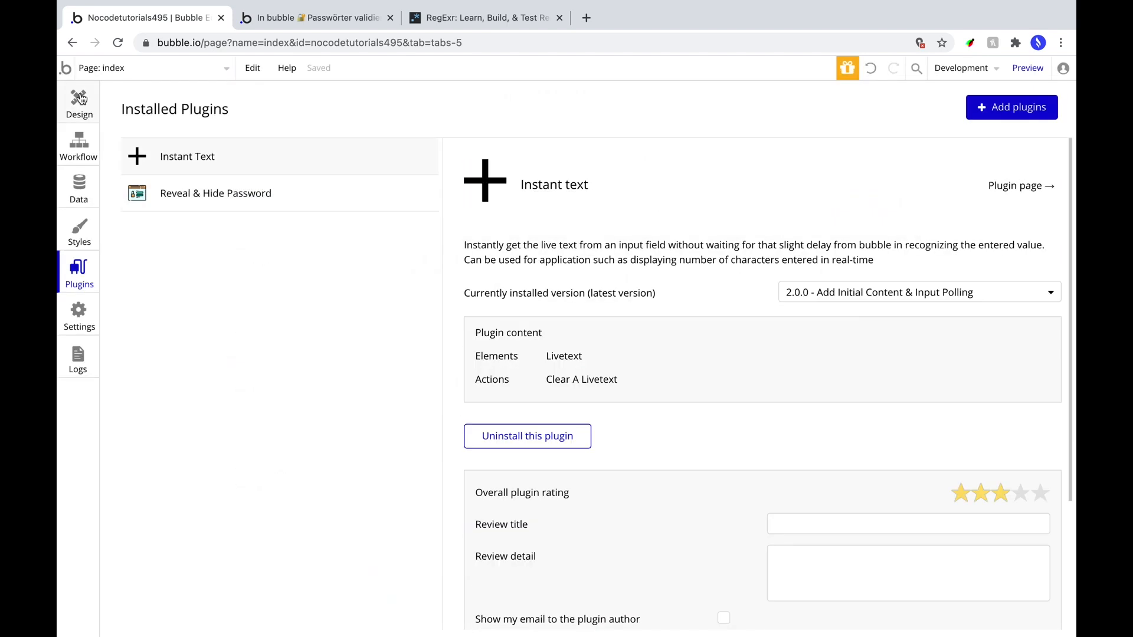
pyautogui.click(79, 104)
# Draw a livetext element on the canvas to the left of the card.
pyautogui.click(151, 383)
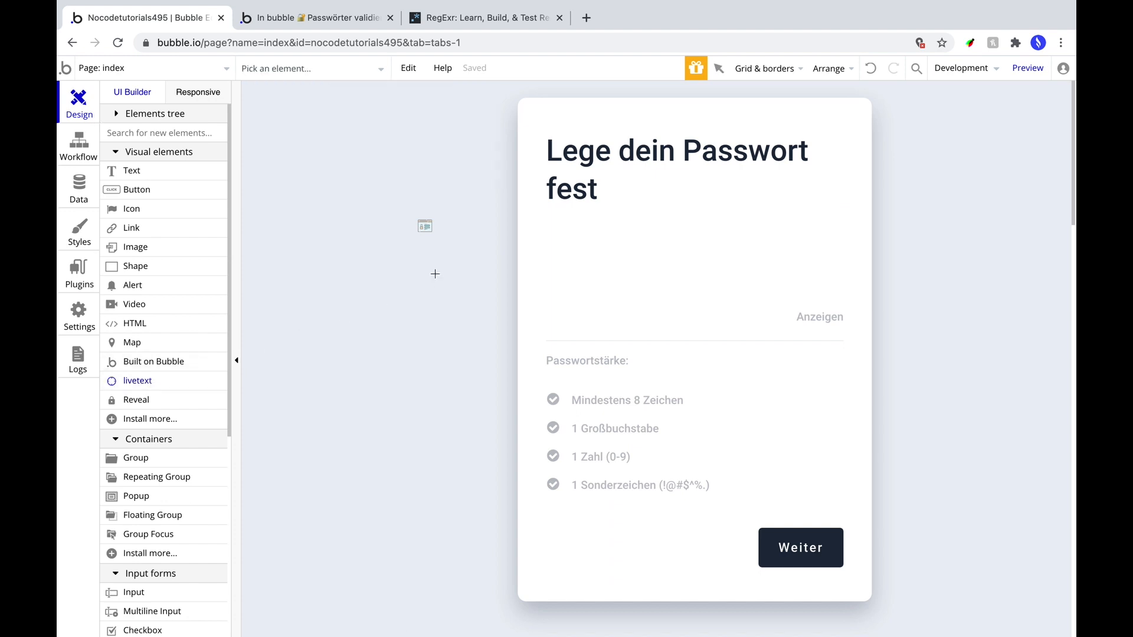
pyautogui.moveTo(419, 248); pyautogui.dragTo(435, 269)
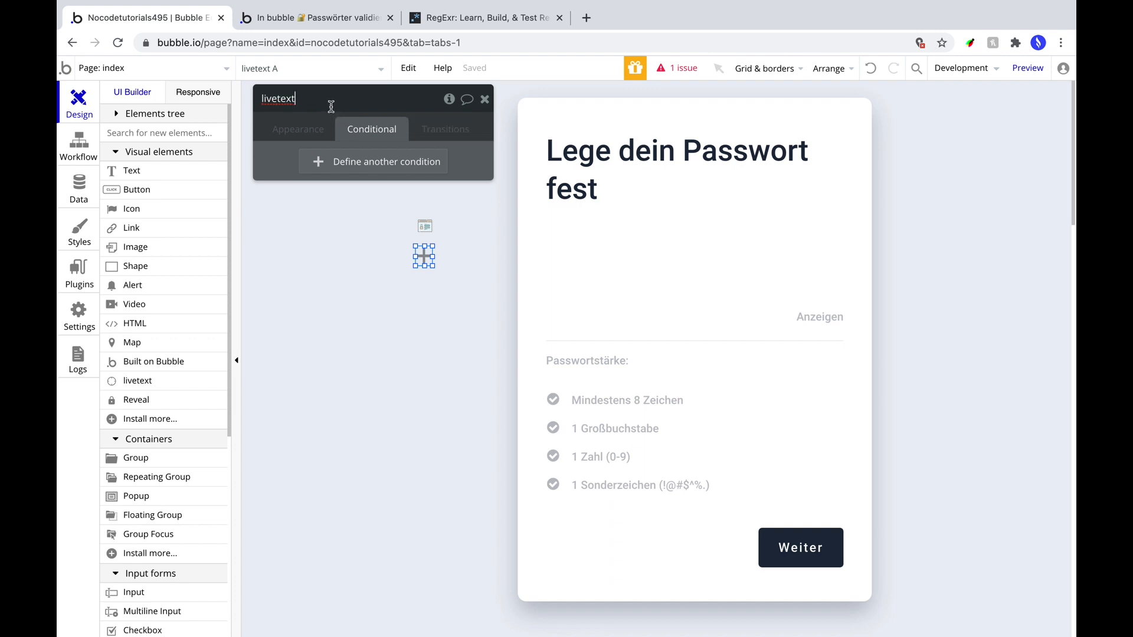
pyautogui.click(301, 133)
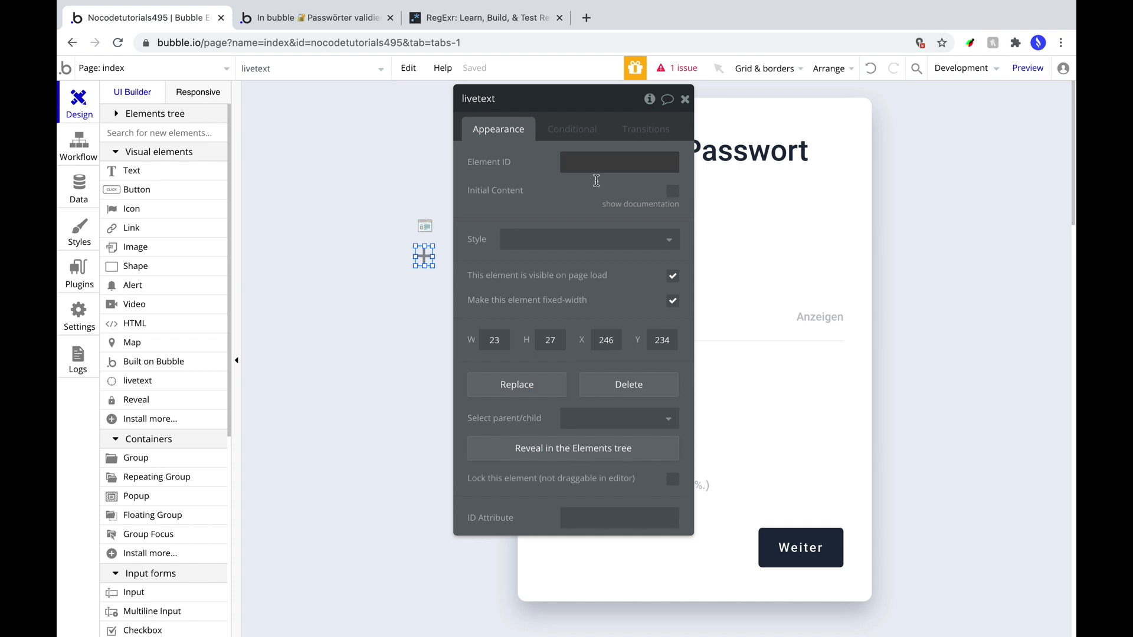
# Check the password input's ID attribute and set livetext's Element ID to passwort.
pyautogui.click(751, 322)
pyautogui.scroll(-10, 607, 464)
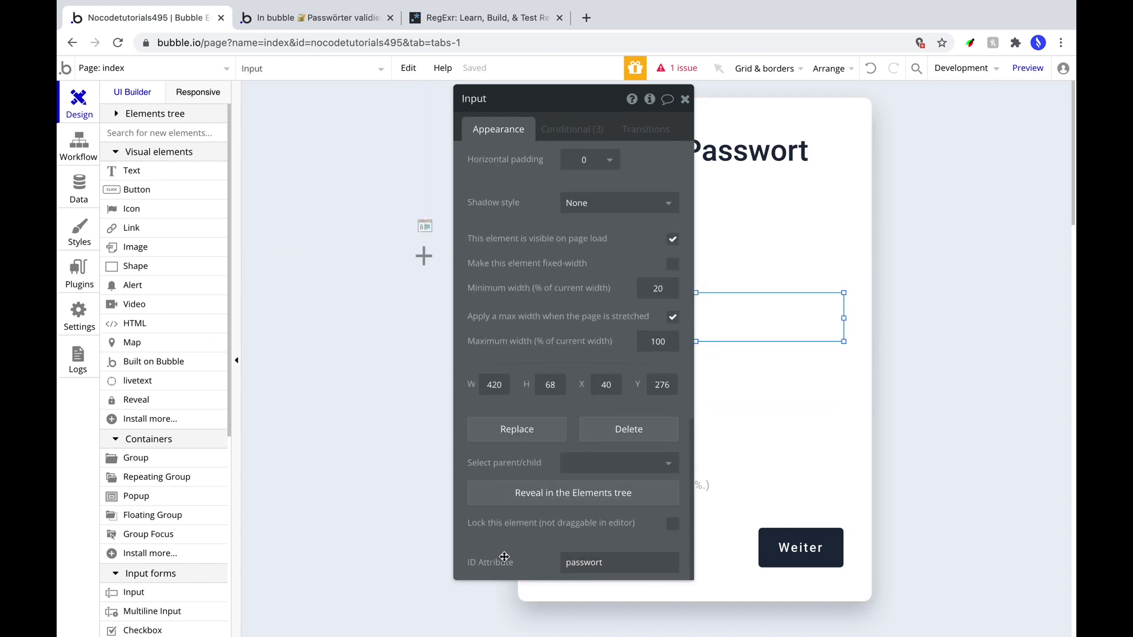
pyautogui.click(424, 256)
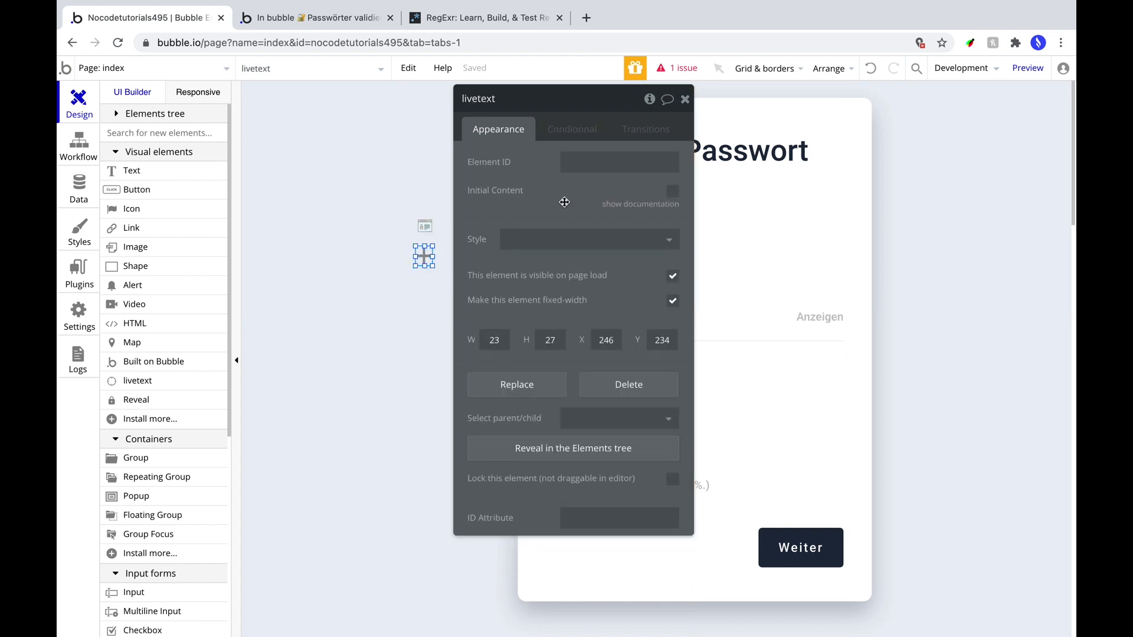
pyautogui.click(595, 162)
pyautogui.write('passwort')
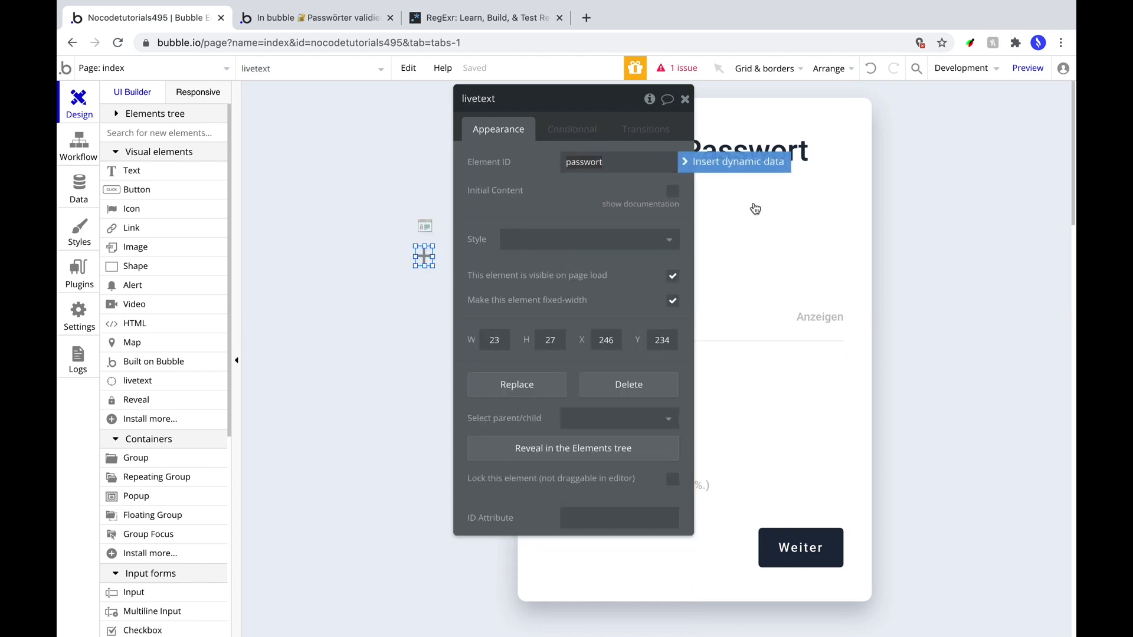
pyautogui.click(903, 227)
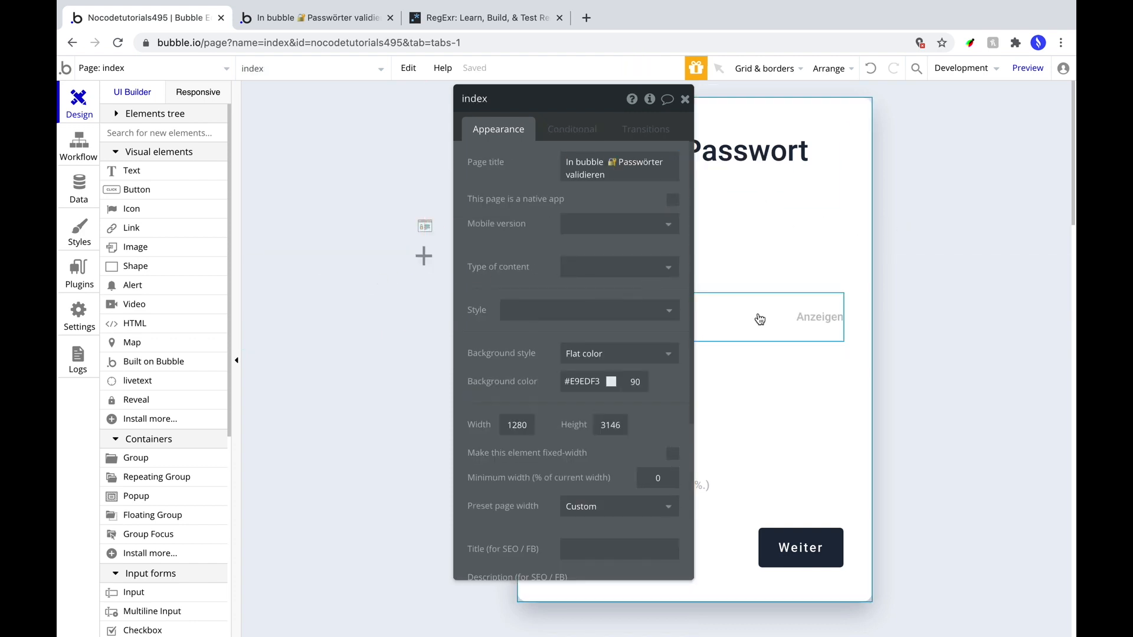
# Set the Mindestens 8 Zeichen text's condition to livetext's value:number of characters ≥ 8.
pyautogui.moveTo(538, 106); pyautogui.dragTo(279, 91)
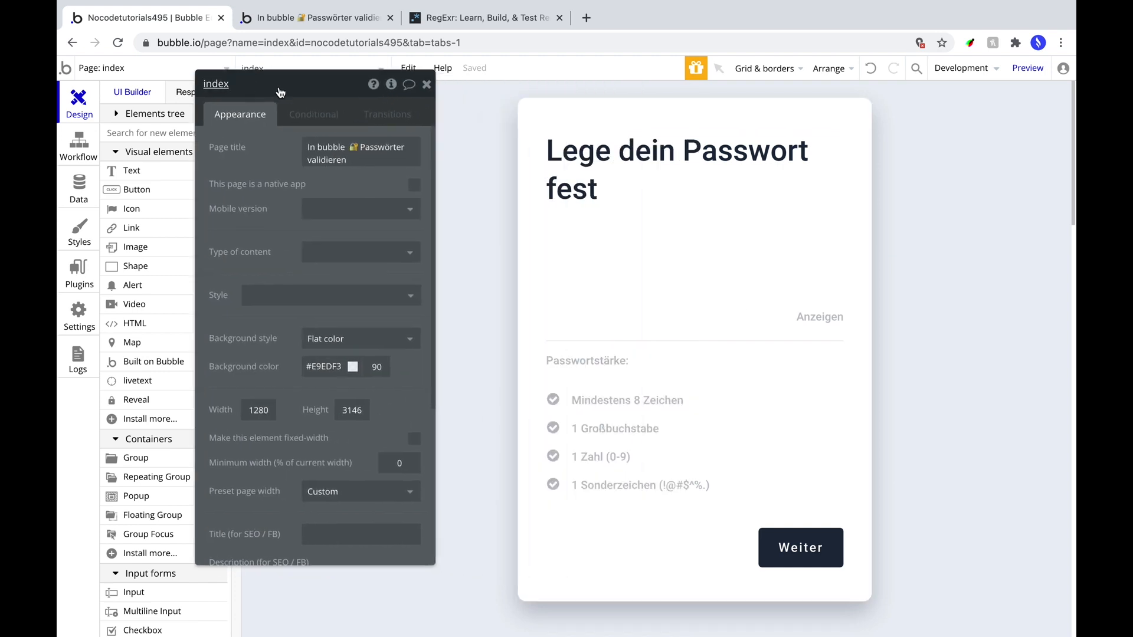
pyautogui.click(640, 405)
pyautogui.click(313, 114)
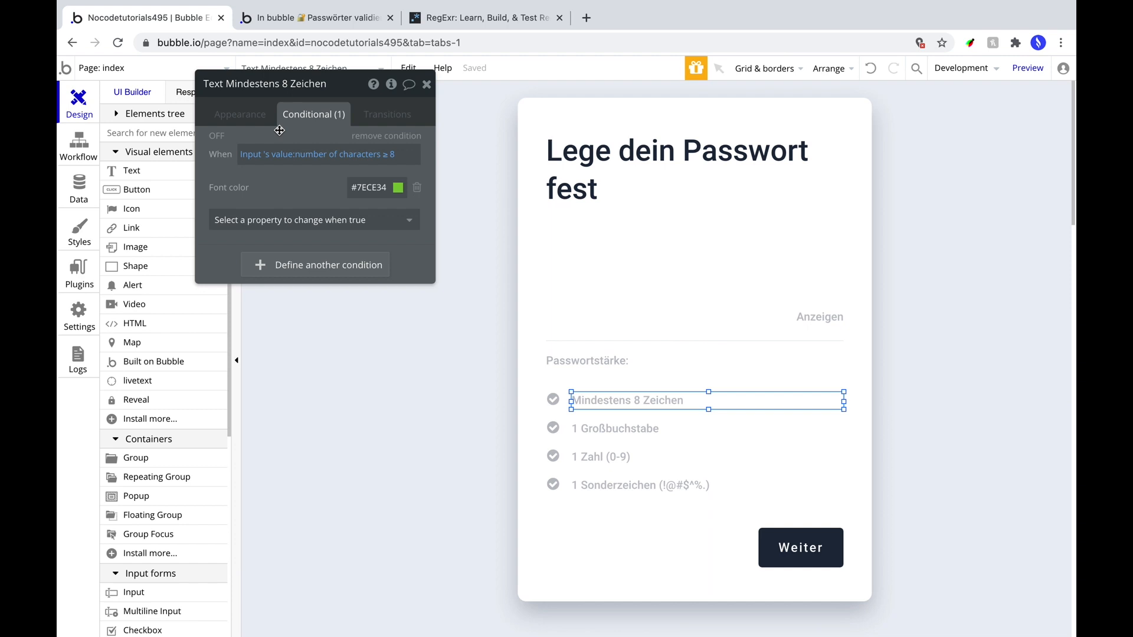
pyautogui.click(252, 156)
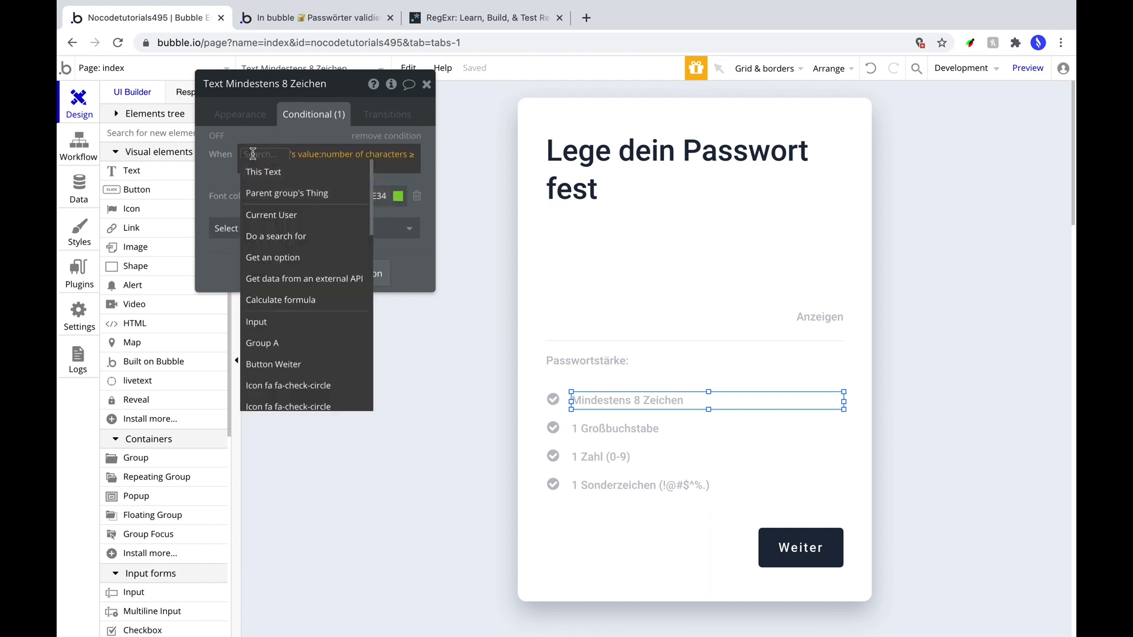
pyautogui.scroll(-5, 275, 323)
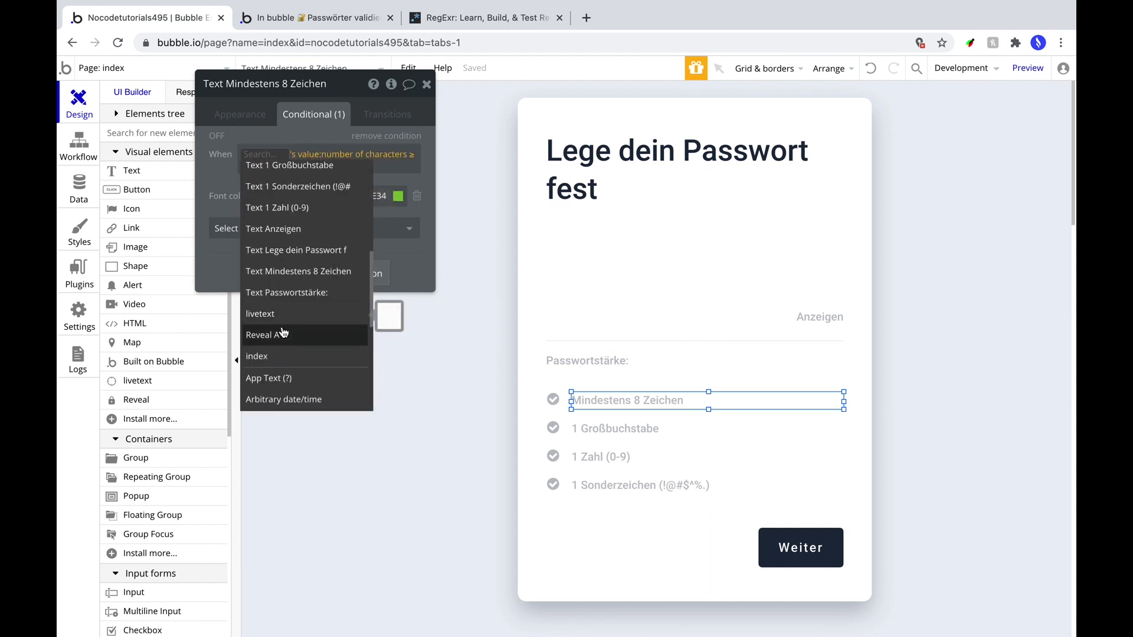
pyautogui.click(277, 311)
pyautogui.click(289, 171)
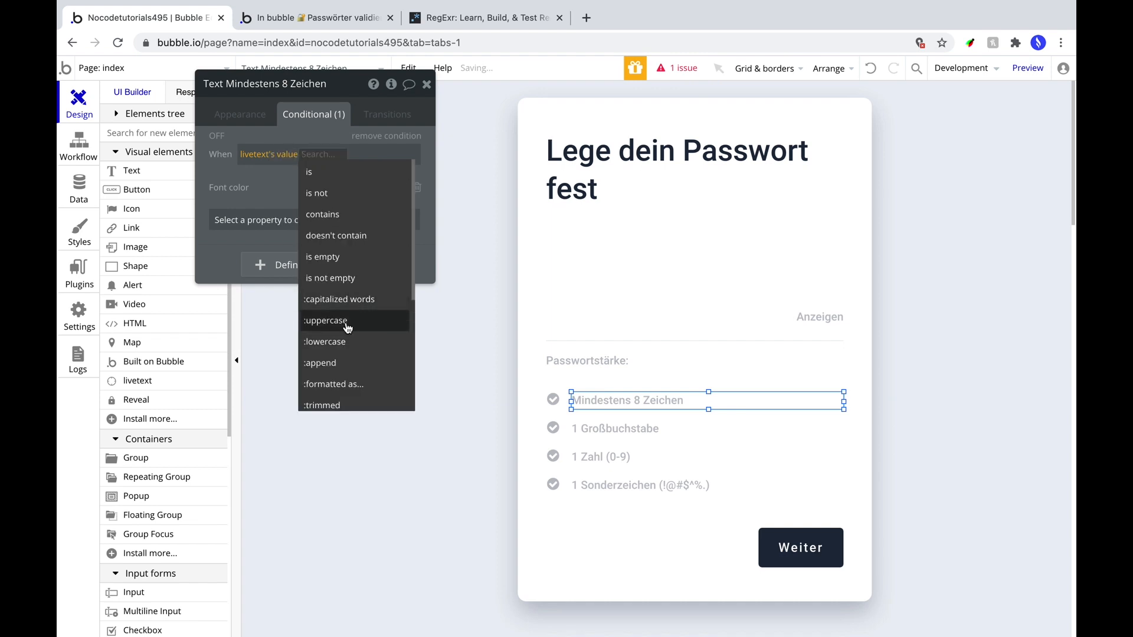
pyautogui.scroll(-5, 362, 335)
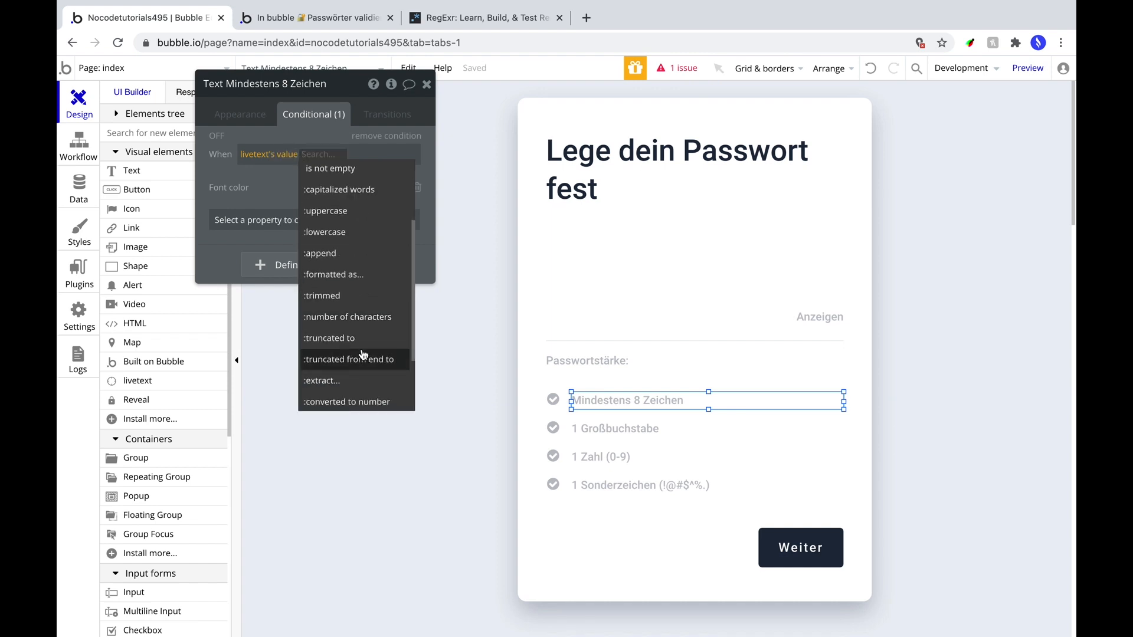
pyautogui.click(358, 320)
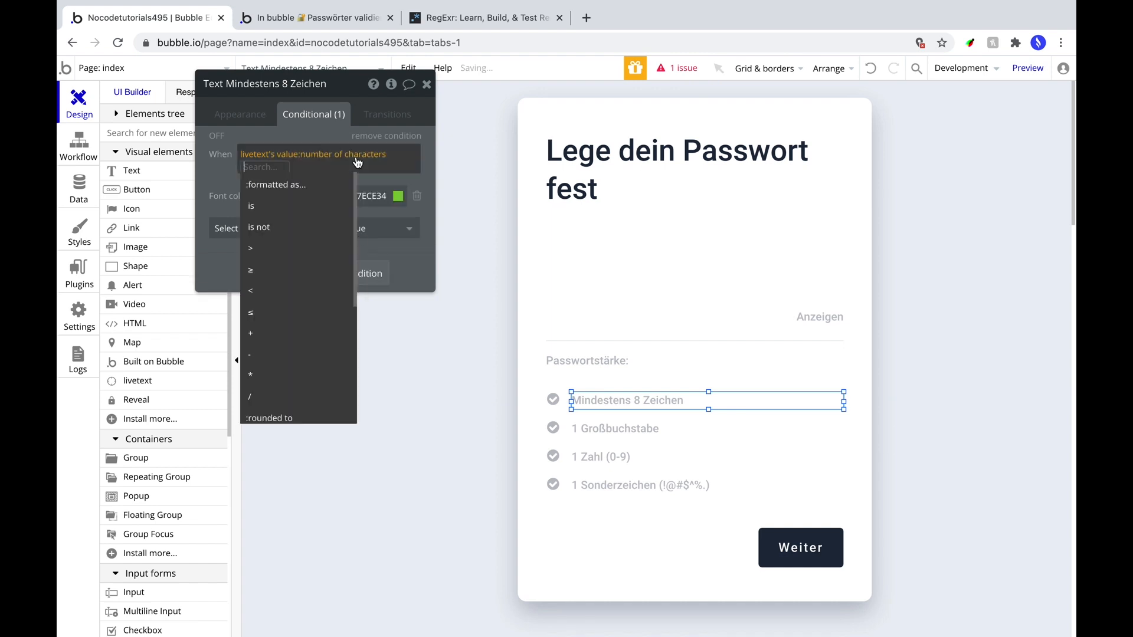
pyautogui.click(272, 266)
pyautogui.write('8')
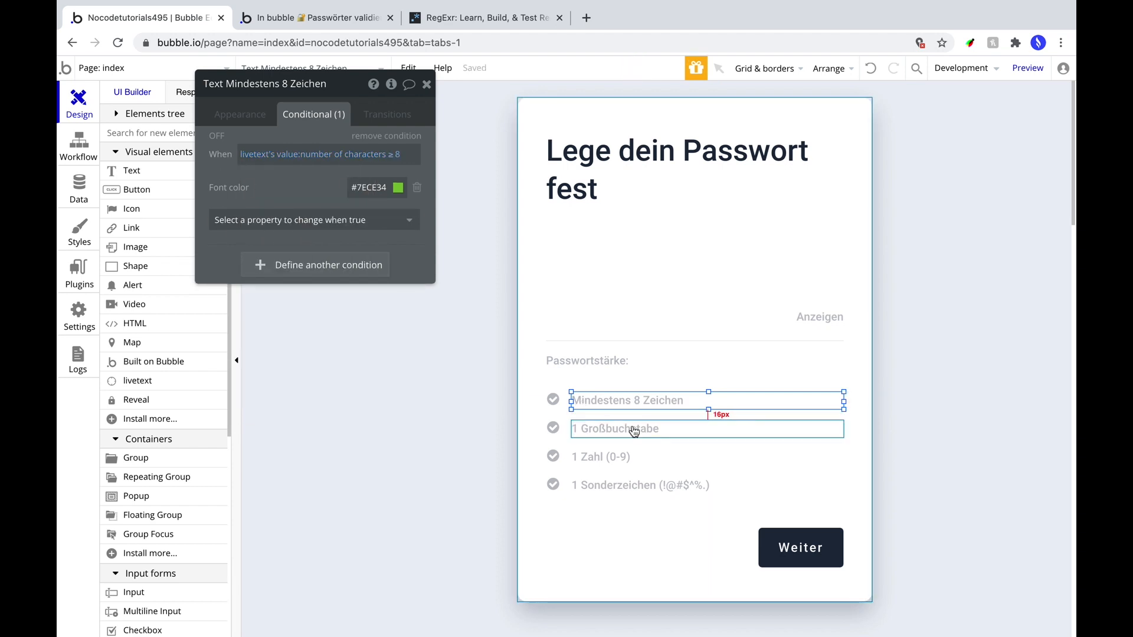
# Copy the same 8-character condition onto the Mindestens 8 Zeichen check icon.
pyautogui.rightClick(250, 155)
pyautogui.click(354, 116)
pyautogui.click(553, 400)
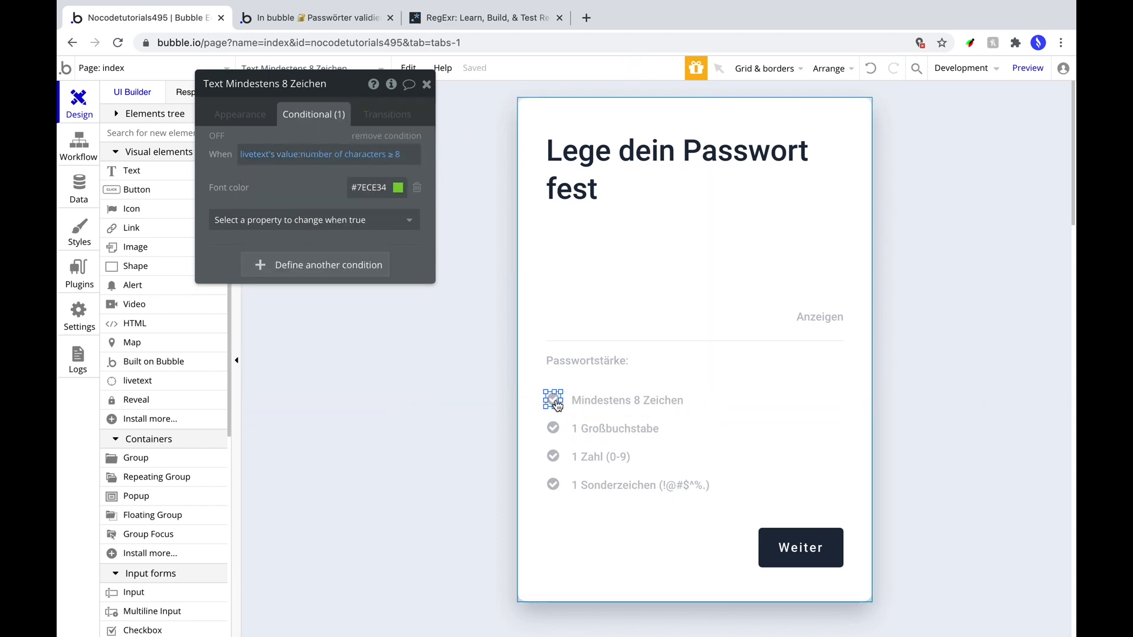
pyautogui.rightClick(266, 163)
pyautogui.click(357, 137)
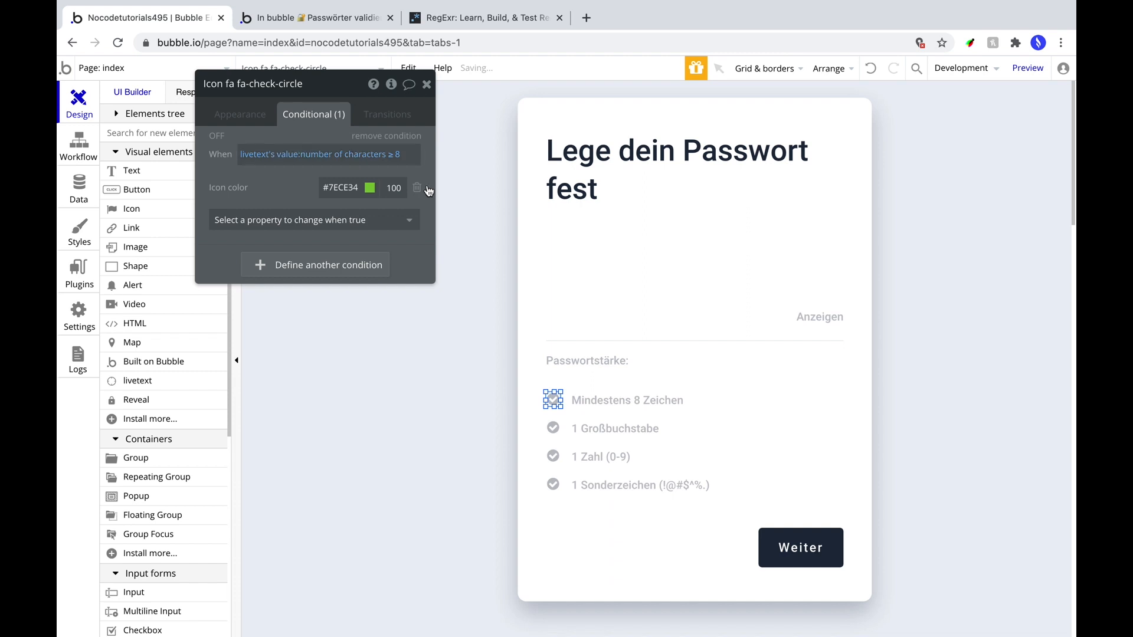
# Base the 1 Großbuchstabe text's condition on livetext's value, regex [A-Z\s]+ count > 0.
pyautogui.click(596, 432)
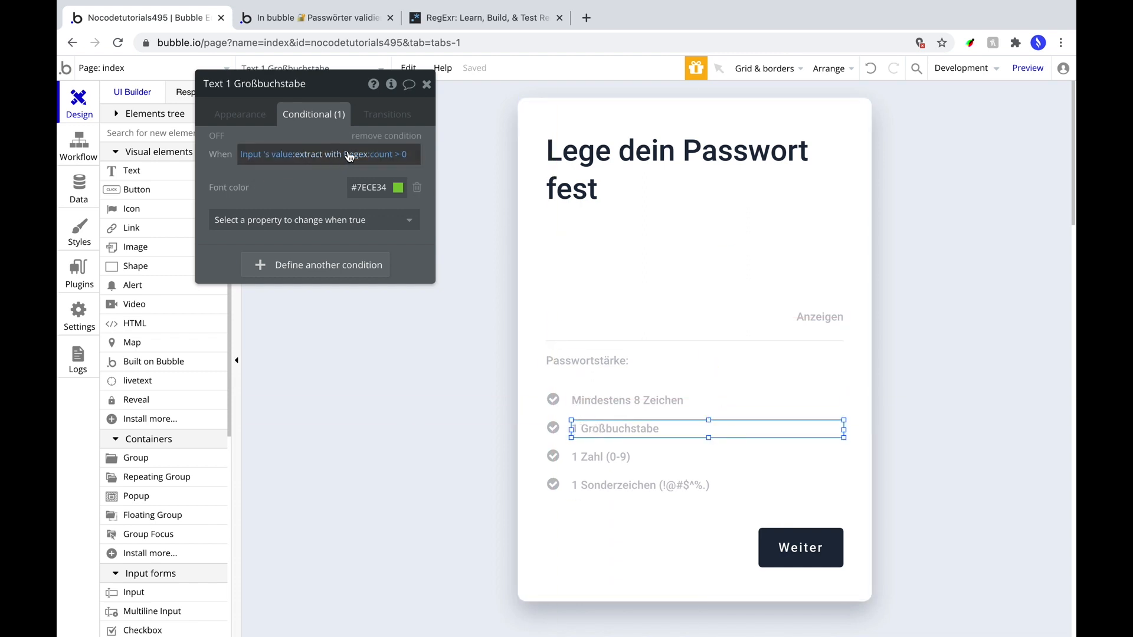
pyautogui.click(319, 156)
pyautogui.click(573, 116)
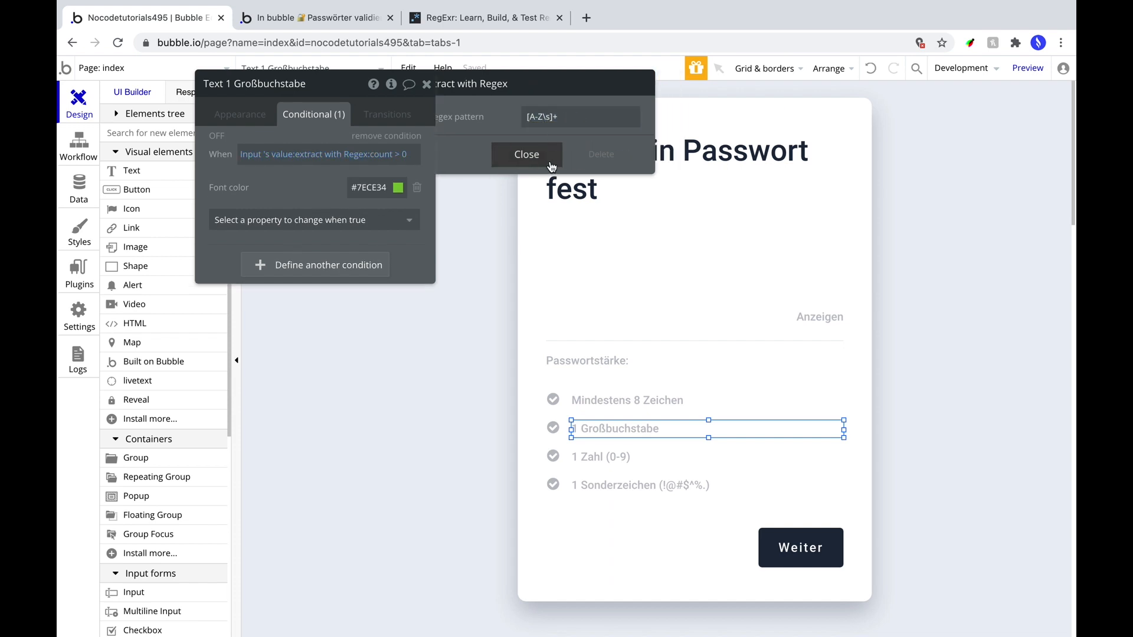
pyautogui.click(552, 154)
pyautogui.click(248, 155)
pyautogui.write('live')
pyautogui.click(260, 172)
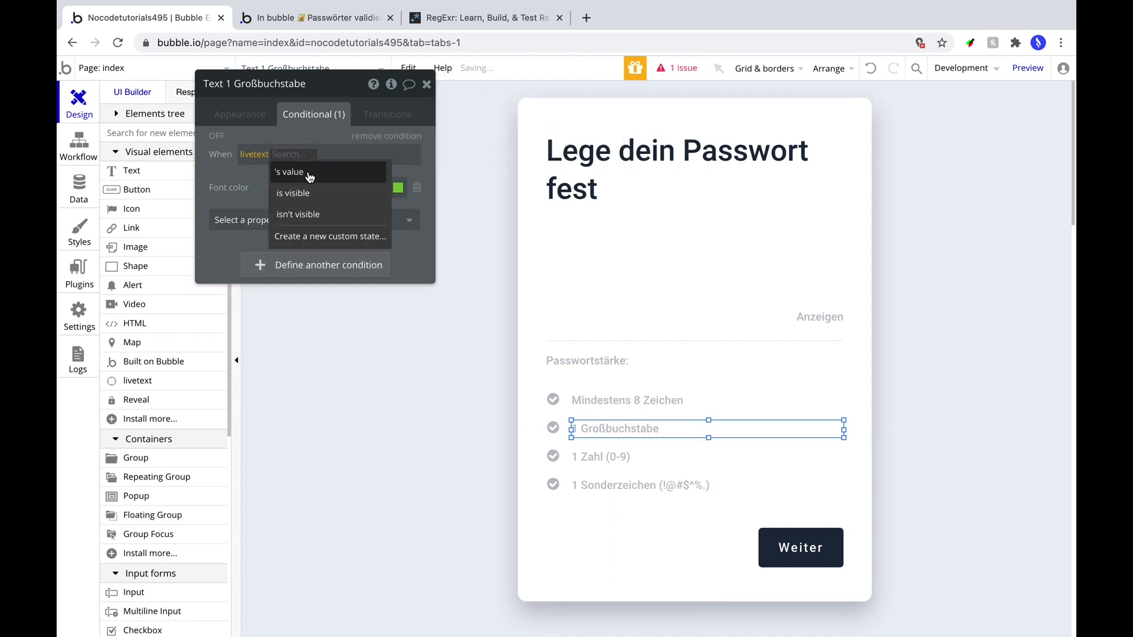
pyautogui.hotkey('ctrl', 'v')
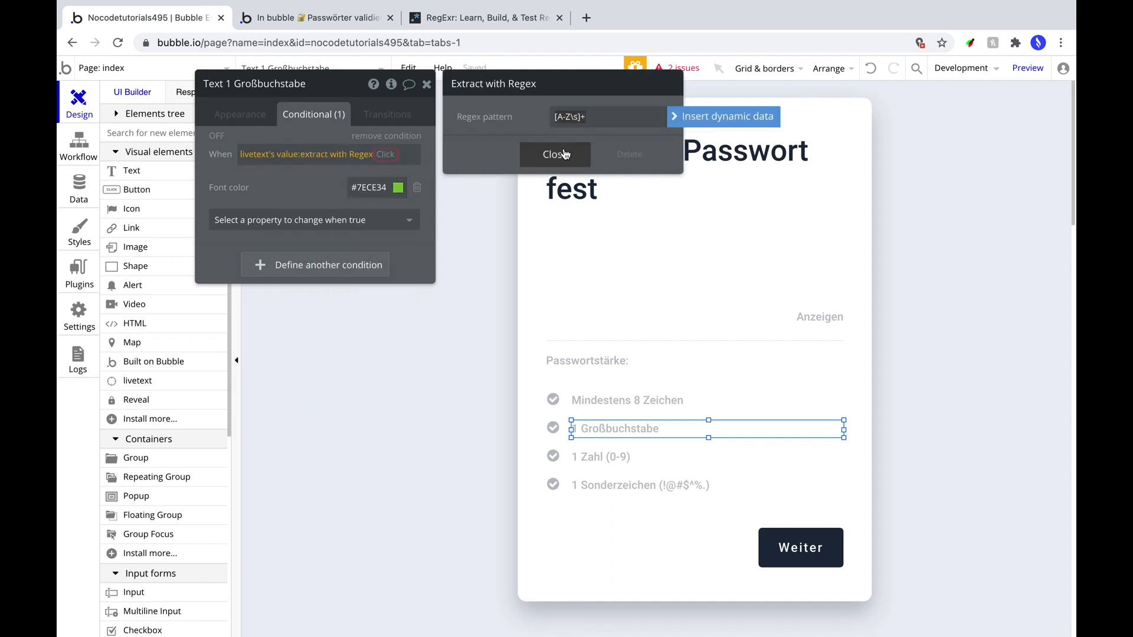
pyautogui.click(551, 154)
pyautogui.click(298, 184)
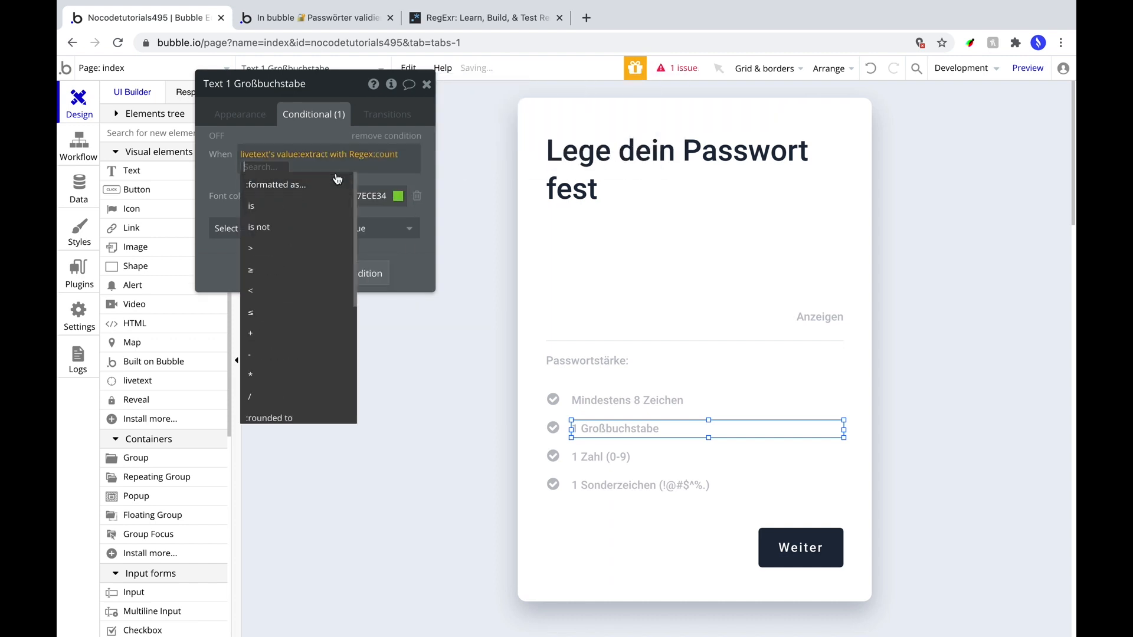
pyautogui.click(255, 250)
pyautogui.click(226, 187)
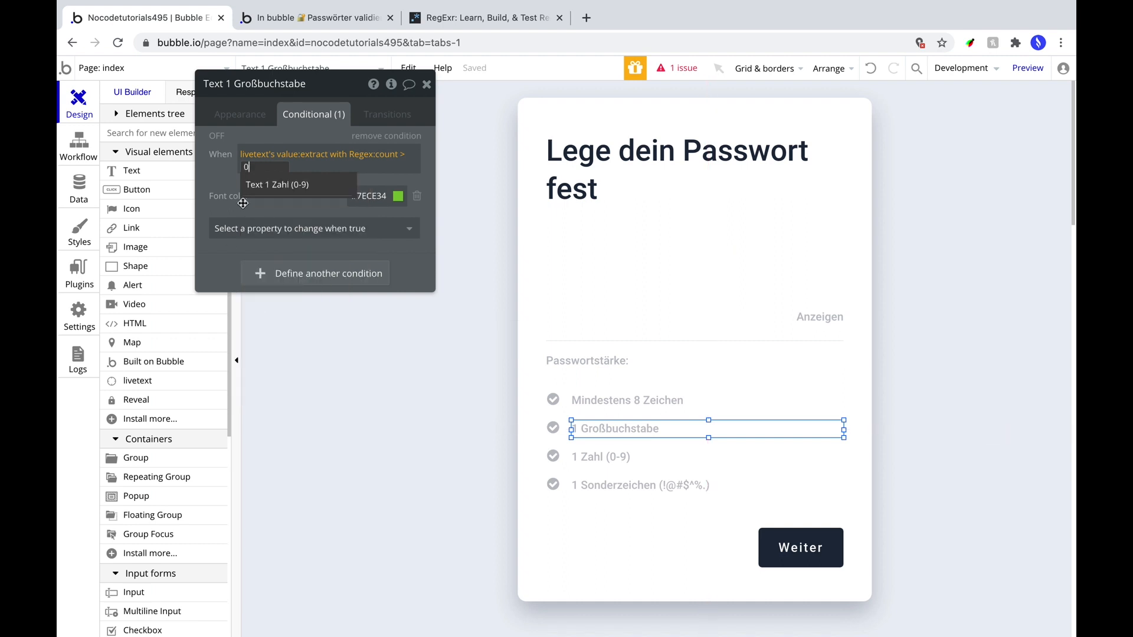
# Copy the uppercase condition onto the 1 Großbuchstabe check icon.
pyautogui.rightClick(245, 161)
pyautogui.click(348, 121)
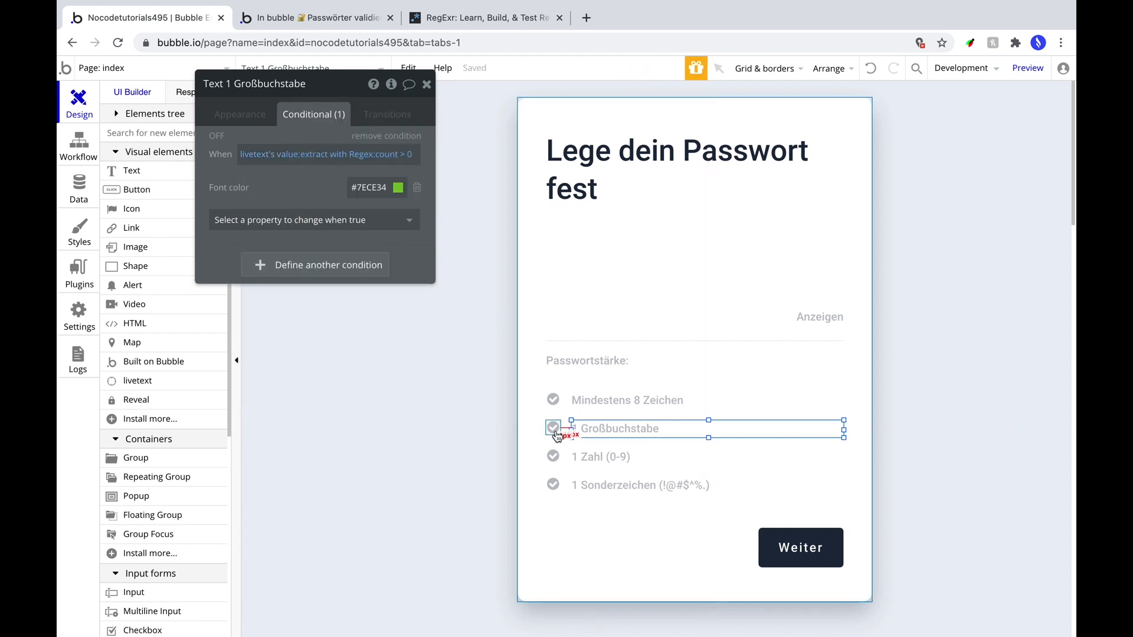
pyautogui.click(556, 430)
pyautogui.rightClick(261, 152)
pyautogui.click(356, 129)
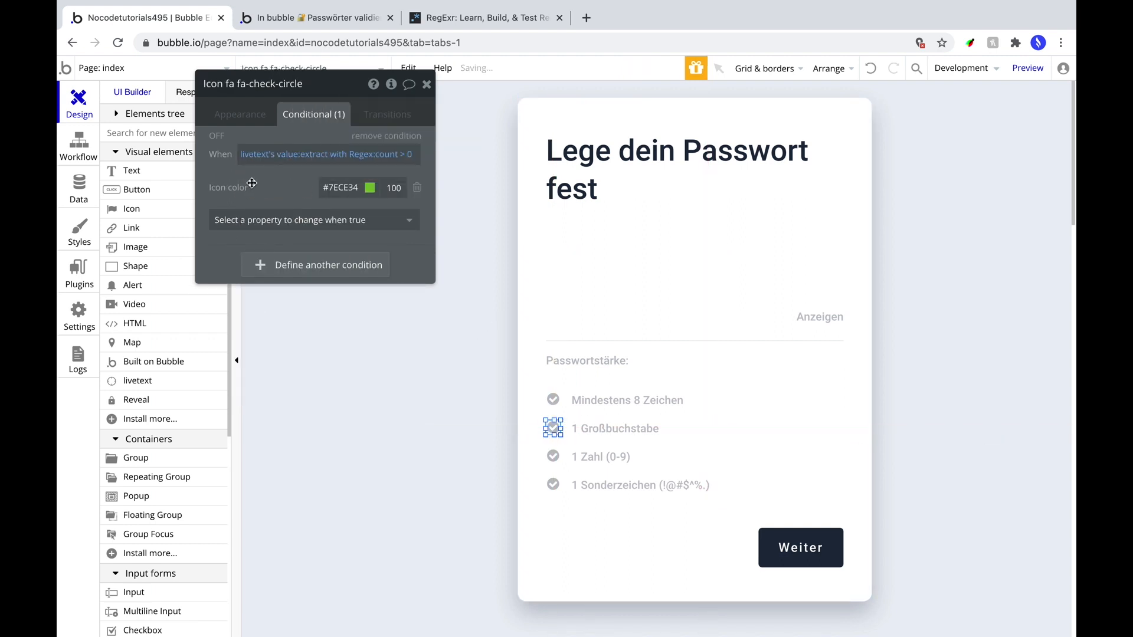
# Point the 1 Zahl (0-9) icon and text conditions at livetext's value with regex \d+.
pyautogui.click(553, 456)
pyautogui.rightClick(251, 155)
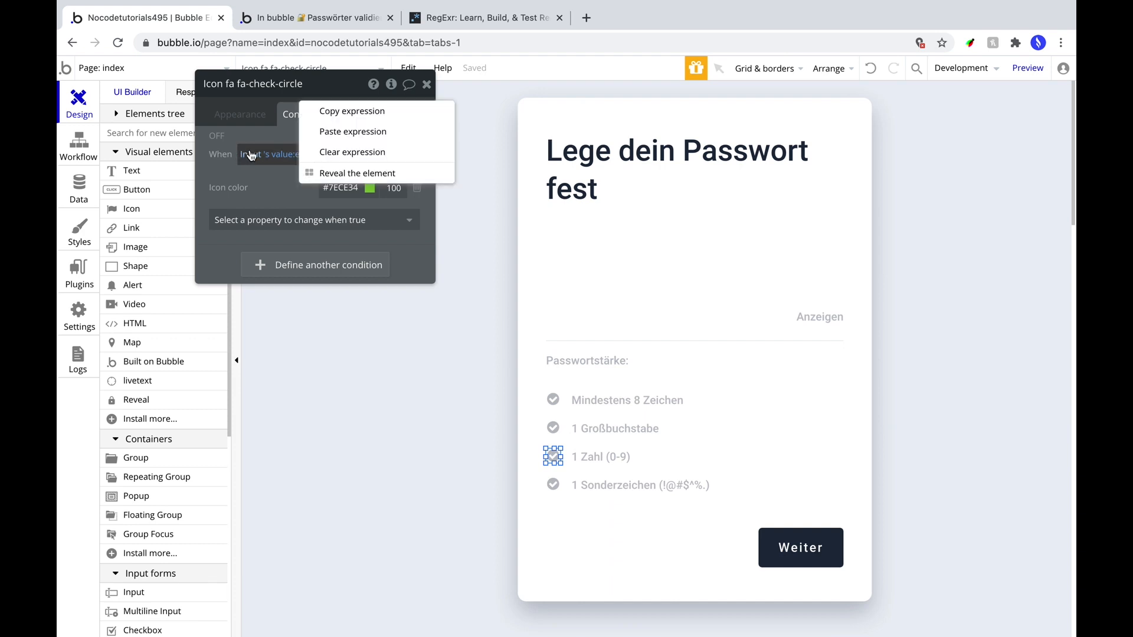
pyautogui.click(324, 132)
pyautogui.click(575, 457)
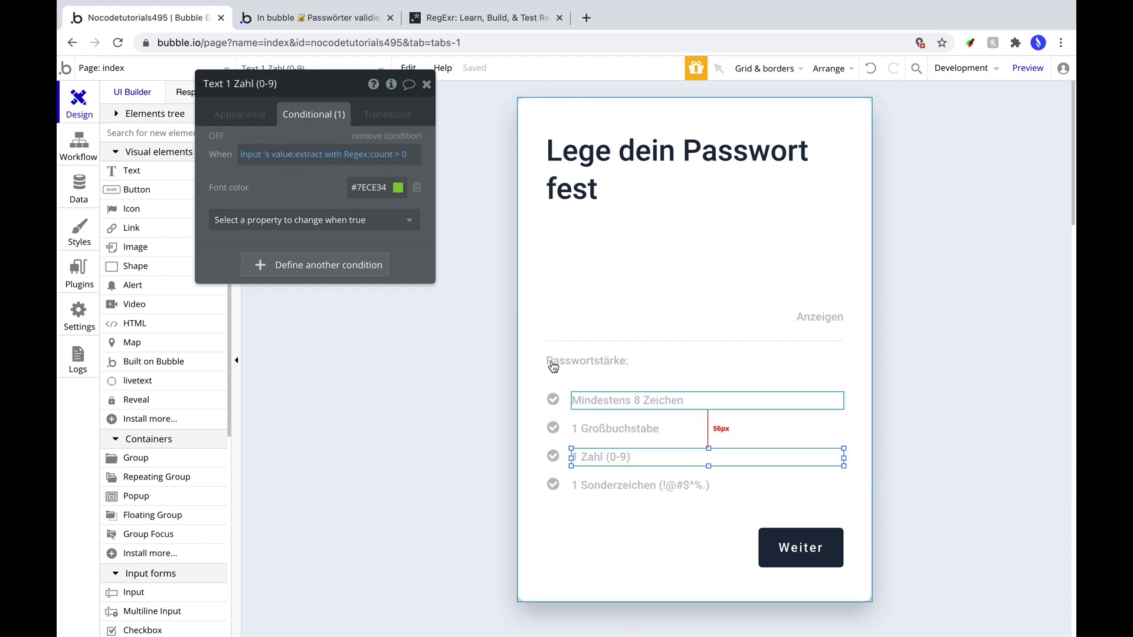
pyautogui.click(354, 154)
pyautogui.doubleClick(572, 125)
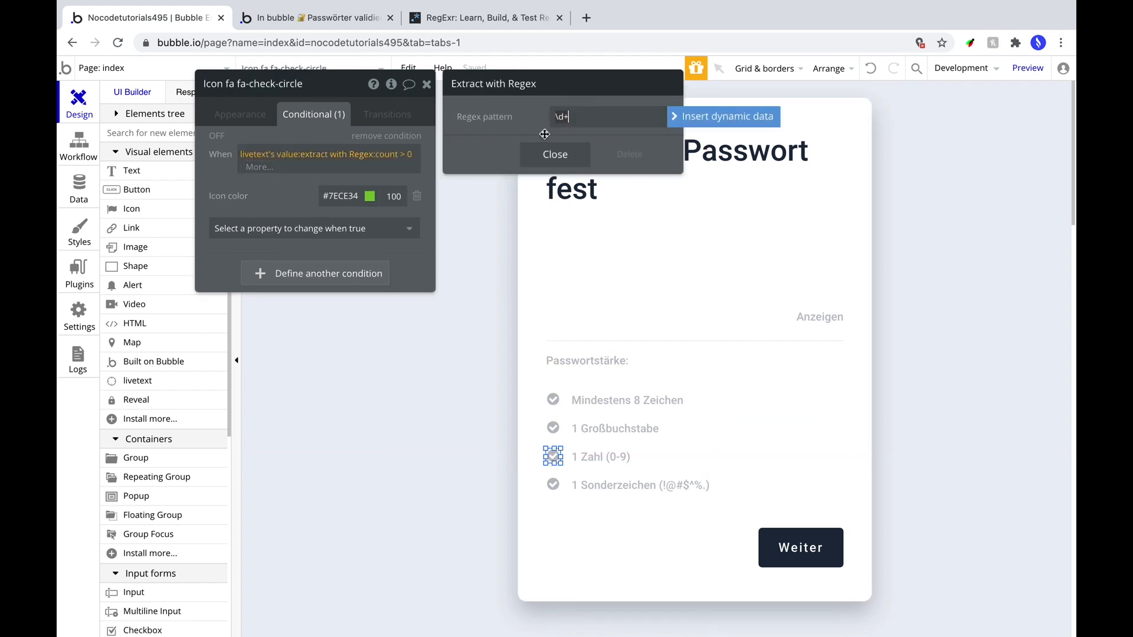
pyautogui.click(549, 153)
pyautogui.rightClick(301, 155)
pyautogui.click(340, 113)
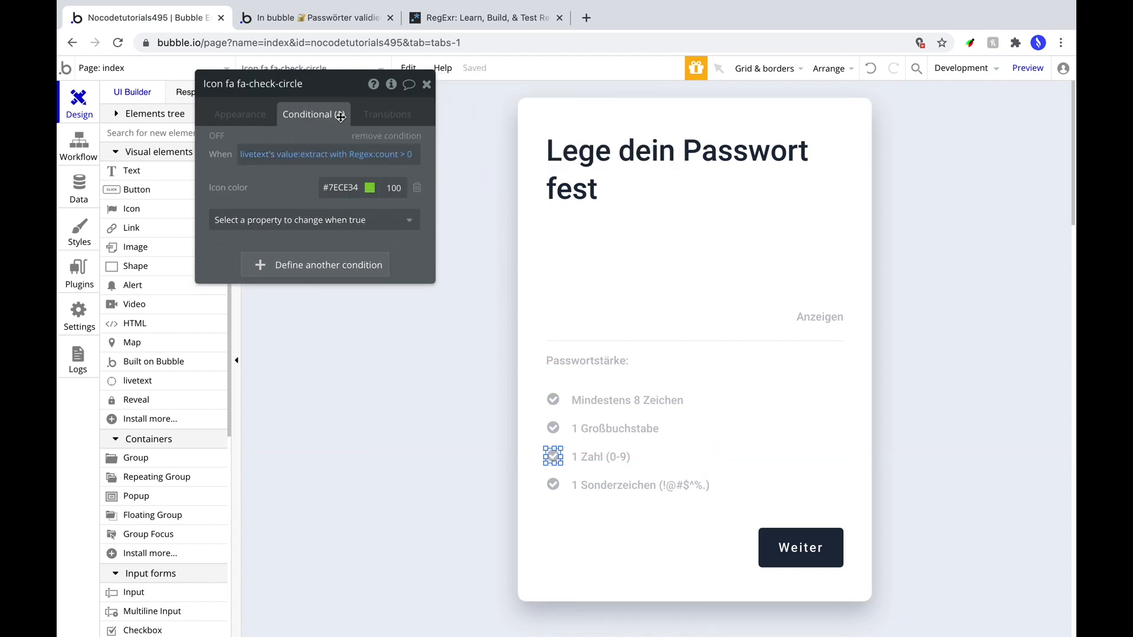
pyautogui.click(601, 457)
pyautogui.rightClick(301, 155)
pyautogui.click(357, 129)
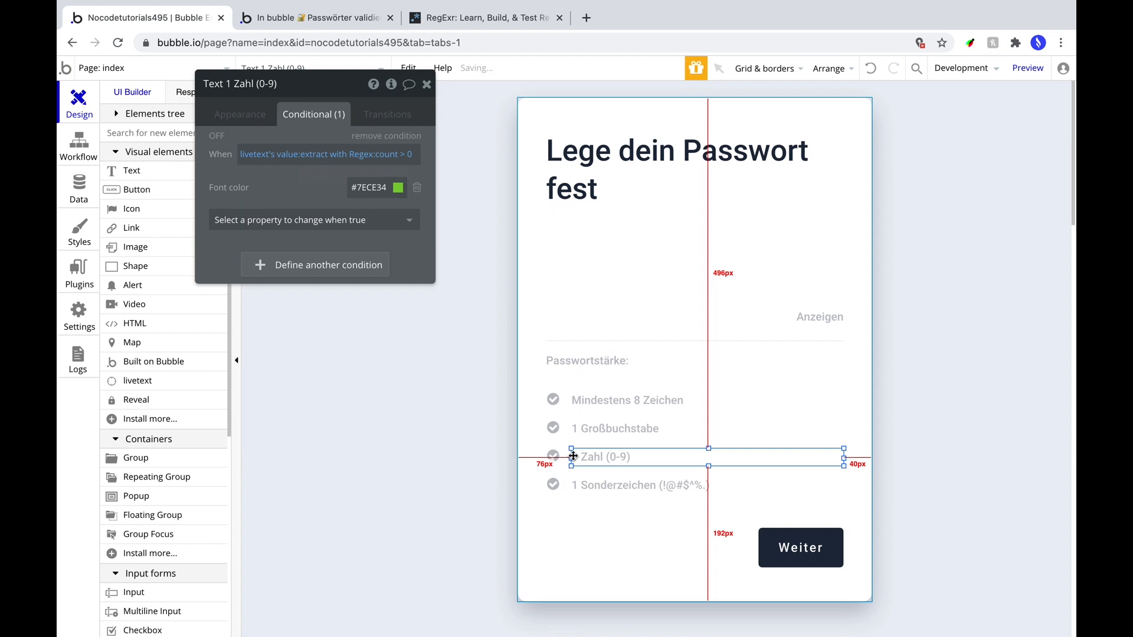
# Paste the livetext condition onto the 1 Sonderzeichen icon and copy the text's special-character pattern.
pyautogui.click(553, 486)
pyautogui.rightClick(301, 155)
pyautogui.click(338, 139)
pyautogui.click(632, 485)
pyautogui.click(350, 155)
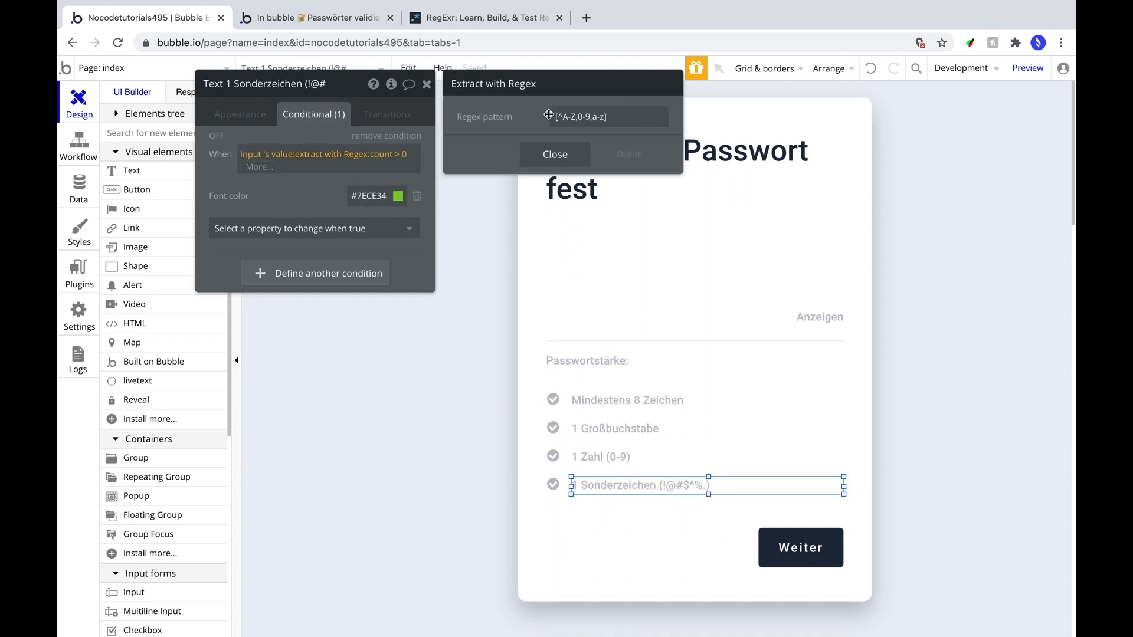
pyautogui.tripleClick(553, 113)
pyautogui.click(596, 485)
# Give the Sonderzeichen icon regex [^A-Z,0-9,a-z] and paste its livetext condition onto the text.
pyautogui.click(553, 485)
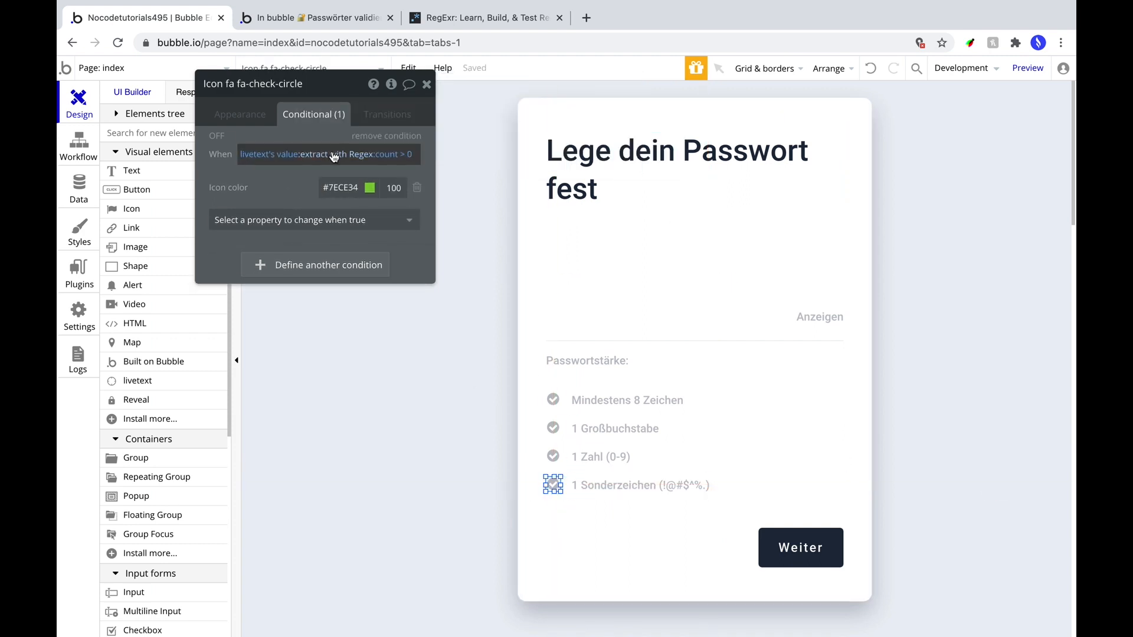
pyautogui.click(334, 156)
pyautogui.tripleClick(564, 118)
pyautogui.press('super+v')
pyautogui.click(555, 155)
pyautogui.click(251, 134)
pyautogui.rightClick(295, 153)
pyautogui.click(344, 119)
pyautogui.click(613, 486)
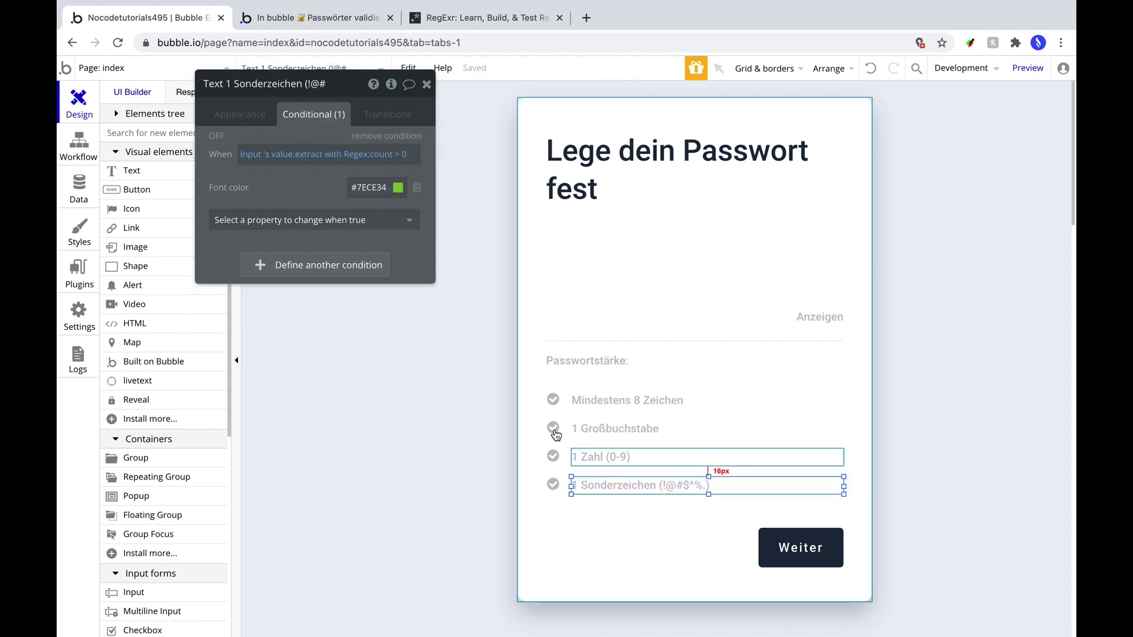
pyautogui.rightClick(299, 154)
pyautogui.click(344, 142)
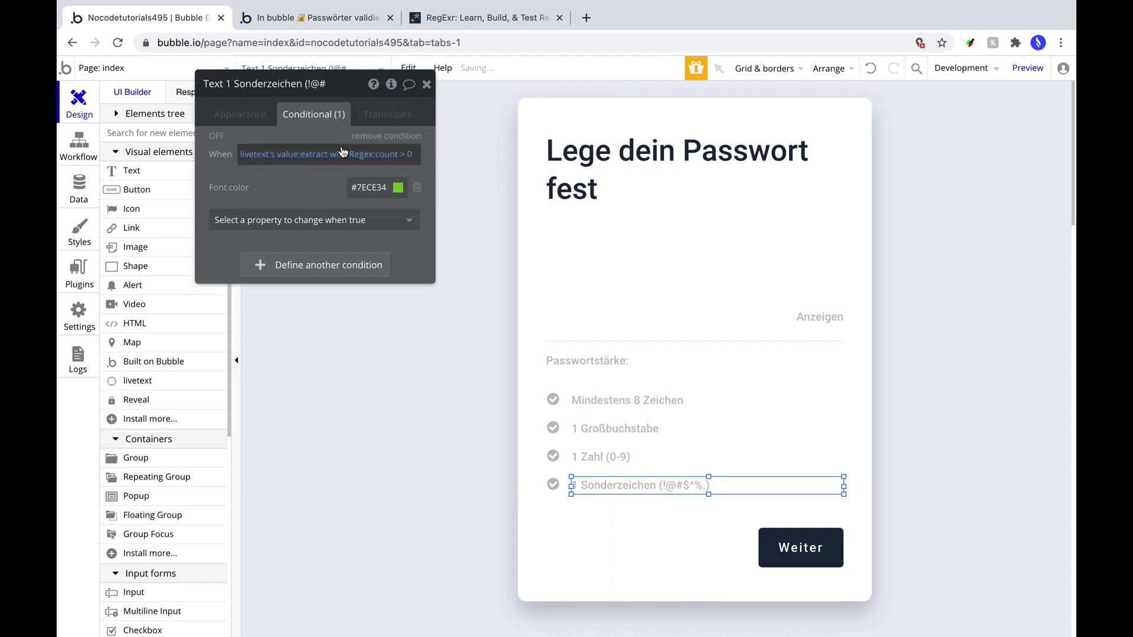
# Preview a revealed test password showing all four criteria green and Stark, then return to the editor.
pyautogui.click(1019, 76)
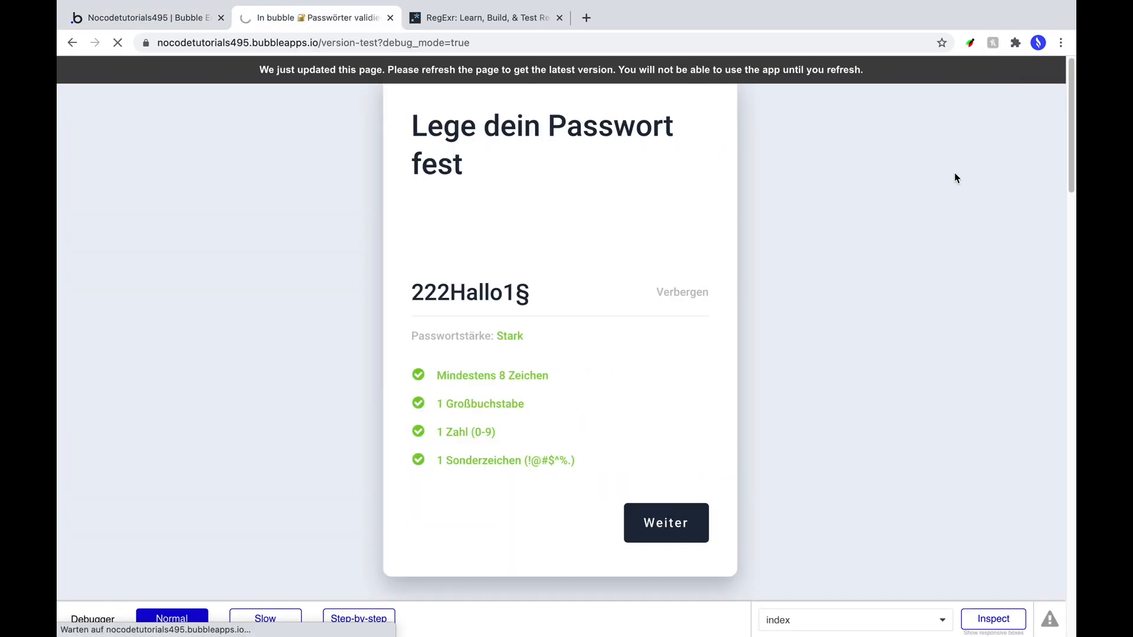
pyautogui.click(450, 306)
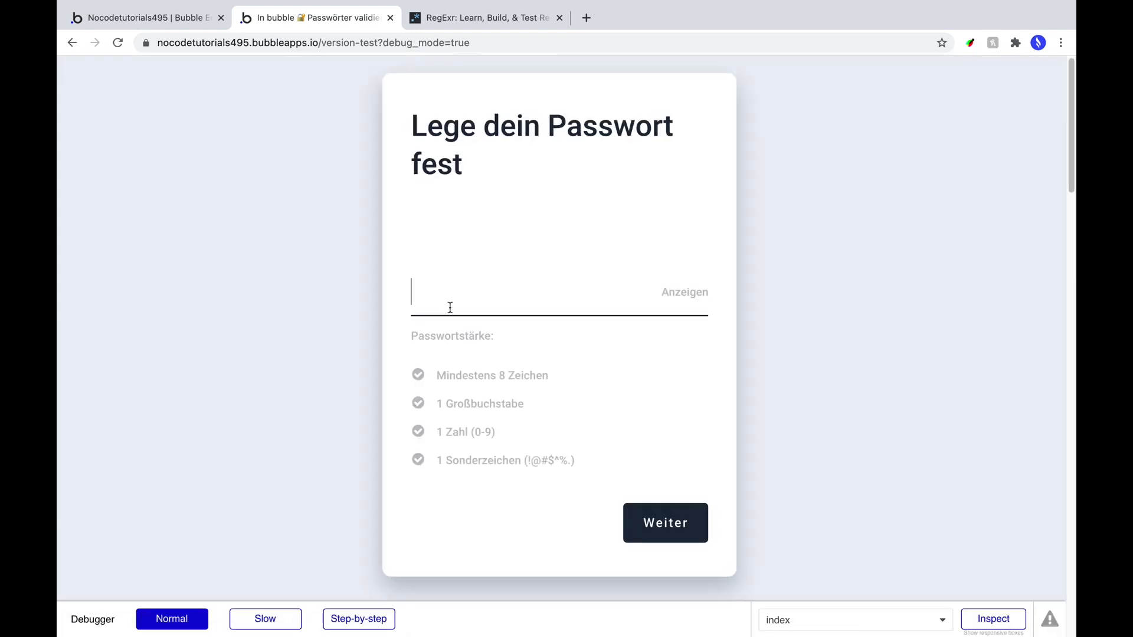
pyautogui.write('••••••••')
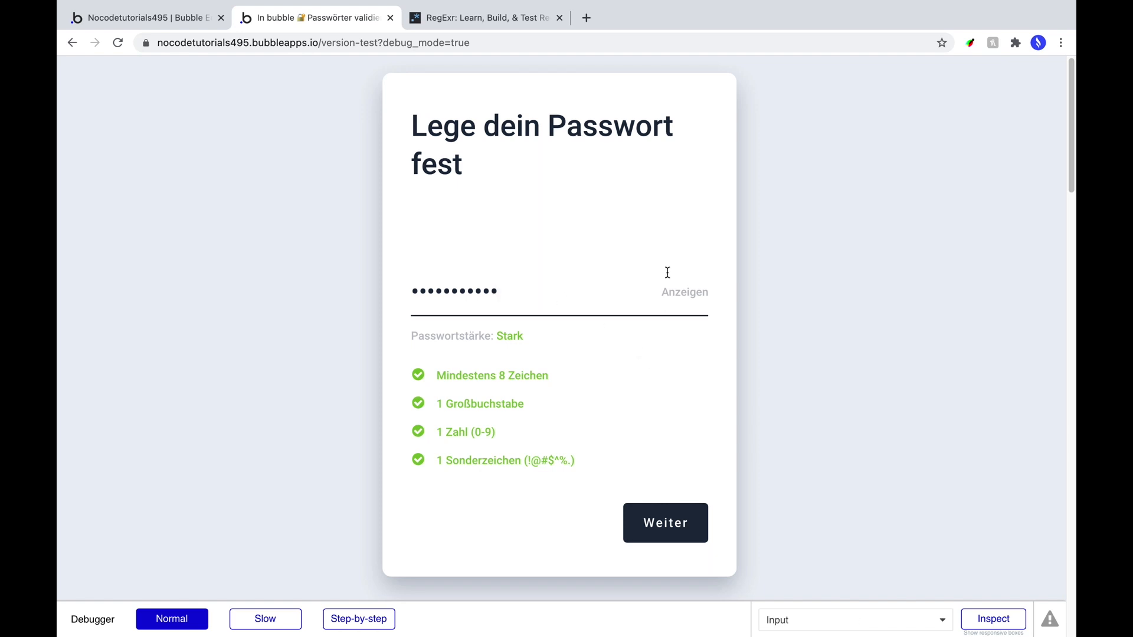
pyautogui.click(687, 295)
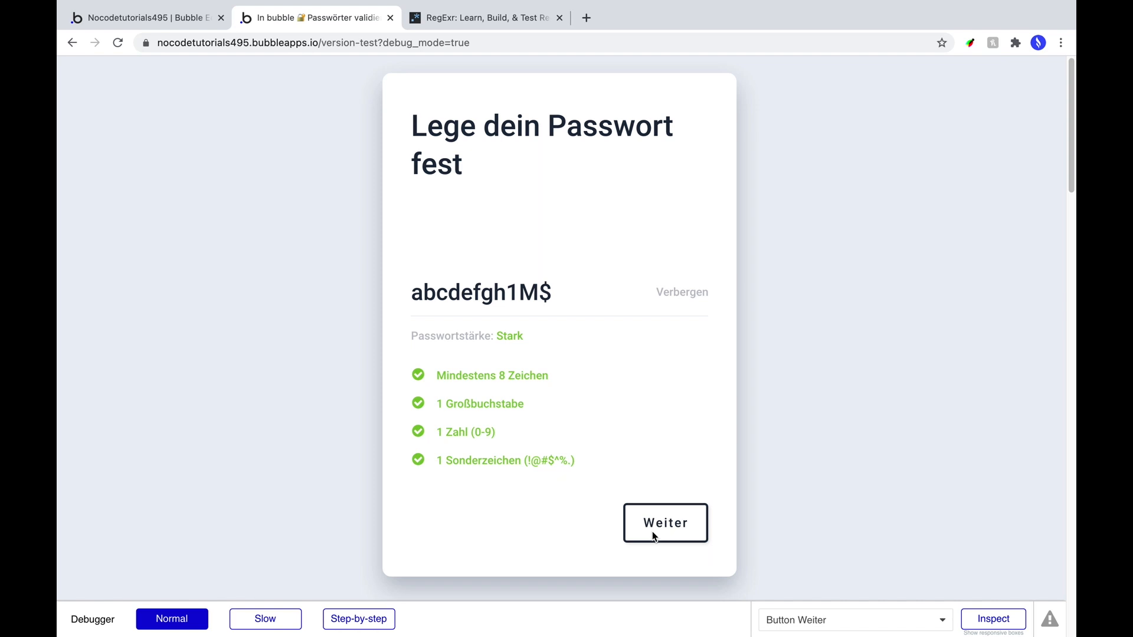
pyautogui.click(123, 19)
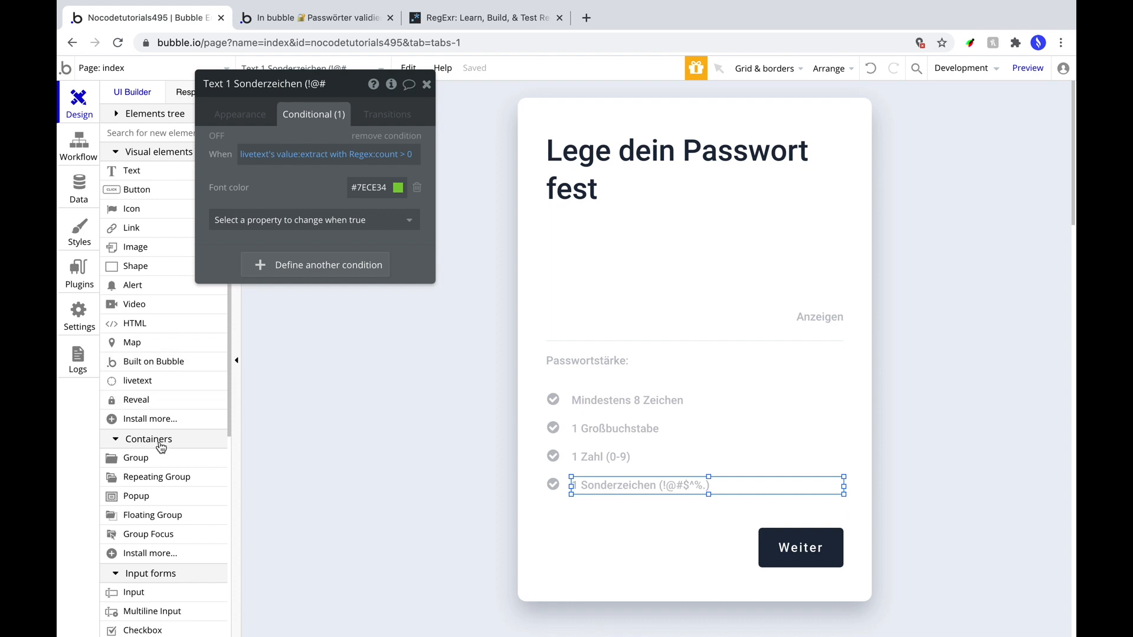
# Add an alert pinned across the top of the page with message Passwort ist ausreichend.
pyautogui.click(132, 285)
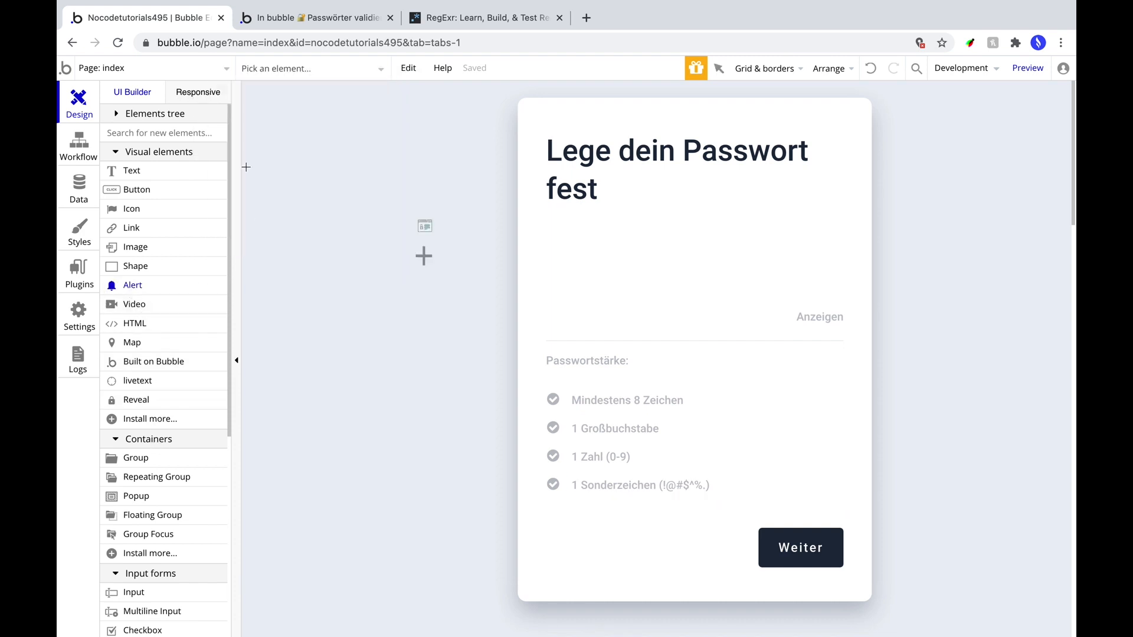
pyautogui.moveTo(245, 85); pyautogui.dragTo(1048, 128)
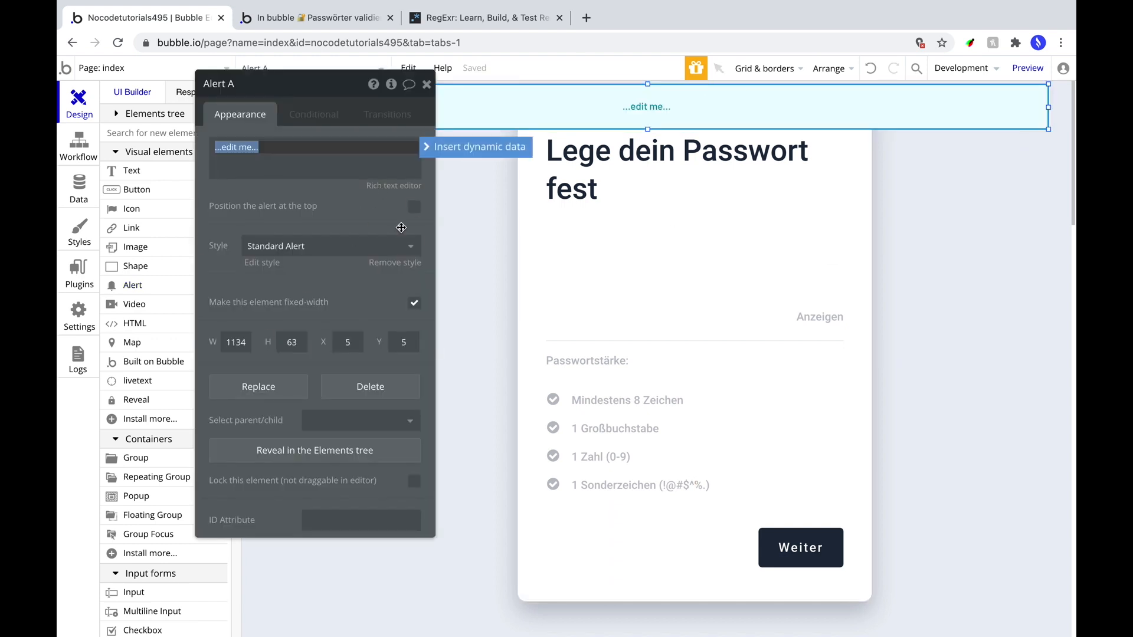
pyautogui.click(414, 207)
pyautogui.click(294, 155)
pyautogui.write('Passwort ist ausreichend')
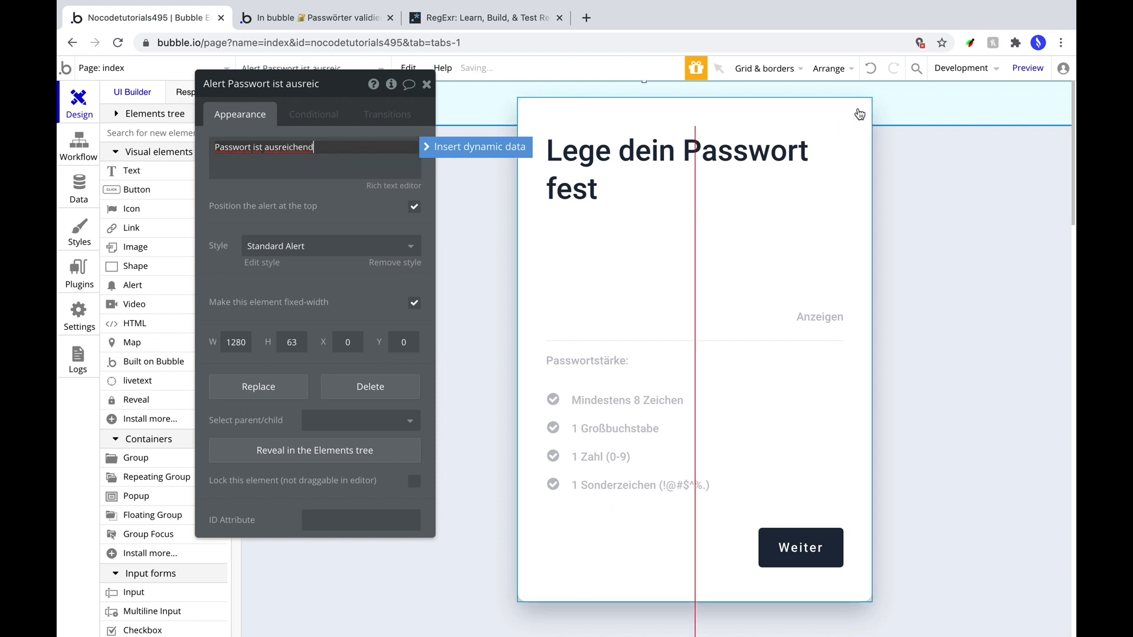
# Bring the alert in front of the card and open the Weiter button's click workflow.
pyautogui.click(836, 71)
pyautogui.click(822, 96)
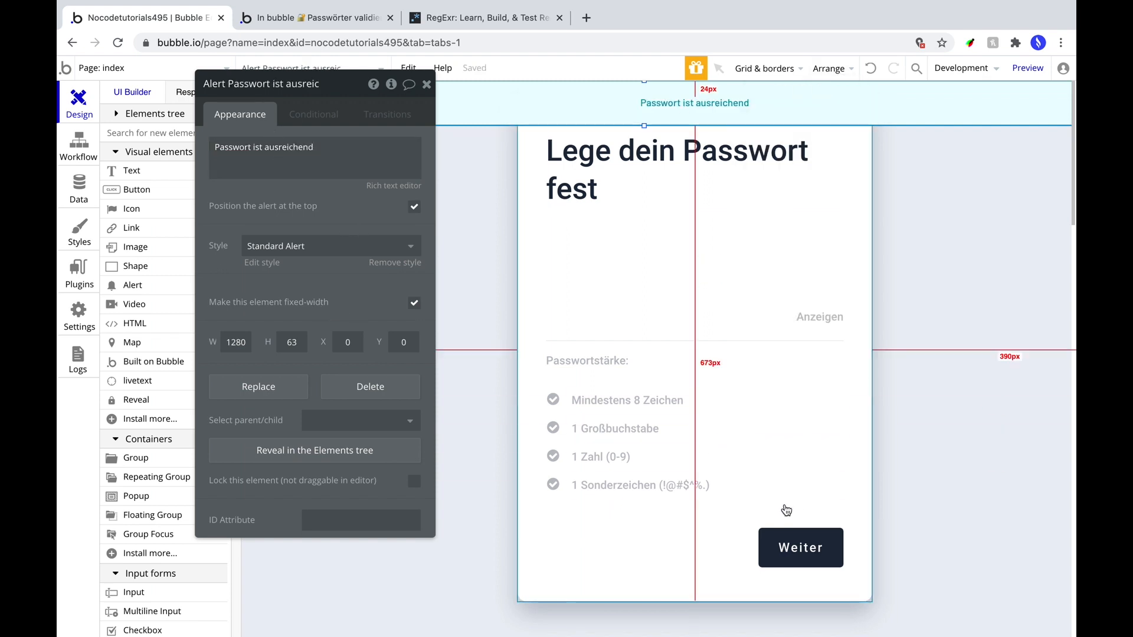
pyautogui.click(792, 558)
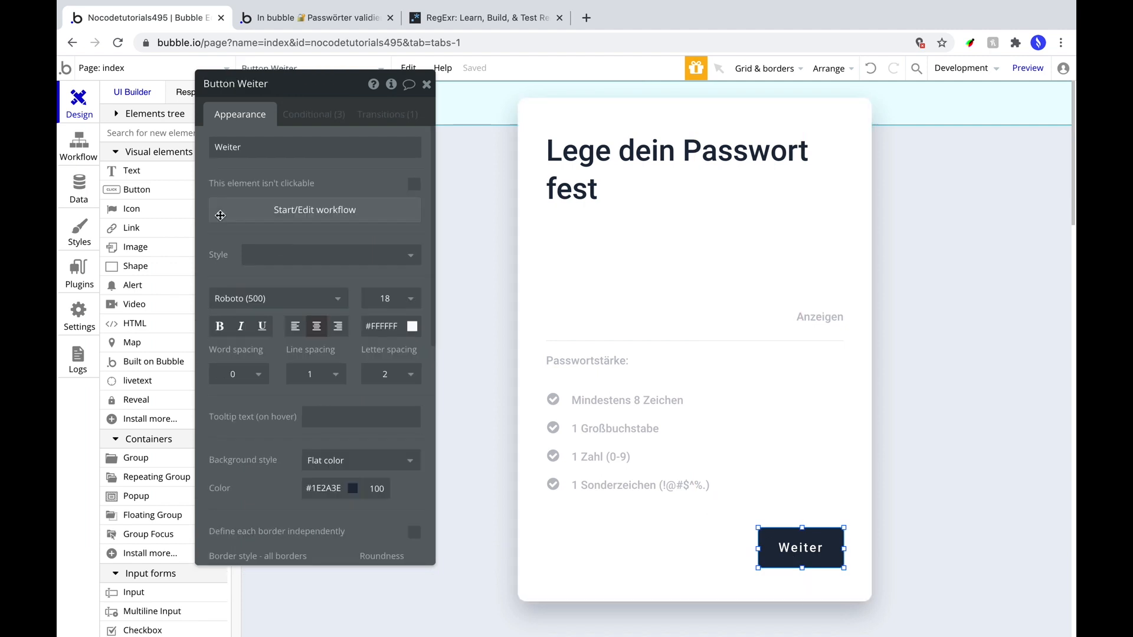
pyautogui.click(258, 207)
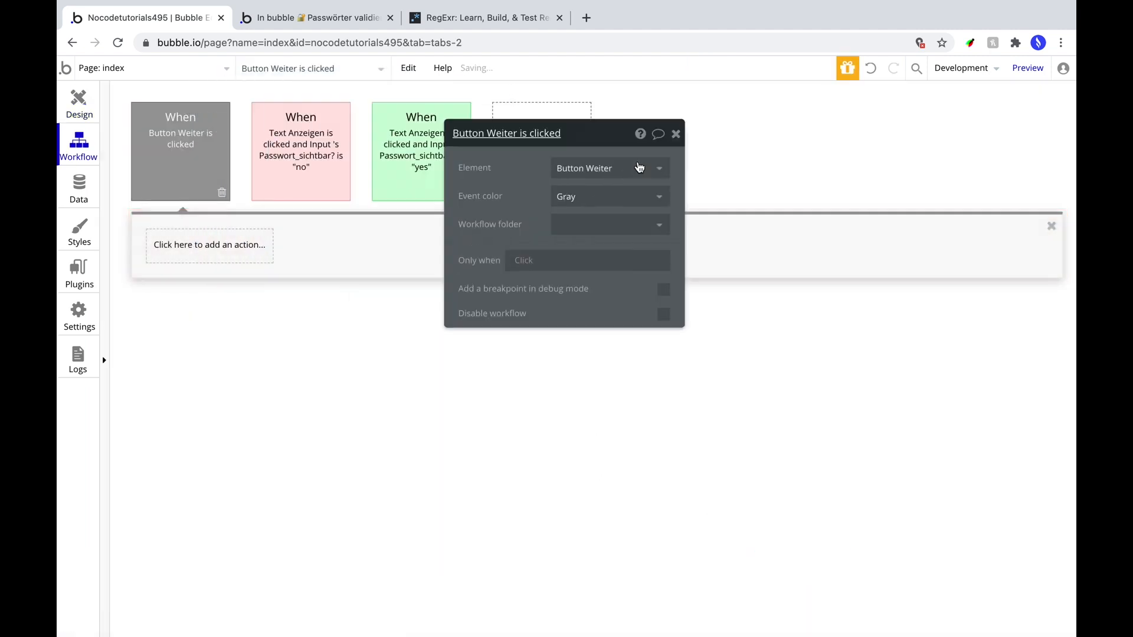
# Add a 'Show message in an alert box' action as Step 1 of the Weiter workflow.
pyautogui.click(175, 261)
pyautogui.write('alert')
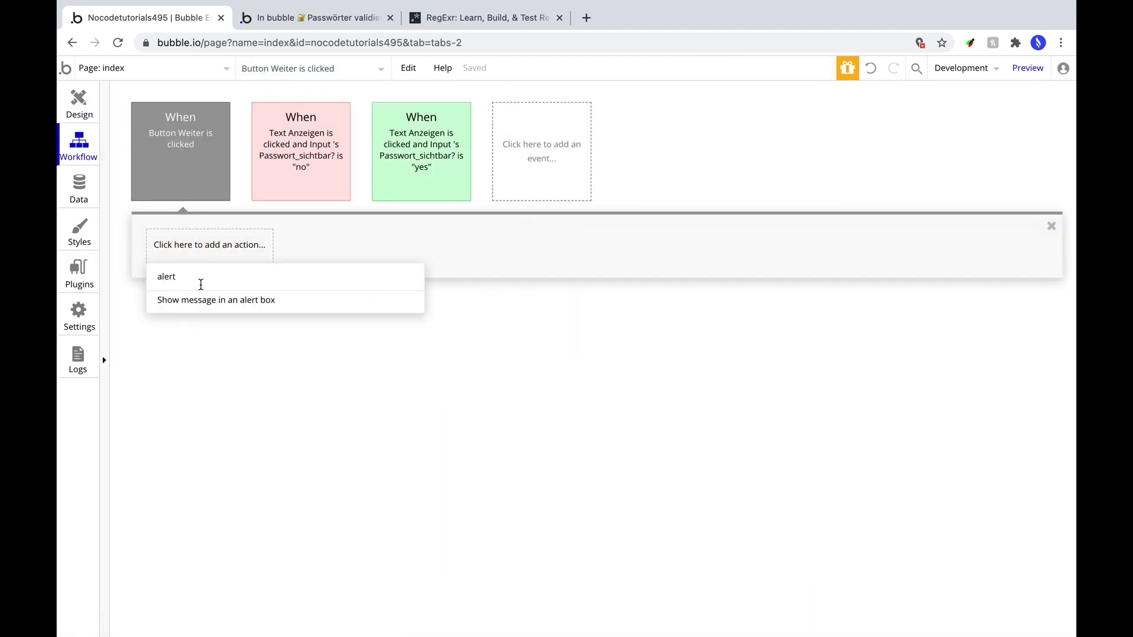
pyautogui.click(206, 298)
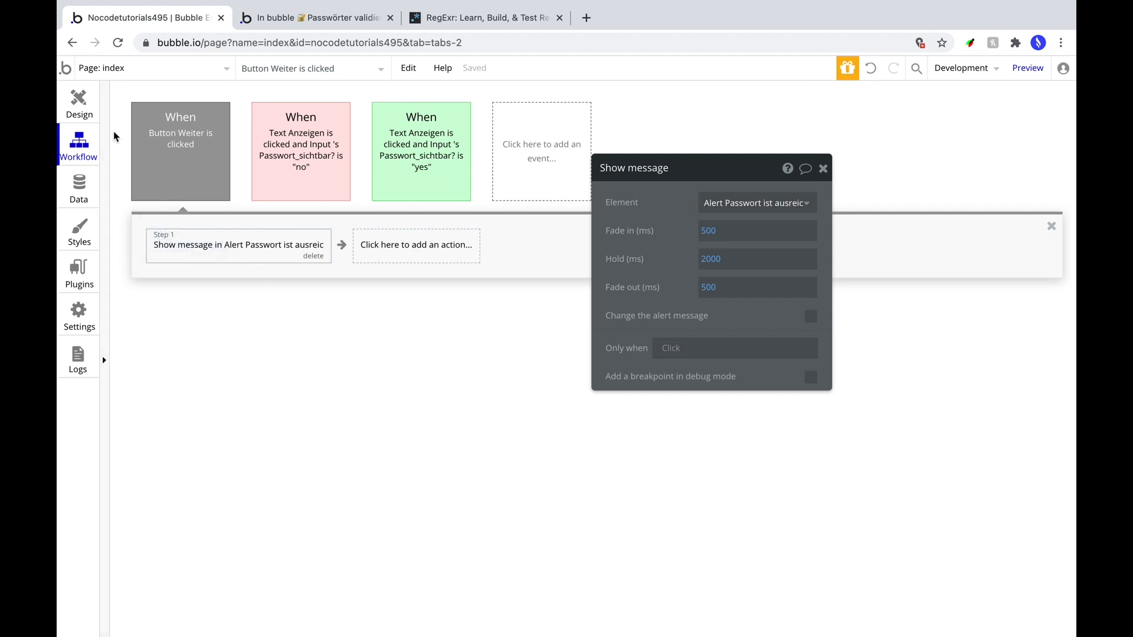
pyautogui.moveTo(161, 161)
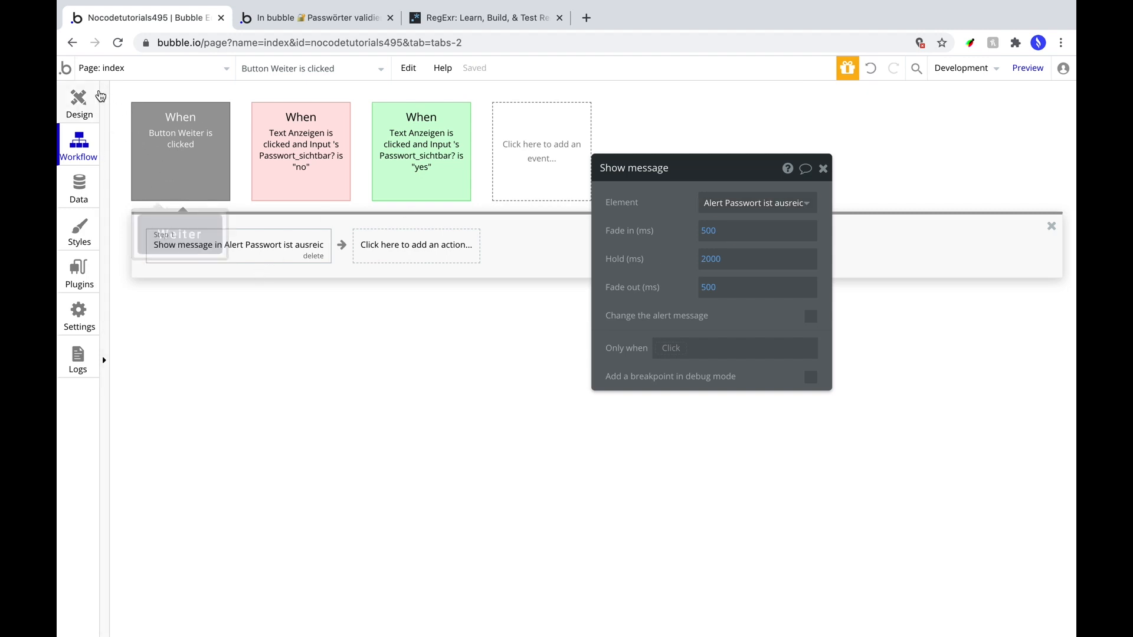
pyautogui.click(87, 103)
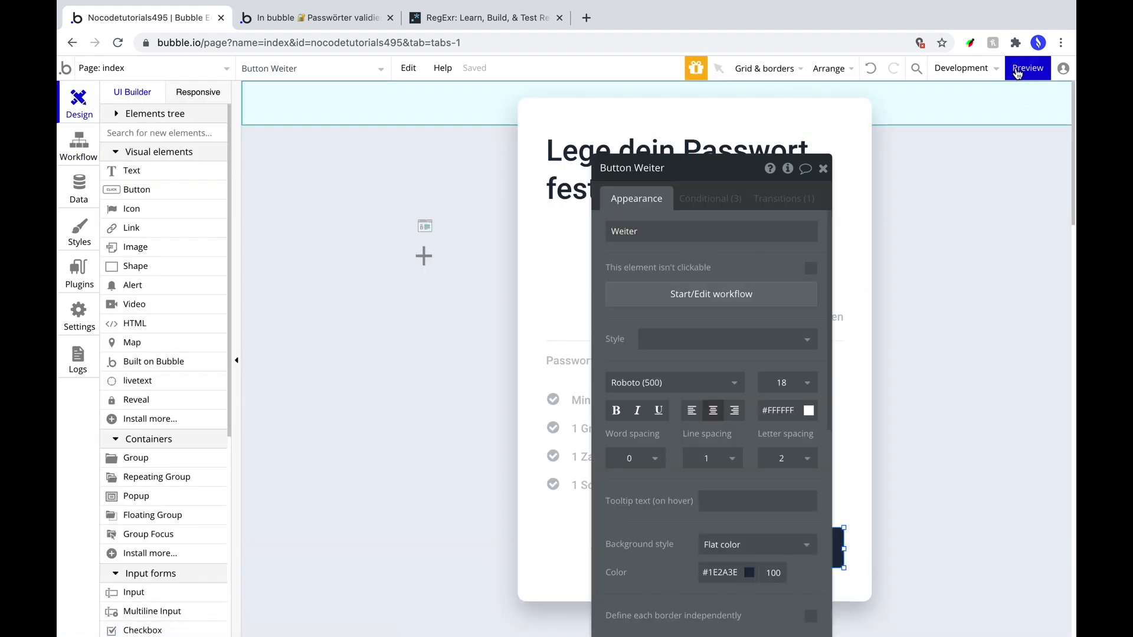
# Preview the app and test Weiter with an empty and a seven-character password.
pyautogui.click(1009, 87)
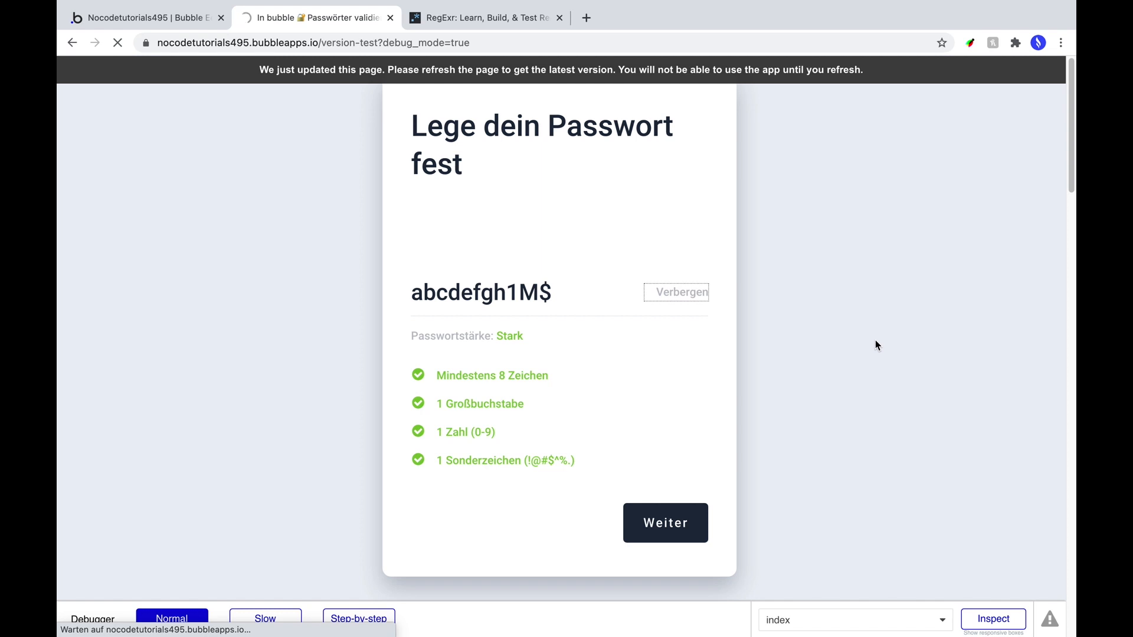
pyautogui.click(572, 302)
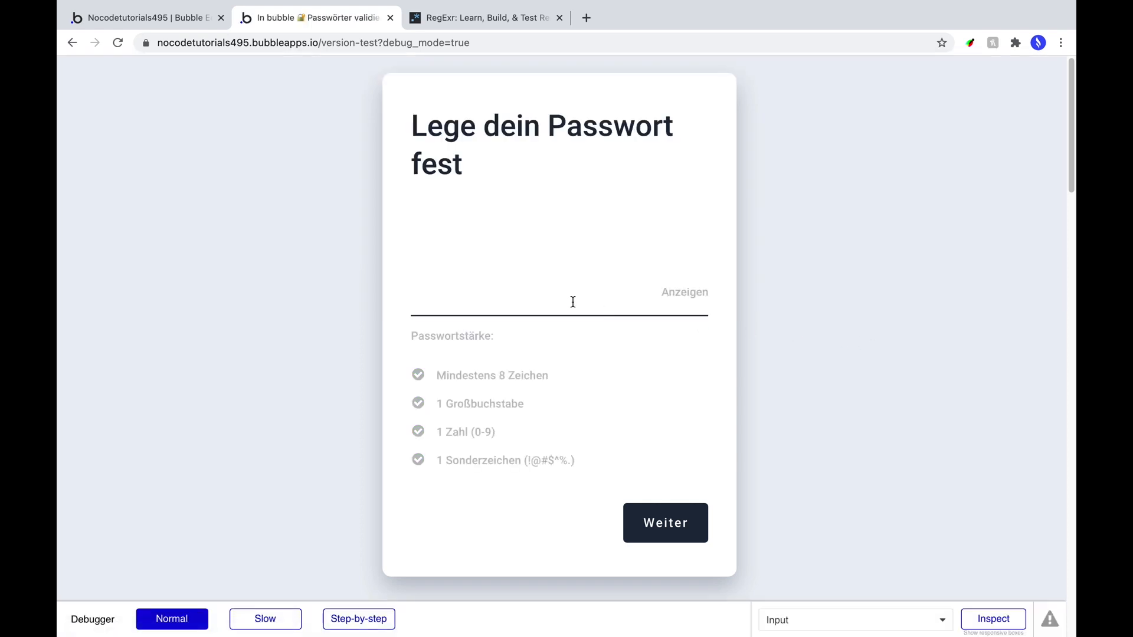
pyautogui.click(650, 520)
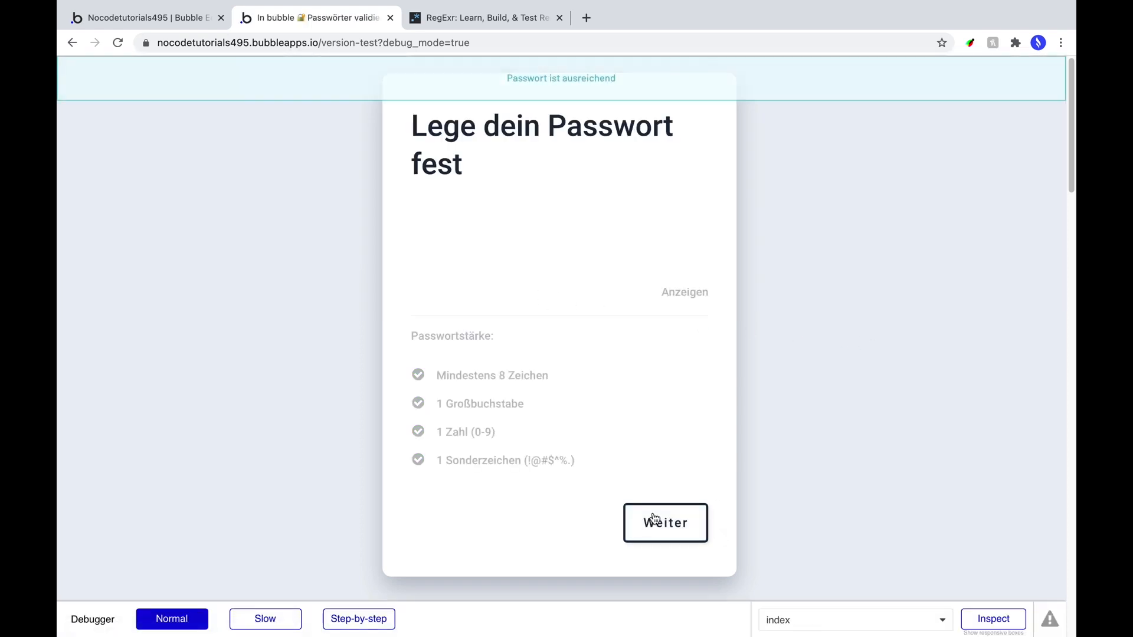
pyautogui.click(505, 281)
pyautogui.write('••')
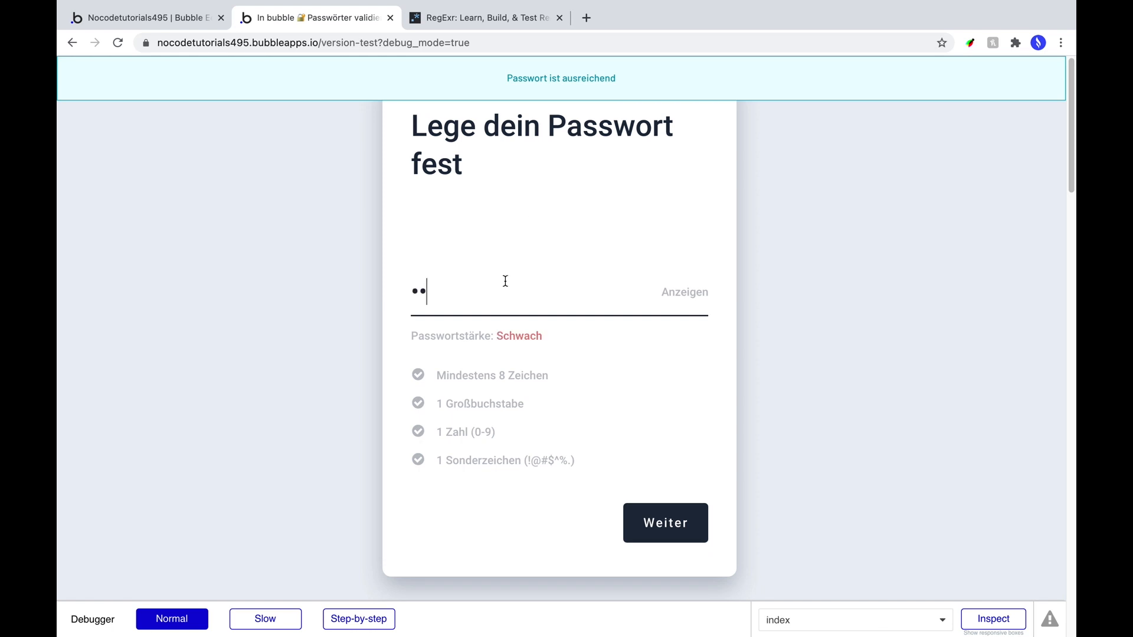
pyautogui.write('•••••')
pyautogui.click(670, 532)
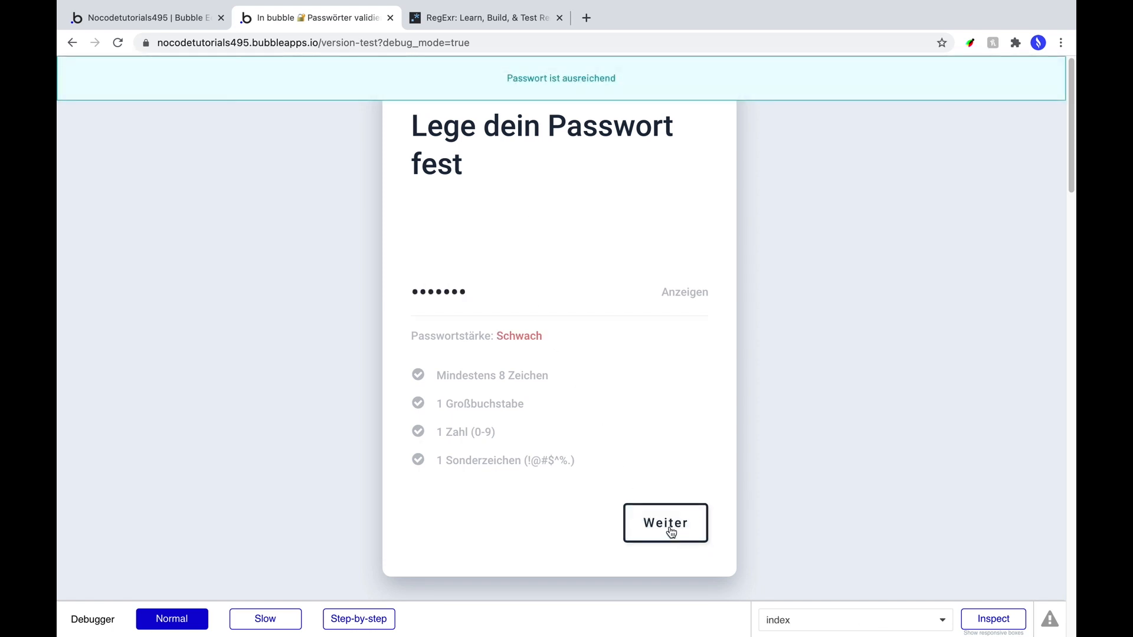
pyautogui.click(175, 24)
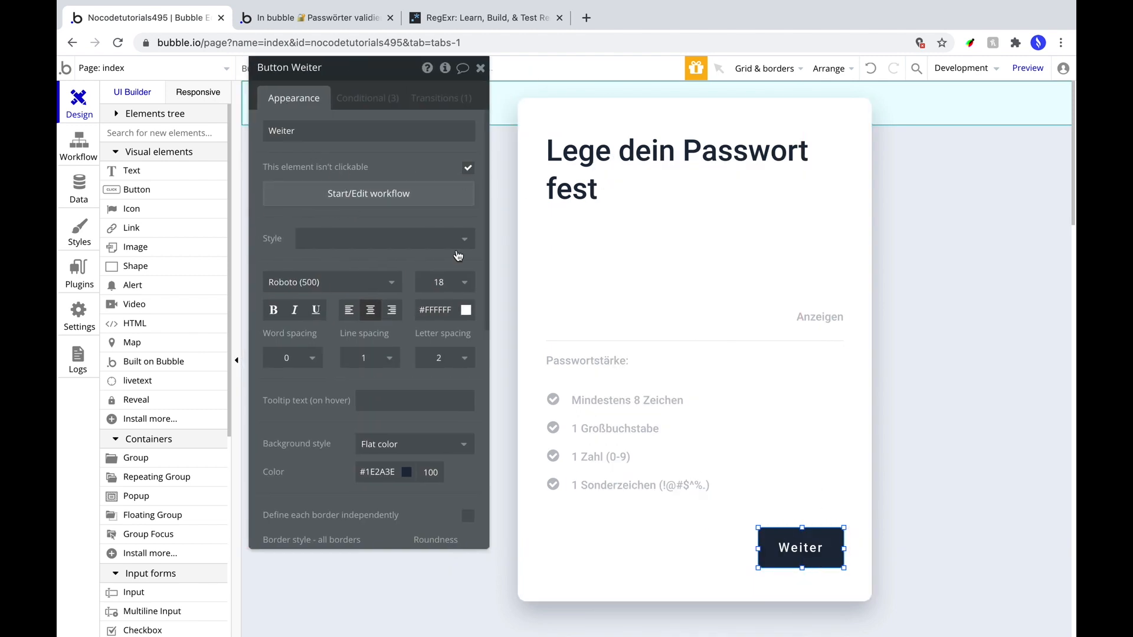
# After a quick preview, add the yes/no custom state Passwort_ausreichend? to Weiter, defaulting to no.
pyautogui.click(1027, 68)
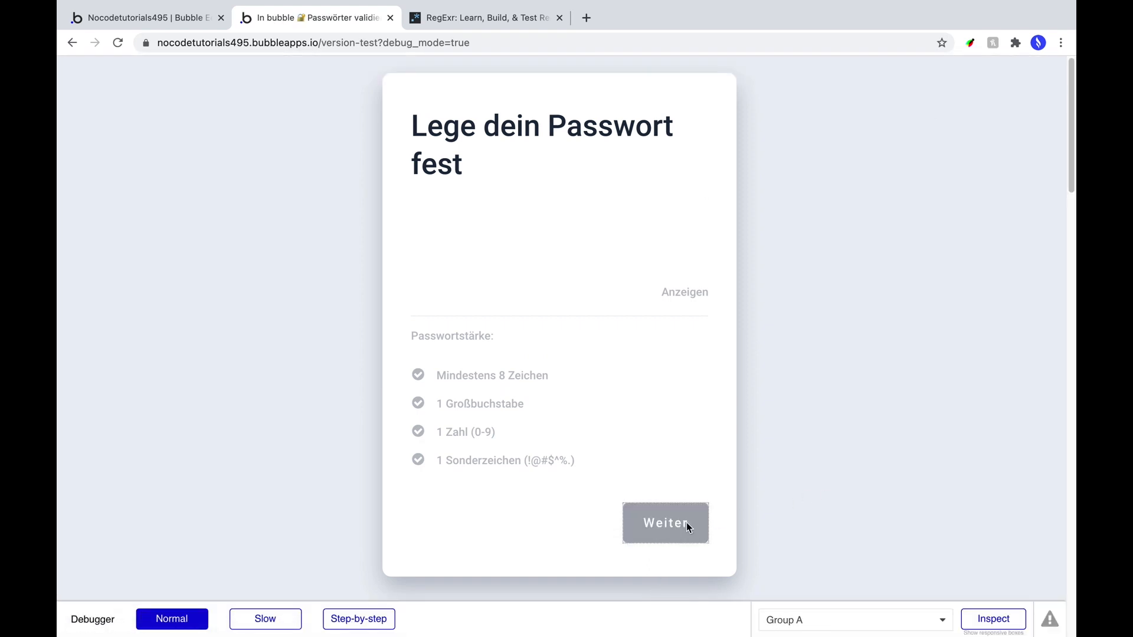
pyautogui.click(150, 16)
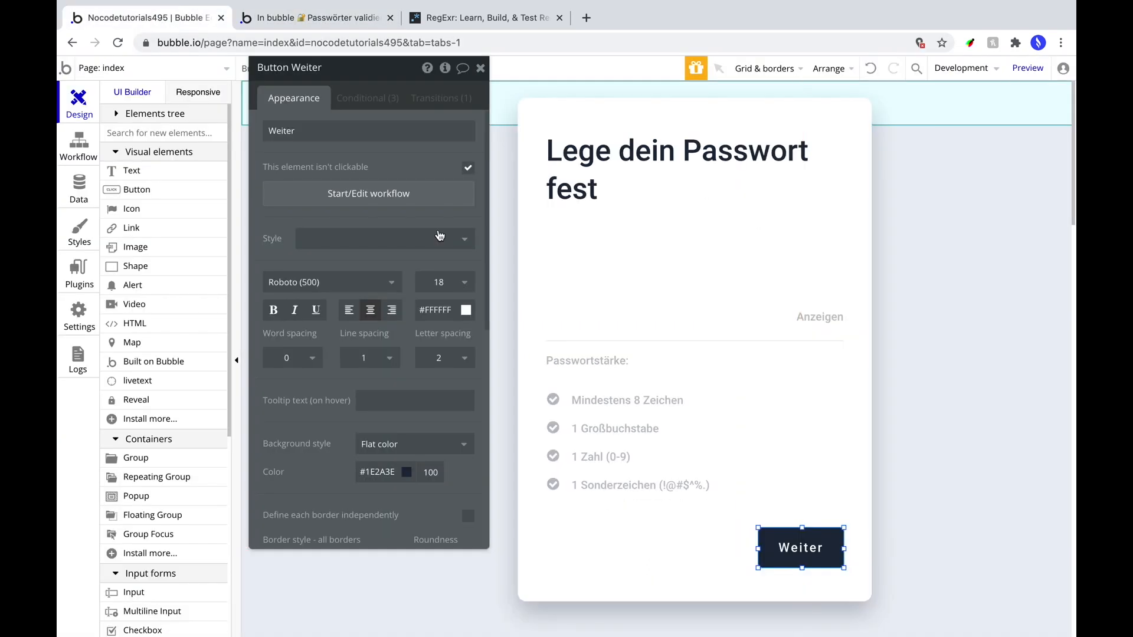
pyautogui.click(446, 69)
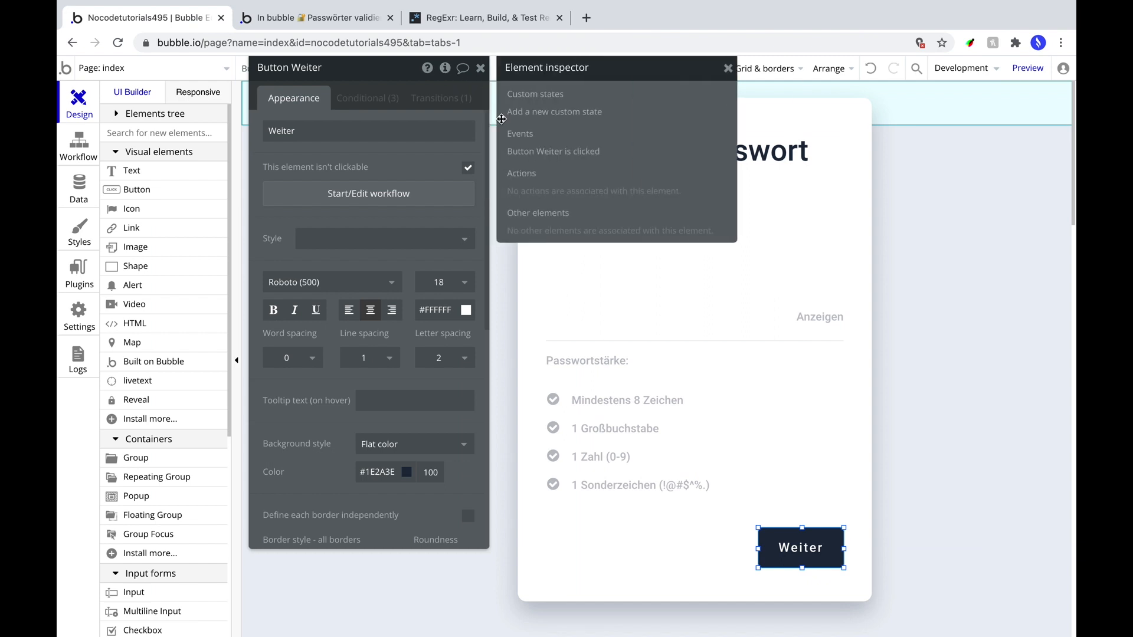
pyautogui.click(556, 112)
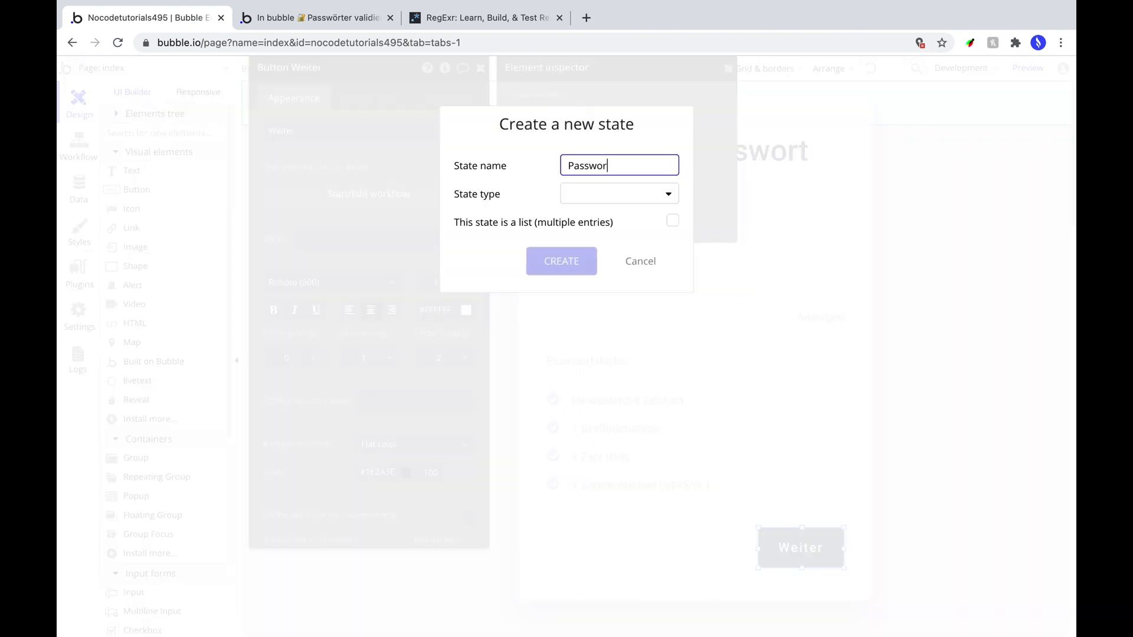
pyautogui.click(591, 200)
pyautogui.click(608, 344)
pyautogui.click(557, 260)
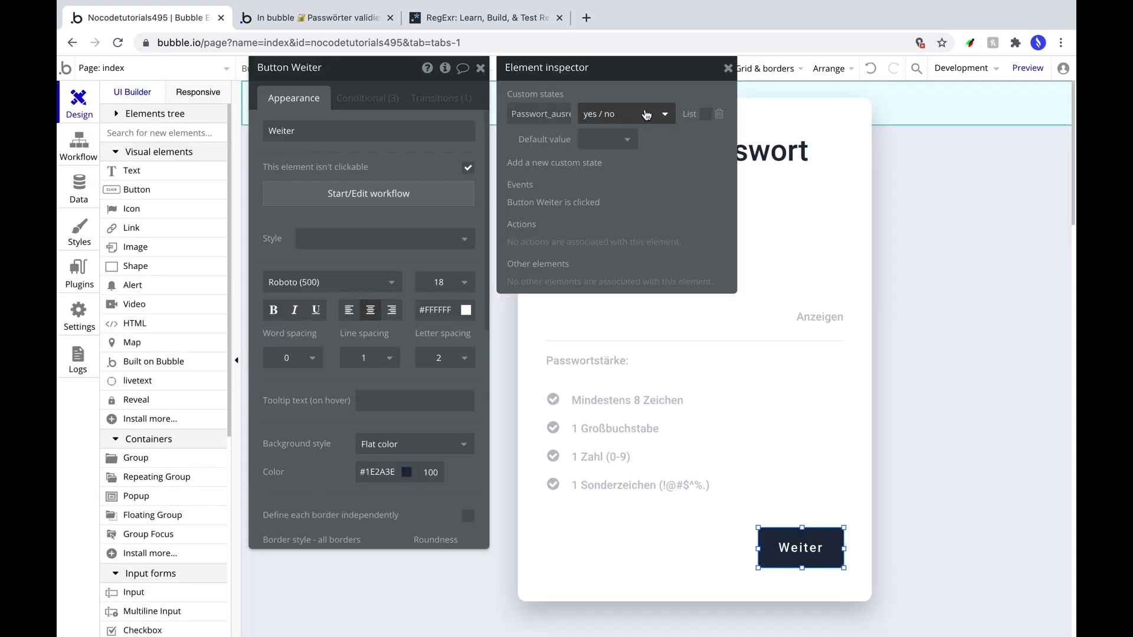
pyautogui.click(615, 141)
pyautogui.click(606, 211)
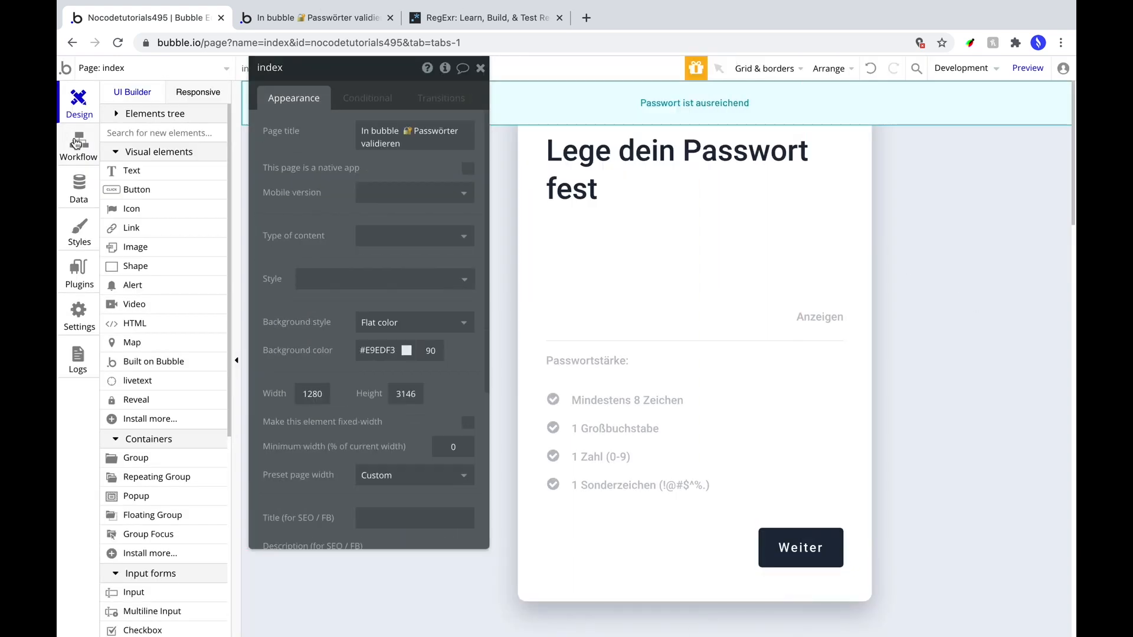
# Add a Weiter condition: when This Button's Passwort_ausreichend? is no, the element isn't clickable.
pyautogui.click(800, 547)
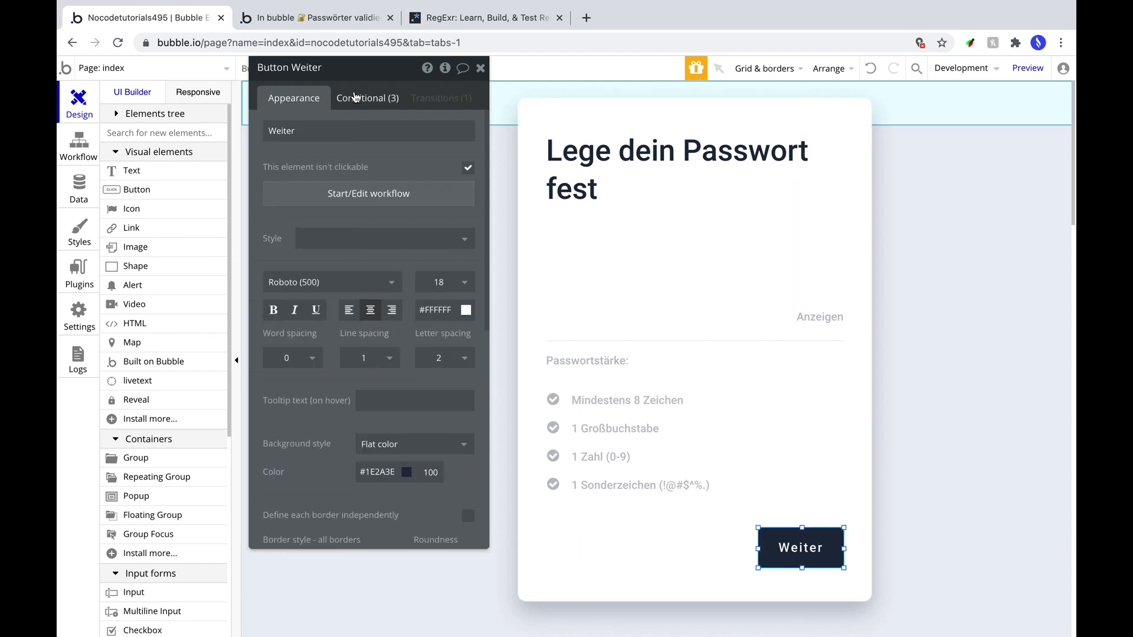
pyautogui.click(381, 99)
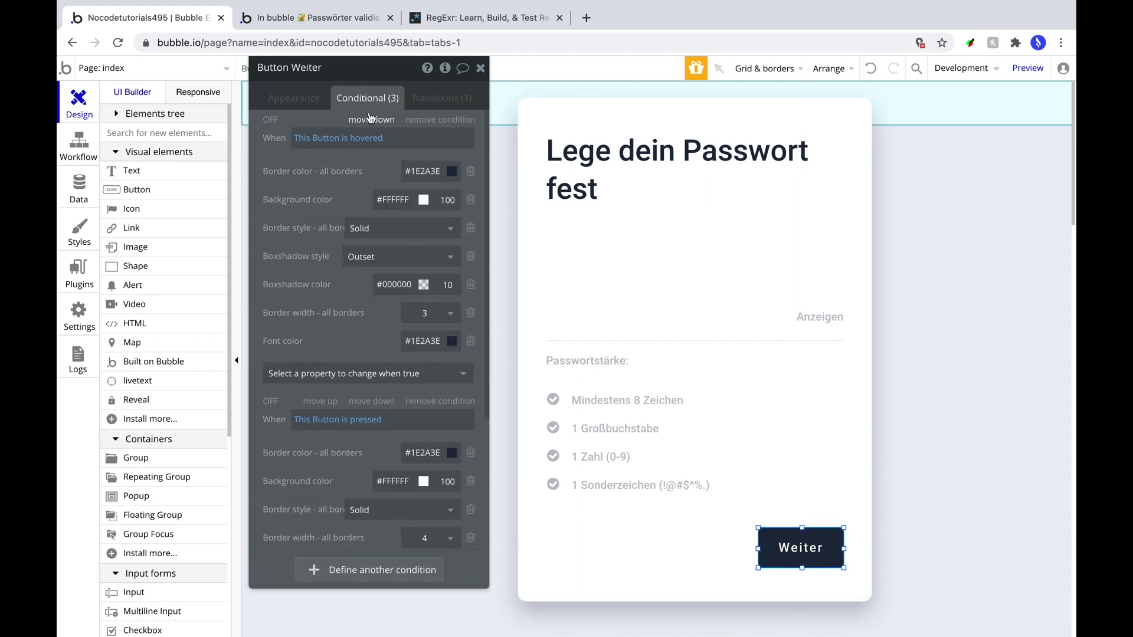
pyautogui.click(376, 570)
pyautogui.click(308, 487)
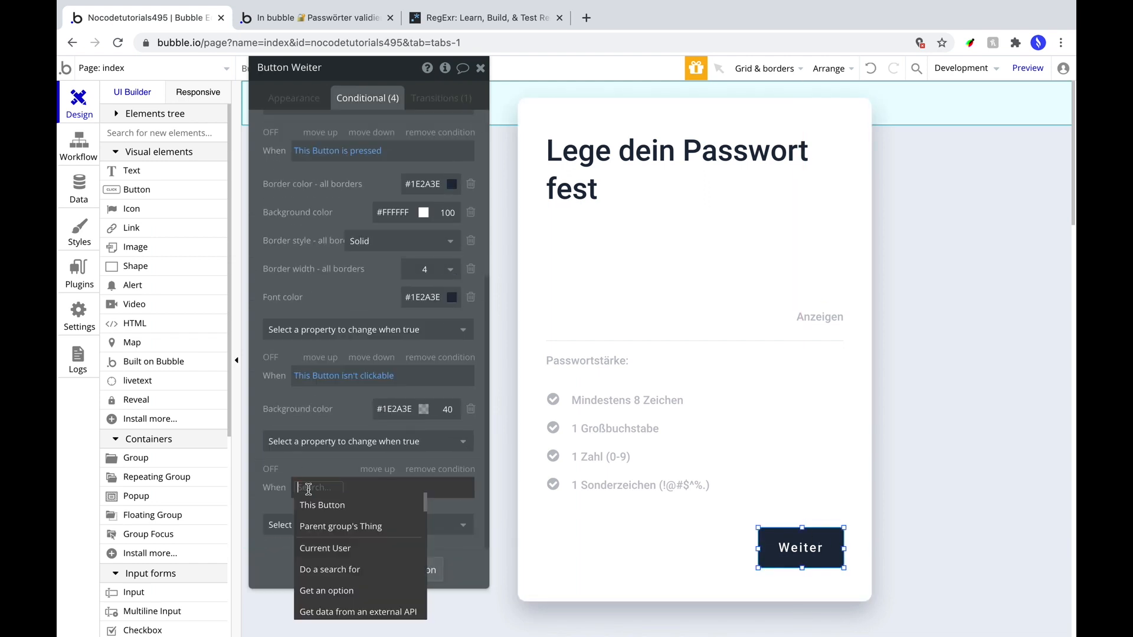
pyautogui.click(335, 505)
pyautogui.scroll(-2, 383, 561)
pyautogui.click(413, 582)
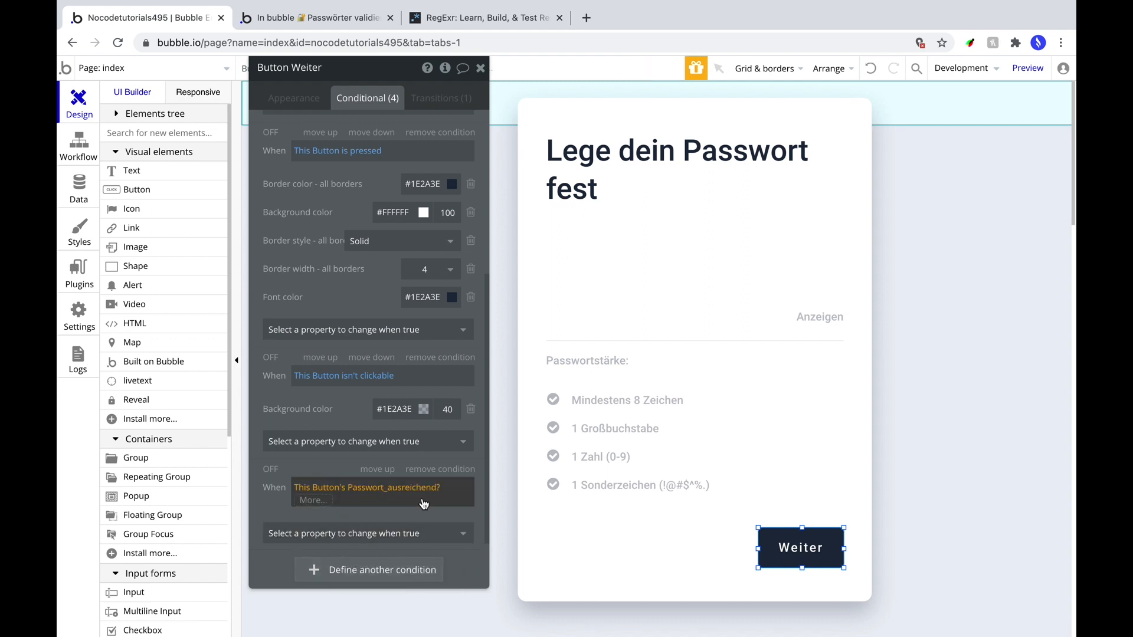
pyautogui.click(305, 506)
pyautogui.click(342, 563)
pyautogui.click(361, 533)
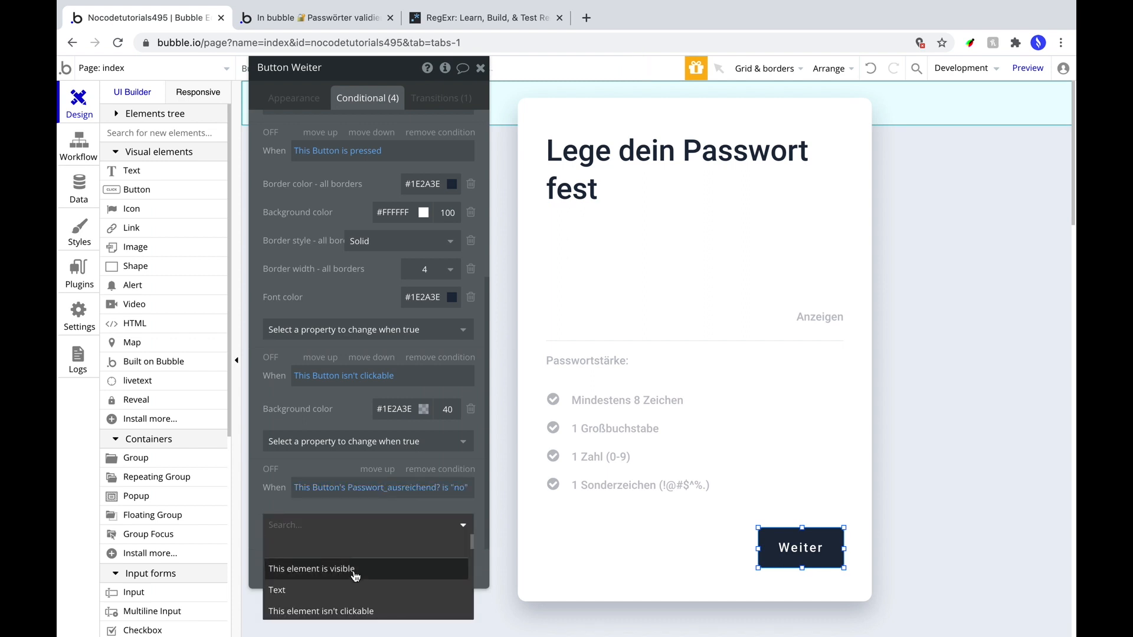
pyautogui.click(354, 592)
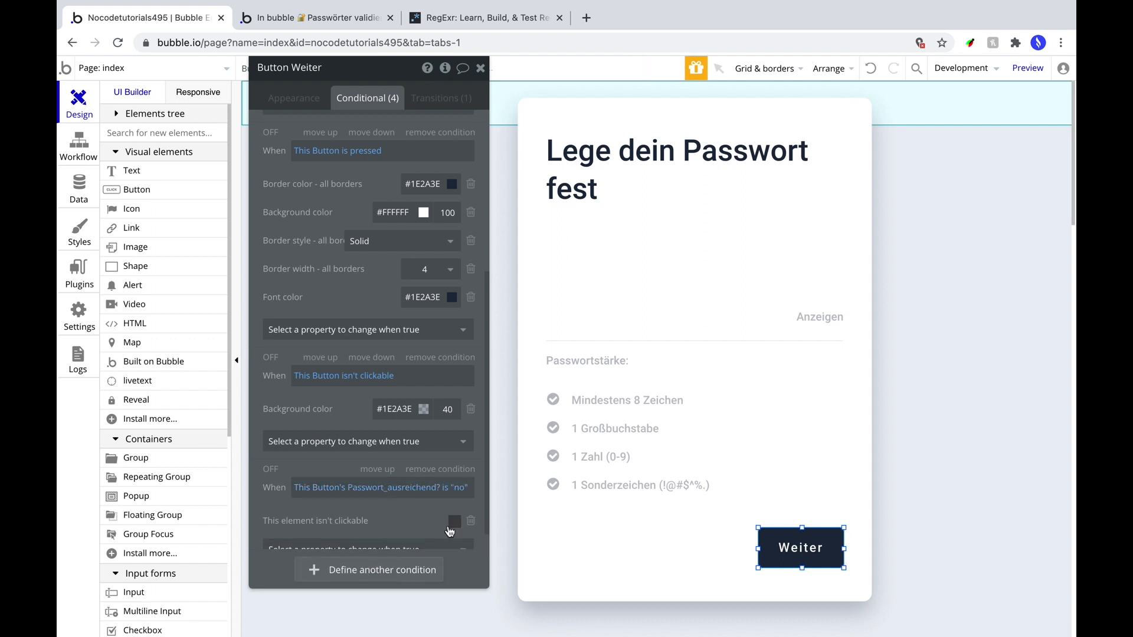
# Copy that condition into a new one for Passwort_ausreichend? is yes, keeping Weiter clickable.
pyautogui.rightClick(392, 386)
pyautogui.click(437, 347)
pyautogui.click(354, 493)
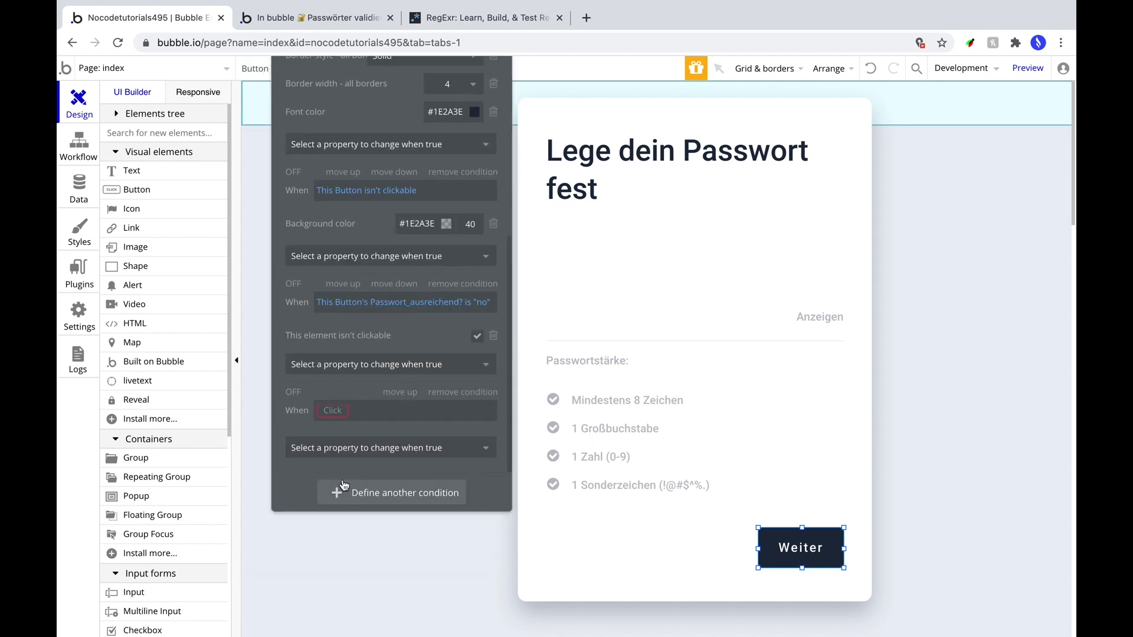
pyautogui.rightClick(407, 410)
pyautogui.click(417, 389)
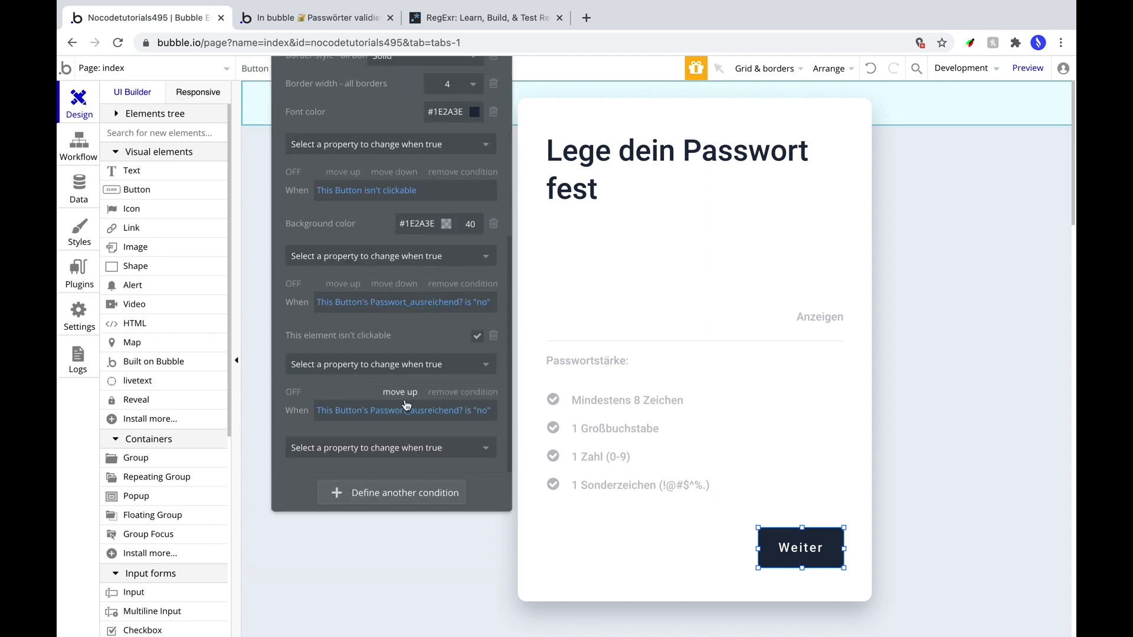
pyautogui.click(489, 413)
pyautogui.click(407, 441)
pyautogui.click(414, 450)
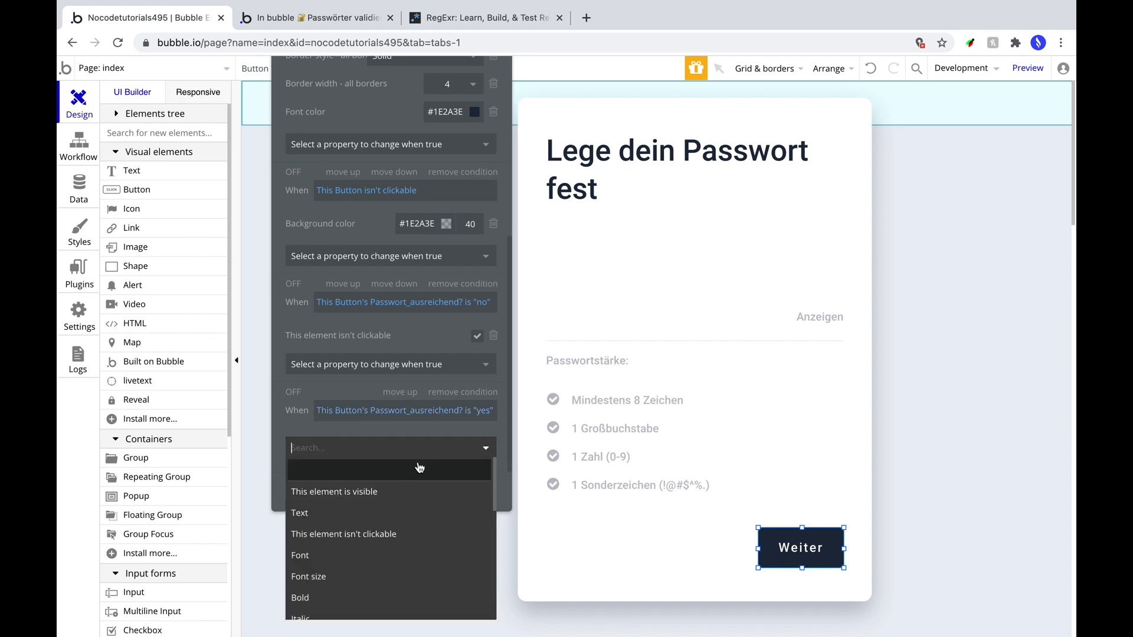
pyautogui.click(416, 534)
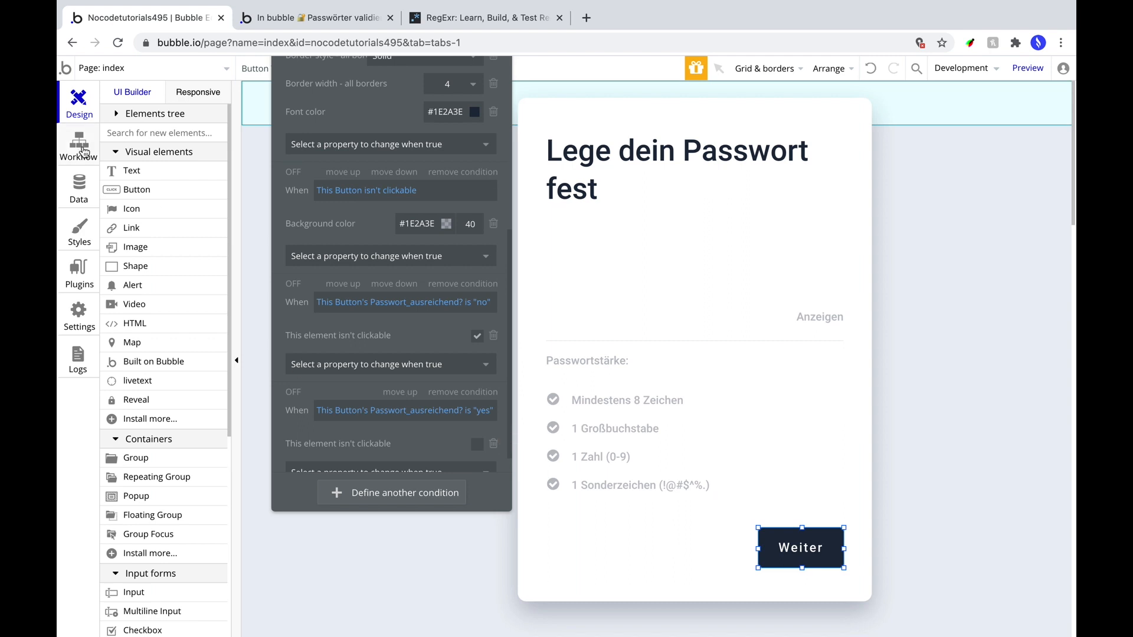
pyautogui.click(79, 144)
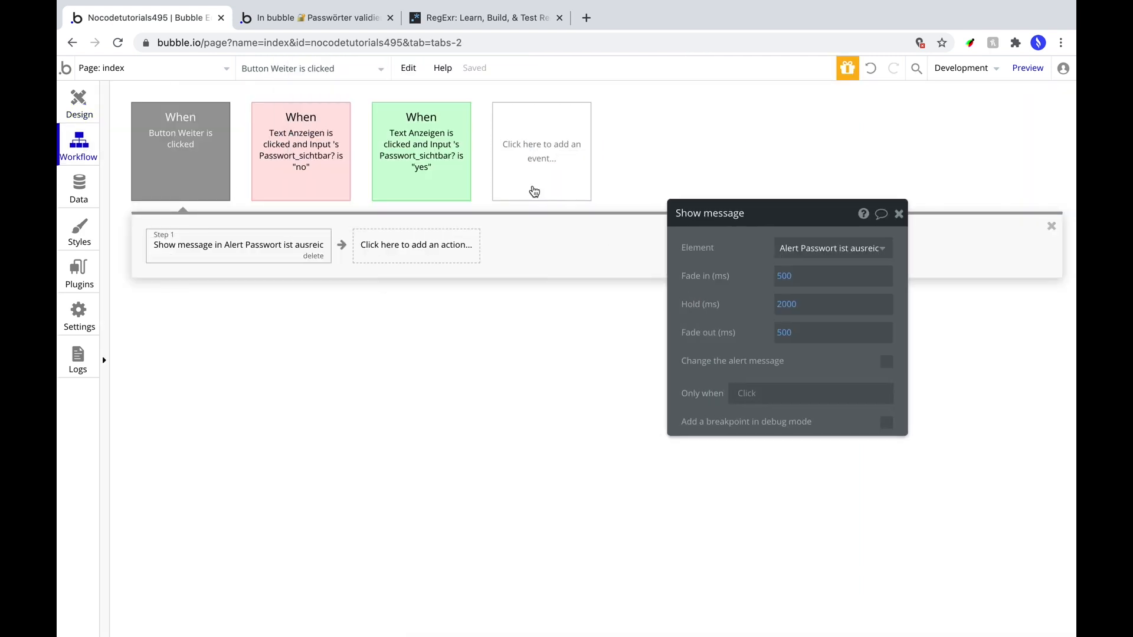
# Add a green every-time event triggered when livetext's value:number of characters ≥ 8.
pyautogui.click(535, 192)
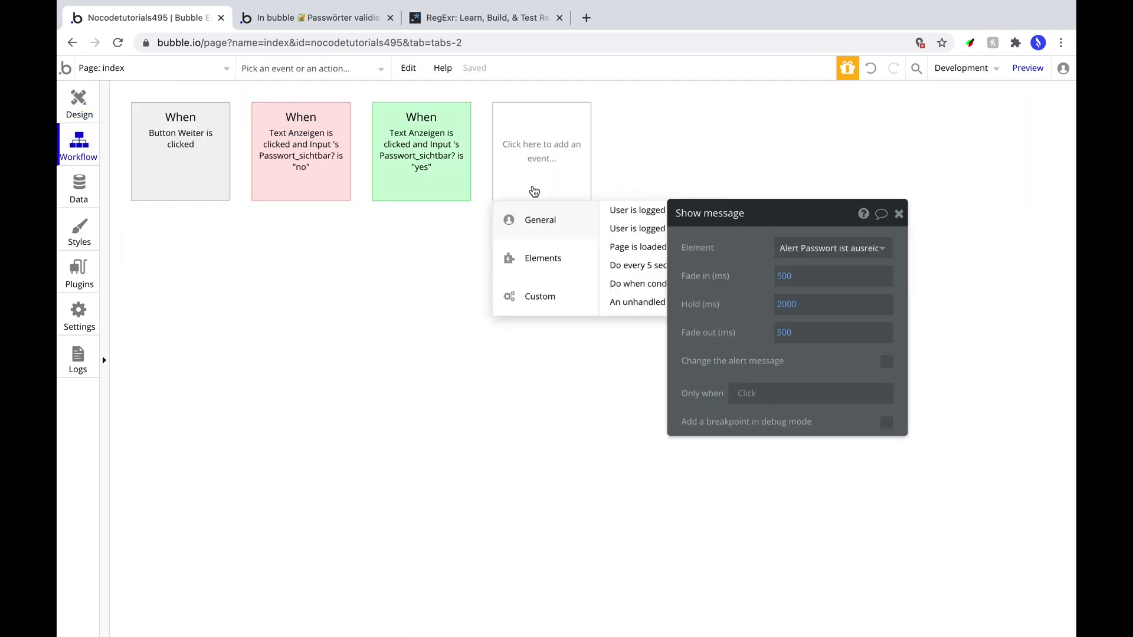
pyautogui.click(662, 283)
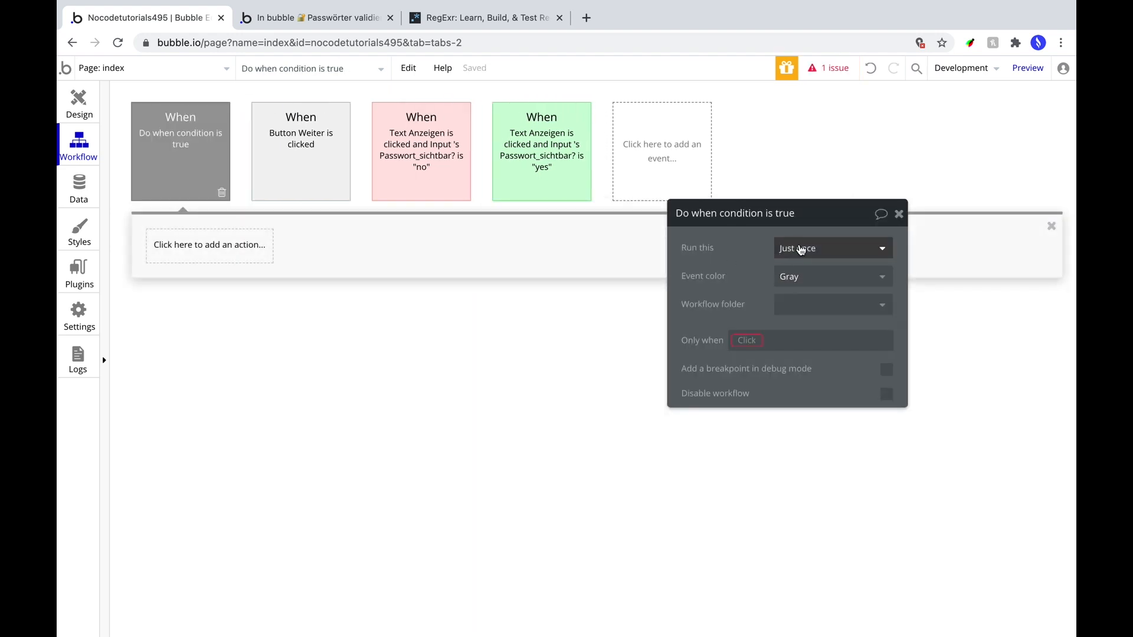
pyautogui.click(817, 255)
pyautogui.click(808, 289)
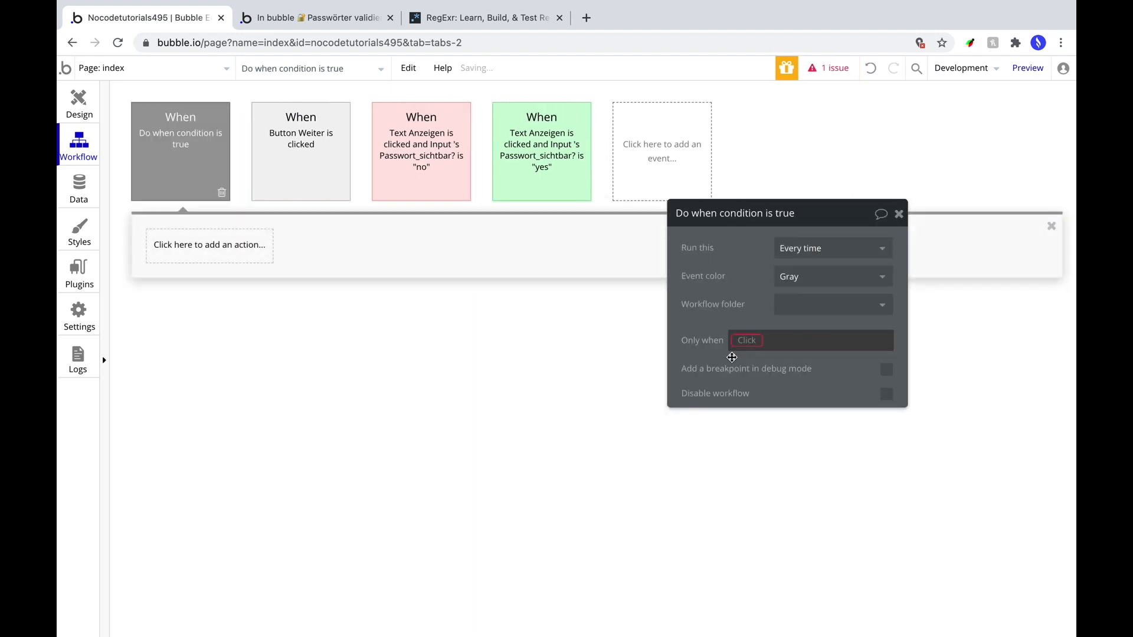
pyautogui.click(755, 336)
pyautogui.write('live')
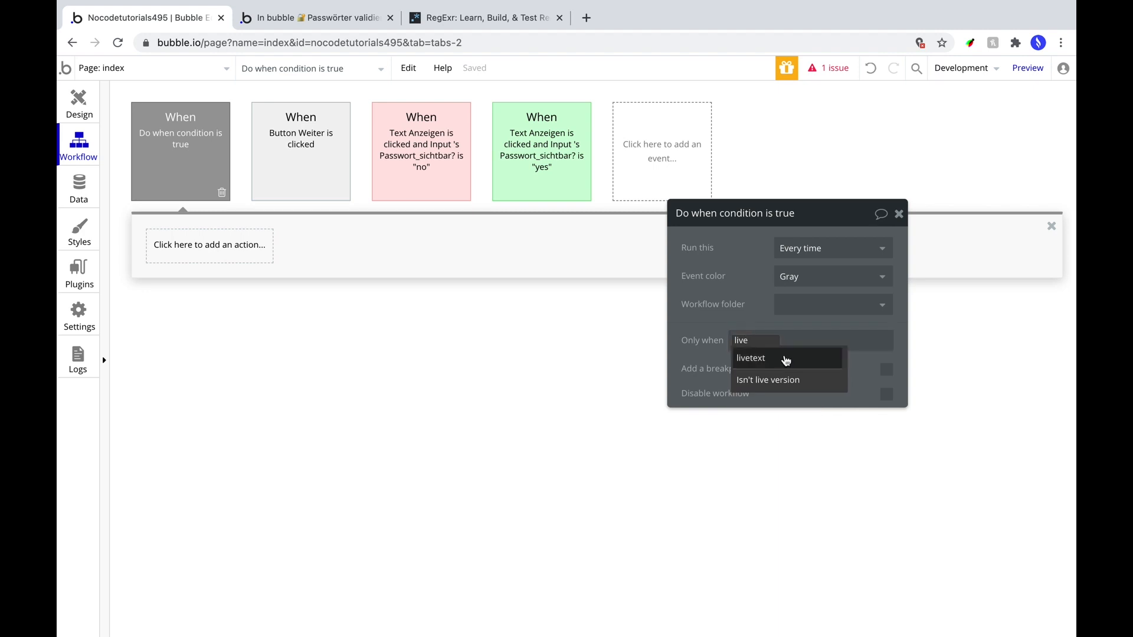
pyautogui.click(787, 359)
pyautogui.click(815, 361)
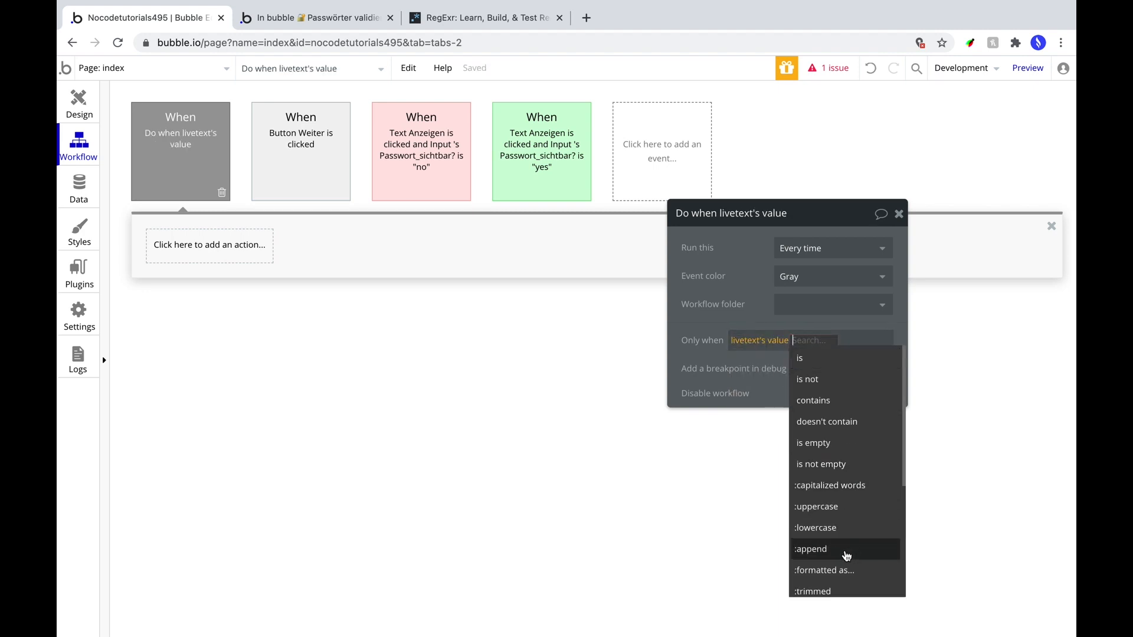
pyautogui.scroll(-1, 855, 539)
pyautogui.click(838, 578)
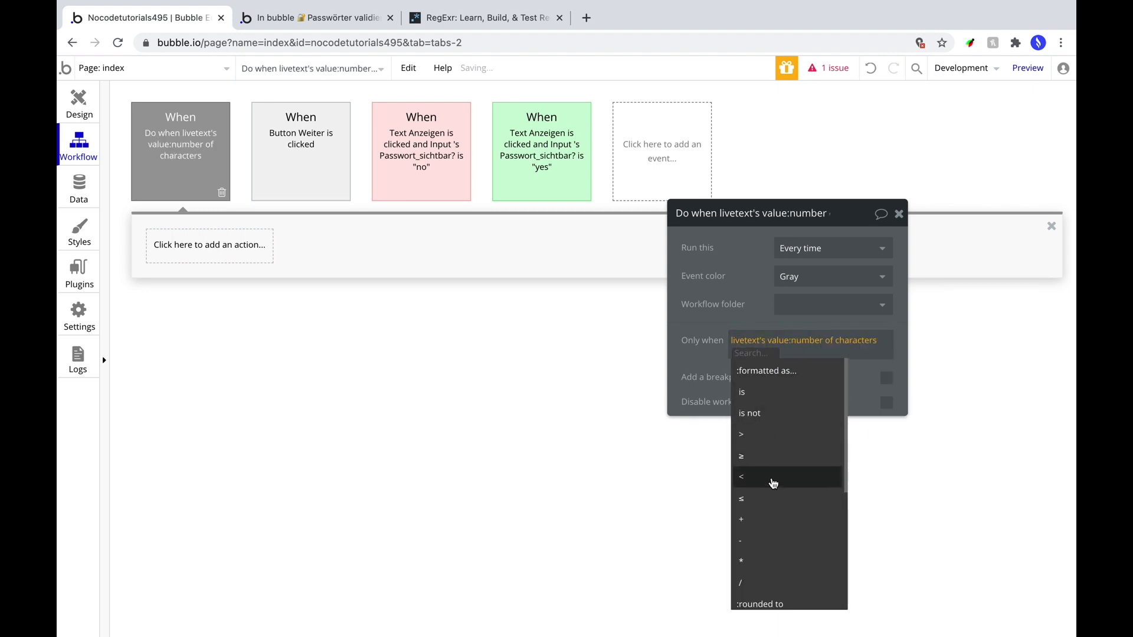
pyautogui.click(760, 459)
pyautogui.write('8')
pyautogui.click(701, 366)
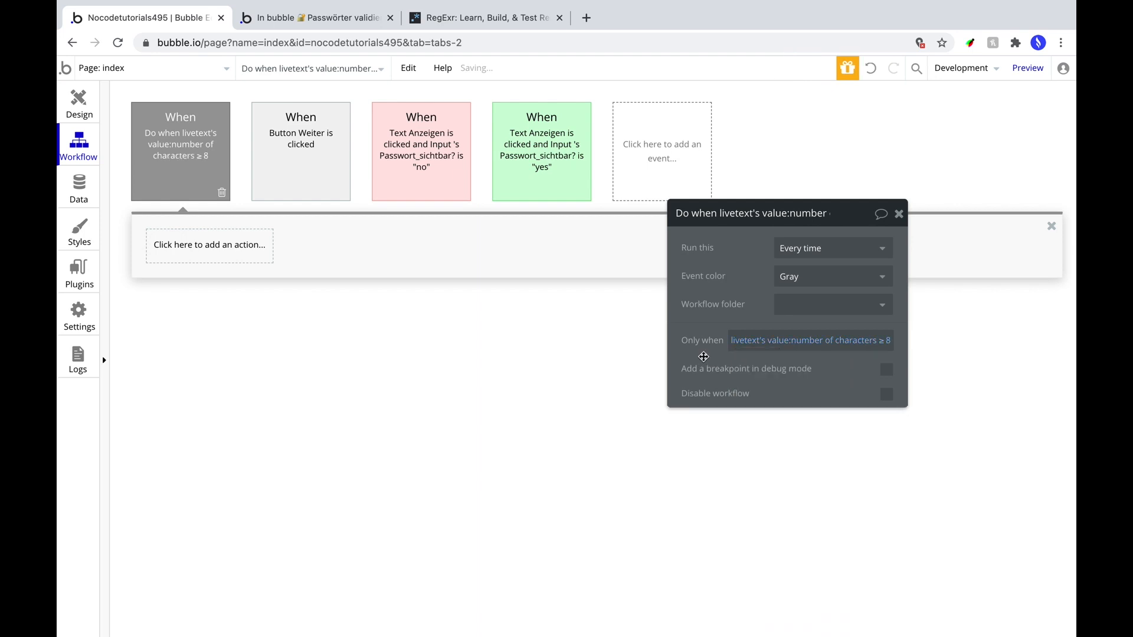
pyautogui.click(858, 277)
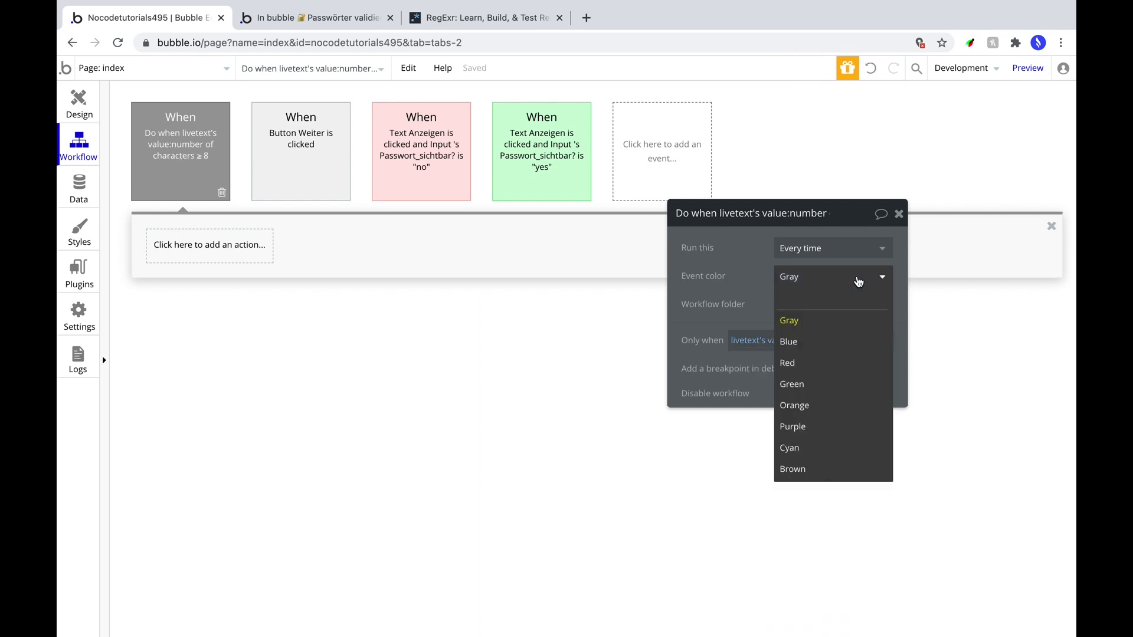
pyautogui.click(821, 384)
# Add a Set state action setting Button Weiter's Passwort_ausreichend? to yes.
pyautogui.click(159, 259)
pyautogui.write('set s')
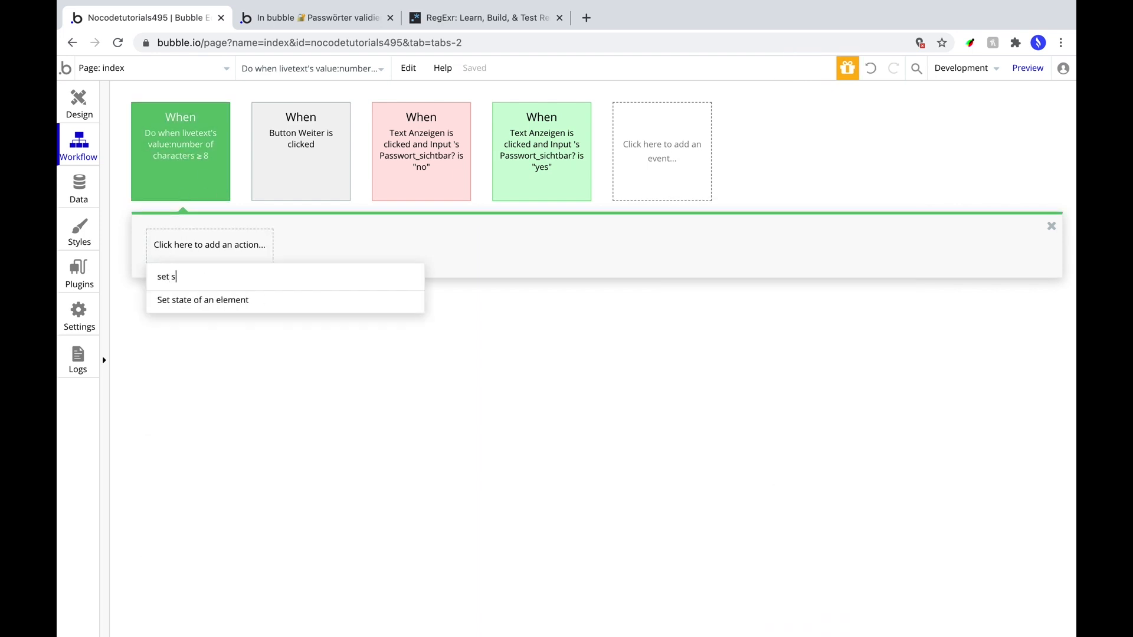
pyautogui.click(194, 298)
pyautogui.click(800, 252)
pyautogui.write('b')
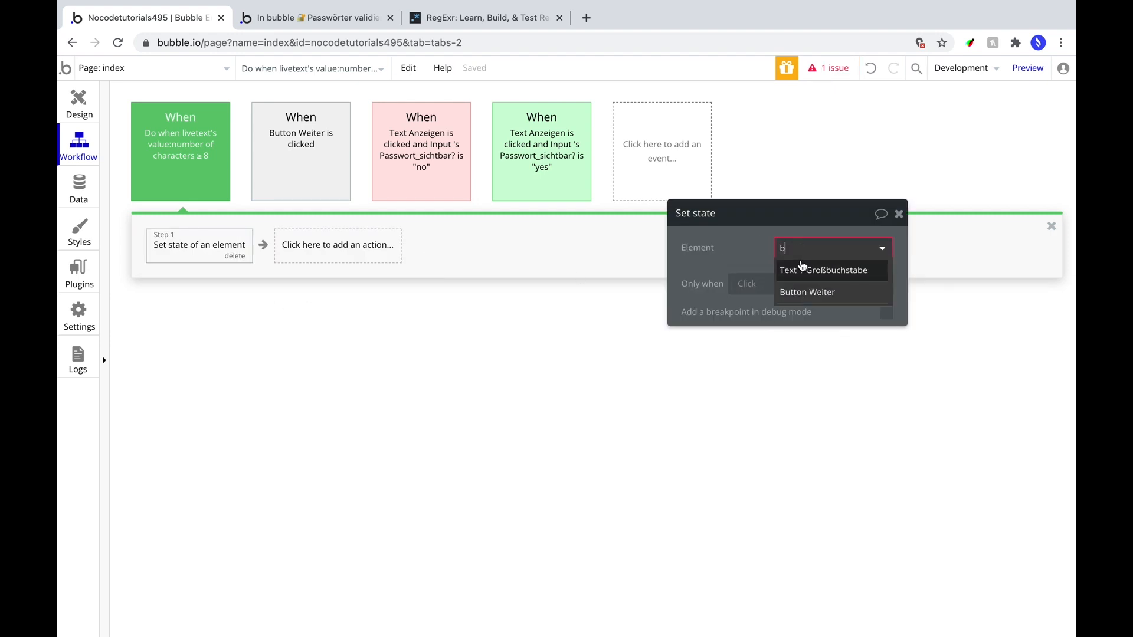
pyautogui.click(806, 291)
pyautogui.click(812, 284)
pyautogui.click(805, 298)
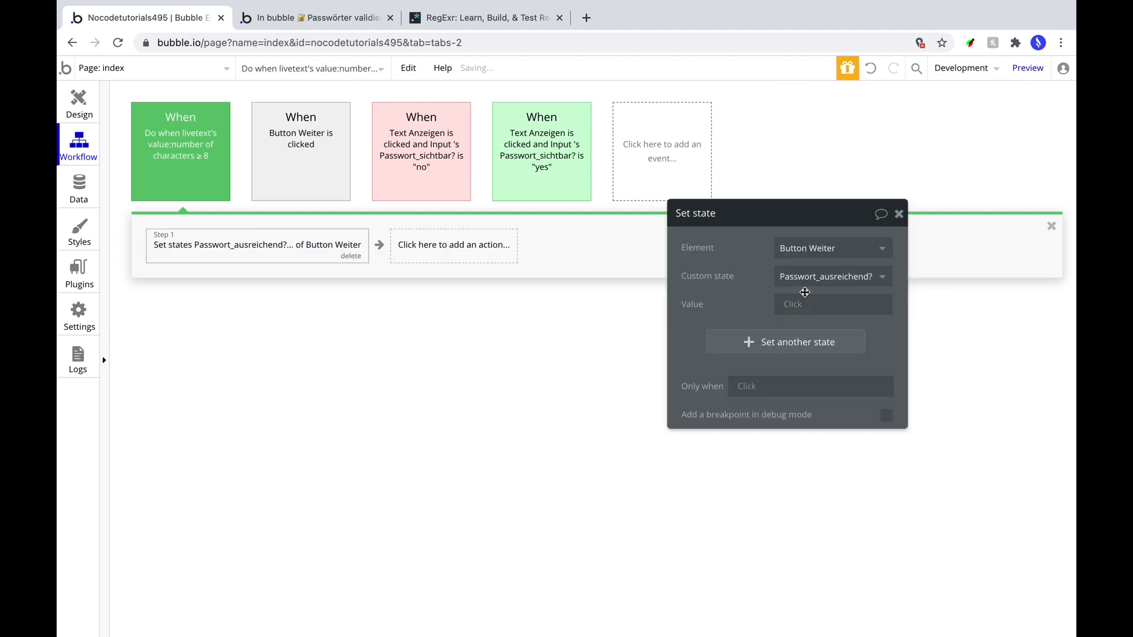
pyautogui.click(798, 303)
pyautogui.click(792, 343)
pyautogui.rightClick(184, 120)
# Paste a copy of the green event, colour it red, and change its condition to < 8.
pyautogui.click(224, 193)
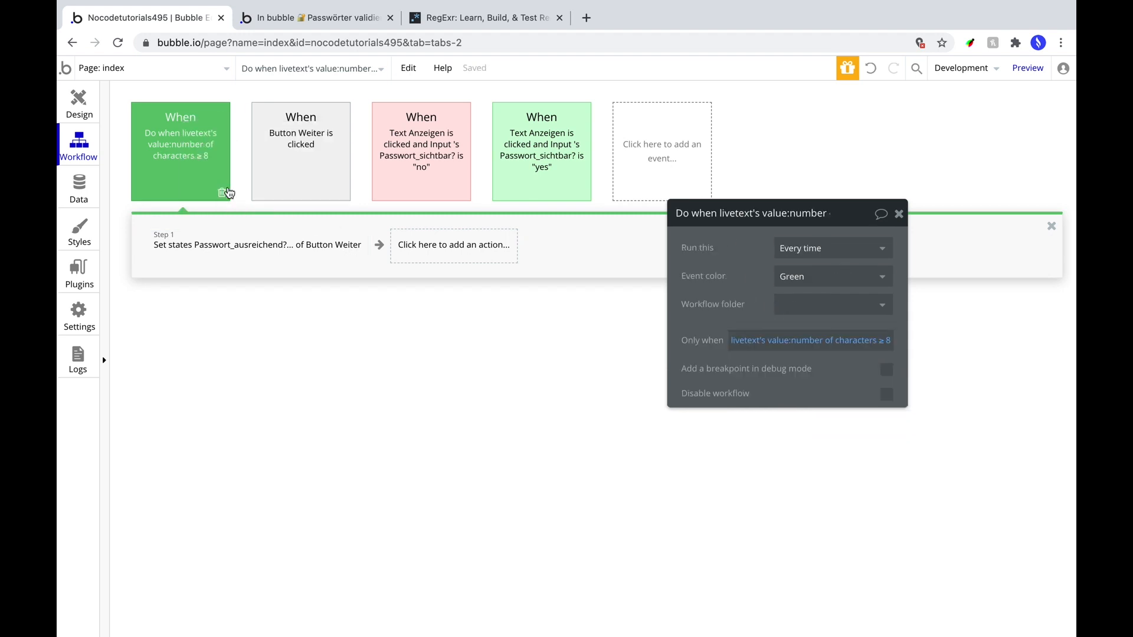
pyautogui.rightClick(653, 149)
pyautogui.click(664, 158)
pyautogui.click(833, 276)
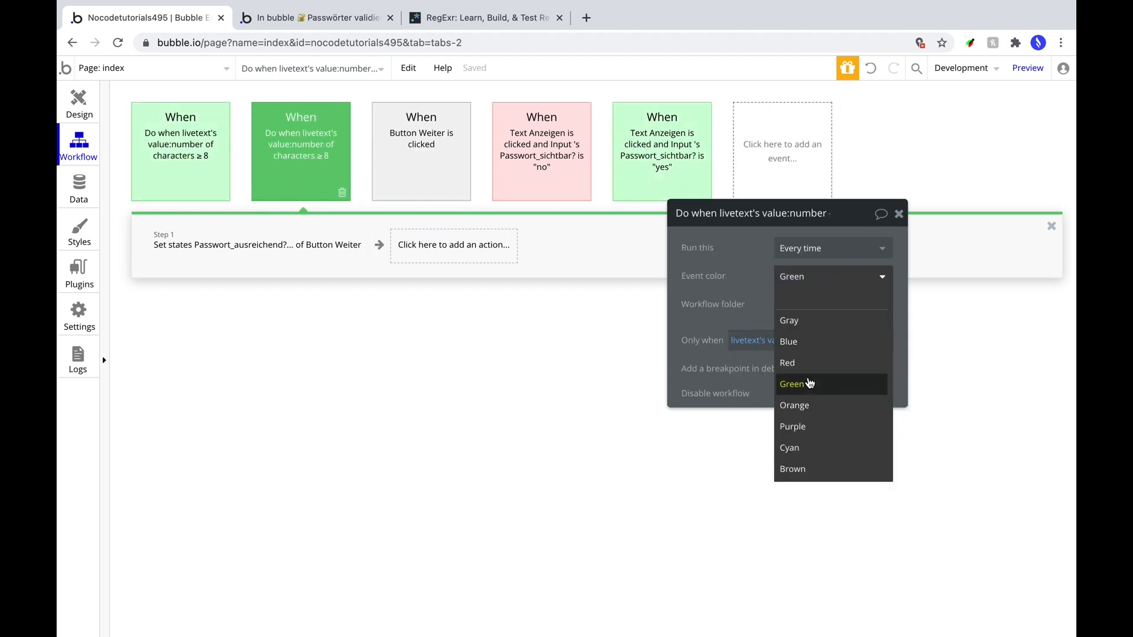
pyautogui.click(826, 361)
pyautogui.click(883, 346)
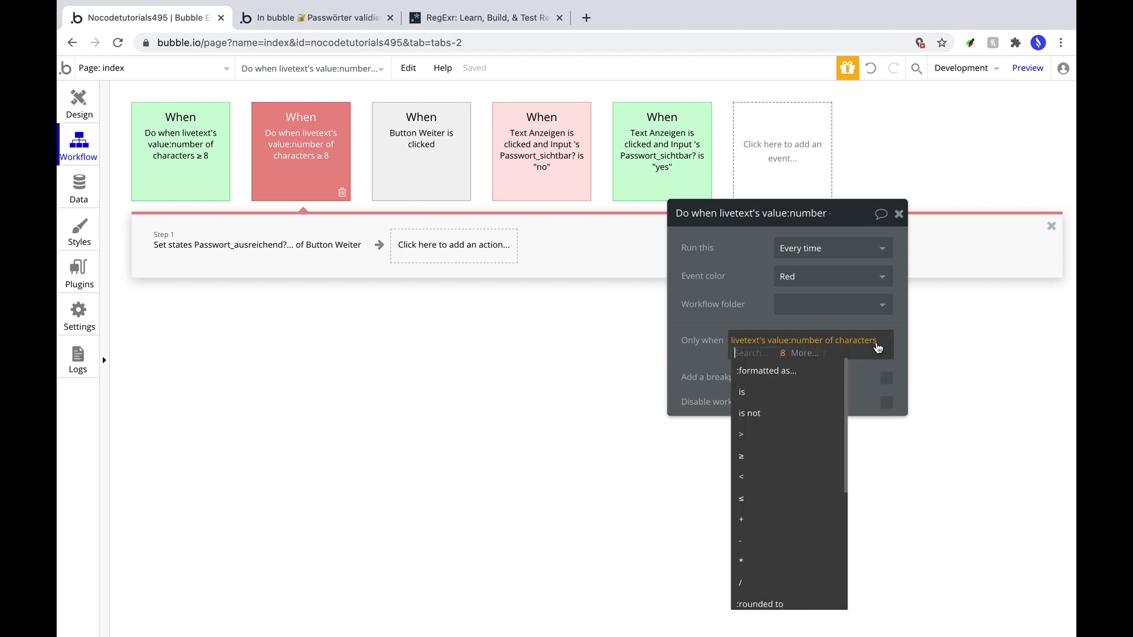
pyautogui.click(780, 463)
# Set the copied event's Set state value for Passwort_ausreichend? to no.
pyautogui.click(224, 248)
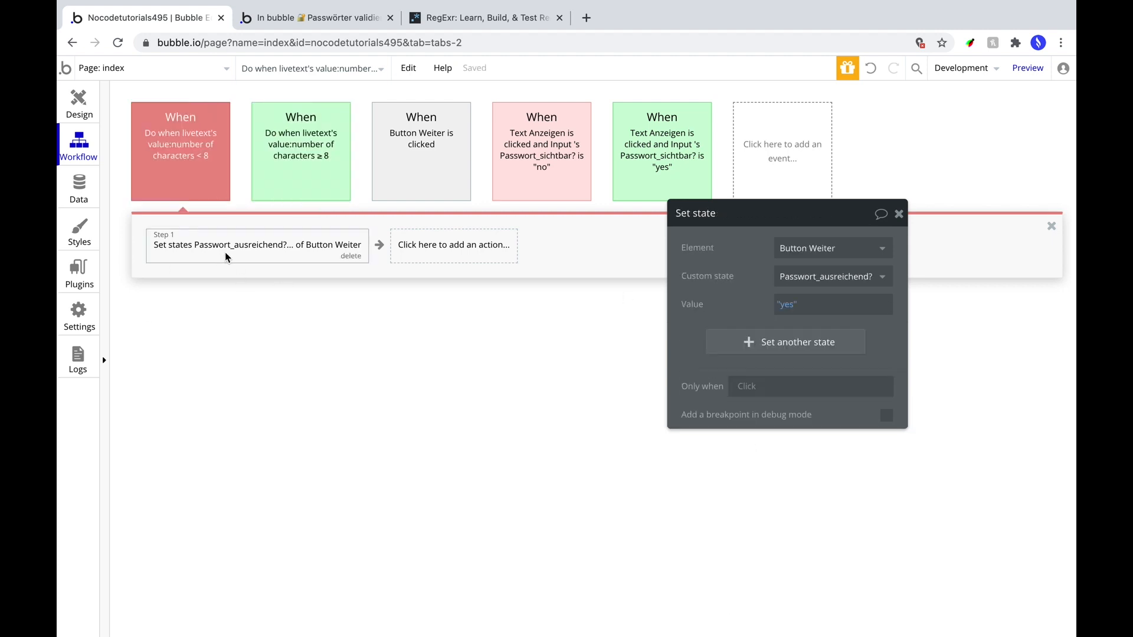
pyautogui.click(788, 306)
pyautogui.click(799, 365)
pyautogui.click(203, 171)
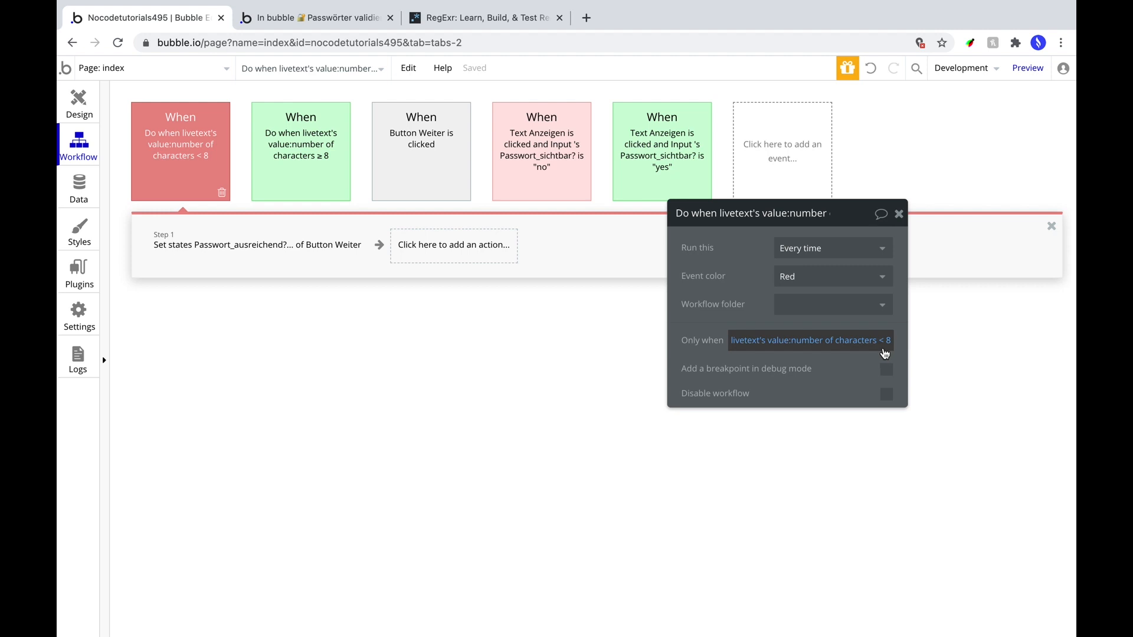
pyautogui.click(1027, 68)
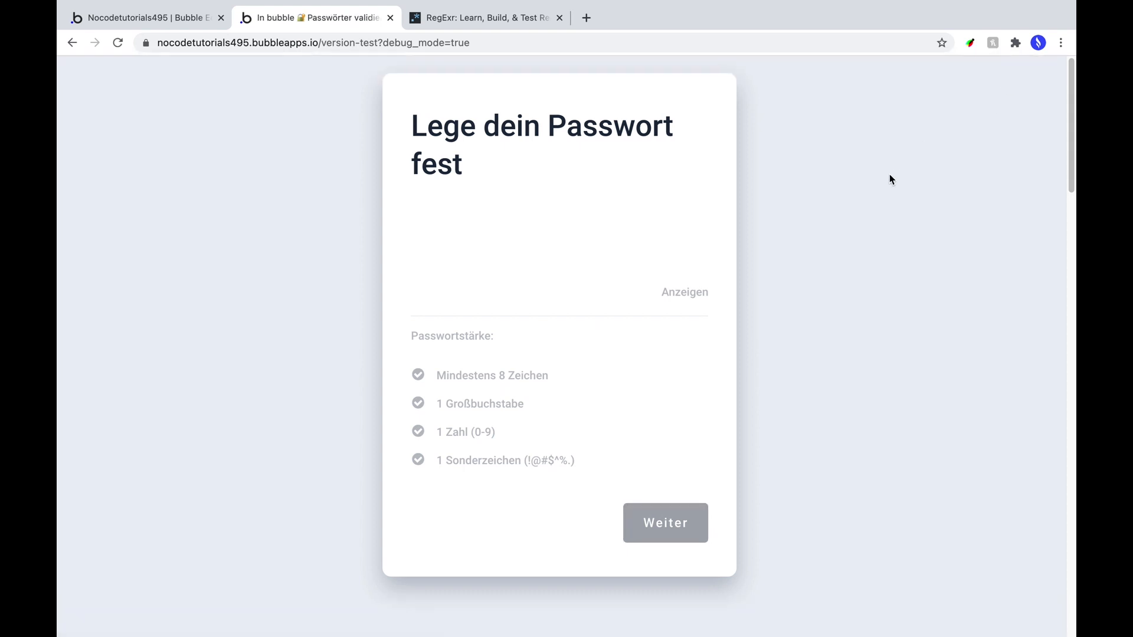
pyautogui.click(512, 295)
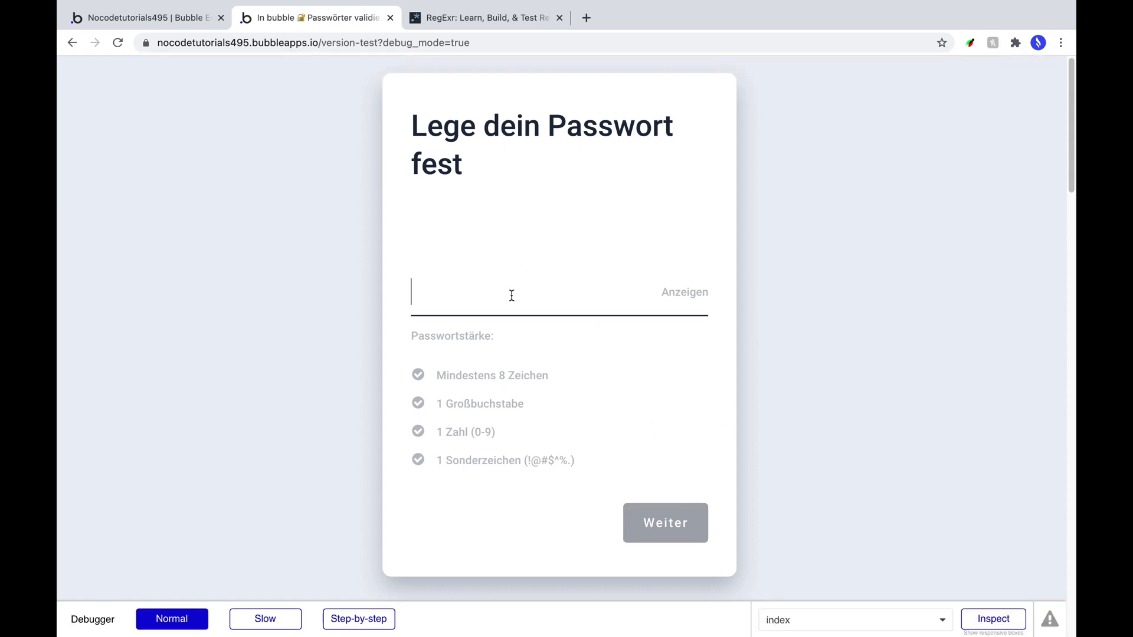
pyautogui.write('12345678')
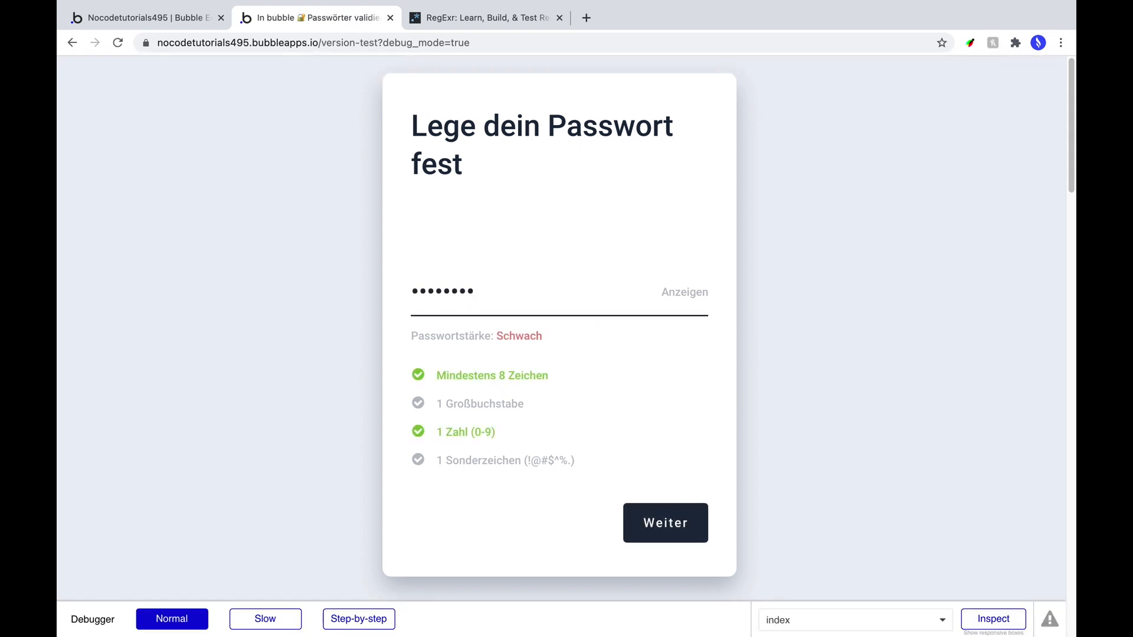
pyautogui.click(684, 295)
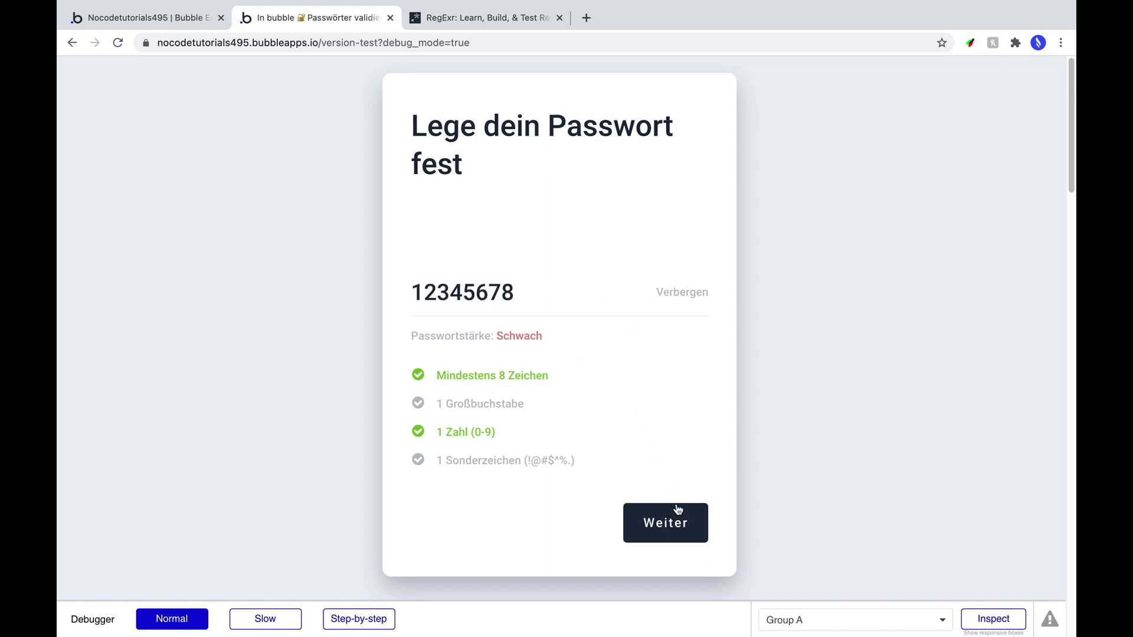
pyautogui.click(670, 529)
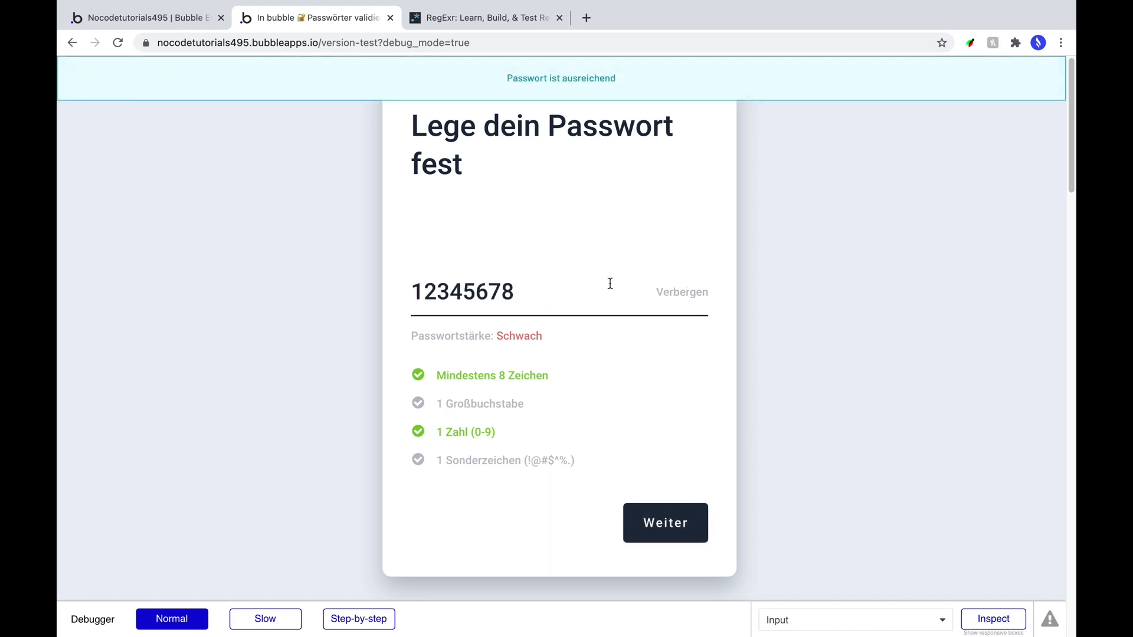
pyautogui.press('BackSpace')
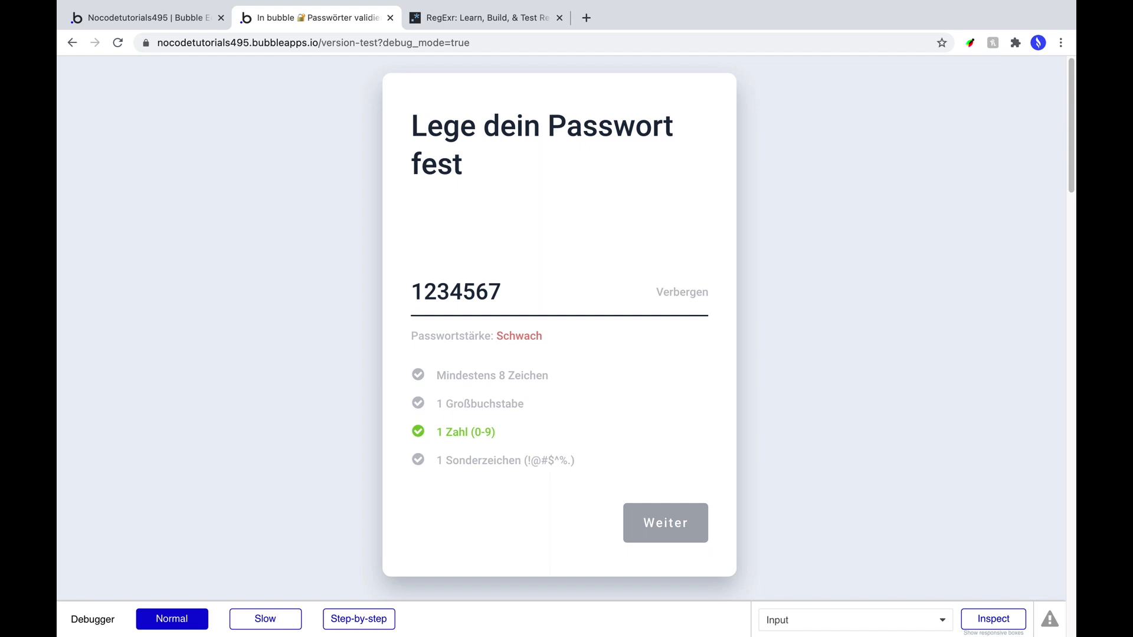
pyautogui.write('8')
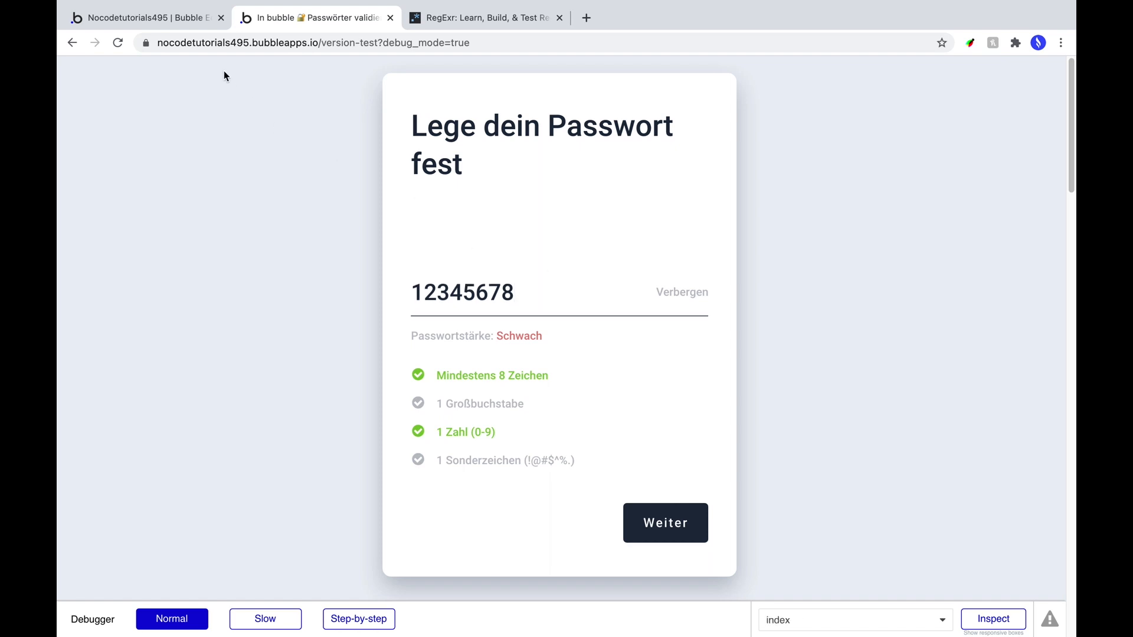
pyautogui.click(155, 18)
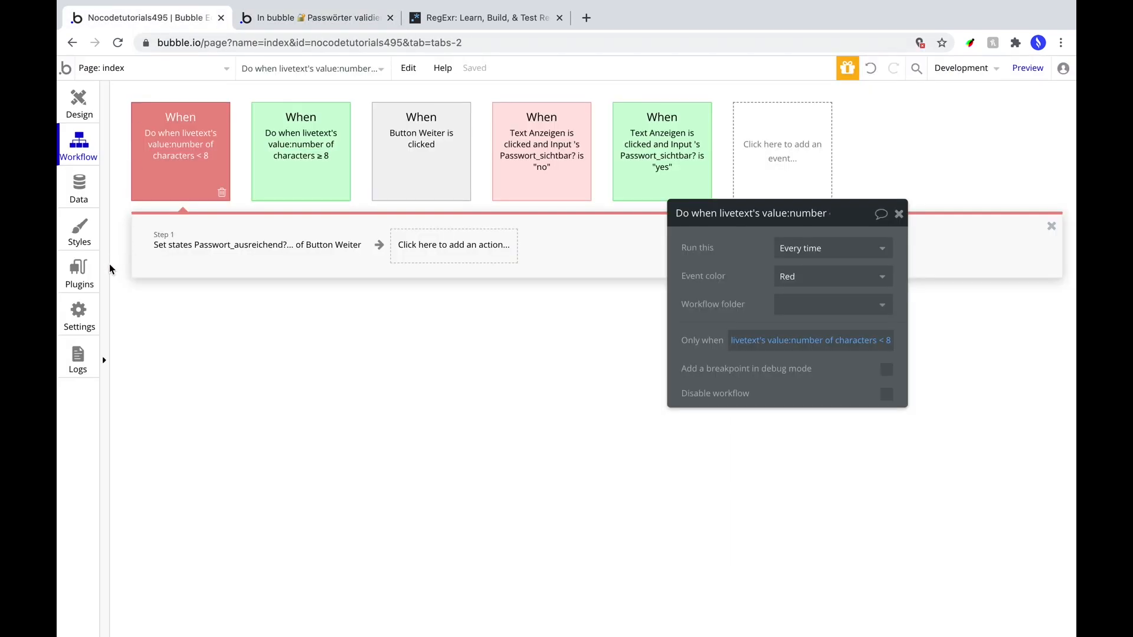
# In Settings > General, enable a password policy: minimum length 5, number required, no capital letter.
pyautogui.click(77, 322)
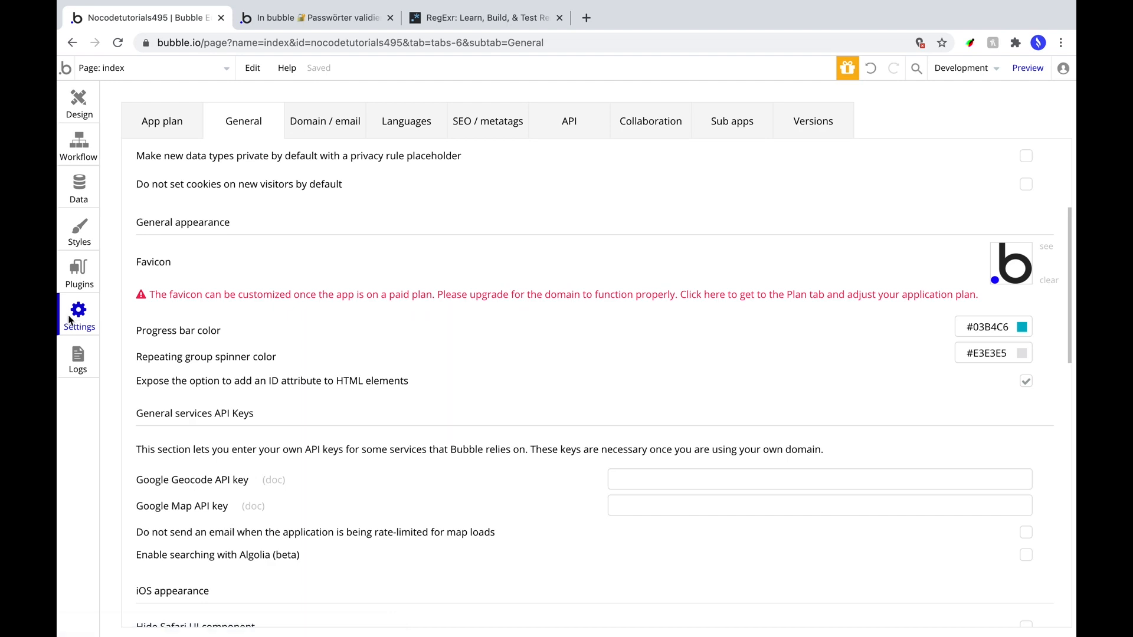
pyautogui.scroll(4, 486, 254)
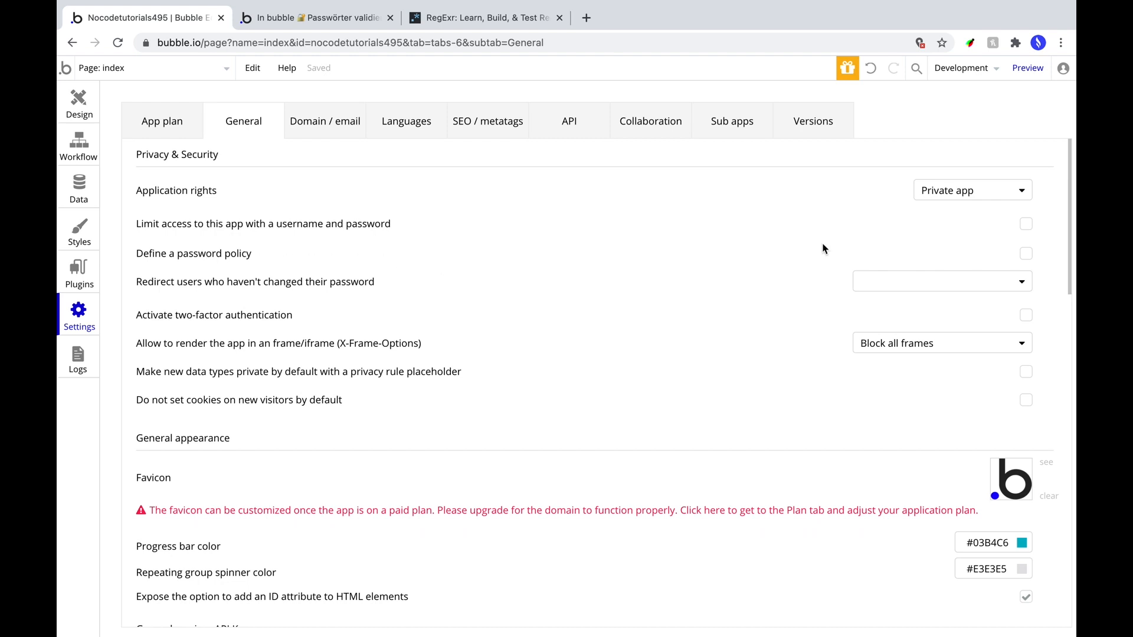
pyautogui.click(1025, 257)
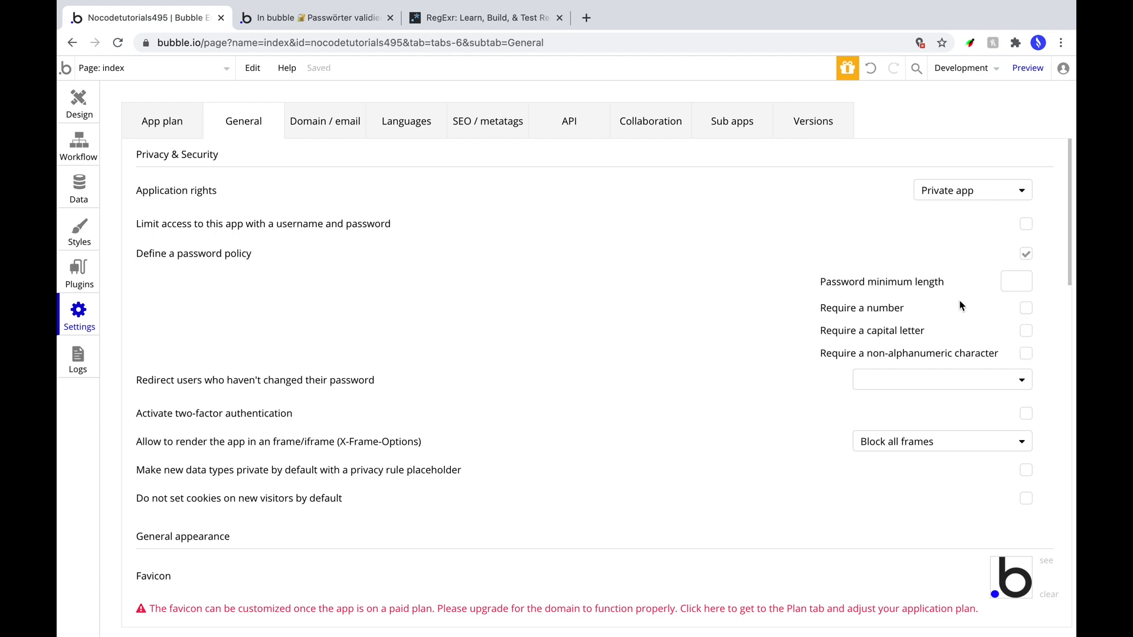
pyautogui.click(1010, 283)
pyautogui.write('5')
pyautogui.click(1026, 308)
pyautogui.click(1025, 332)
pyautogui.click(1026, 331)
# Enable Check the password while typing in the password input's Appearance settings.
pyautogui.click(80, 104)
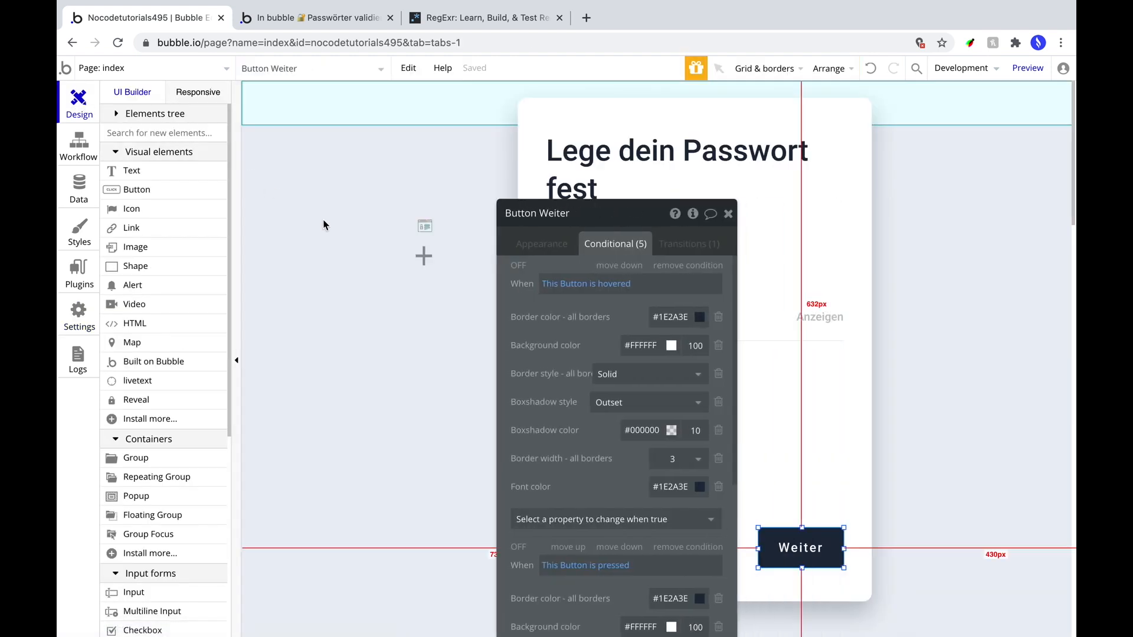
pyautogui.moveTo(582, 218); pyautogui.dragTo(314, 82)
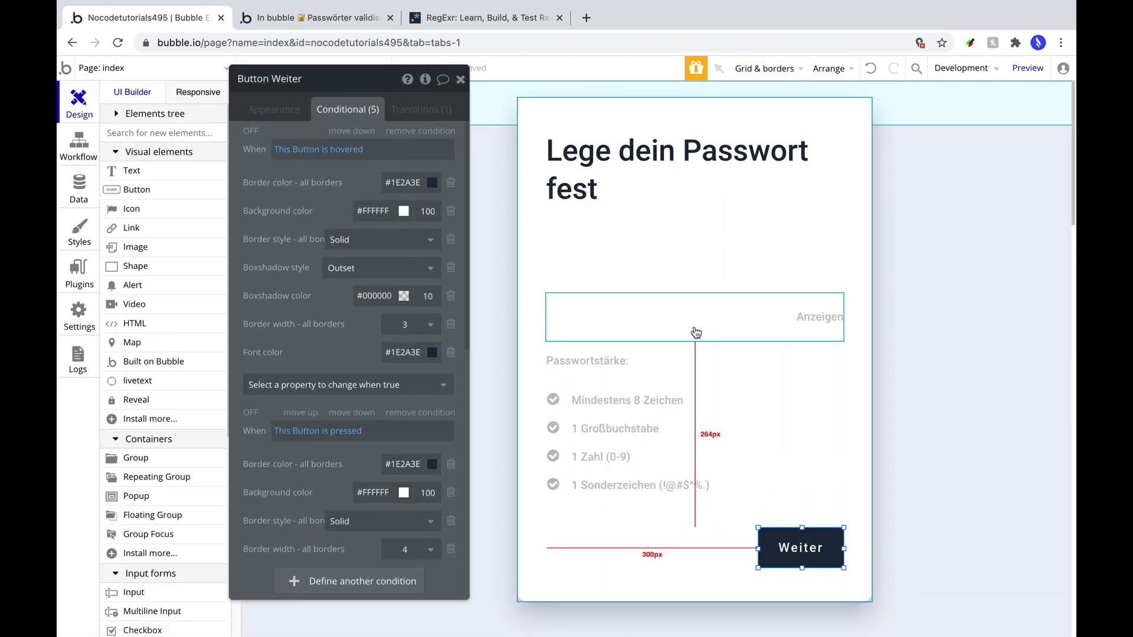
pyautogui.click(696, 334)
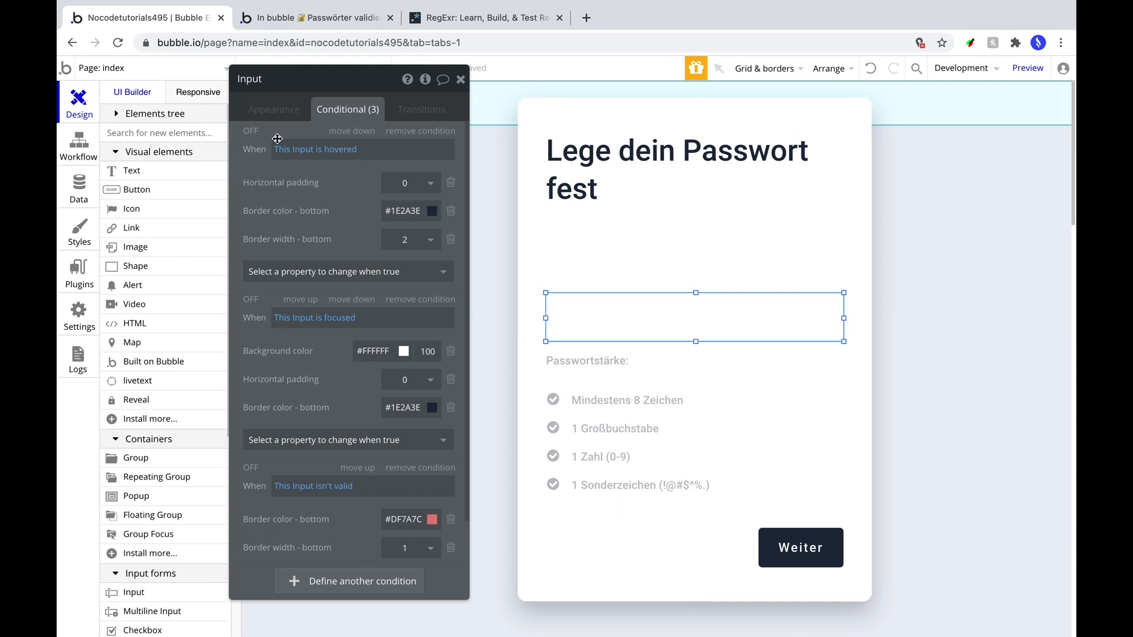
pyautogui.click(265, 117)
pyautogui.moveTo(266, 176); pyautogui.dragTo(262, 190)
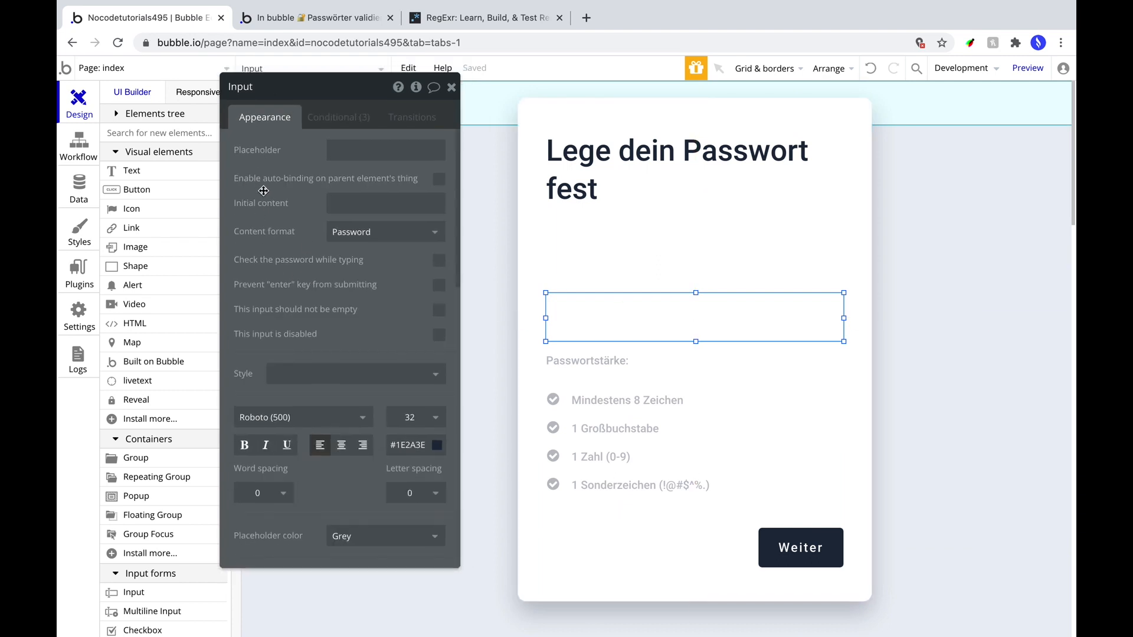
pyautogui.click(440, 261)
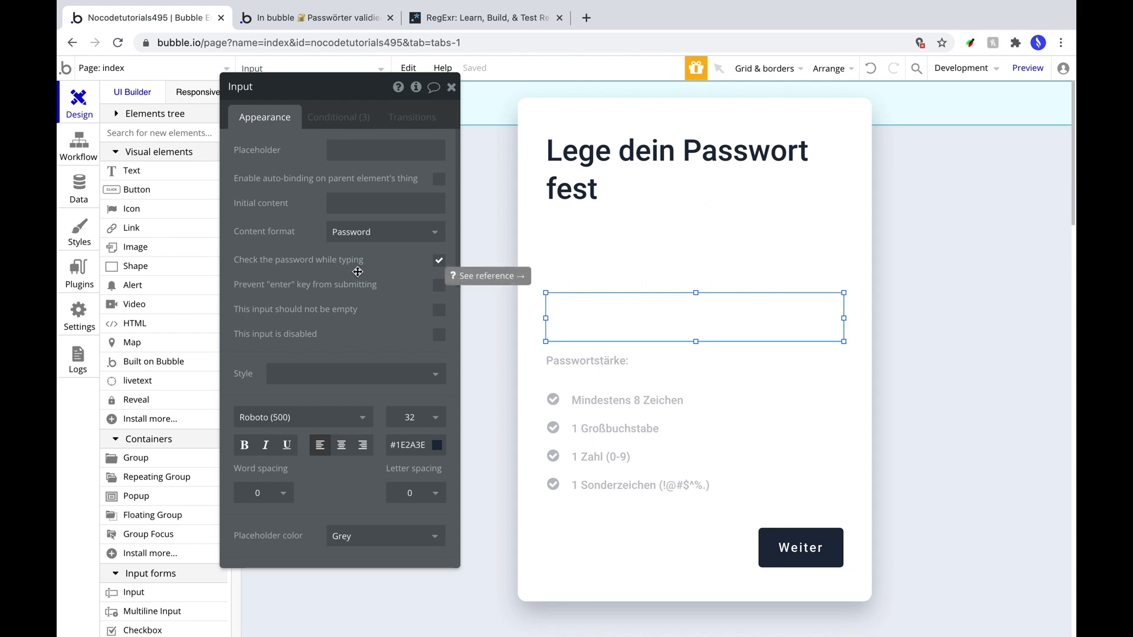
pyautogui.click(133, 171)
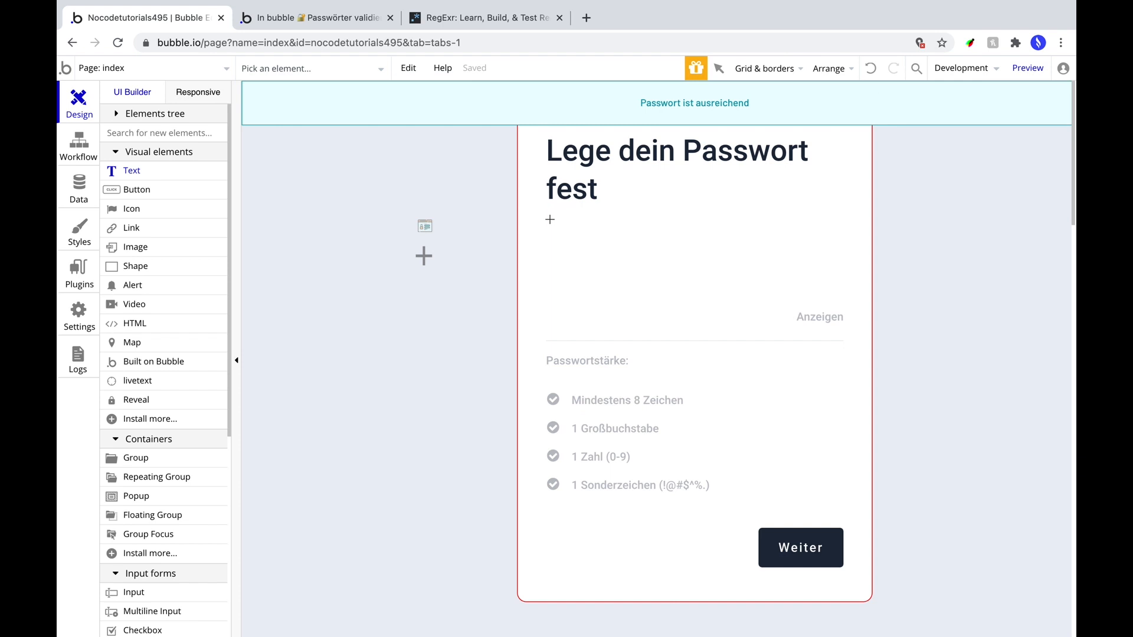
# Draw a text box showing the password Input's is valid:formatted as text.
pyautogui.moveTo(550, 219); pyautogui.dragTo(691, 253)
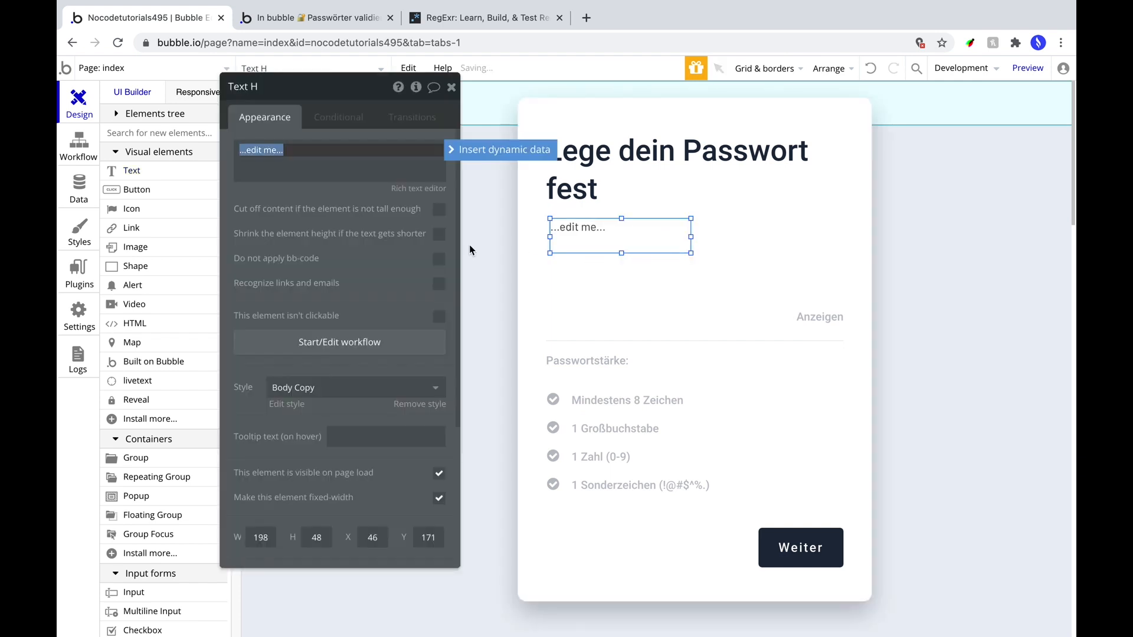
pyautogui.click(506, 149)
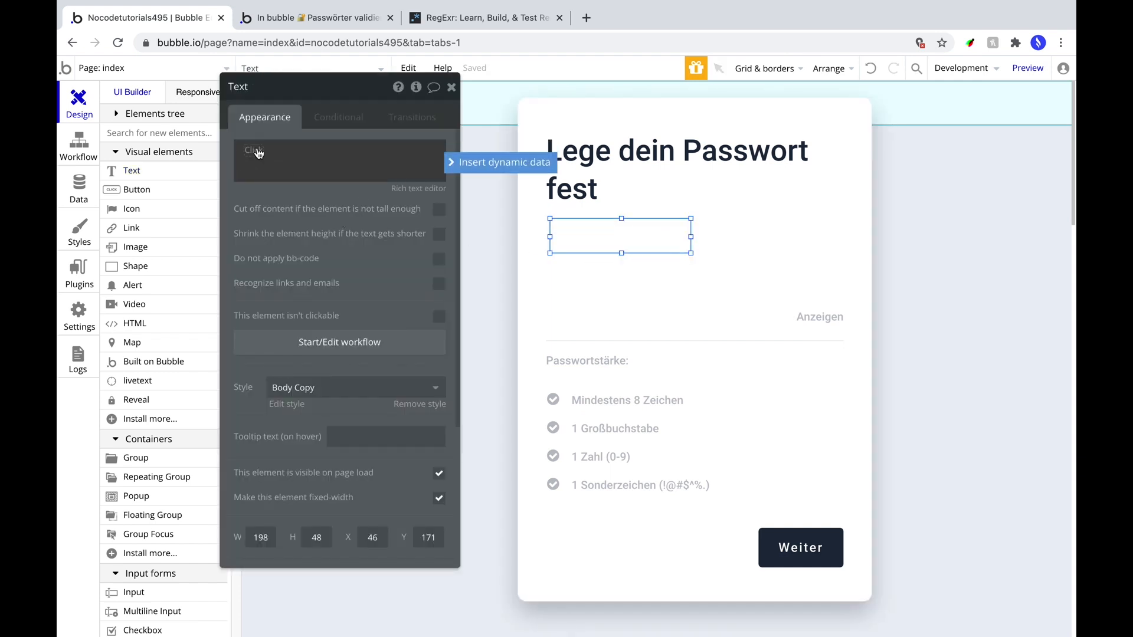
pyautogui.click(299, 322)
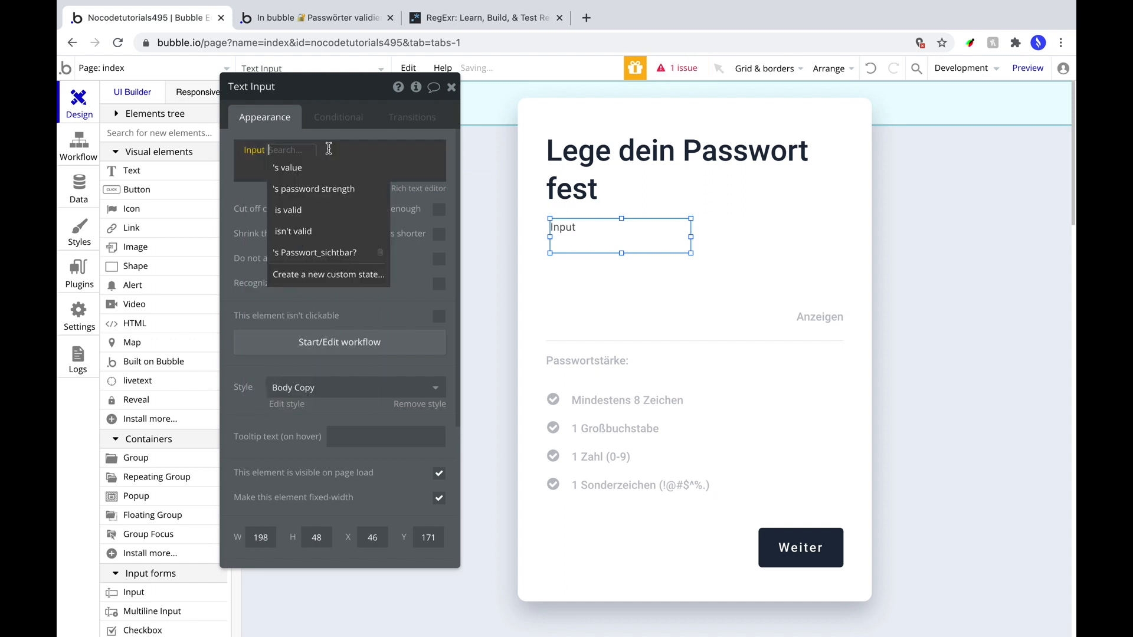
pyautogui.click(328, 212)
pyautogui.click(345, 234)
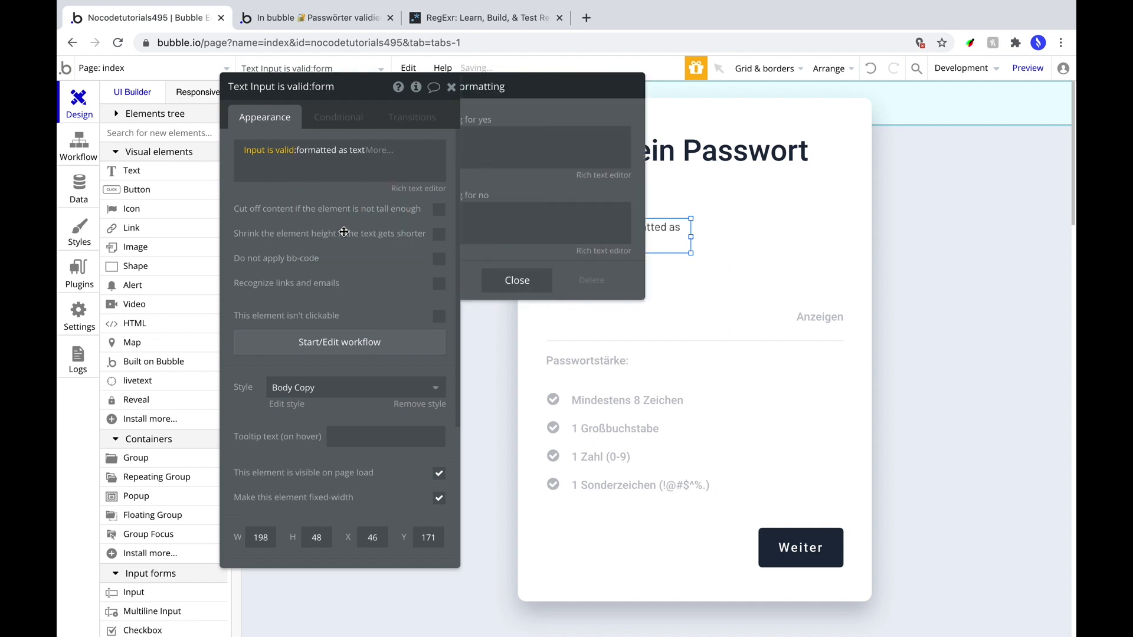
# Set the yes text to 'yes - das Passwort ist valid' and no to 'no - das Passwort ist nicht valid'.
pyautogui.click(558, 158)
pyautogui.press('BackSpace')
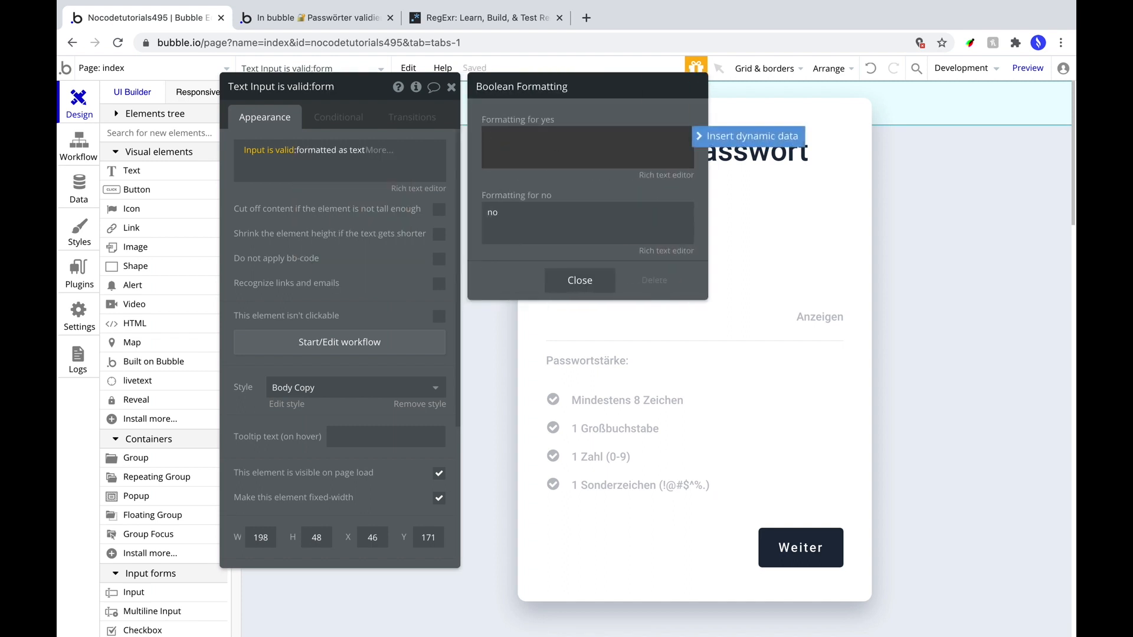
pyautogui.write('yes - das Passwort ist valid')
pyautogui.click(516, 218)
pyautogui.write('no - das Passowr')
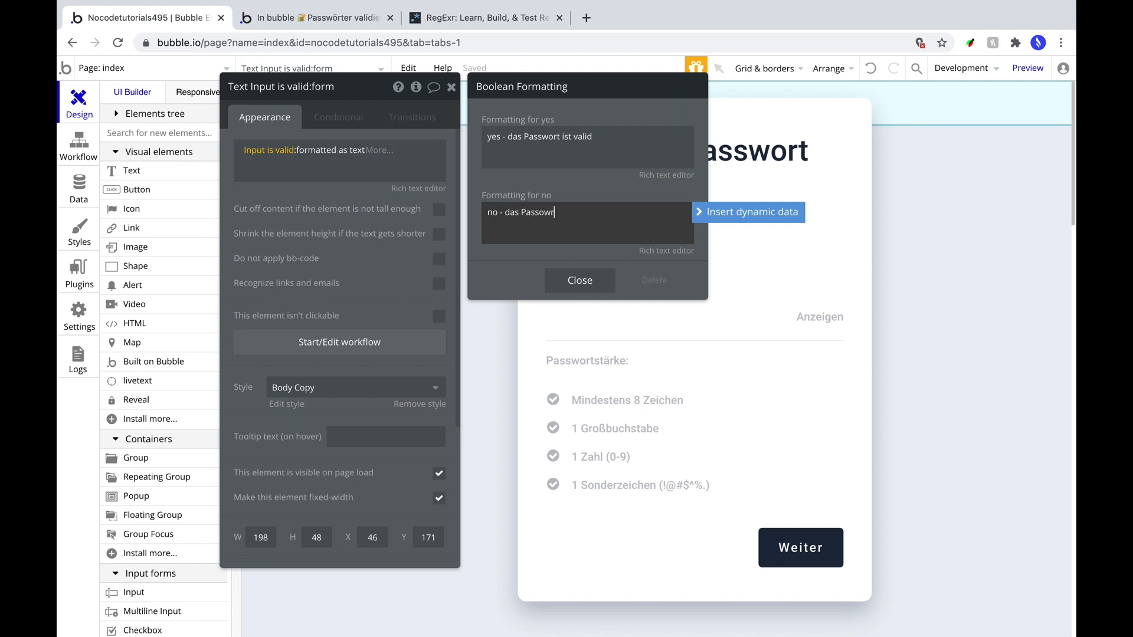
pyautogui.write('t ist')
pyautogui.press('BackSpace')
pyautogui.press('BackSpace')
pyautogui.press('BackSpace')
pyautogui.press('BackSpace')
pyautogui.press('BackSpace')
pyautogui.press('BackSpace')
pyautogui.press('BackSpace')
pyautogui.press('BackSpace')
pyautogui.write('wort ist nicht valid')
pyautogui.click(581, 288)
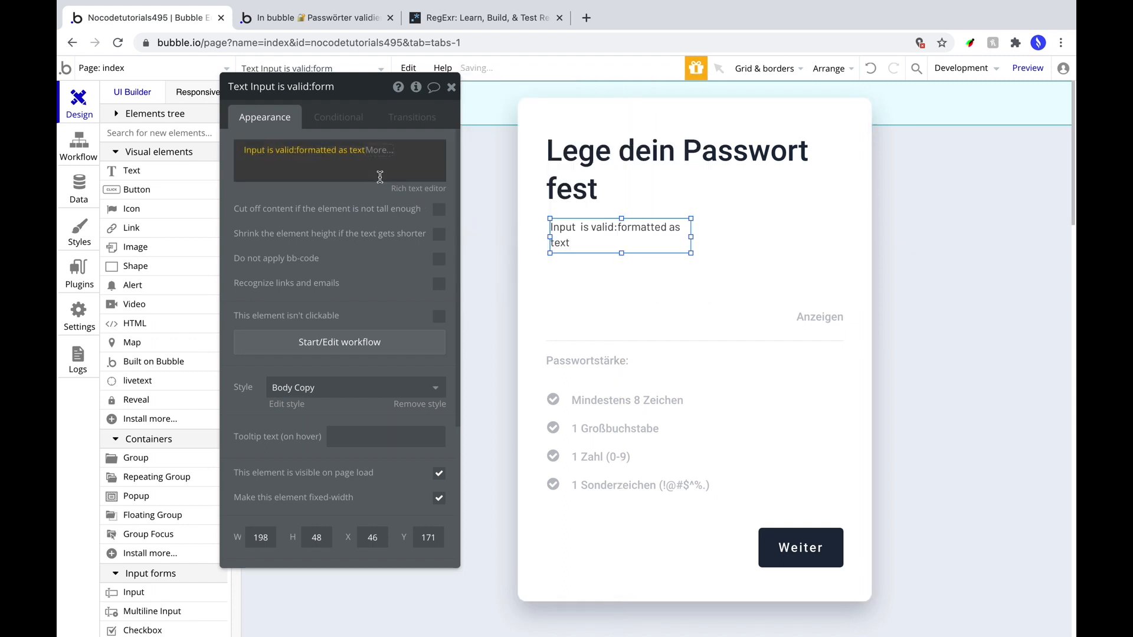
pyautogui.click(399, 166)
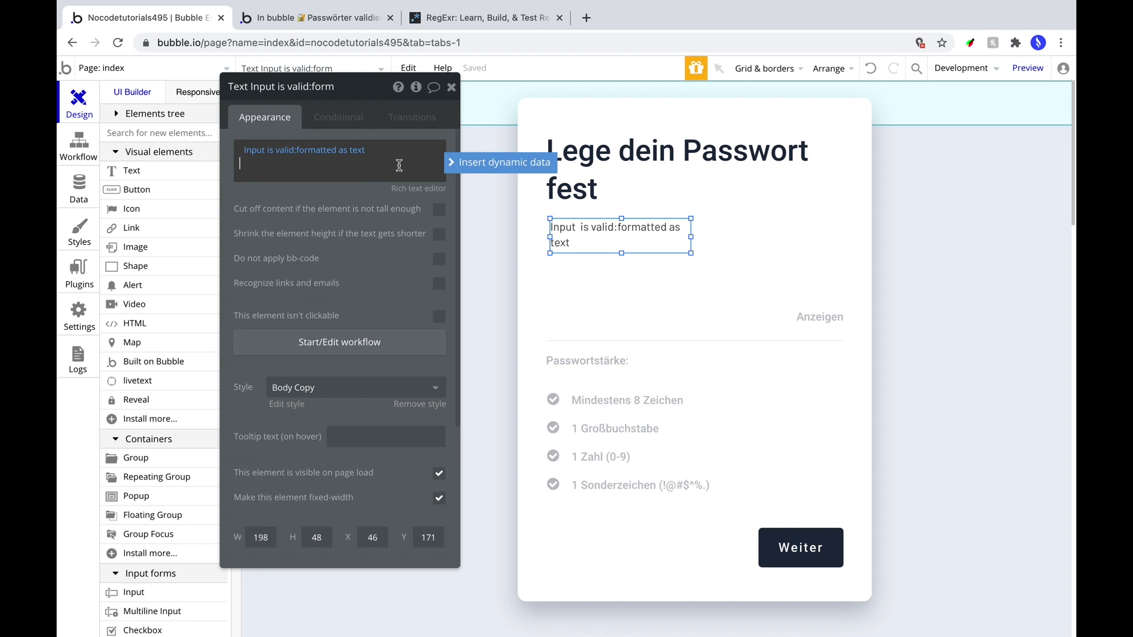
# Insert the password Input's value:is not empty:formatted as text into the text element.
pyautogui.click(481, 173)
pyautogui.click(328, 174)
pyautogui.click(451, 165)
pyautogui.click(435, 320)
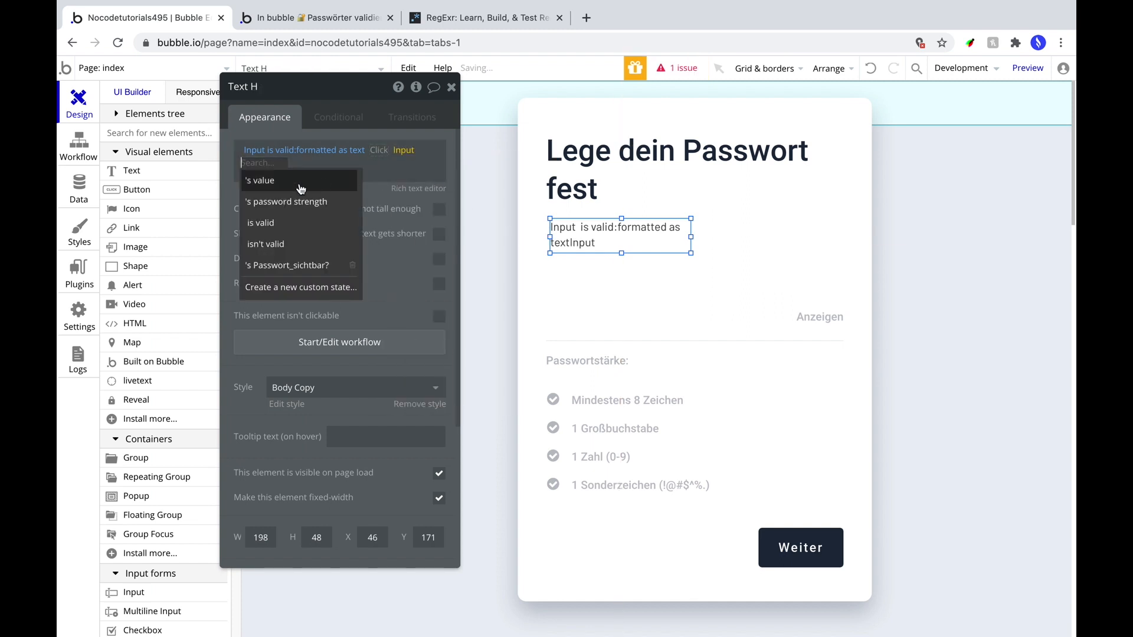
pyautogui.click(274, 186)
pyautogui.click(272, 163)
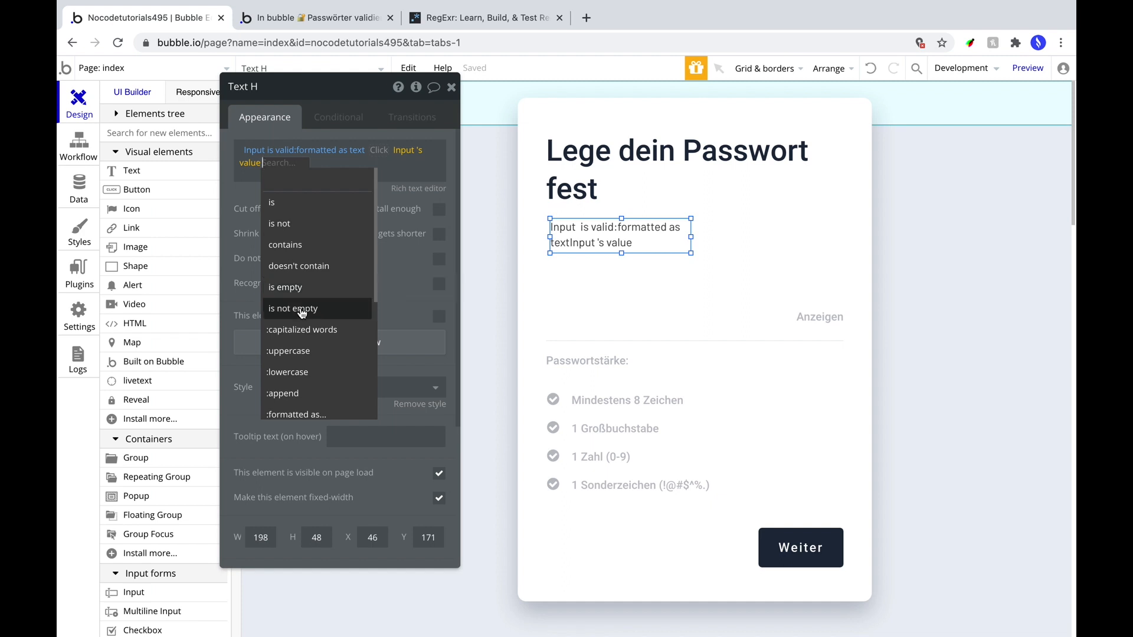
pyautogui.click(298, 308)
pyautogui.click(326, 163)
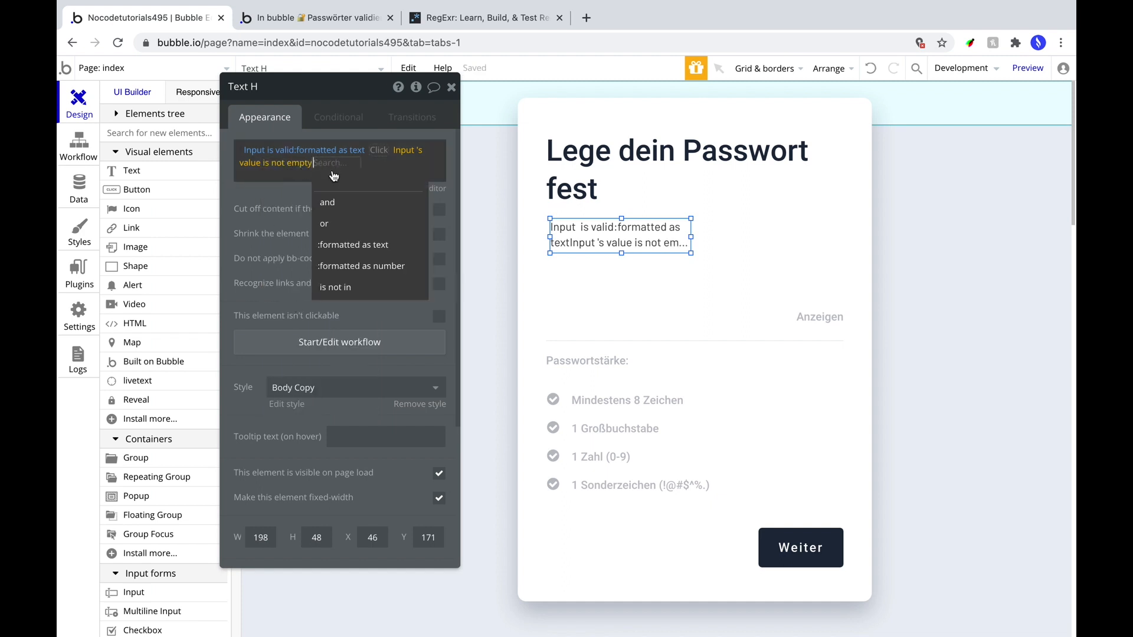
pyautogui.click(361, 257)
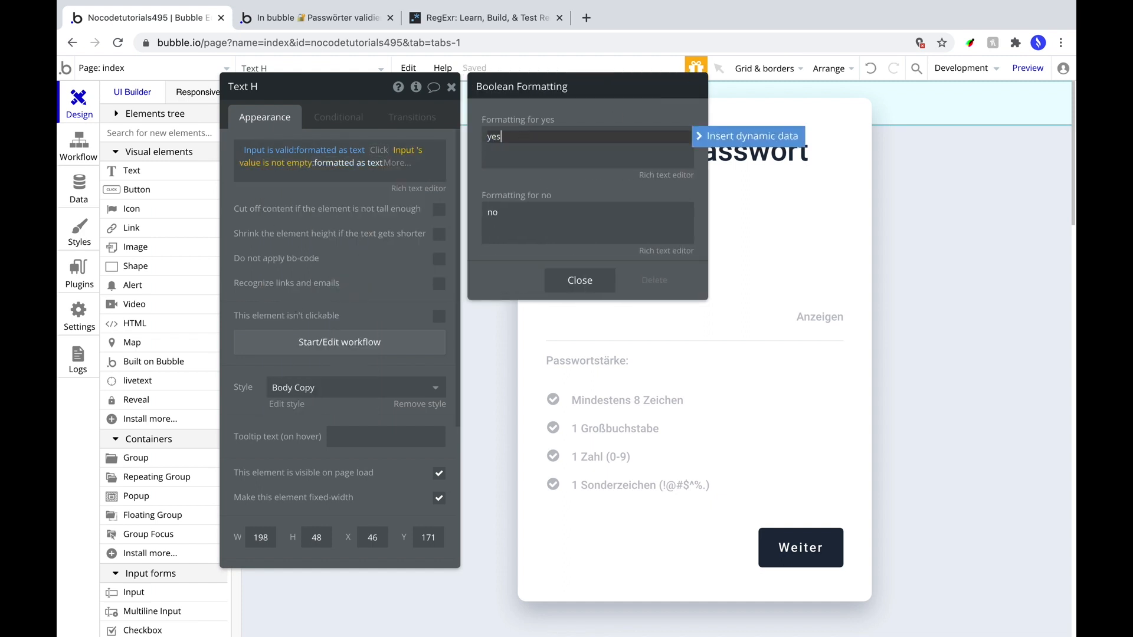
# Word it '- es wurde etwas eingegeben' / '- es wurde noch kein Passwort eingeben' on its own line.
pyautogui.write('- es wurde etwas eingegeben')
pyautogui.click(518, 219)
pyautogui.write('- es wurde noch kein Passwort eingeben')
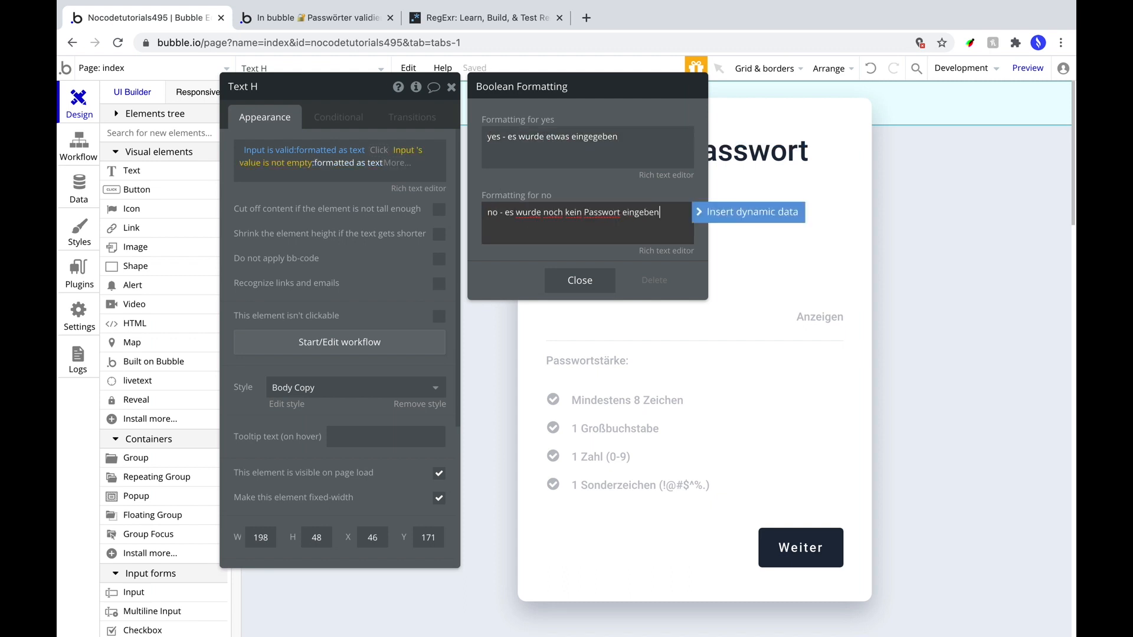
pyautogui.click(302, 184)
pyautogui.click(399, 153)
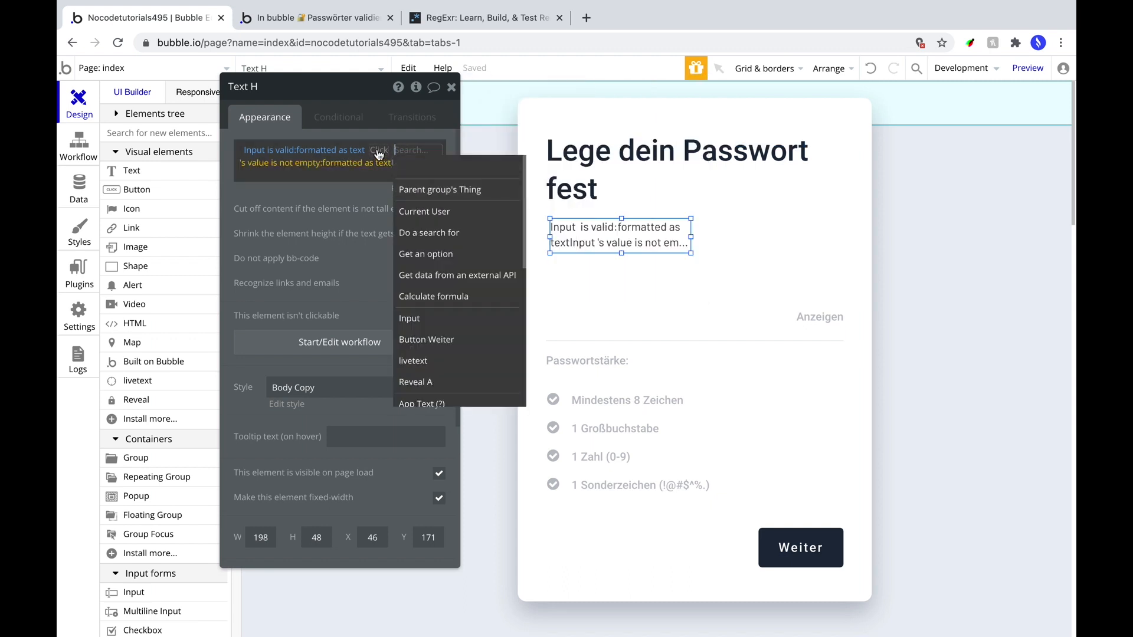
pyautogui.click(379, 152)
pyautogui.click(312, 196)
pyautogui.click(391, 151)
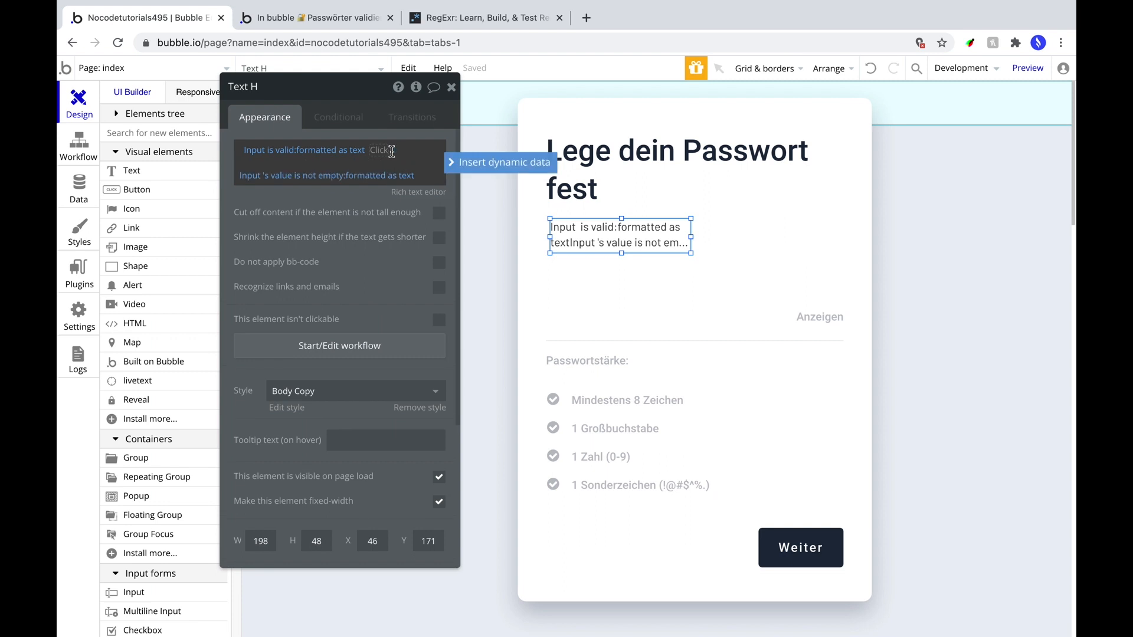
pyautogui.press('Return')
pyautogui.click(232, 160)
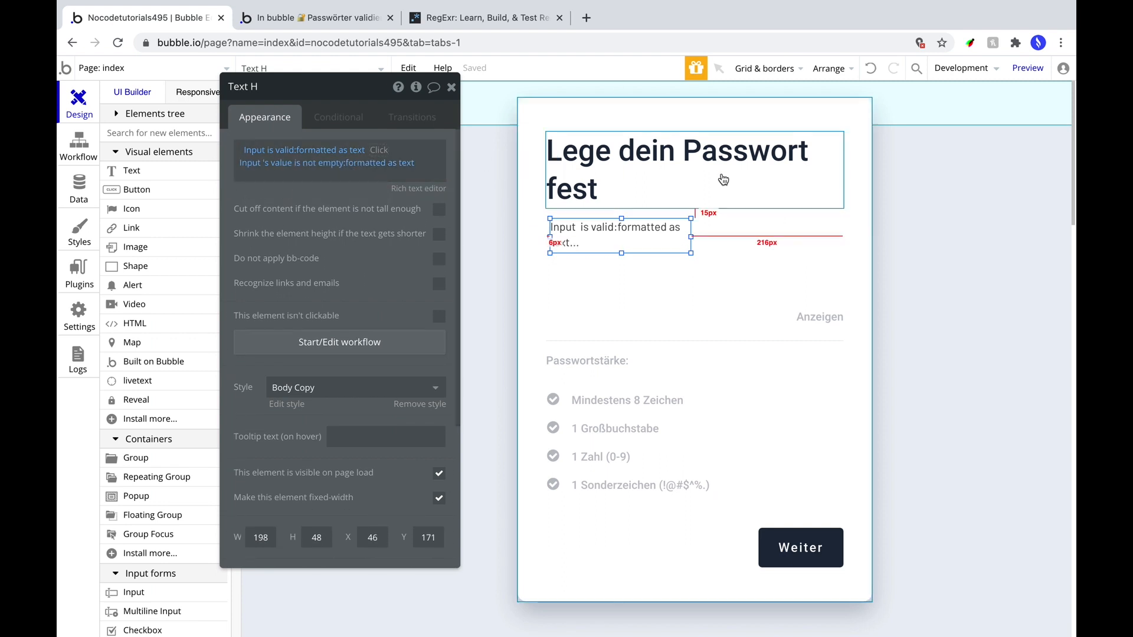
pyautogui.click(68, 311)
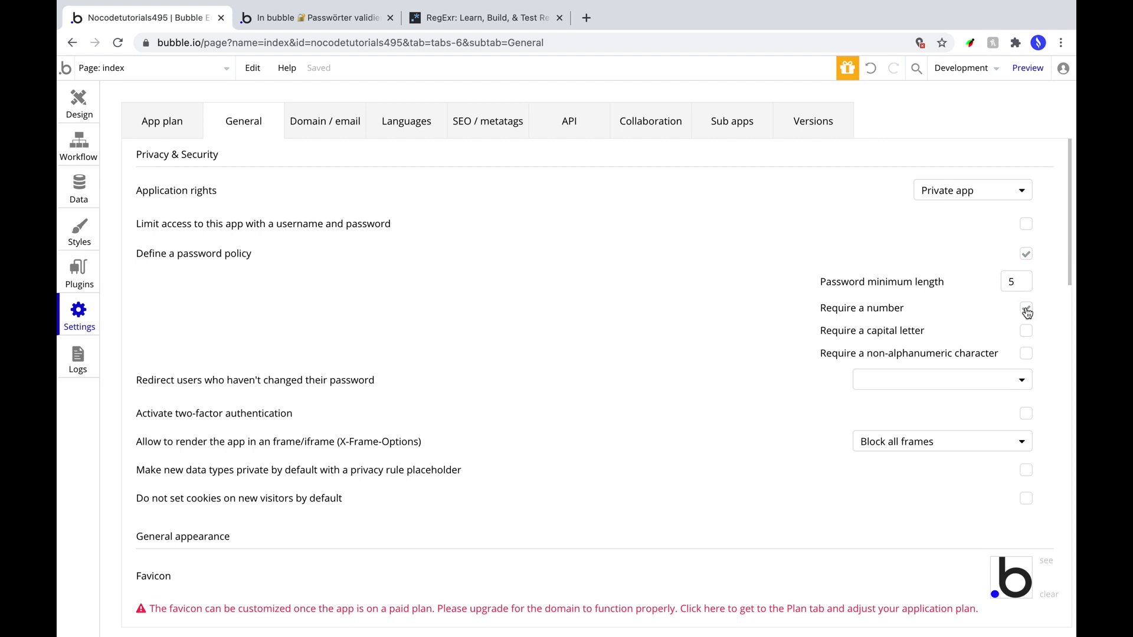
pyautogui.click(76, 110)
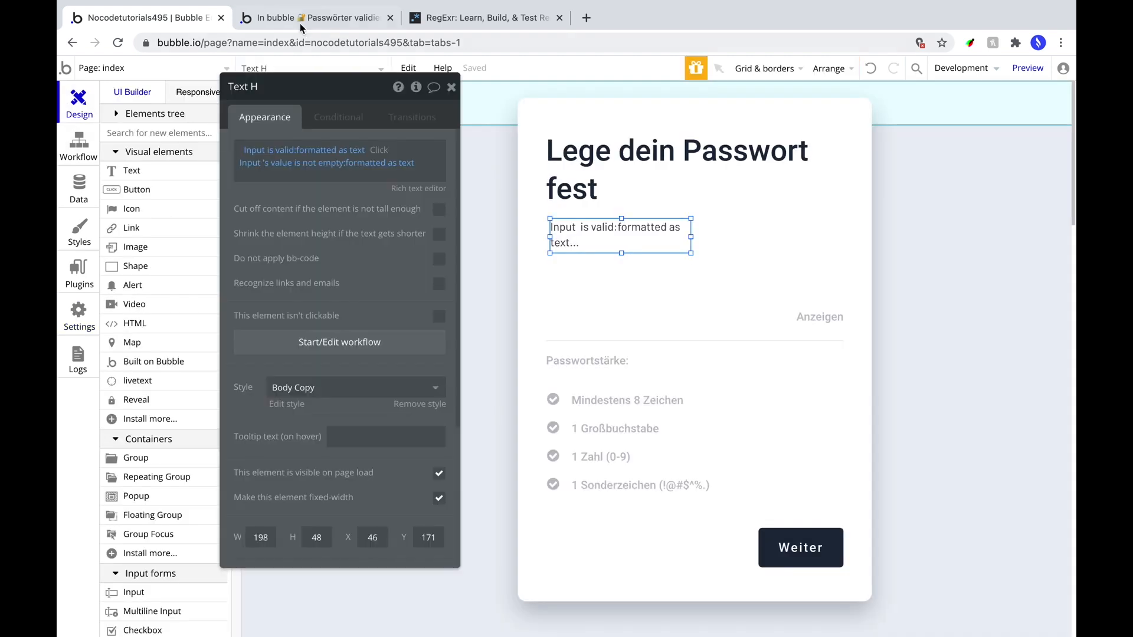
# In the preview, enter and reveal a seven-character lowercase test password ending in a digit: rated valid but Schwach, Weiter stays inactive.
pyautogui.click(1027, 69)
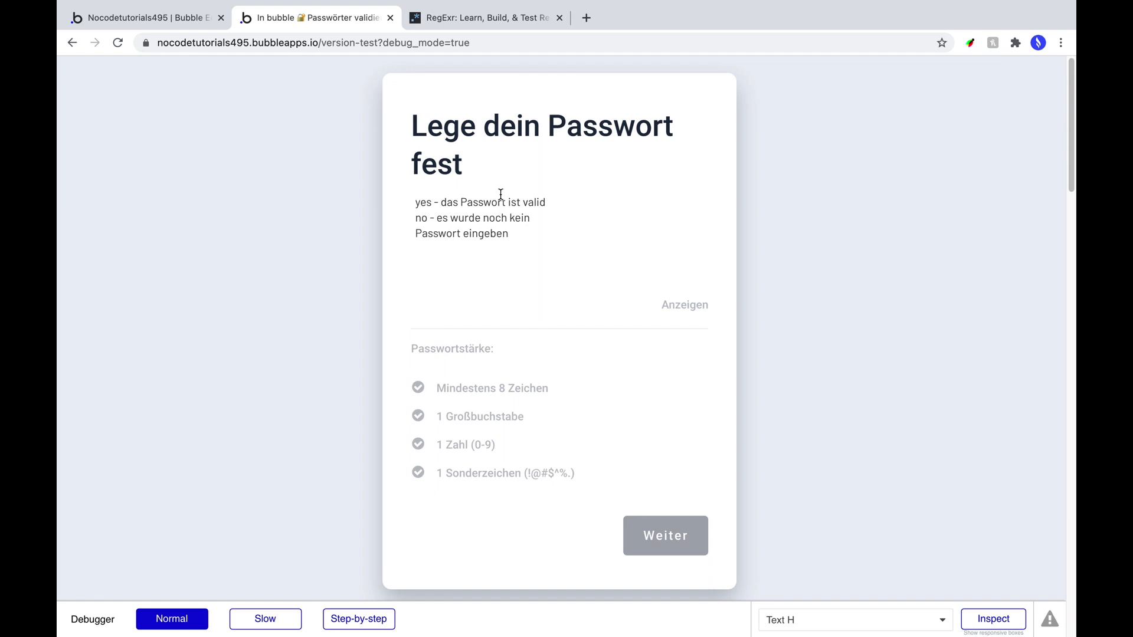
pyautogui.click(423, 295)
pyautogui.write('a')
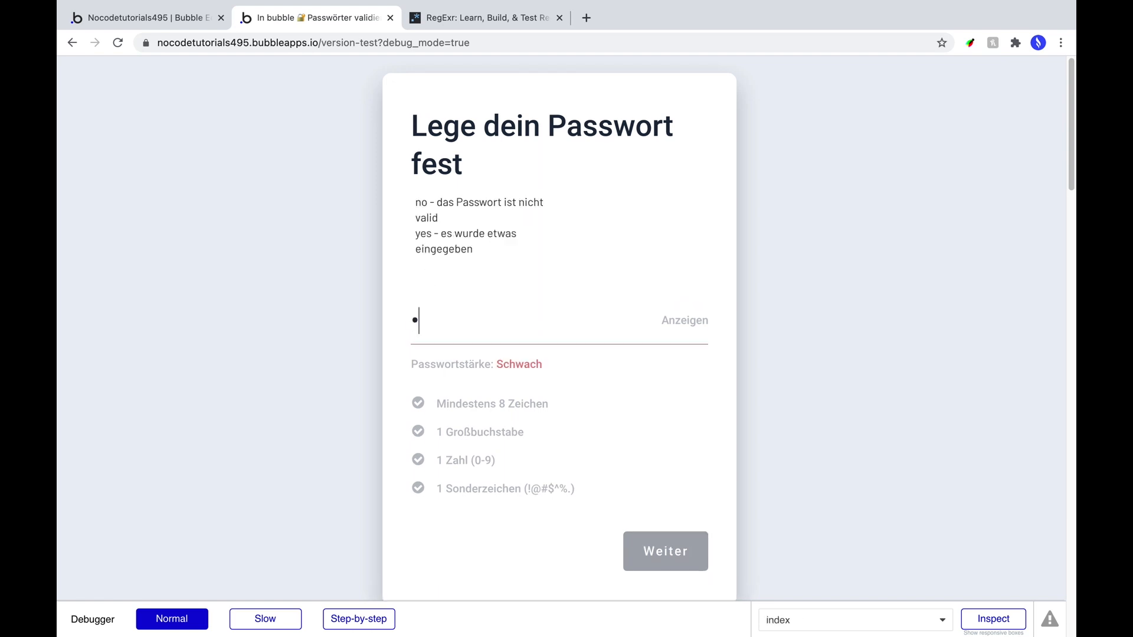
pyautogui.write('bcdef1')
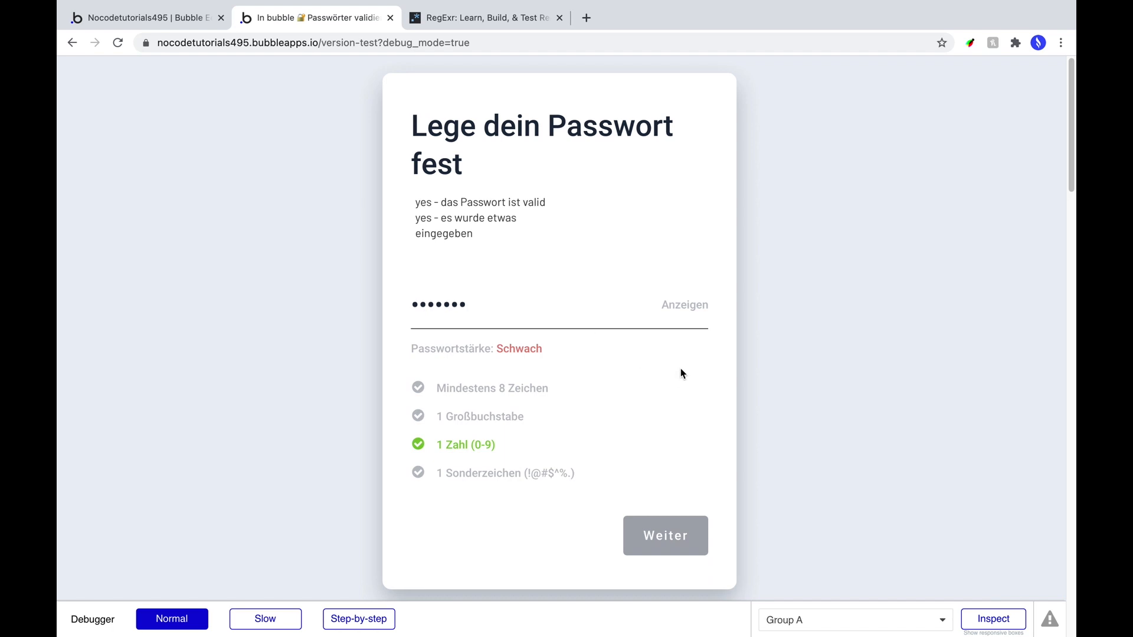
pyautogui.click(695, 305)
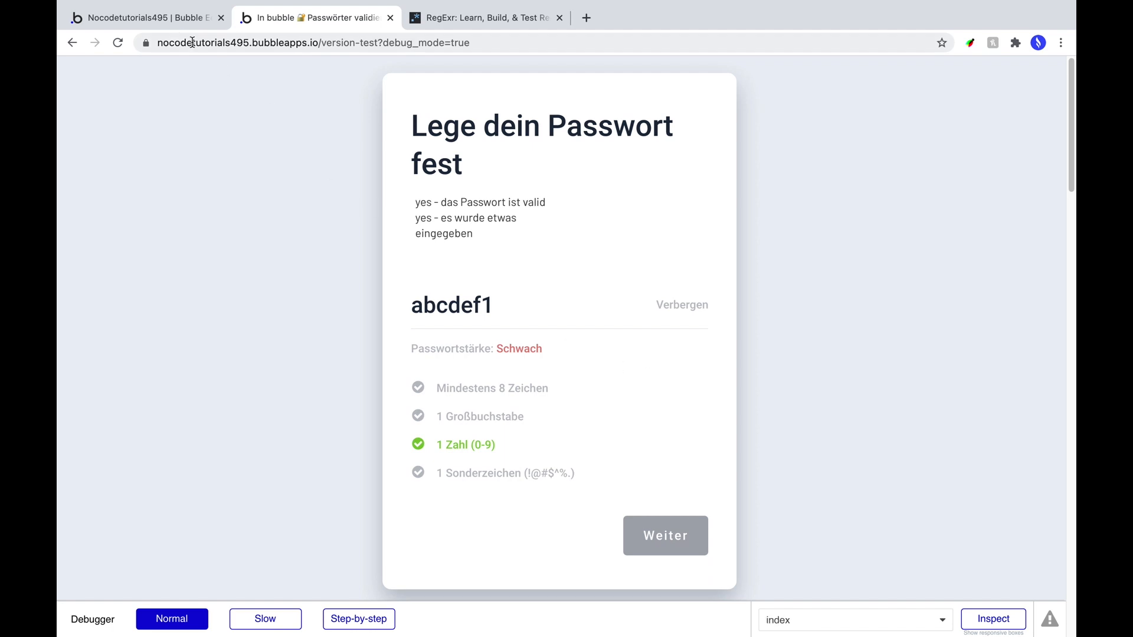
# Back in the editor, review the page's short-password workflows.
pyautogui.click(162, 21)
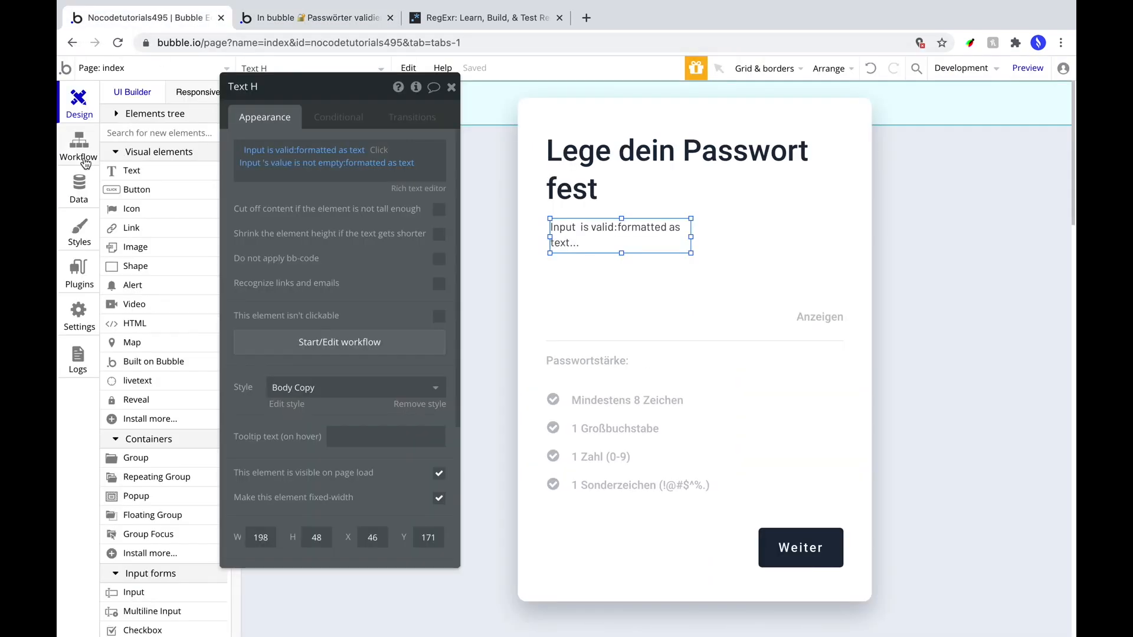
pyautogui.click(80, 144)
pyautogui.moveTo(340, 88); pyautogui.dragTo(648, 179)
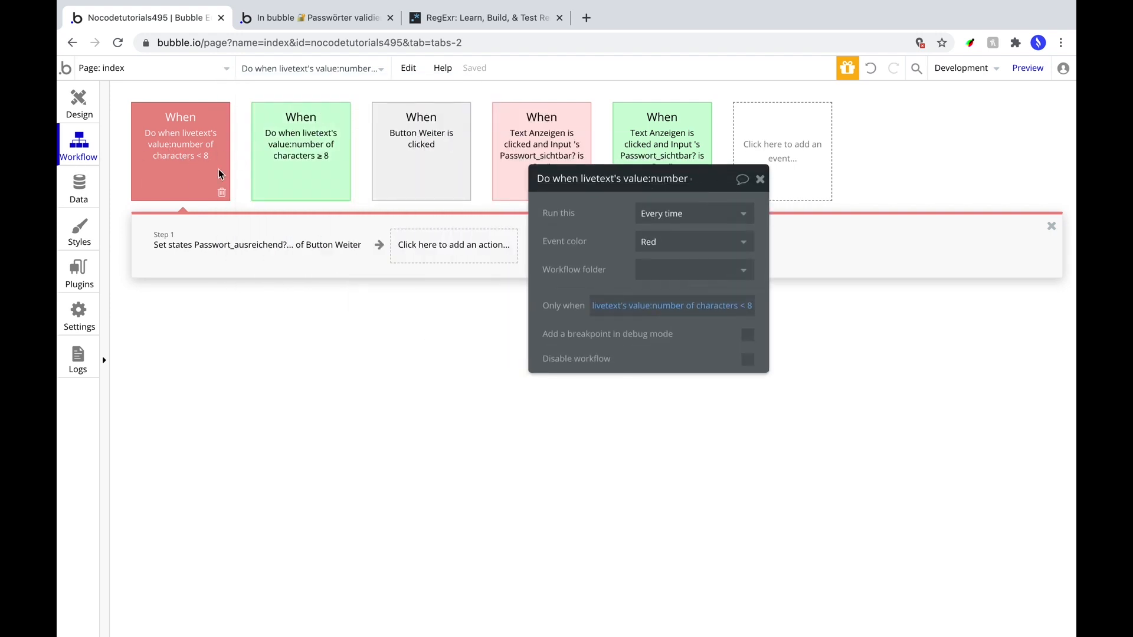
pyautogui.click(612, 312)
# Return to the page design and reload the app preview with the latest changes.
pyautogui.click(76, 99)
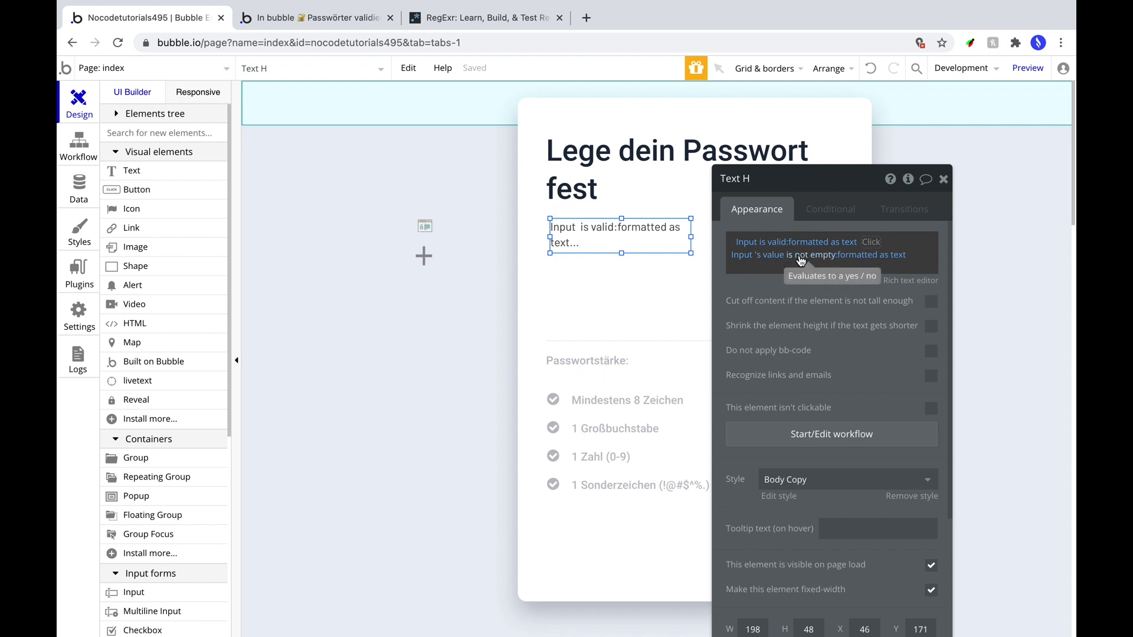
pyautogui.click(487, 339)
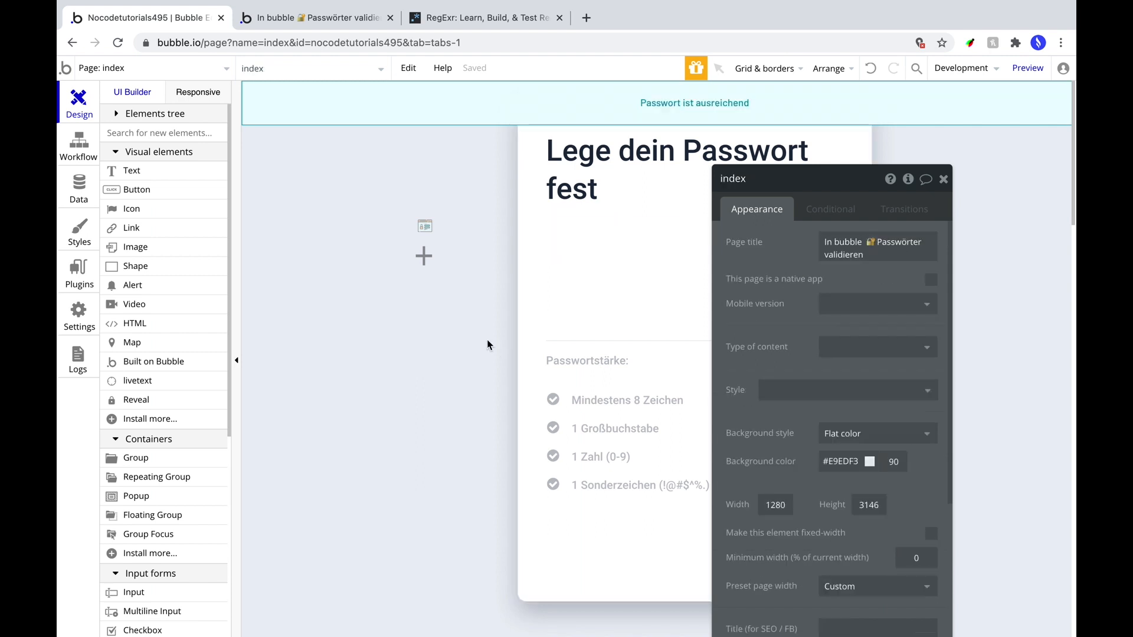
pyautogui.click(1011, 71)
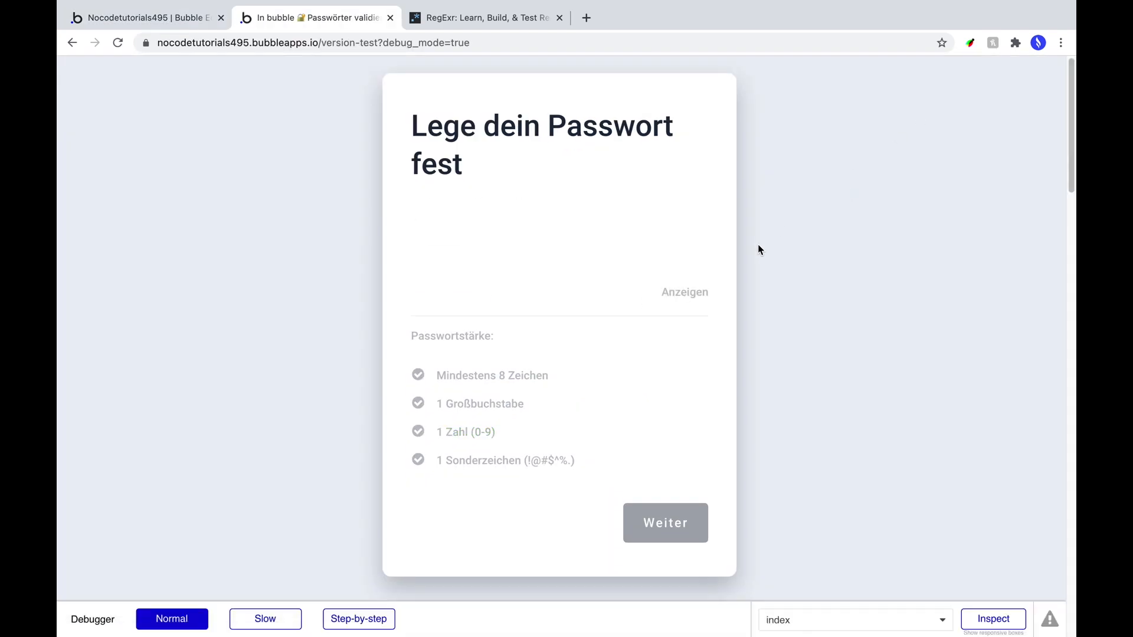
# Enter and reveal an 11-character test password with a capital and digit: rated Stark, three checks green, Weiter active.
pyautogui.write('password')
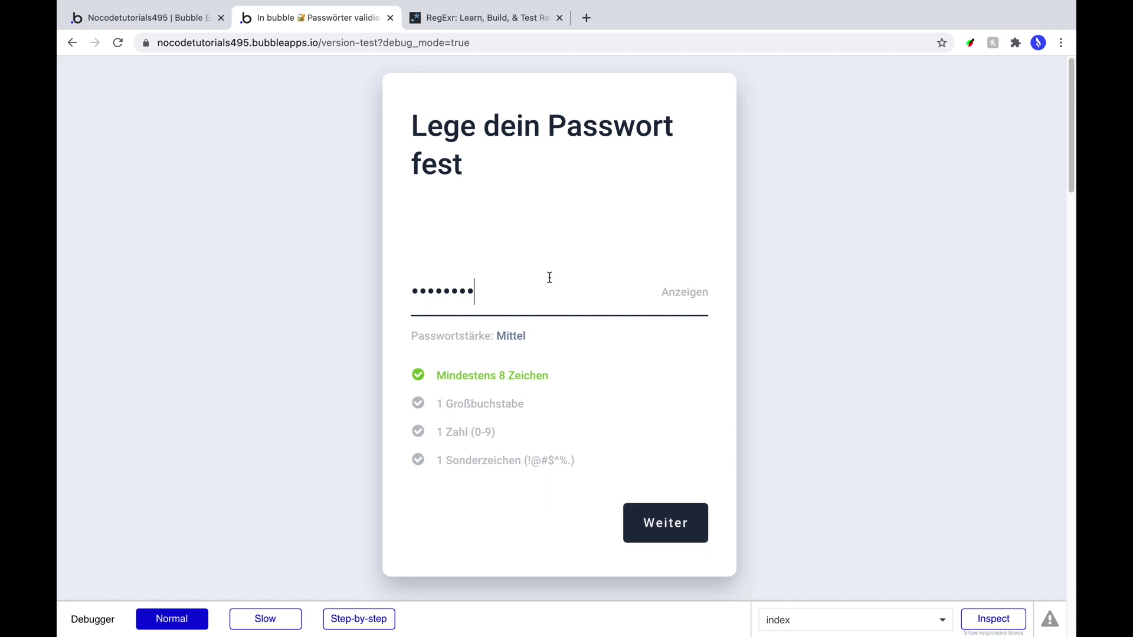
pyautogui.write('1')
pyautogui.write('••')
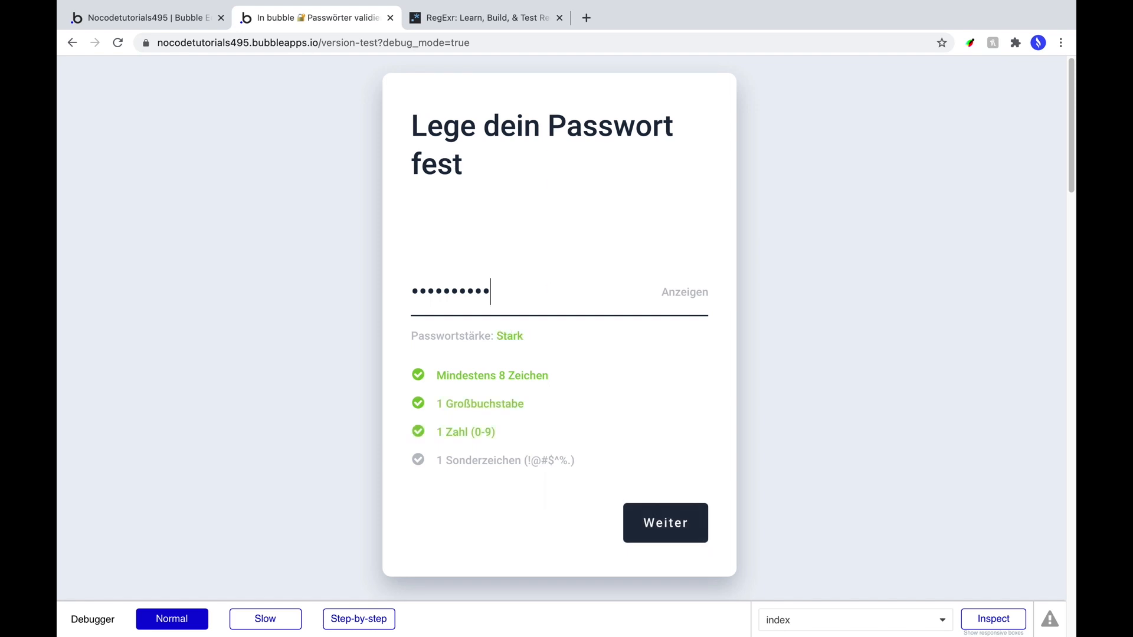
pyautogui.click(666, 297)
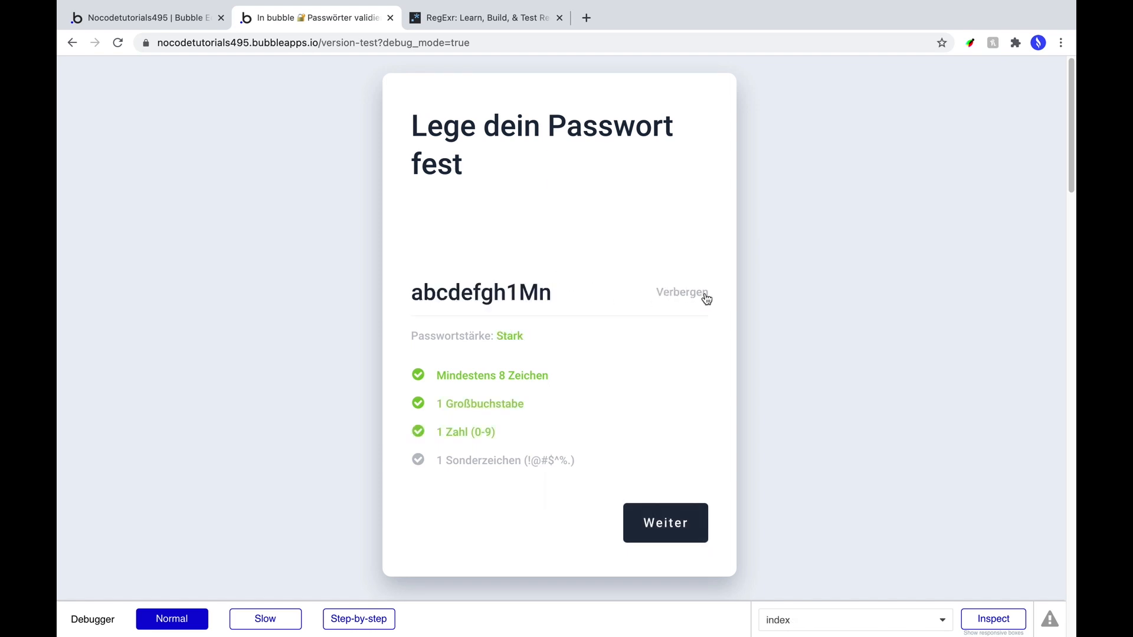